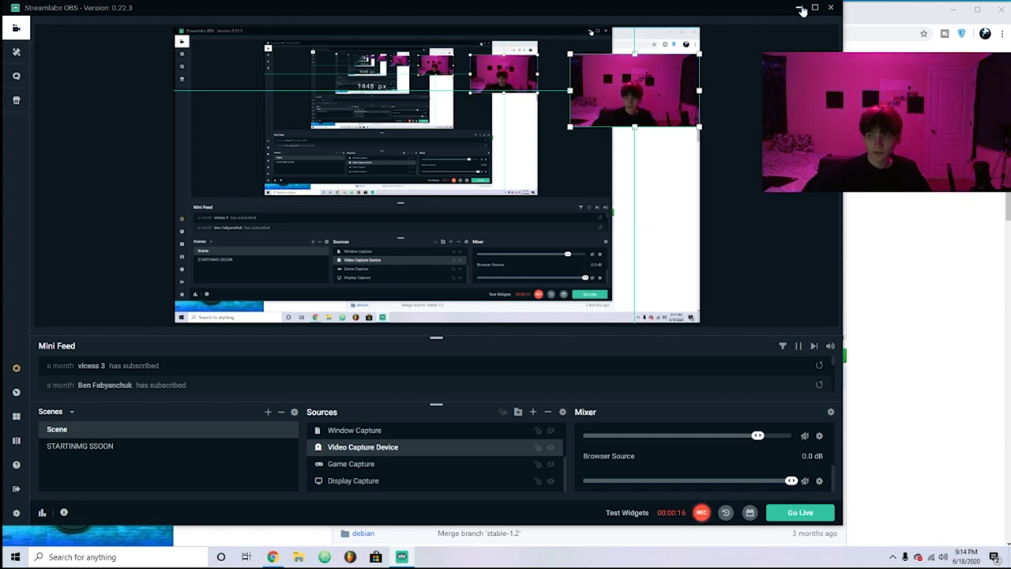
# Minimize the recording software and enlarge the browser window with the LMMS repository to fill the screen
pyautogui.click(799, 8)
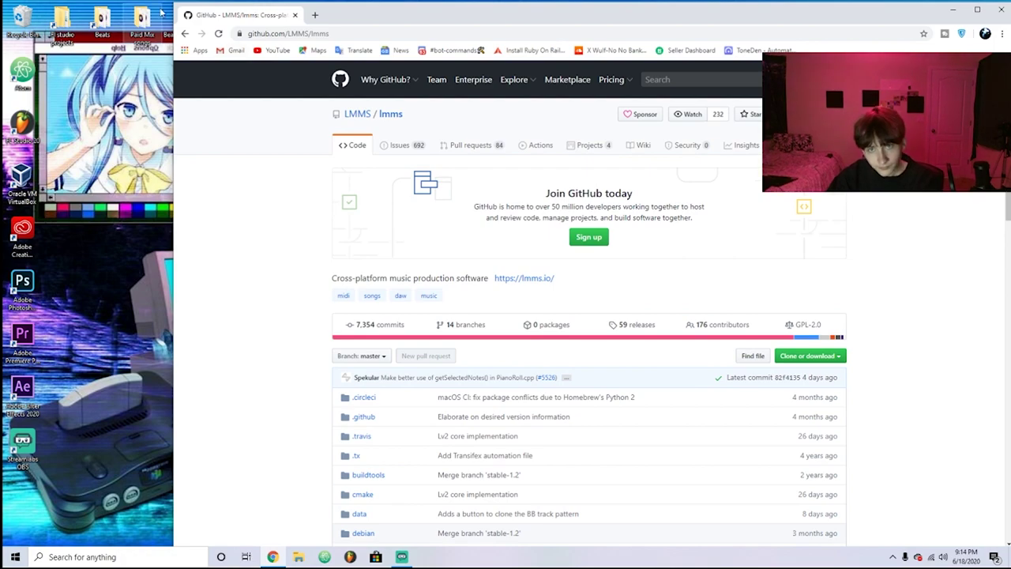
pyautogui.moveTo(174, 3); pyautogui.dragTo(3, 3)
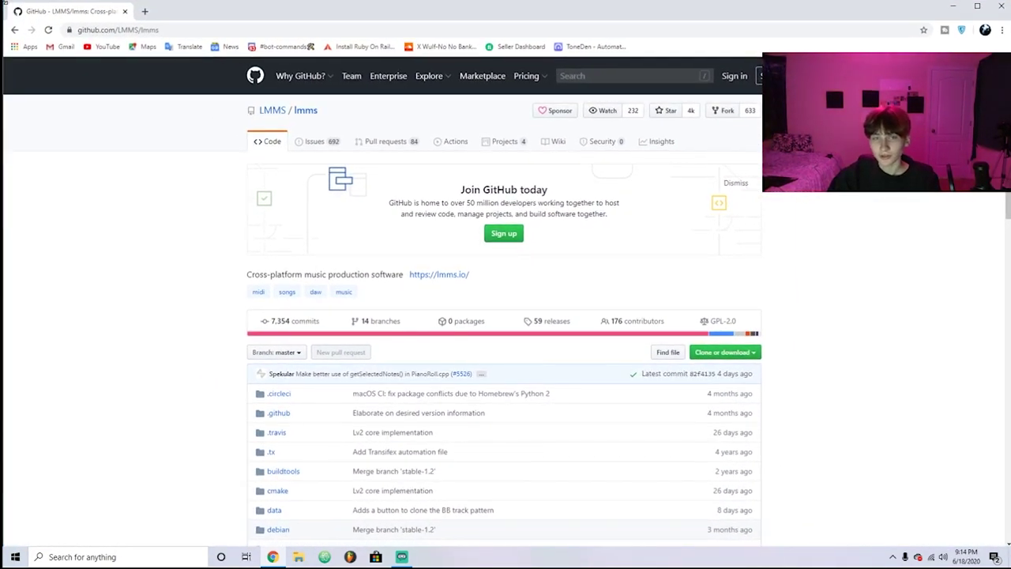
pyautogui.moveTo(113, 18); pyautogui.dragTo(81, 10)
pyautogui.moveTo(835, 13); pyautogui.dragTo(1007, 13)
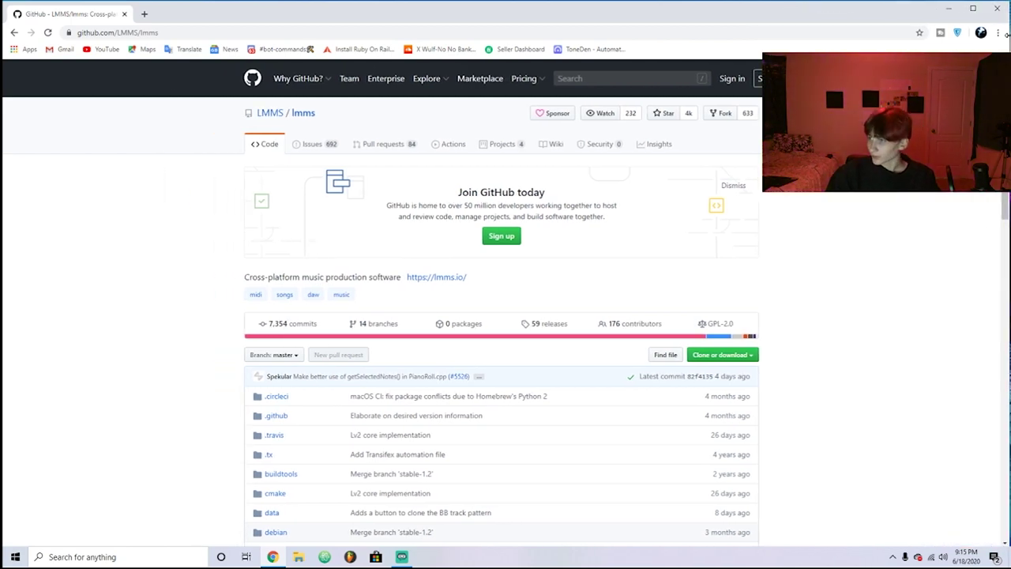
# Look through the LMMS repository's file list and its README description and features
pyautogui.scroll(-10, 451, 402)
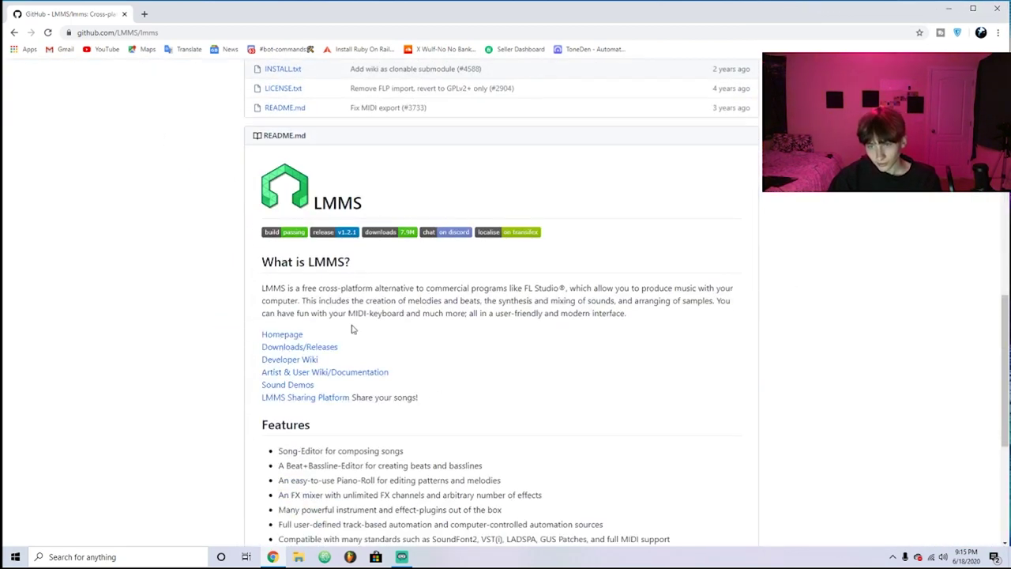
pyautogui.scroll(-3, 353, 328)
pyautogui.scroll(9, 363, 213)
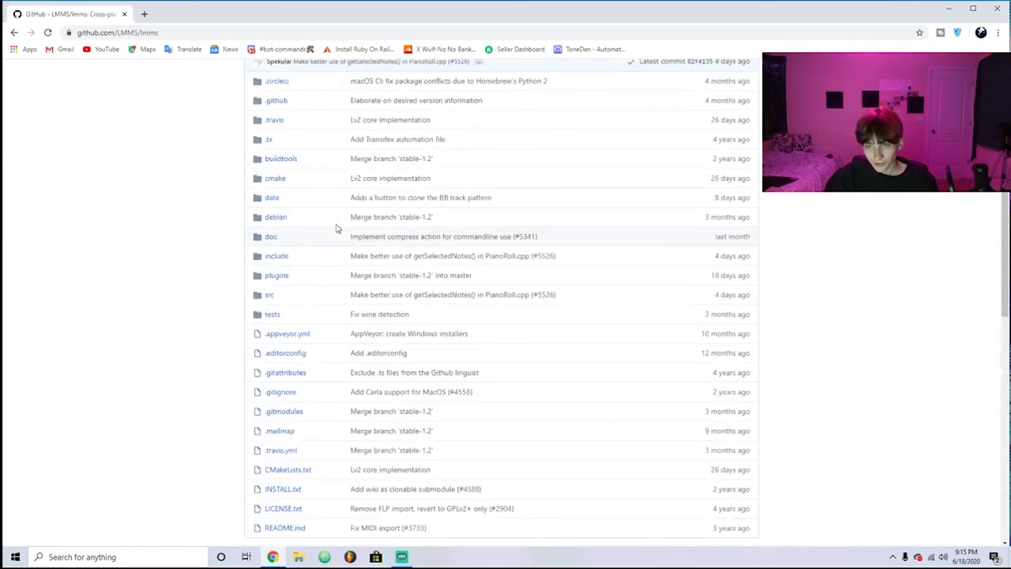
pyautogui.scroll(4, 335, 228)
pyautogui.scroll(-4, 334, 353)
pyautogui.scroll(2, 311, 317)
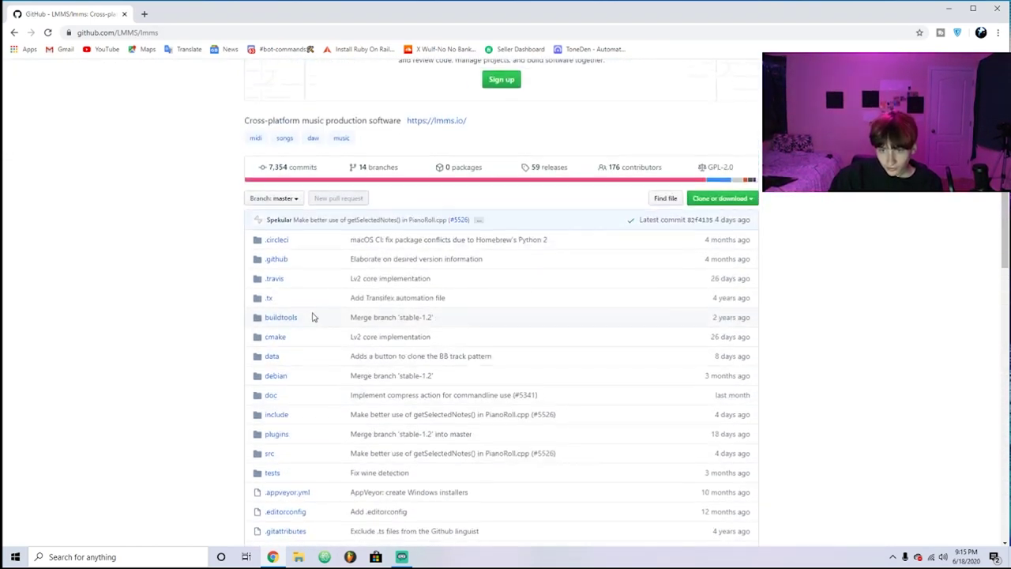
pyautogui.scroll(2, 339, 313)
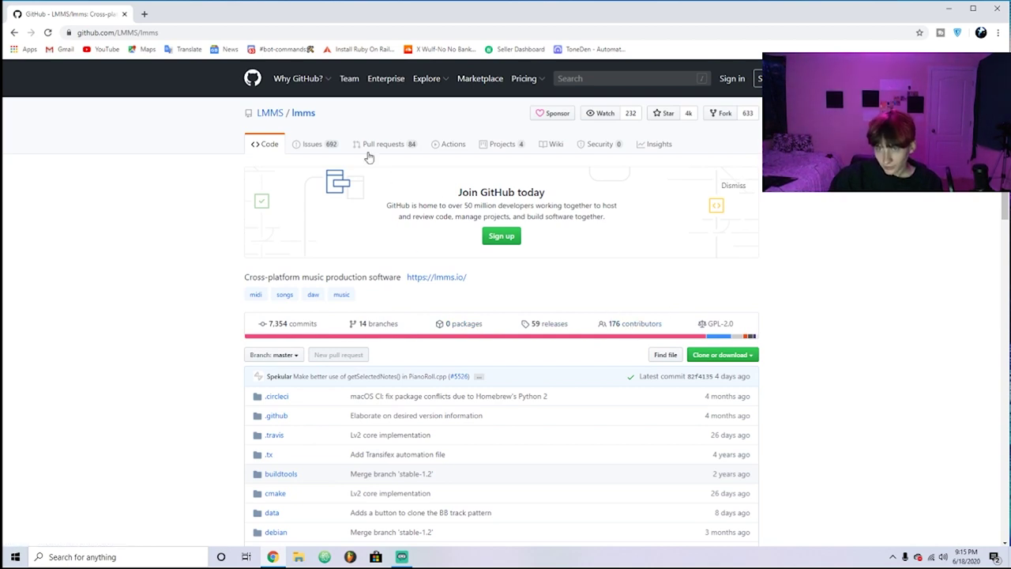
# Review the open pull requests and open issues of the LMMS repository
pyautogui.click(311, 149)
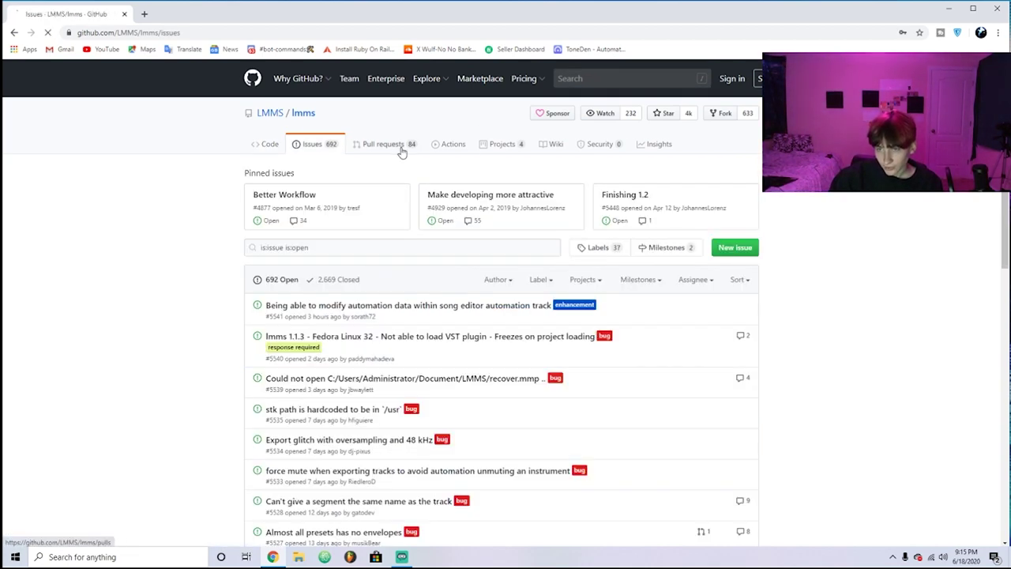
pyautogui.click(401, 150)
pyautogui.scroll(-8, 371, 267)
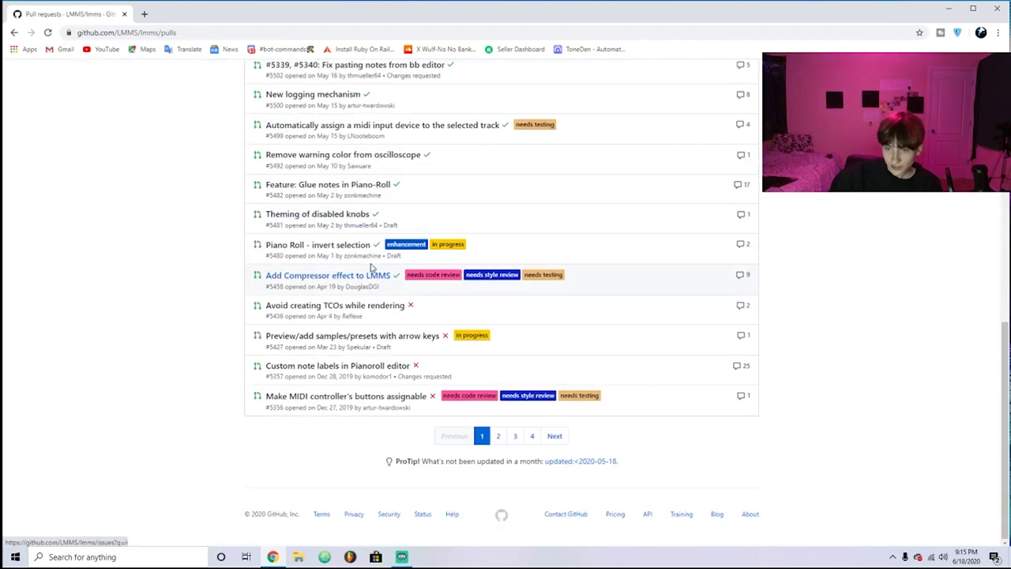
pyautogui.scroll(10, 371, 267)
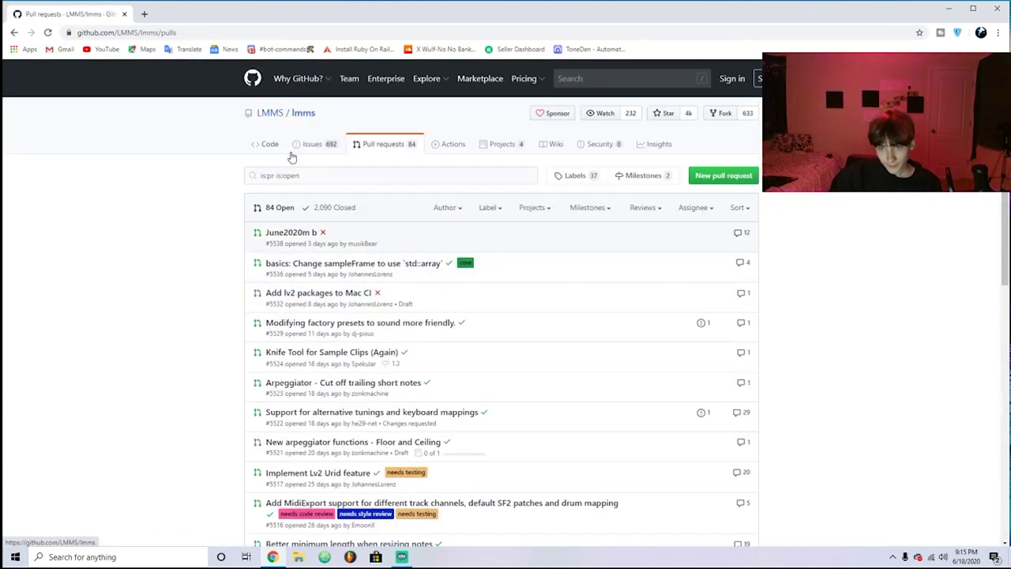
pyautogui.click(309, 150)
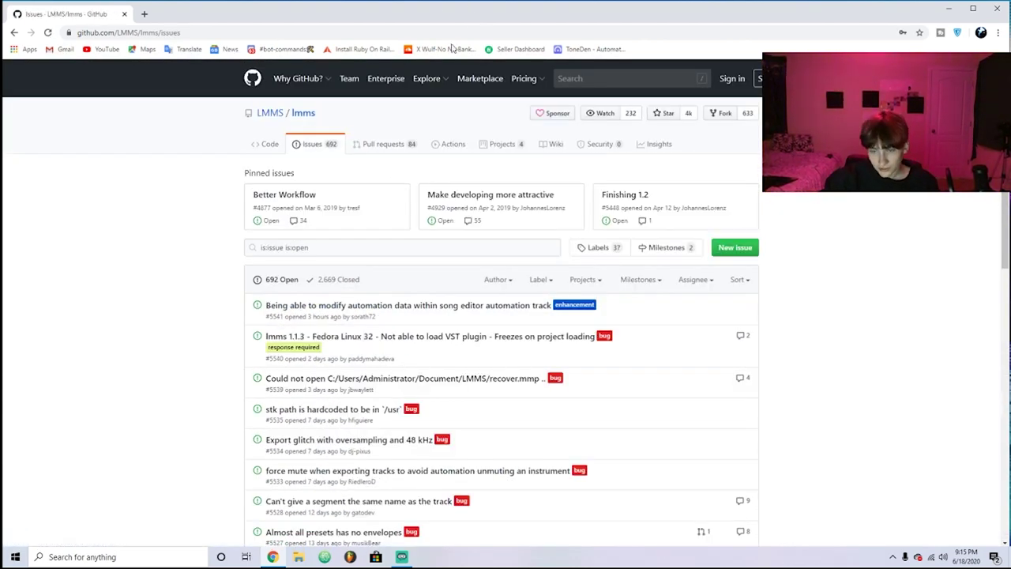
pyautogui.scroll(-14, 368, 225)
pyautogui.scroll(15, 442, 225)
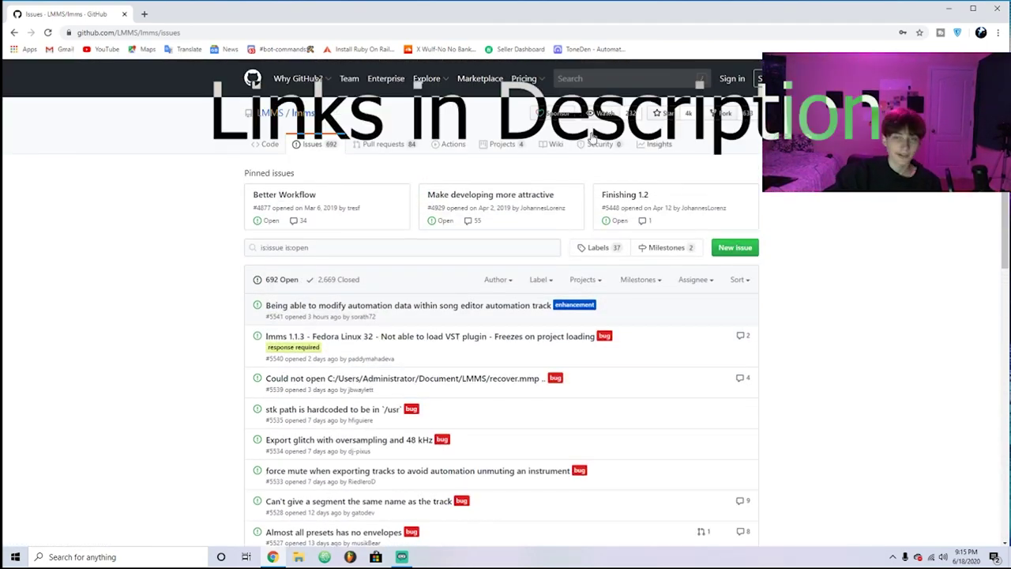
# Search the web for "lmms" in a new tab and open the LMMS Sharing Platform result
pyautogui.click(144, 15)
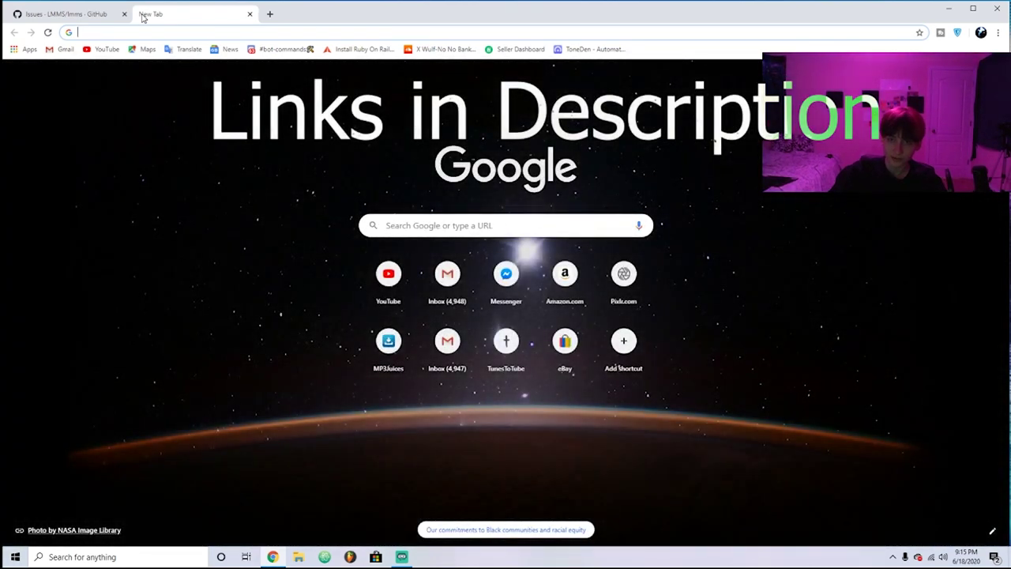
pyautogui.write('lmms')
pyautogui.press('BackSpace')
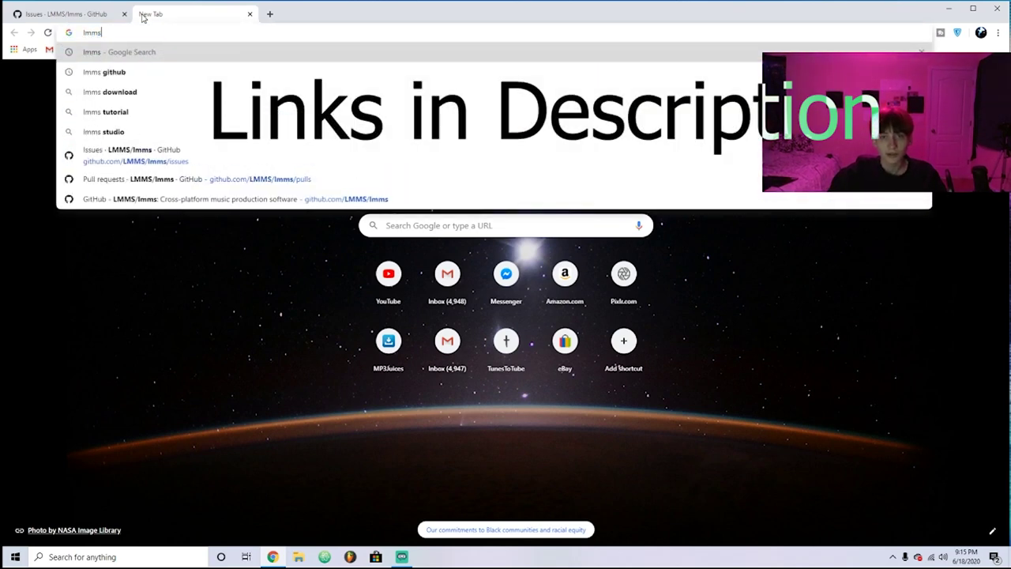
pyautogui.press('Return')
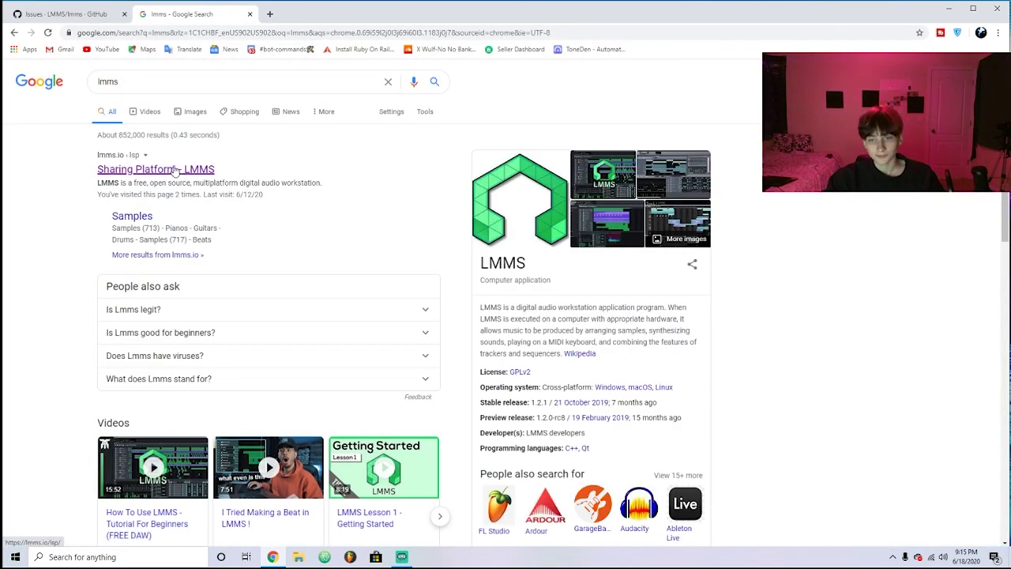
pyautogui.click(203, 180)
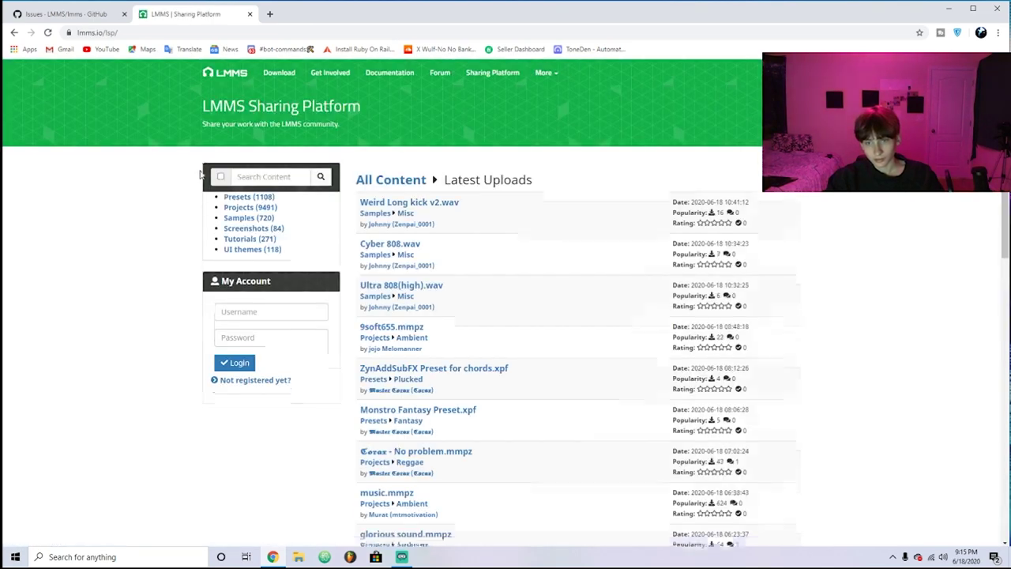
pyautogui.scroll(-5, 199, 175)
pyautogui.scroll(6, 197, 178)
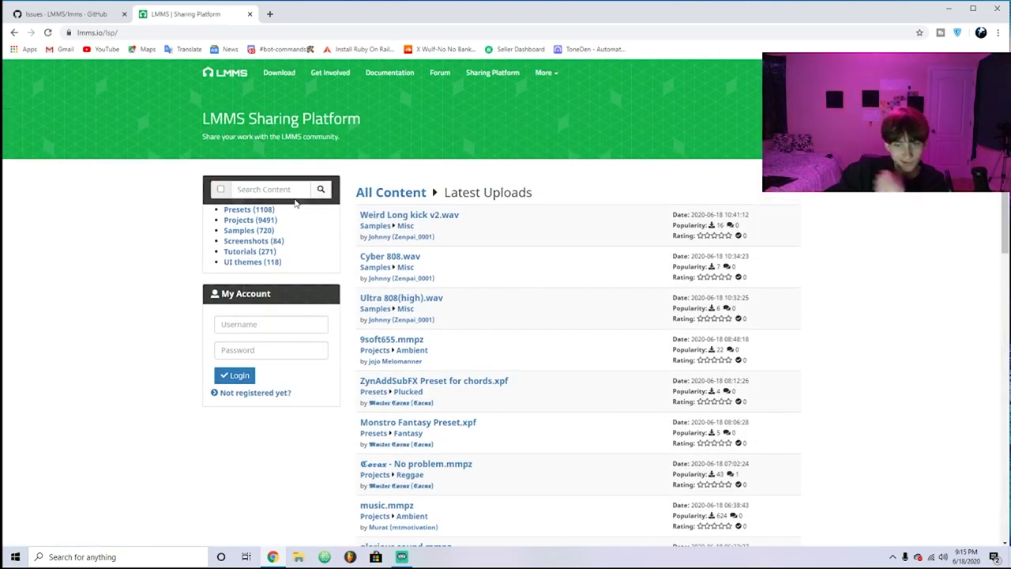
# Browse the Presets and Samples categories of the LMMS Sharing Platform
pyautogui.click(245, 210)
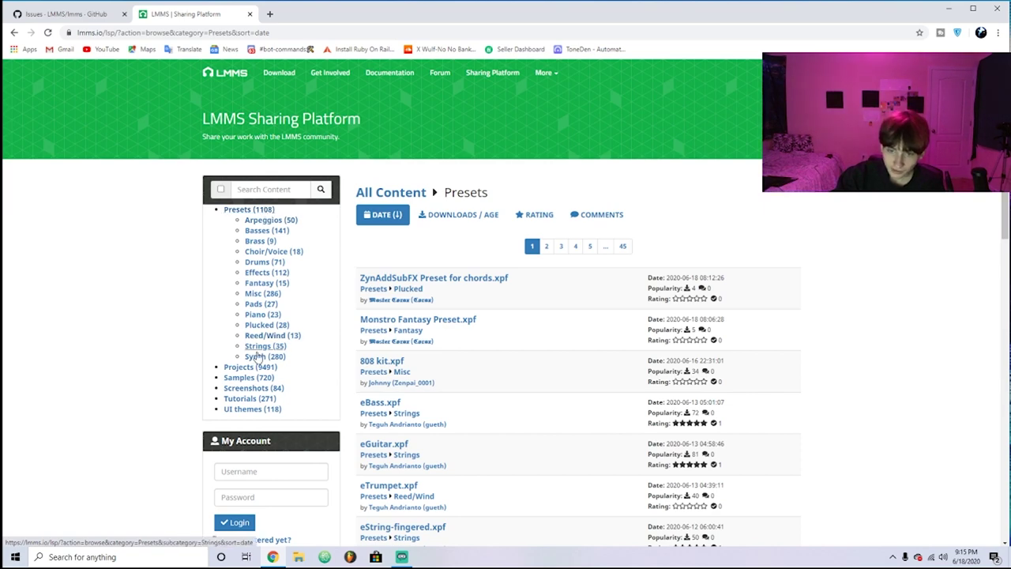
pyautogui.scroll(-2, 241, 379)
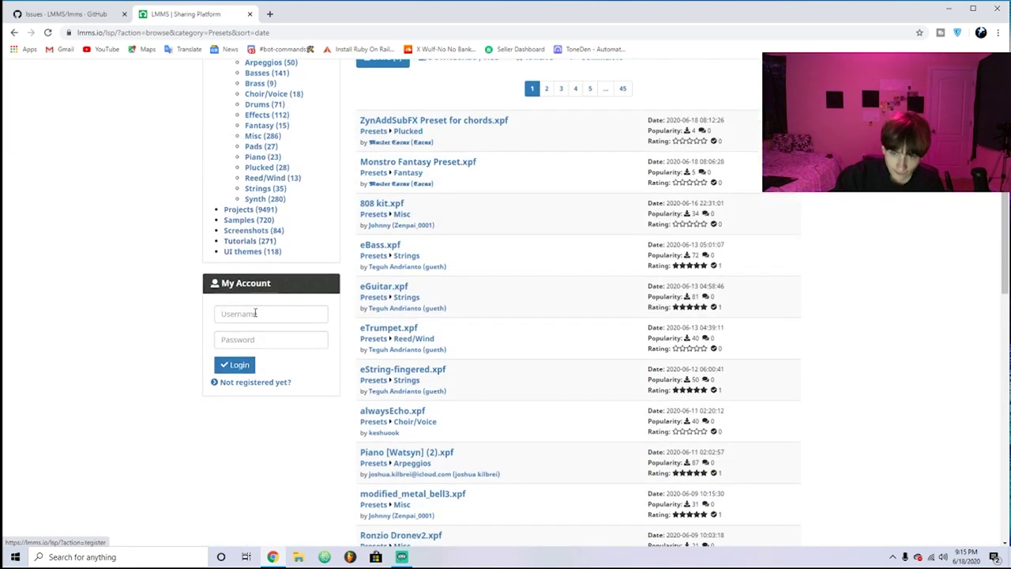
pyautogui.click(237, 219)
pyautogui.scroll(-2, 252, 257)
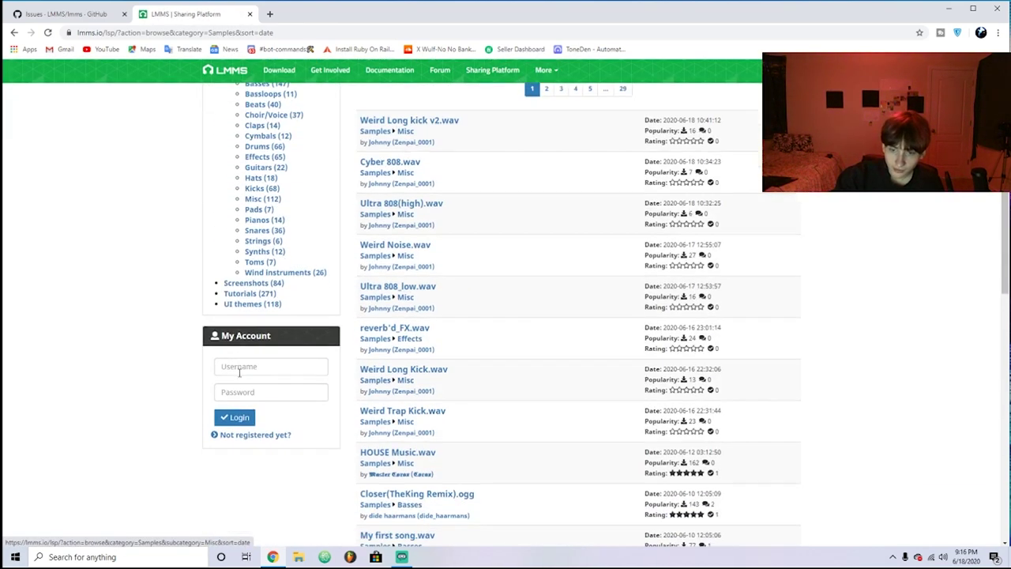
# Open the UI themes category and look through the themes on its first page
pyautogui.click(237, 304)
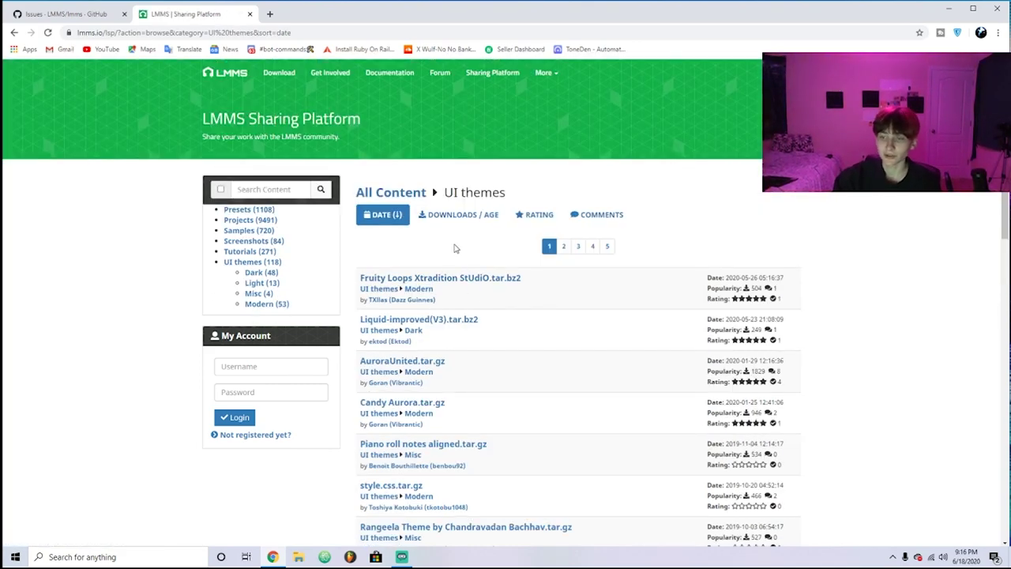
pyautogui.scroll(-4, 439, 245)
pyautogui.scroll(-2, 456, 261)
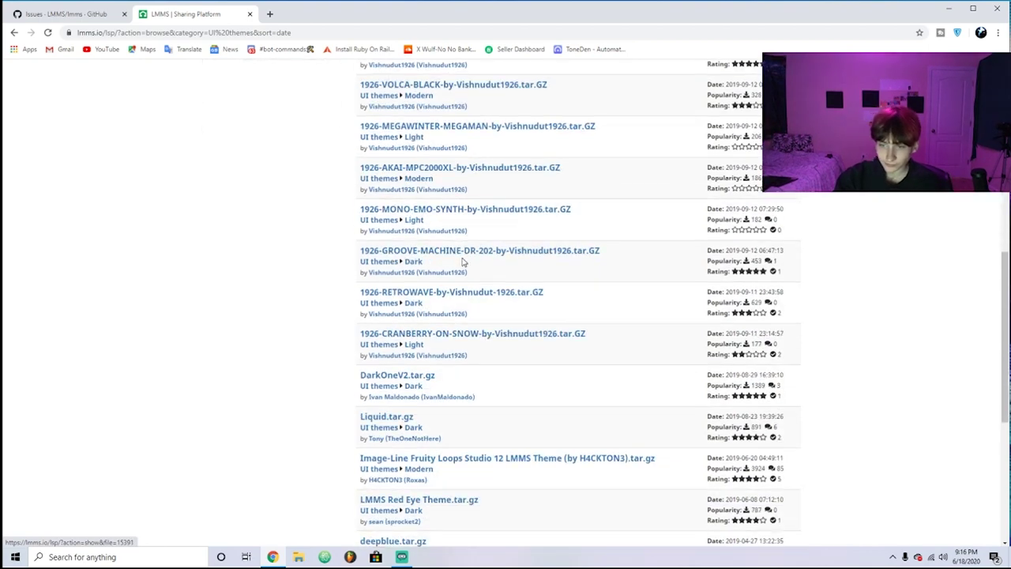
pyautogui.scroll(-1, 458, 261)
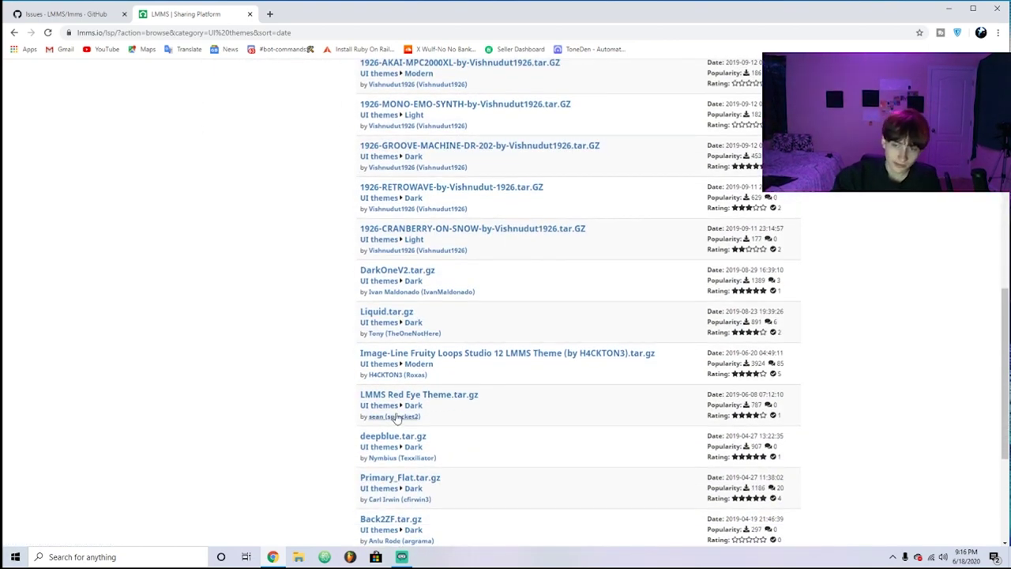
pyautogui.scroll(-2, 479, 376)
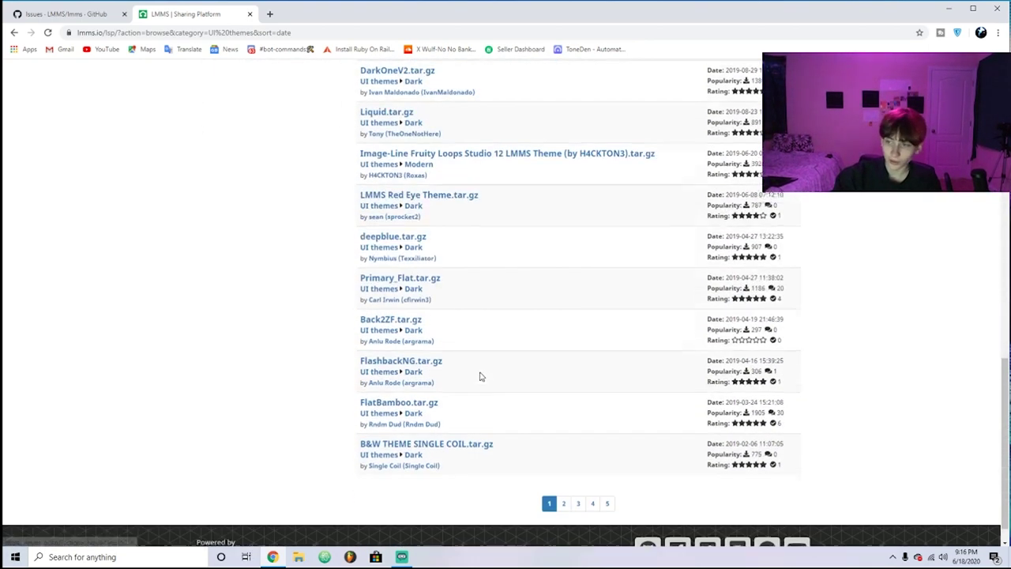
pyautogui.scroll(-1, 479, 376)
pyautogui.scroll(2, 610, 330)
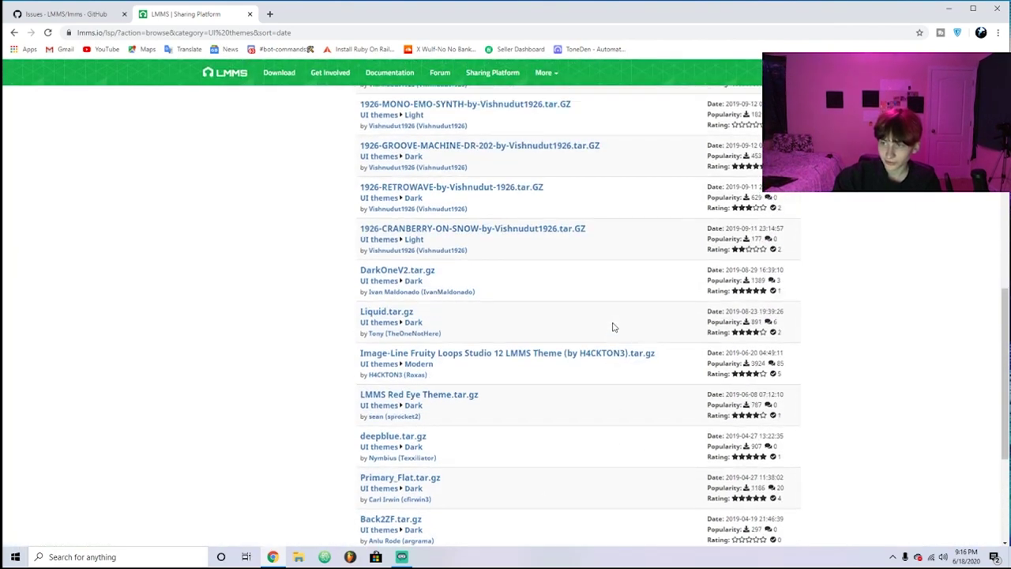
# Go to the LMMS home page and review its overview and list of features
pyautogui.scroll(8, 421, 308)
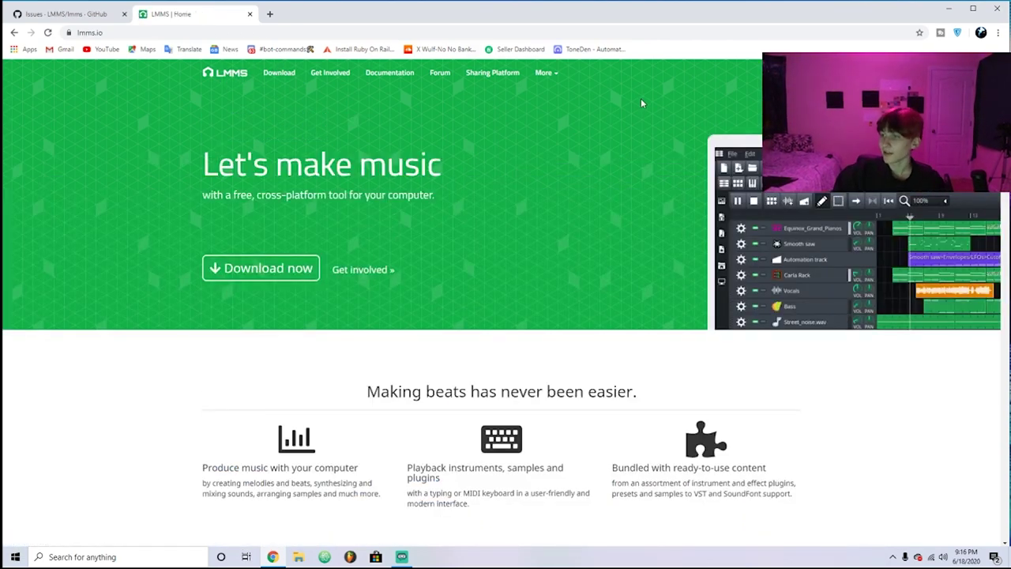
pyautogui.scroll(-15, 640, 102)
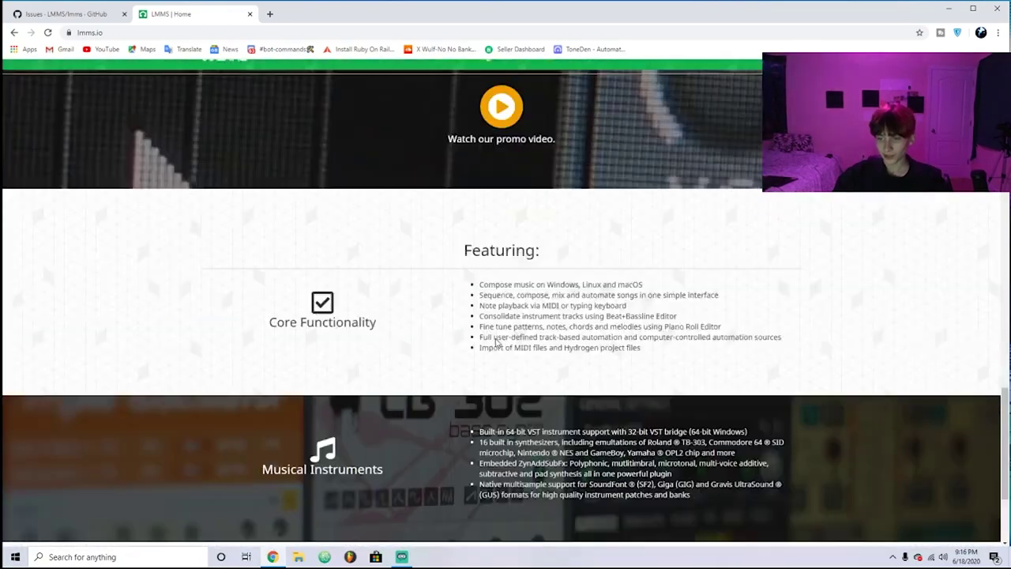
pyautogui.scroll(-2, 496, 341)
pyautogui.scroll(1, 484, 348)
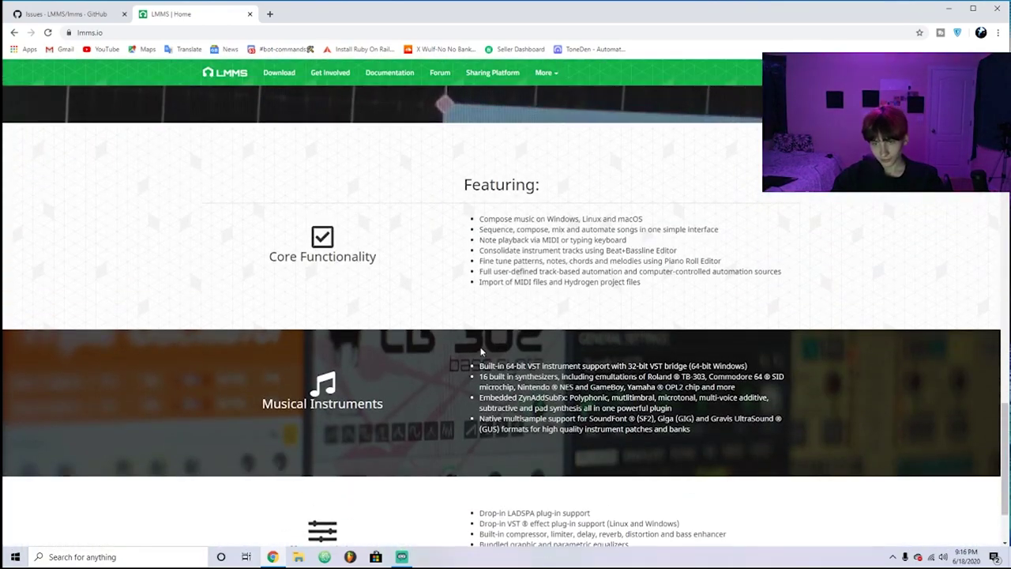
pyautogui.scroll(-8, 480, 350)
pyautogui.scroll(20, 478, 348)
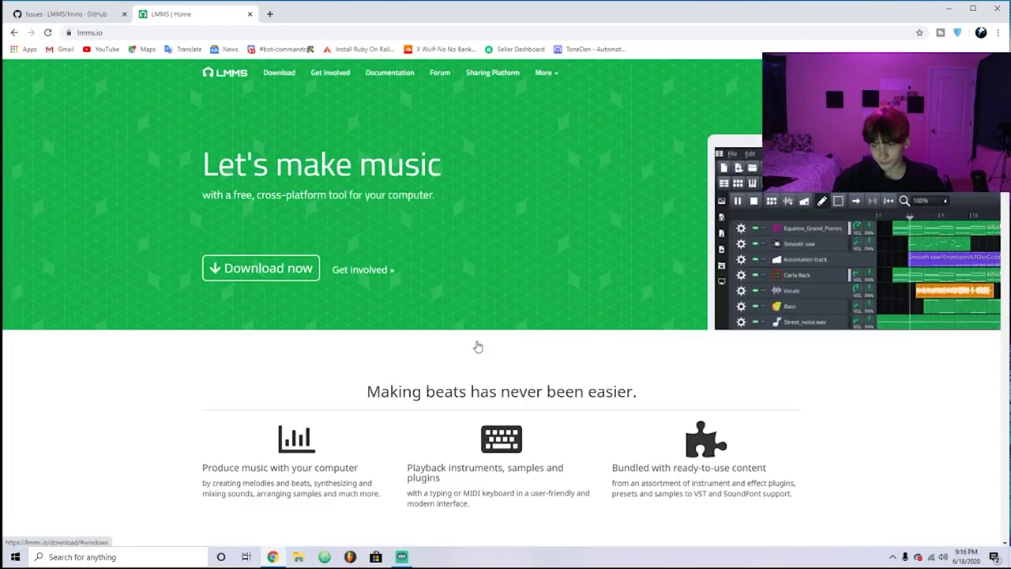
# Download the stable LMMS 1.2.1 installer for Windows 64-bit from the LMMS download page
pyautogui.click(277, 275)
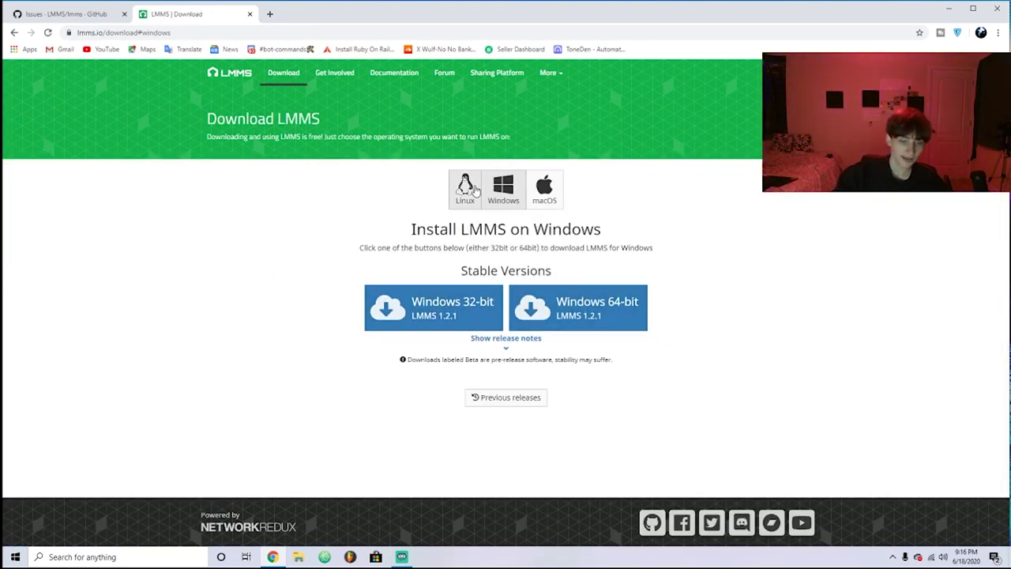
pyautogui.click(503, 190)
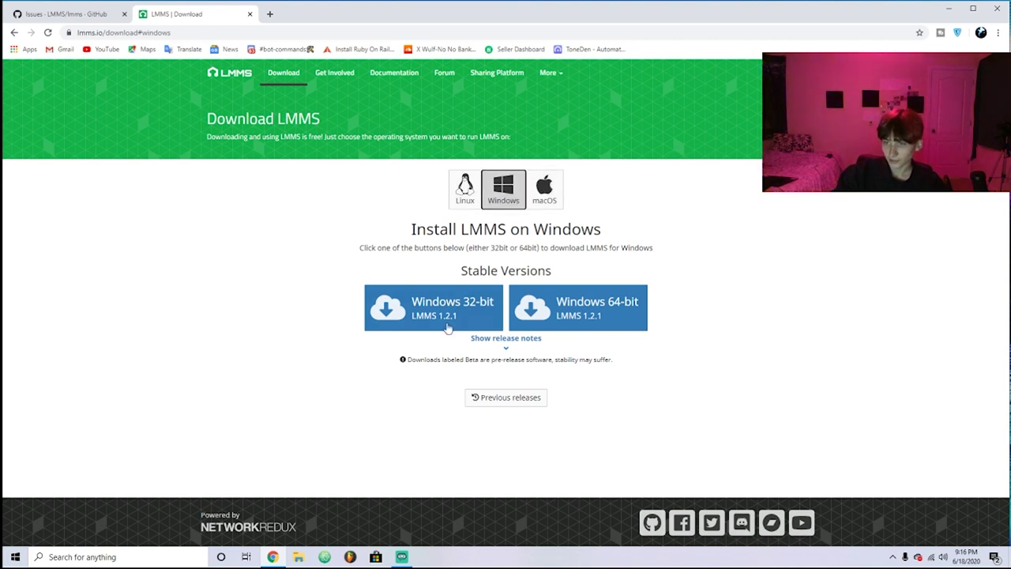
pyautogui.click(570, 314)
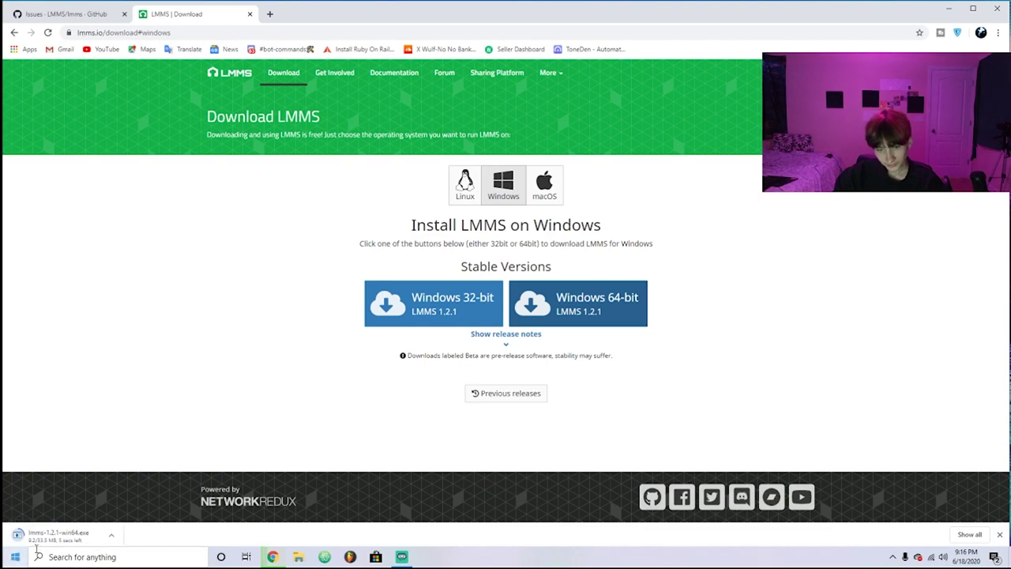
# Close the LMMS download tab, minimize the browser and switch to Streamlabs OBS
pyautogui.click(250, 14)
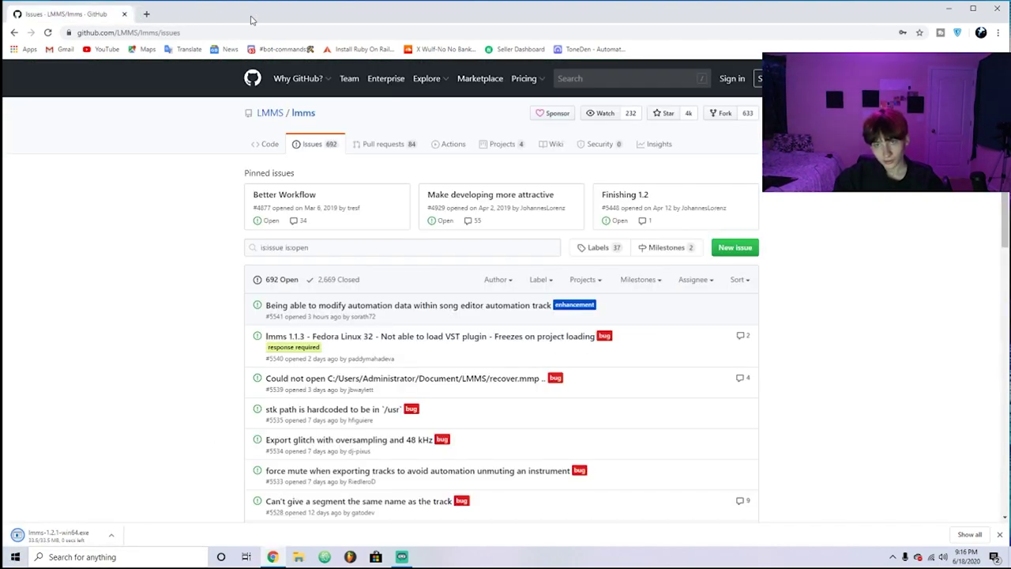
pyautogui.click(950, 11)
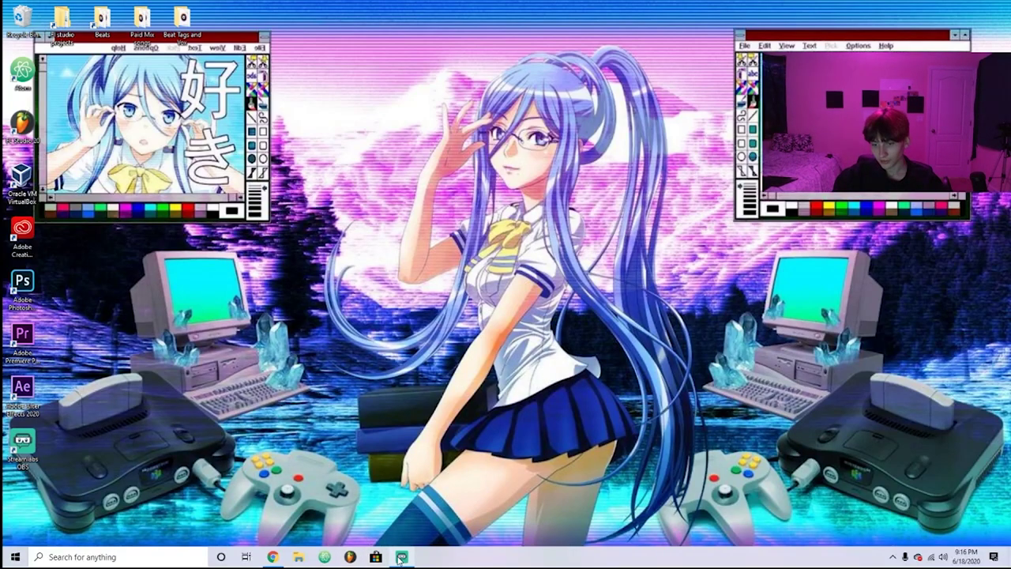
pyautogui.click(403, 556)
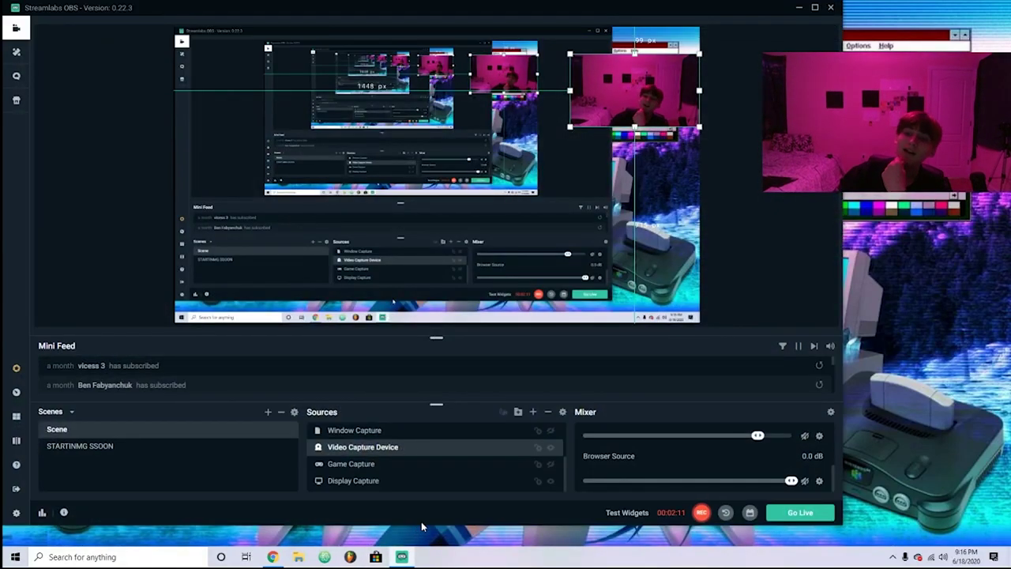
# Switch back to the browser, run the downloaded LMMS 1.2.1 installer and complete the setup in C:\Program Files\LMMS
pyautogui.moveTo(542, 14); pyautogui.dragTo(773, 37)
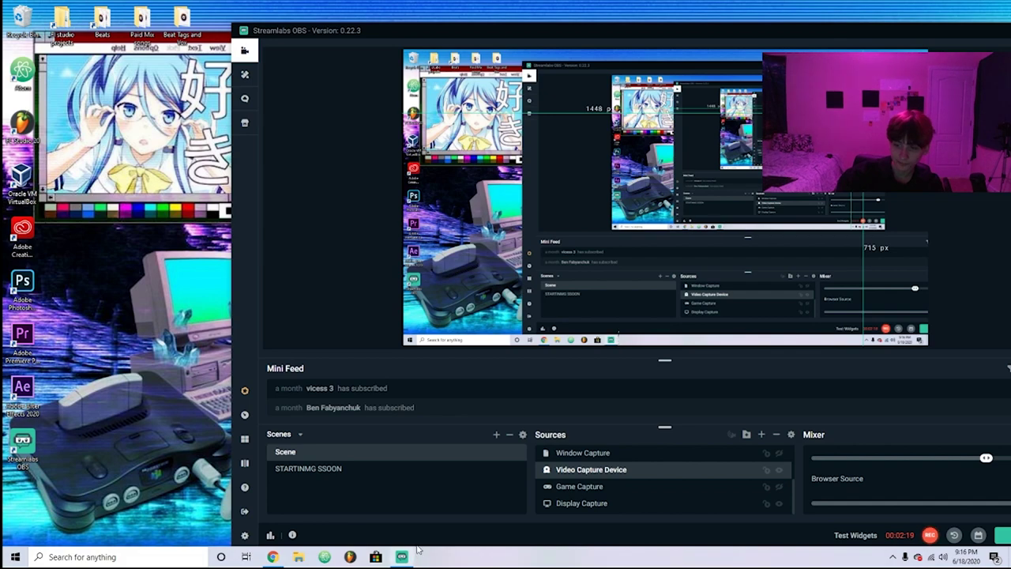
pyautogui.click(273, 556)
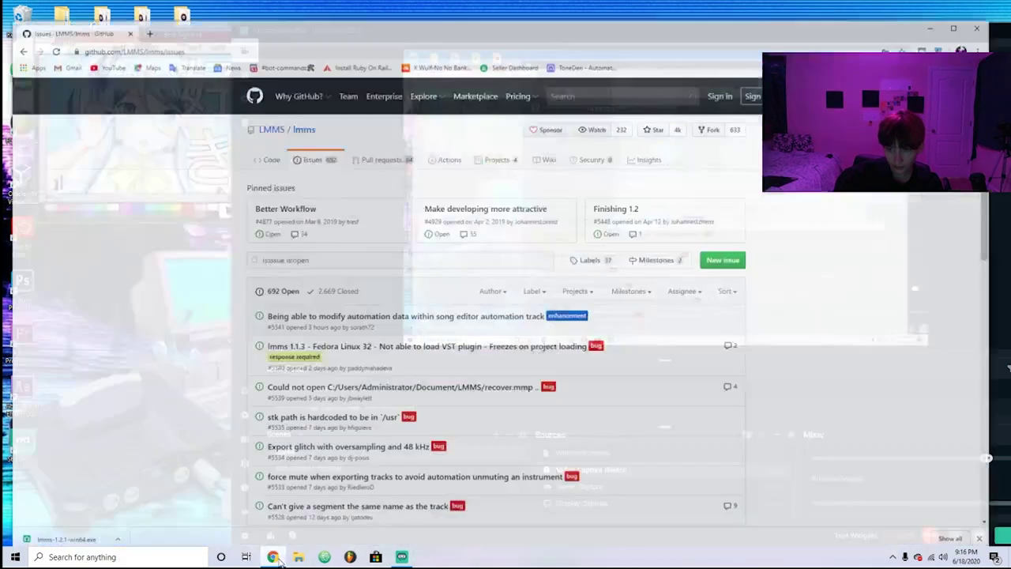
pyautogui.scroll(-2, 266, 423)
pyautogui.scroll(2, 956, 442)
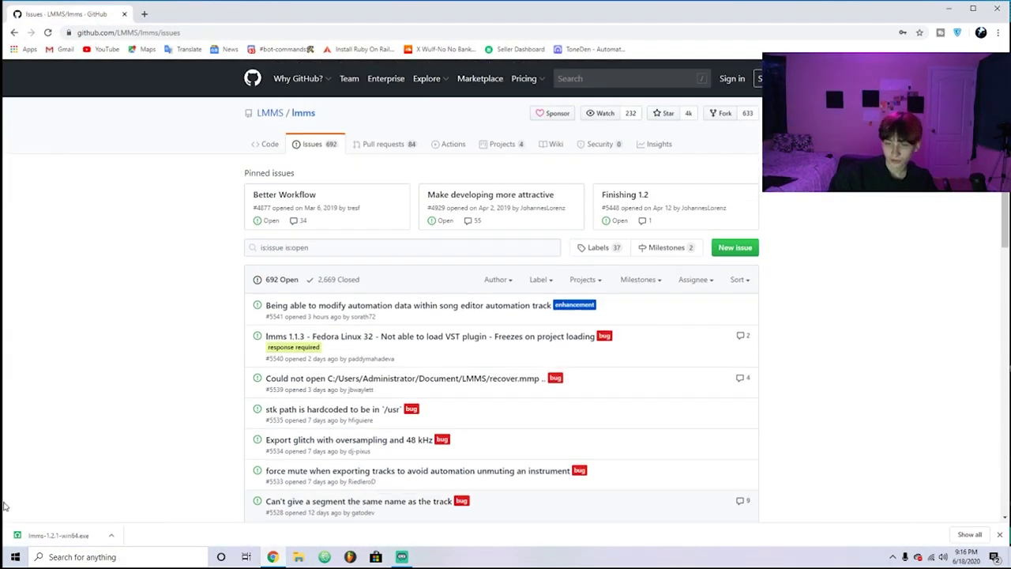
pyautogui.click(72, 531)
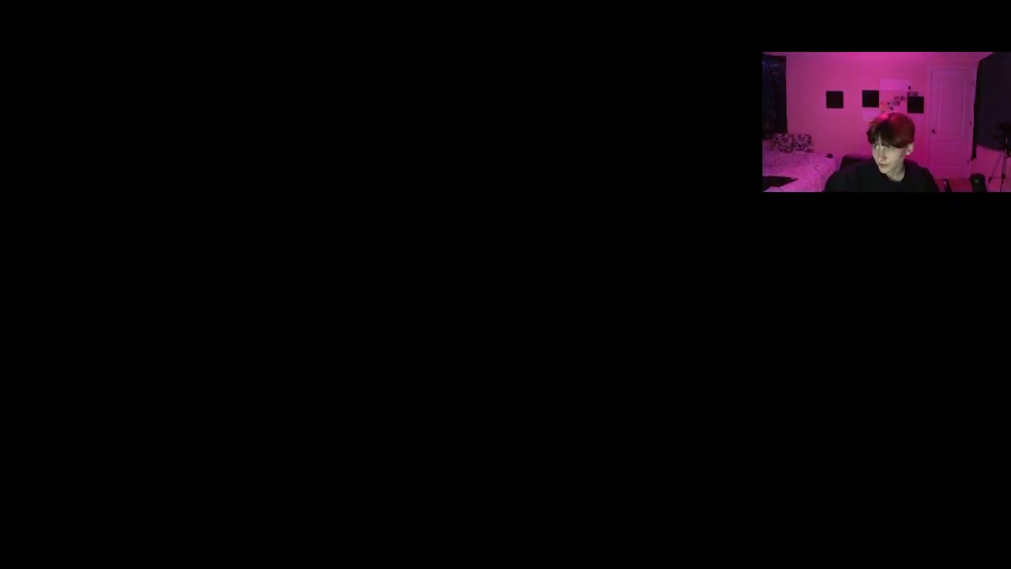
pyautogui.click(556, 351)
pyautogui.click(576, 363)
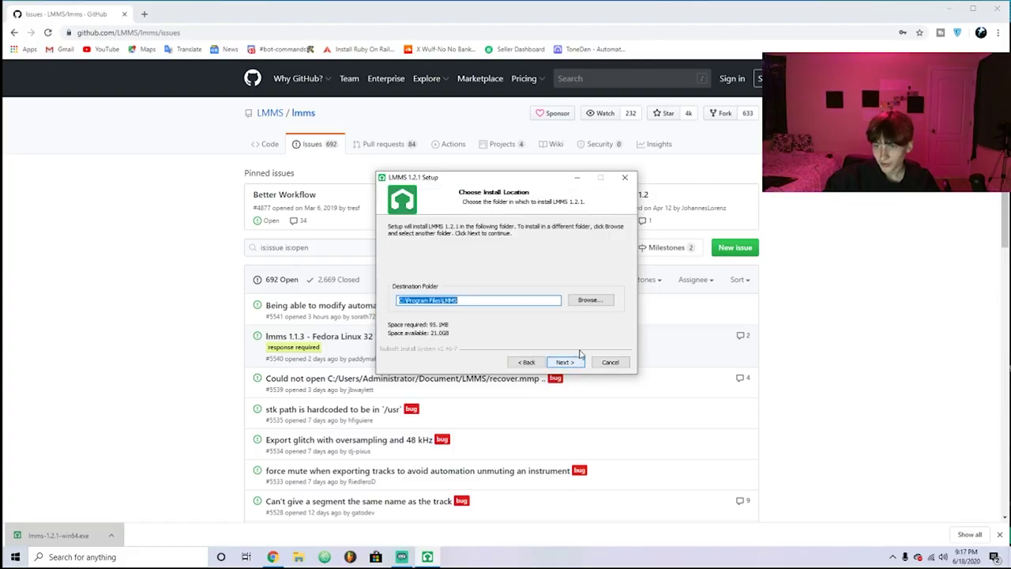
pyautogui.click(579, 362)
pyautogui.click(582, 364)
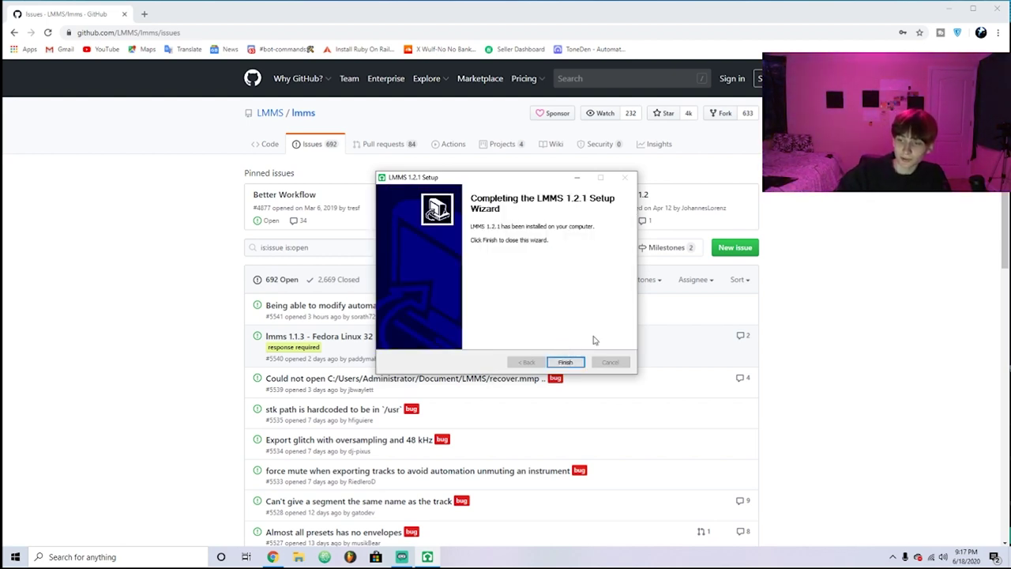
pyautogui.click(565, 362)
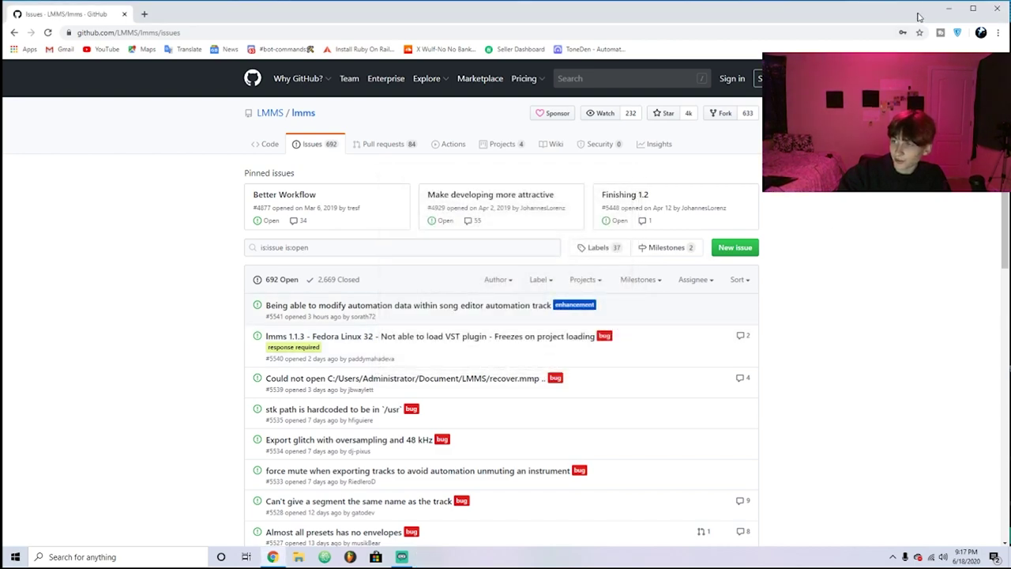
# Minimize the browser and the Streamlabs OBS window to clear the desktop
pyautogui.click(948, 8)
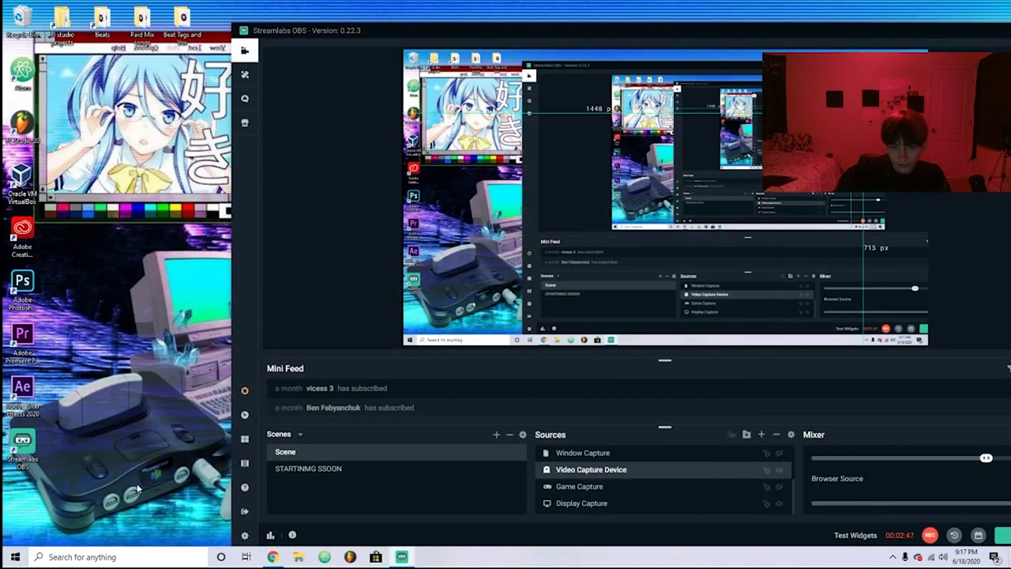
pyautogui.moveTo(702, 30); pyautogui.dragTo(483, 23)
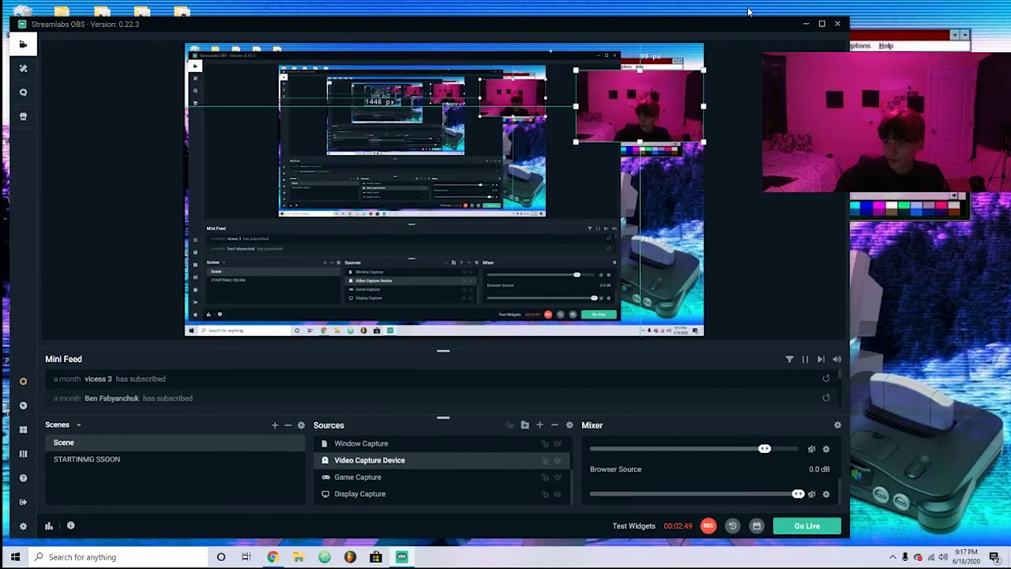
pyautogui.click(805, 24)
# Search Windows for "lmms" and launch the installed LMMS app
pyautogui.click(94, 558)
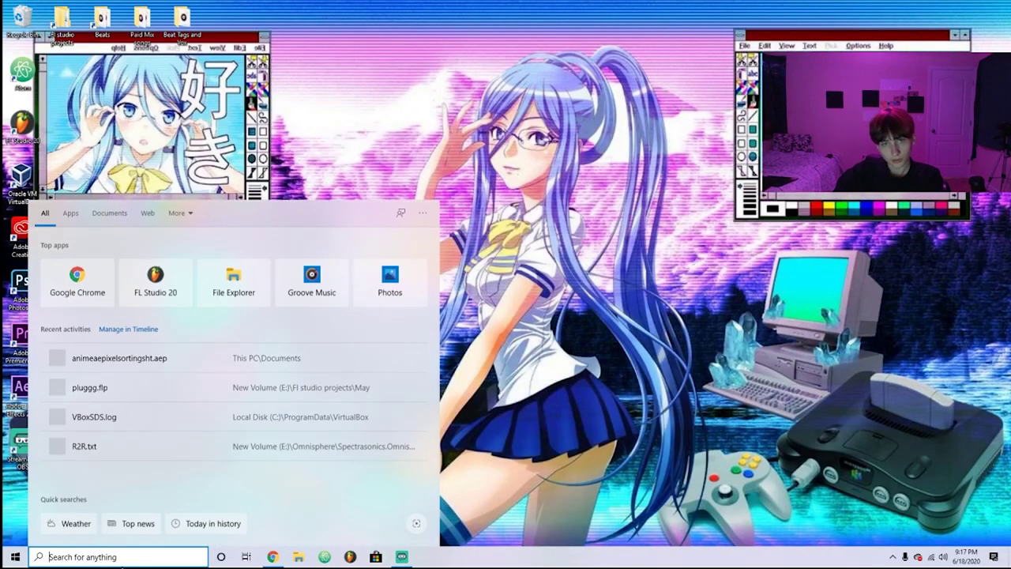
pyautogui.click(300, 557)
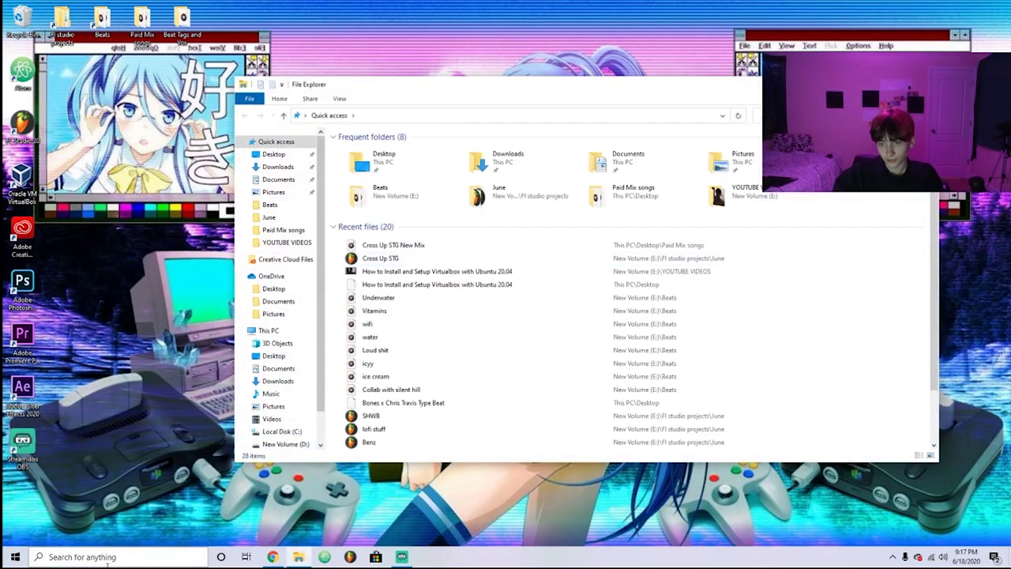
pyautogui.click(107, 557)
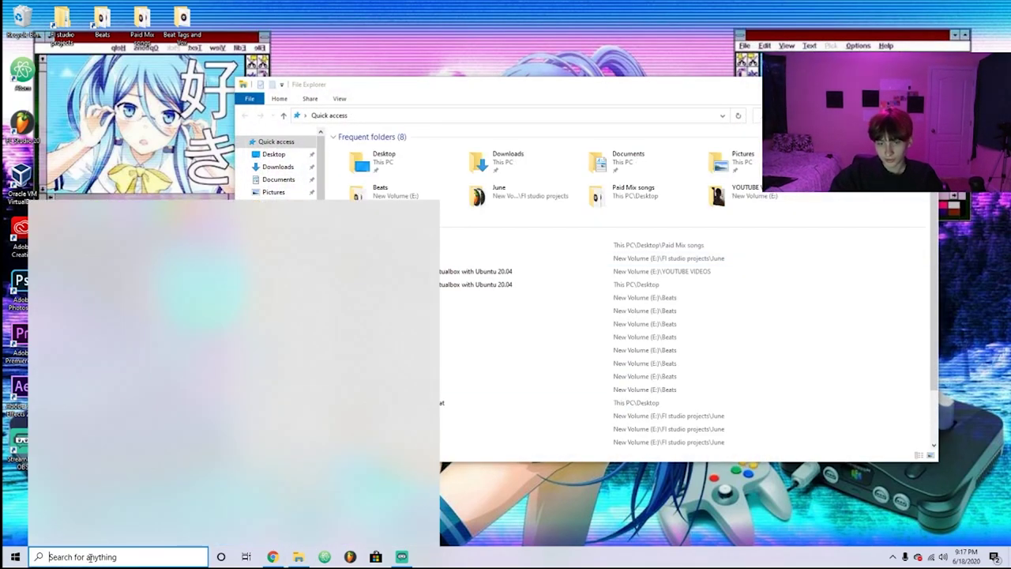
pyautogui.write('lmms')
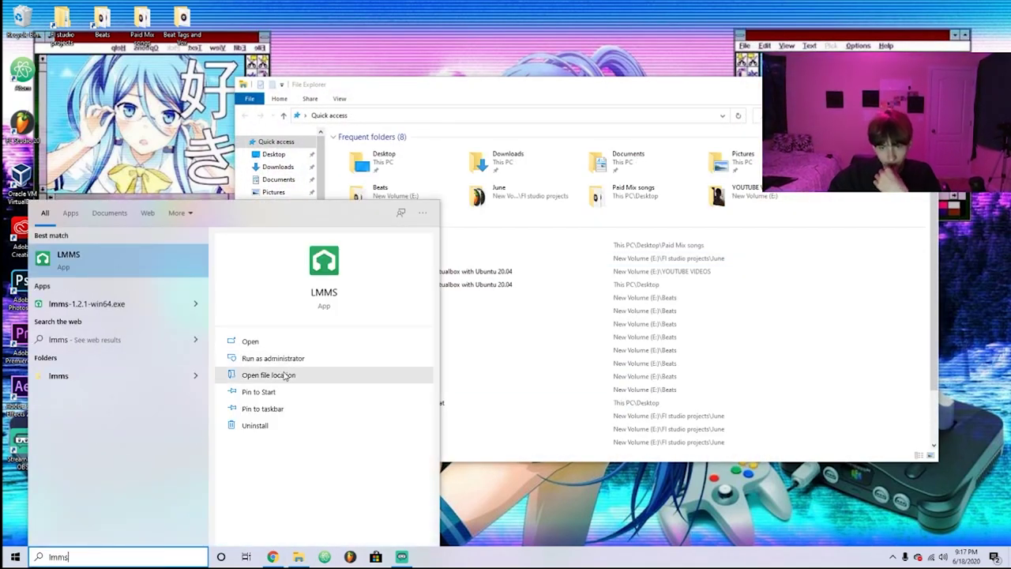
pyautogui.click(137, 255)
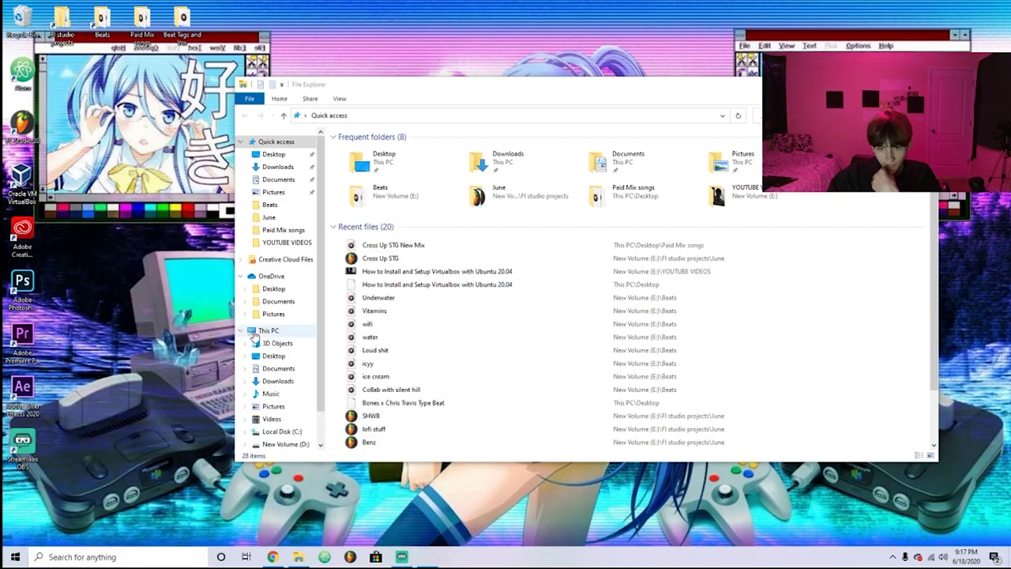
pyautogui.click(14, 557)
pyautogui.click(570, 287)
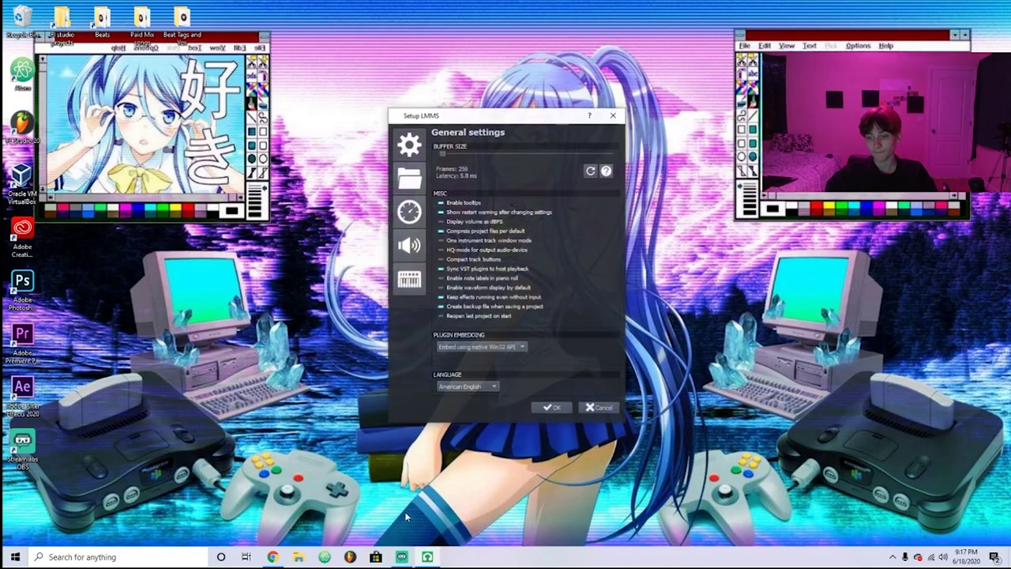
# Look through the general, directories, performance, MIDI and audio pages of the LMMS setup
pyautogui.click(409, 175)
pyautogui.click(419, 149)
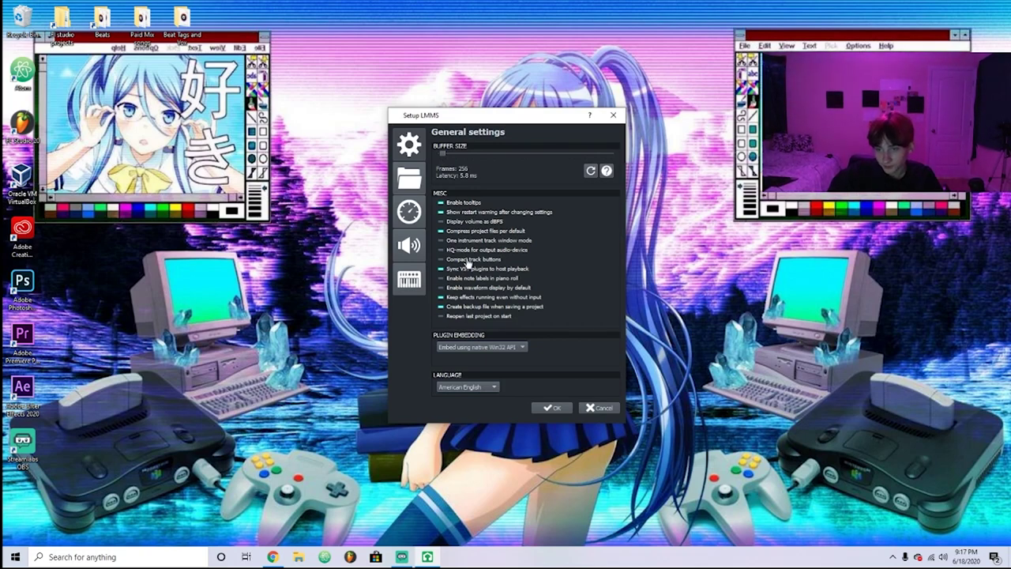
pyautogui.click(416, 187)
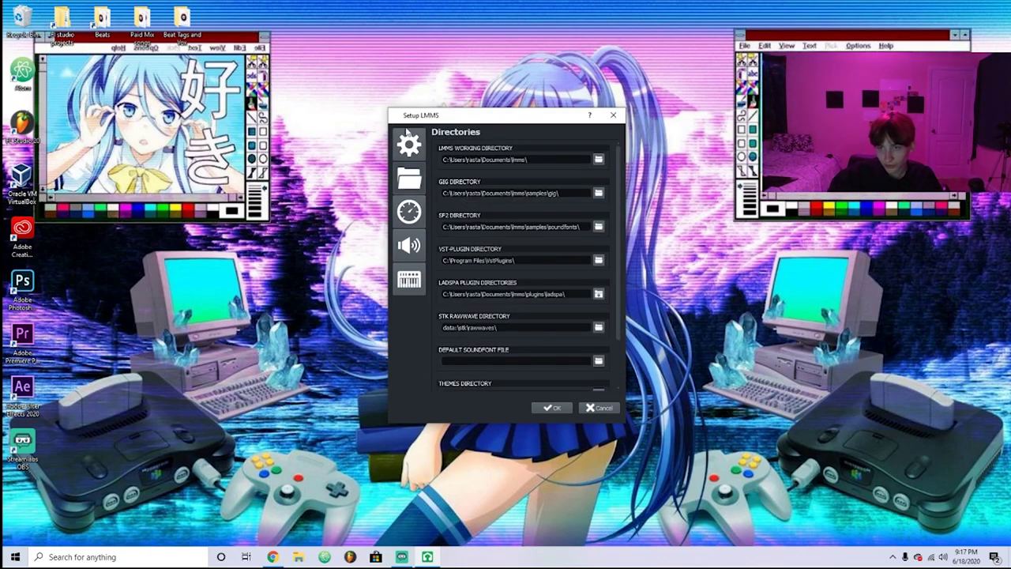
pyautogui.click(415, 152)
pyautogui.click(409, 189)
pyautogui.click(409, 222)
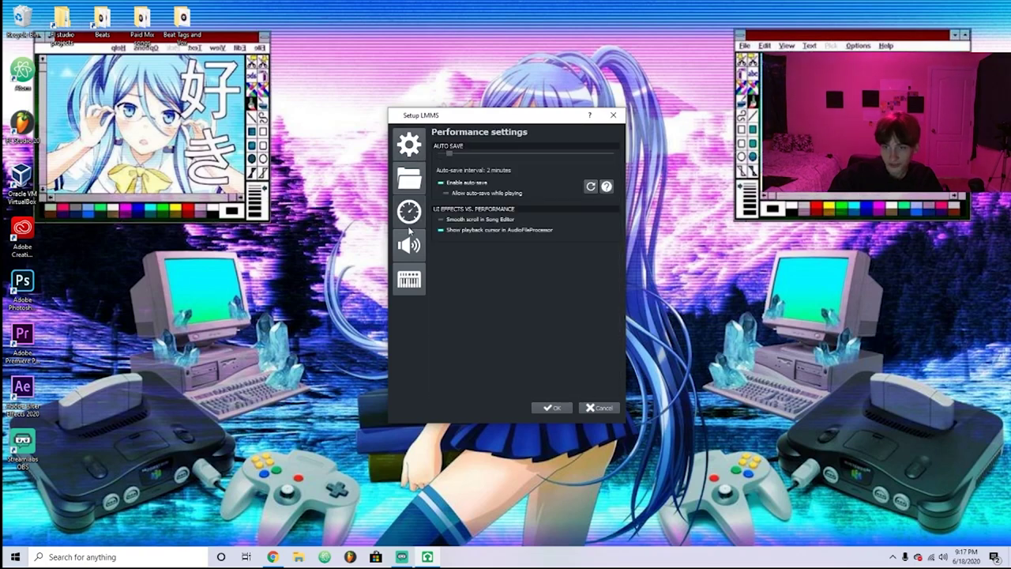
pyautogui.click(410, 276)
pyautogui.click(417, 248)
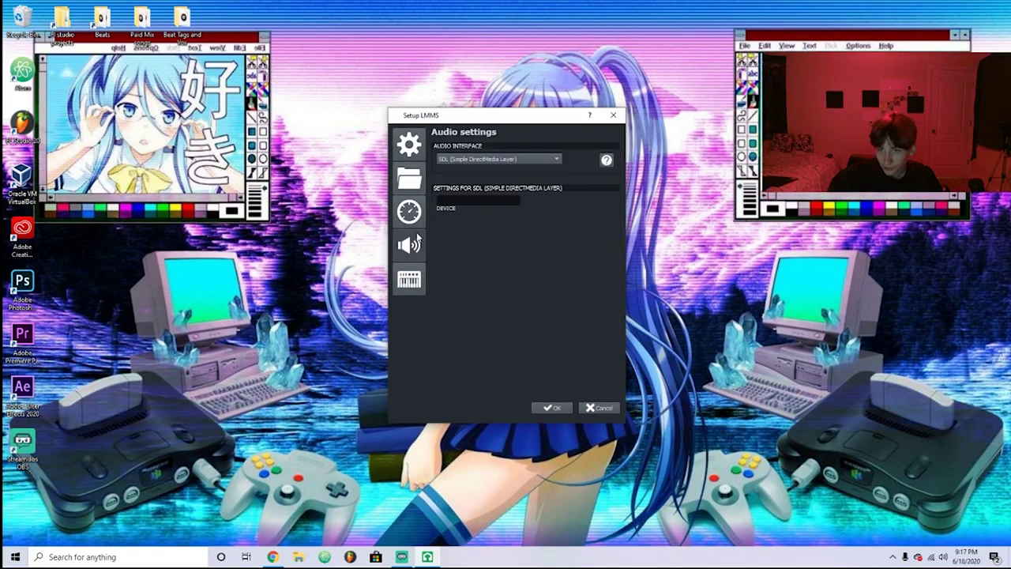
# Set the auto-save interval to 5 minutes in the performance settings and accept the LMMS setup
pyautogui.click(409, 212)
pyautogui.moveTo(449, 153); pyautogui.dragTo(460, 163)
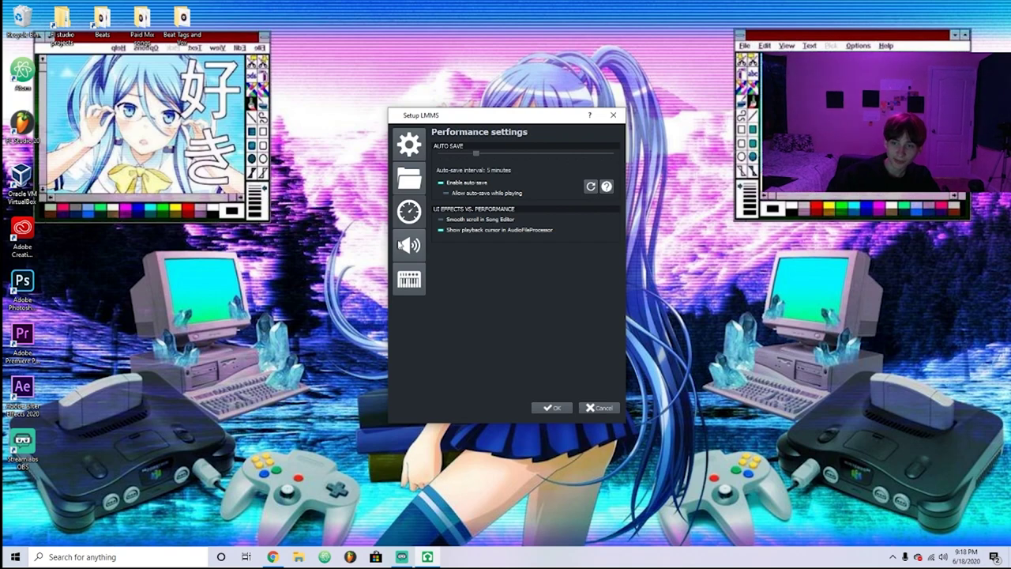
pyautogui.click(409, 245)
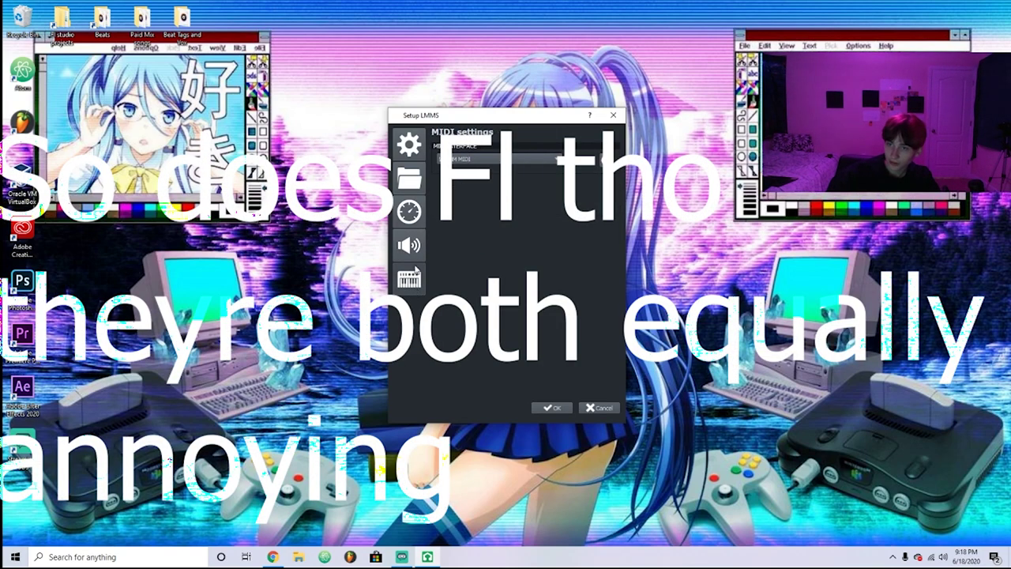
pyautogui.click(409, 212)
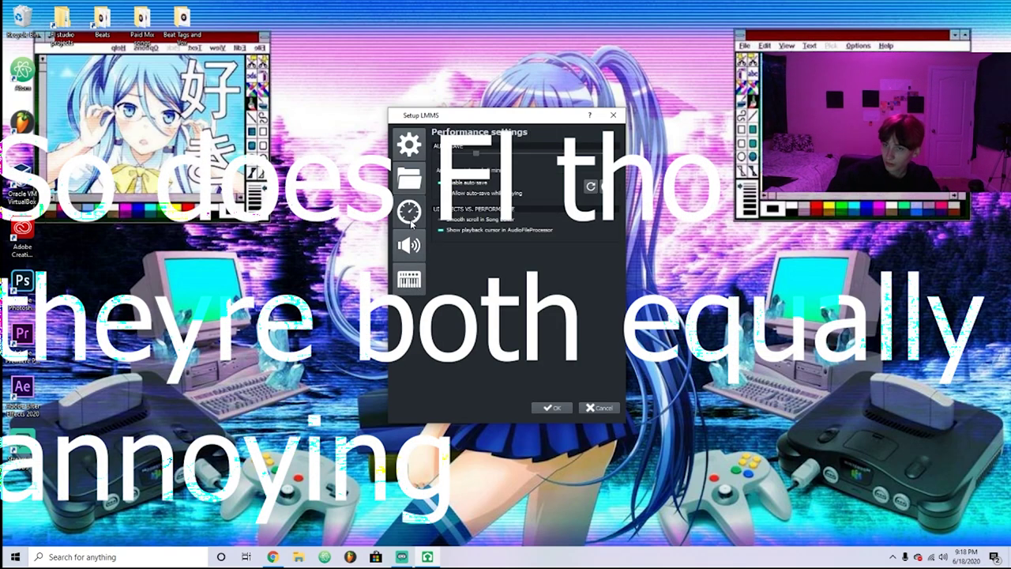
pyautogui.click(550, 408)
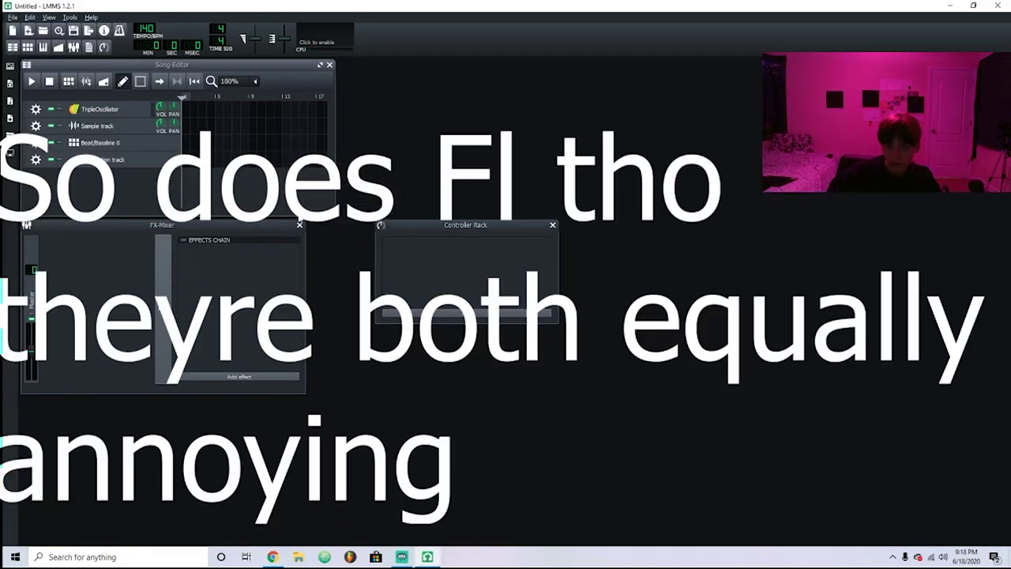
# Enlarge the Song-Editor window and reposition it in the upper part of the workspace
pyautogui.moveTo(334, 215); pyautogui.dragTo(576, 301)
pyautogui.moveTo(1005, 479); pyautogui.dragTo(556, 259)
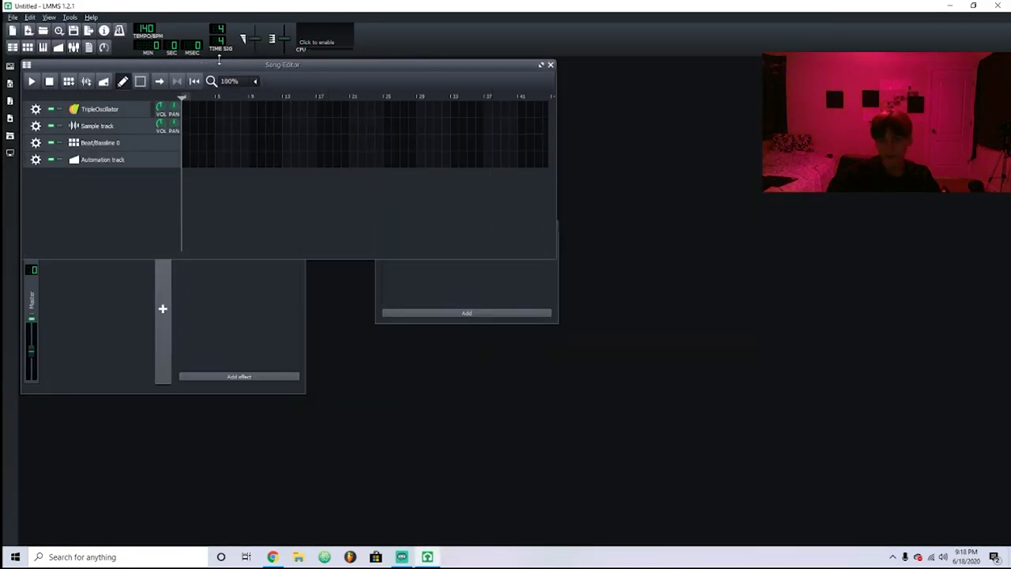
pyautogui.moveTo(204, 67)
pyautogui.mouseDown()
pyautogui.moveTo(238, 93)
pyautogui.moveTo(211, 103)
pyautogui.moveTo(215, 79)
pyautogui.mouseUp()
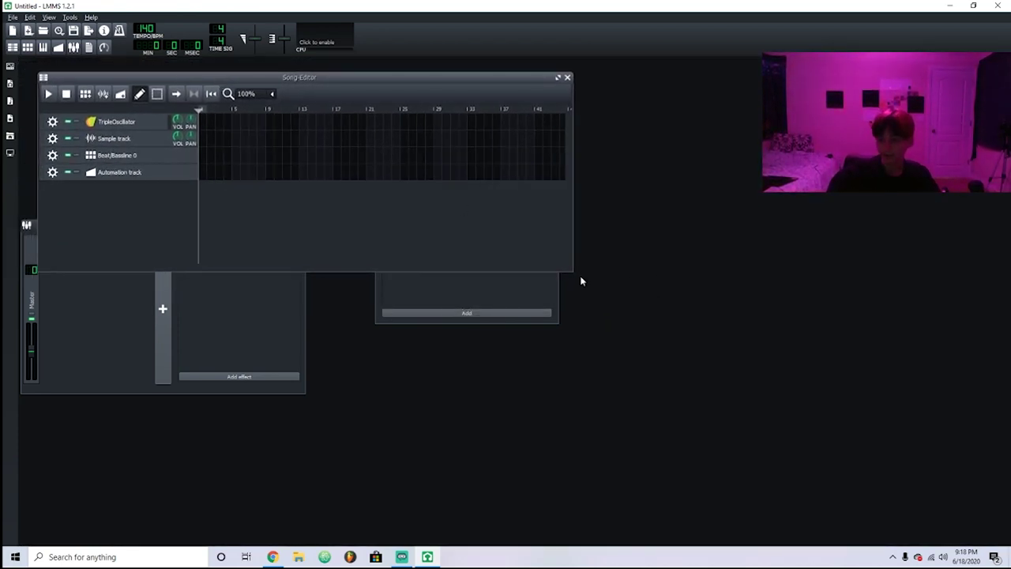
pyautogui.moveTo(573, 271); pyautogui.dragTo(589, 282)
pyautogui.moveTo(180, 77)
pyautogui.mouseDown()
pyautogui.moveTo(160, 62)
pyautogui.moveTo(189, 74)
pyautogui.mouseUp()
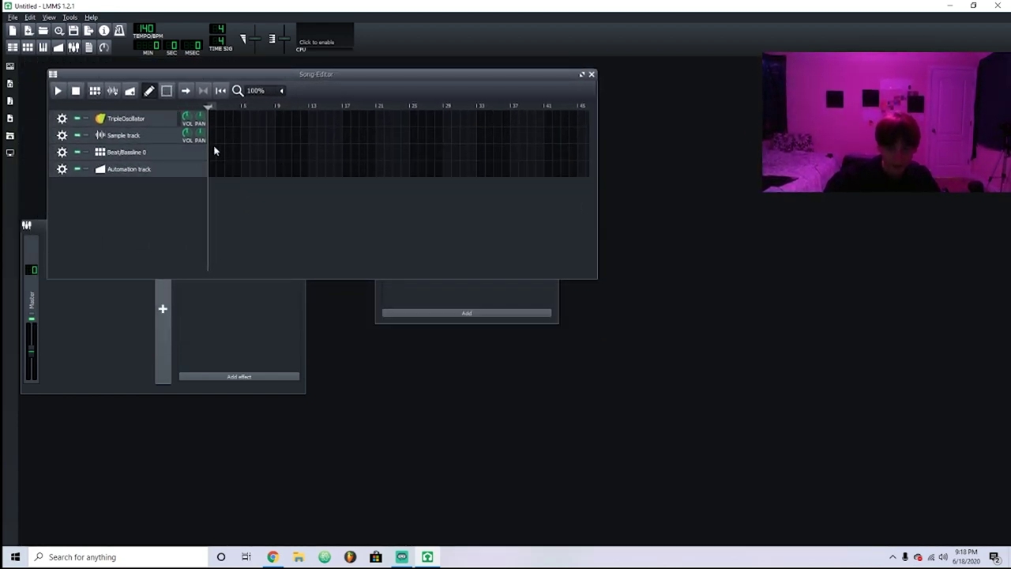
# Place a clip at the first bar of the sample track in the Song-Editor
pyautogui.click(218, 137)
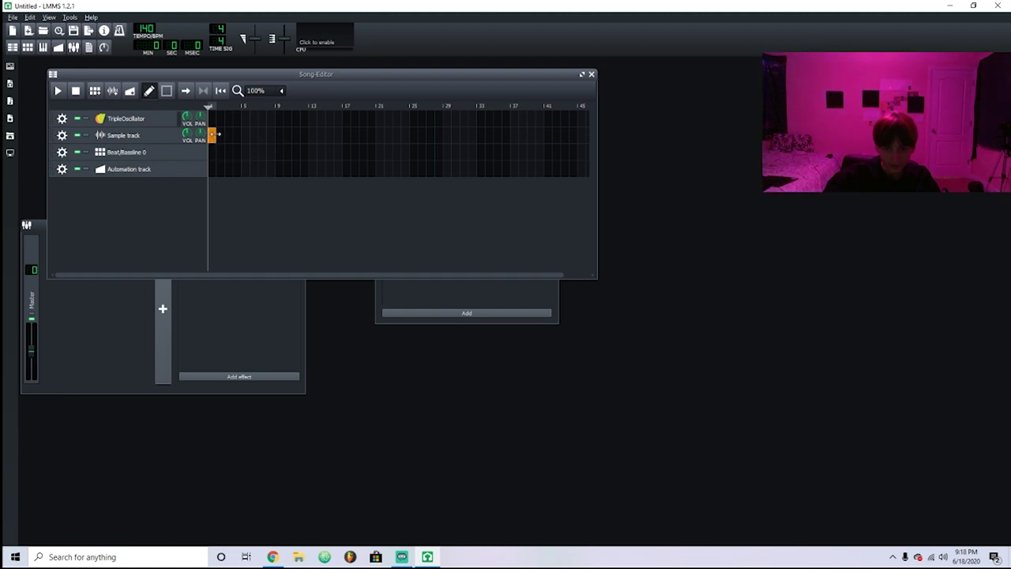
pyautogui.moveTo(213, 134); pyautogui.dragTo(278, 149)
pyautogui.rightClick(279, 149)
pyautogui.click(325, 165)
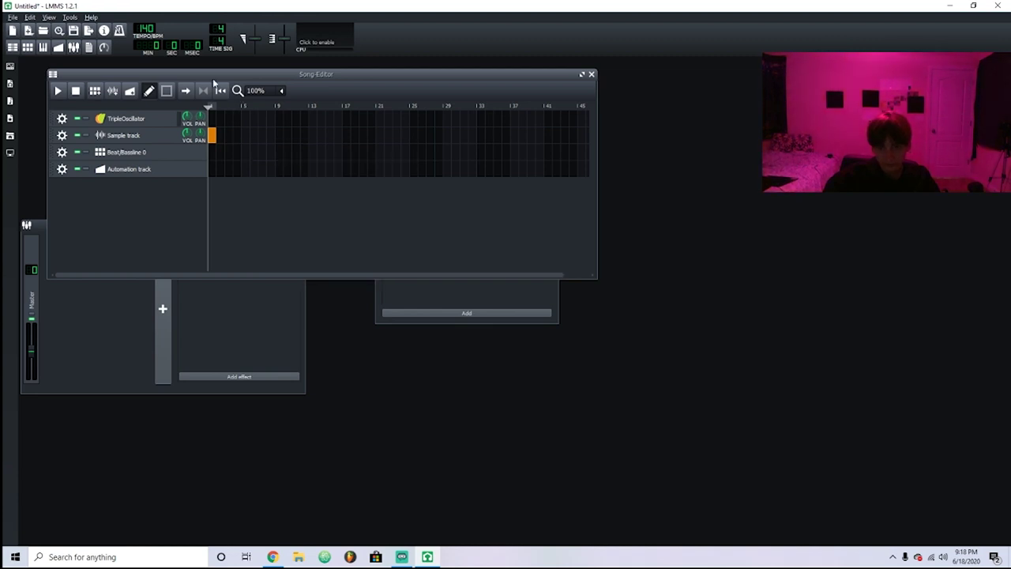
# Move the Song-Editor, hide and show it again, and enlarge it to fill the workspace
pyautogui.moveTo(213, 82); pyautogui.dragTo(218, 75)
pyautogui.click(14, 49)
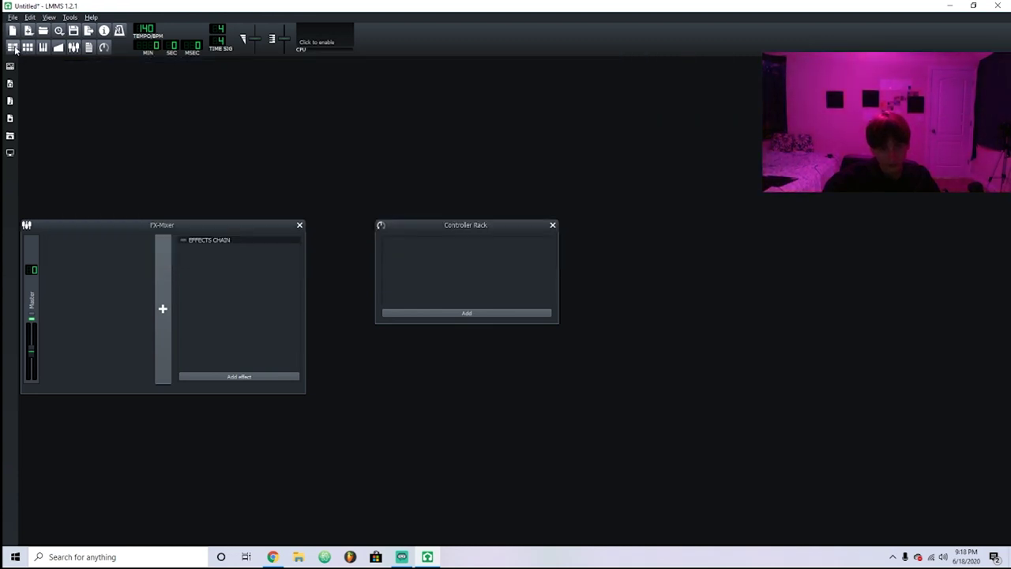
pyautogui.click(14, 49)
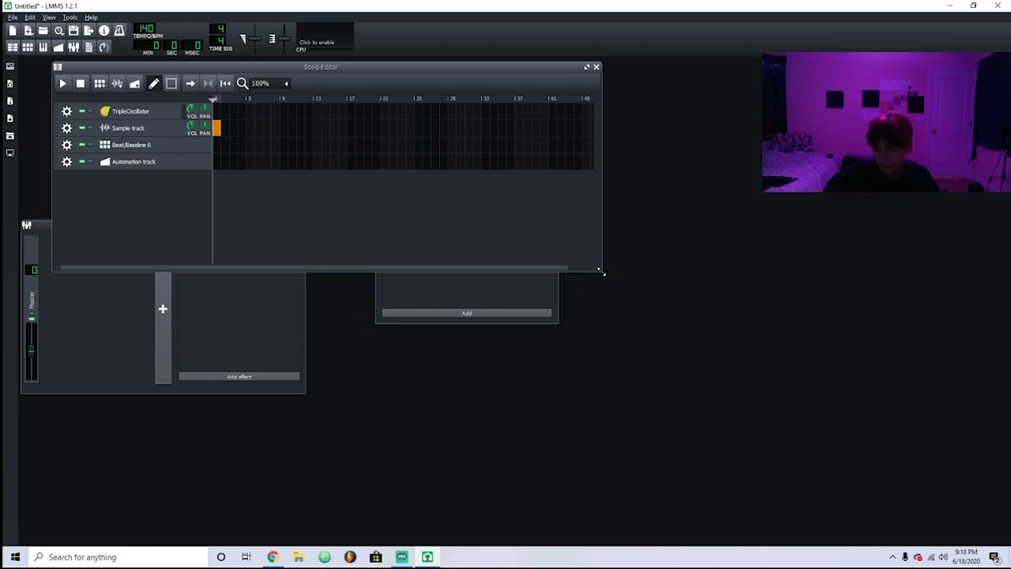
pyautogui.moveTo(601, 271); pyautogui.dragTo(1005, 545)
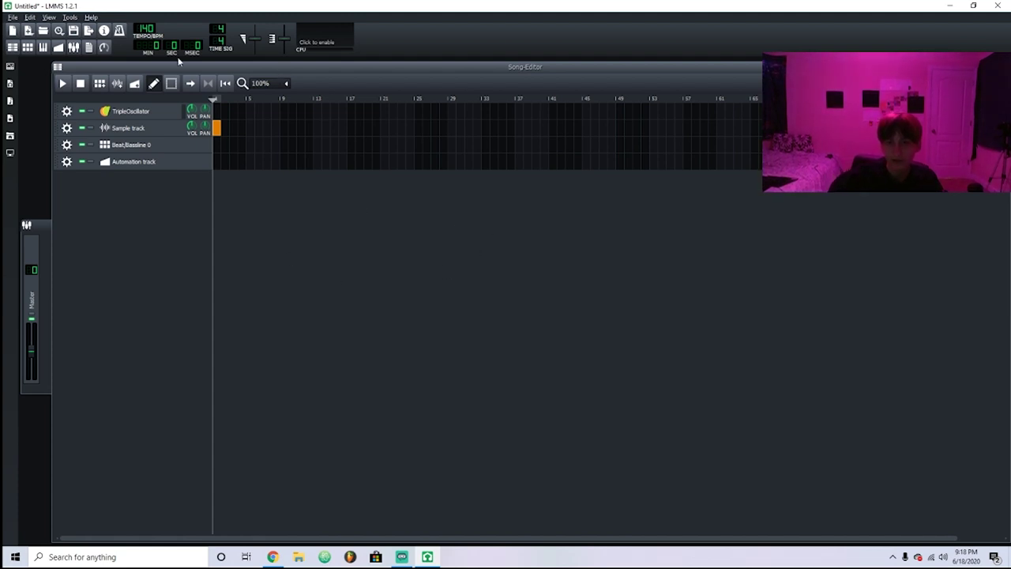
# Open the Beat+Bassline Editor, move it over the Song-Editor below the track list and enlarge it
pyautogui.click(29, 47)
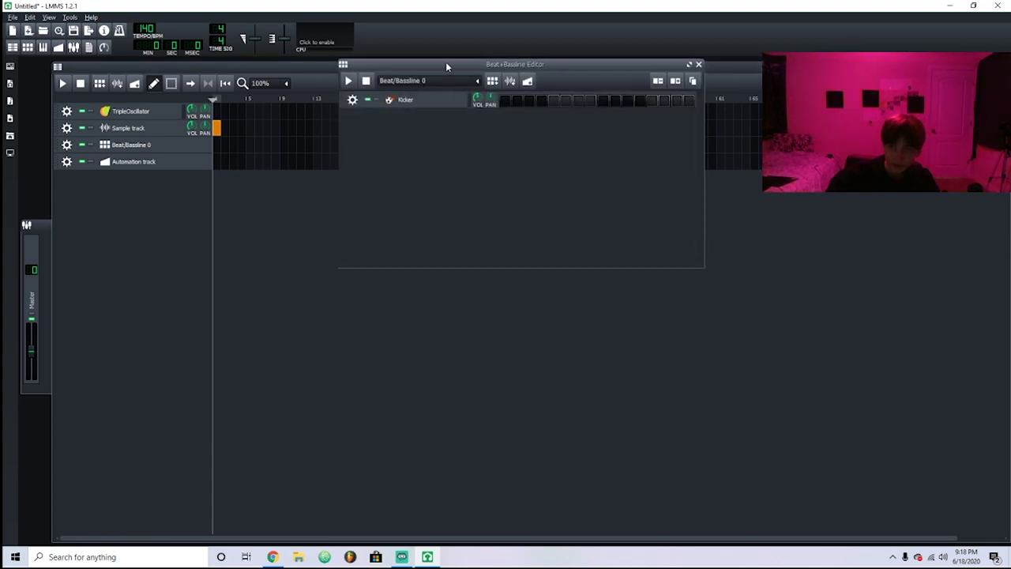
pyautogui.moveTo(445, 63); pyautogui.dragTo(248, 162)
pyautogui.moveTo(508, 368); pyautogui.dragTo(742, 470)
# Restore the LMMS window to a smaller size, launch FL Studio from the desktop and show its playlist
pyautogui.click(973, 5)
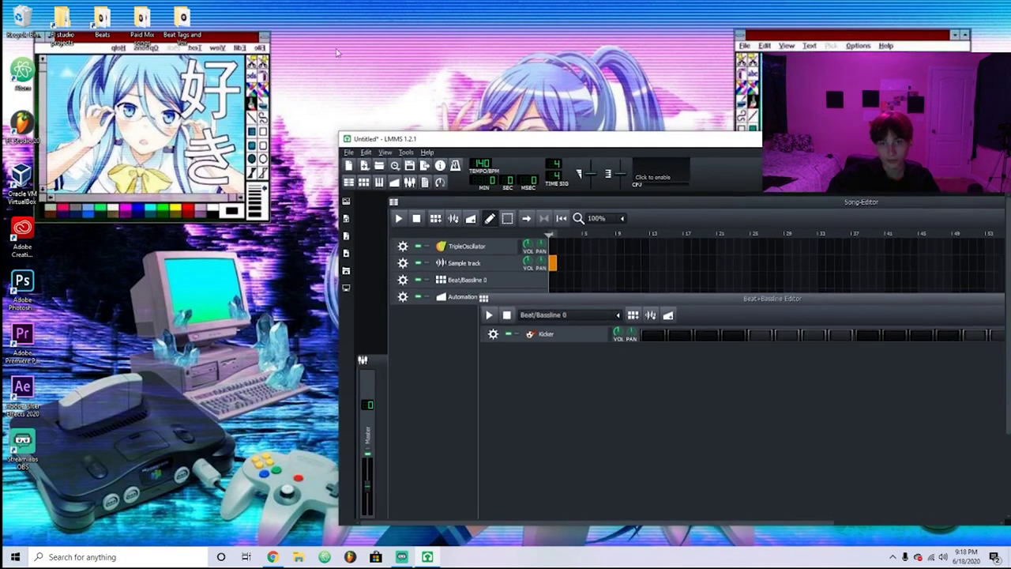
pyautogui.doubleClick(26, 129)
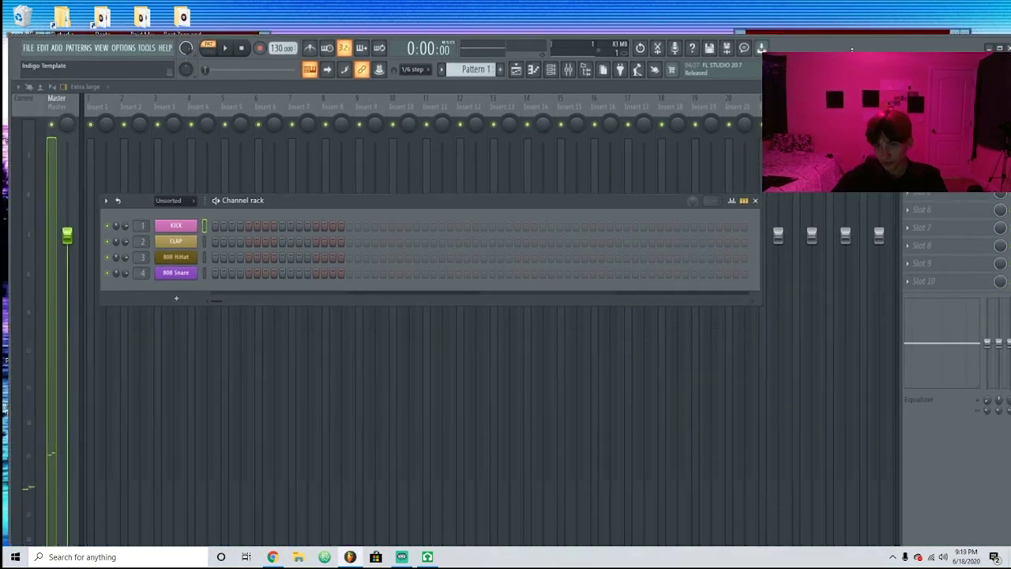
pyautogui.click(516, 71)
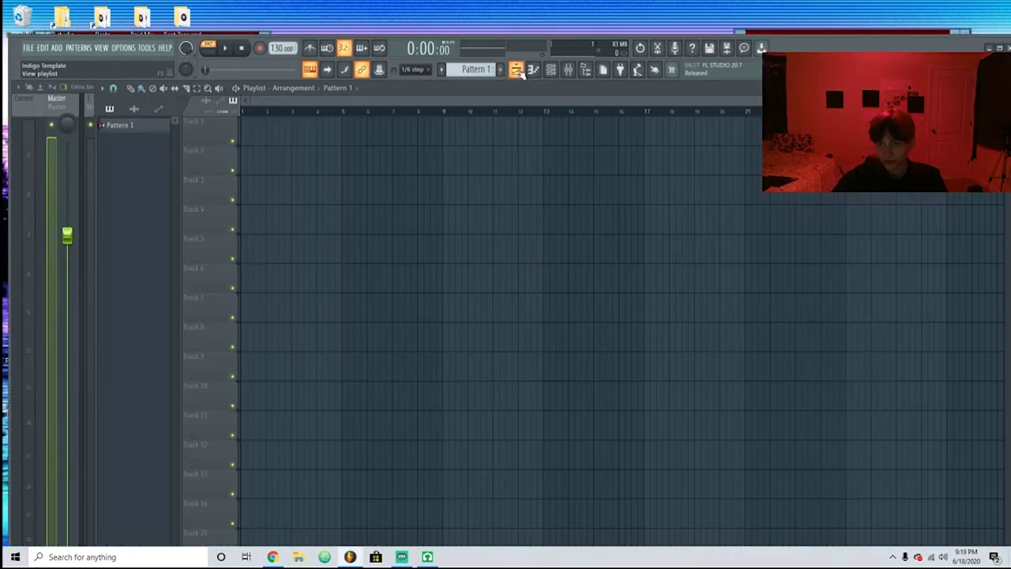
# Look through the FL Studio playlist tracks, switch to LMMS, hide its Beat+Bassline Editor and nudge the Song-Editor slightly
pyautogui.scroll(-3, 406, 219)
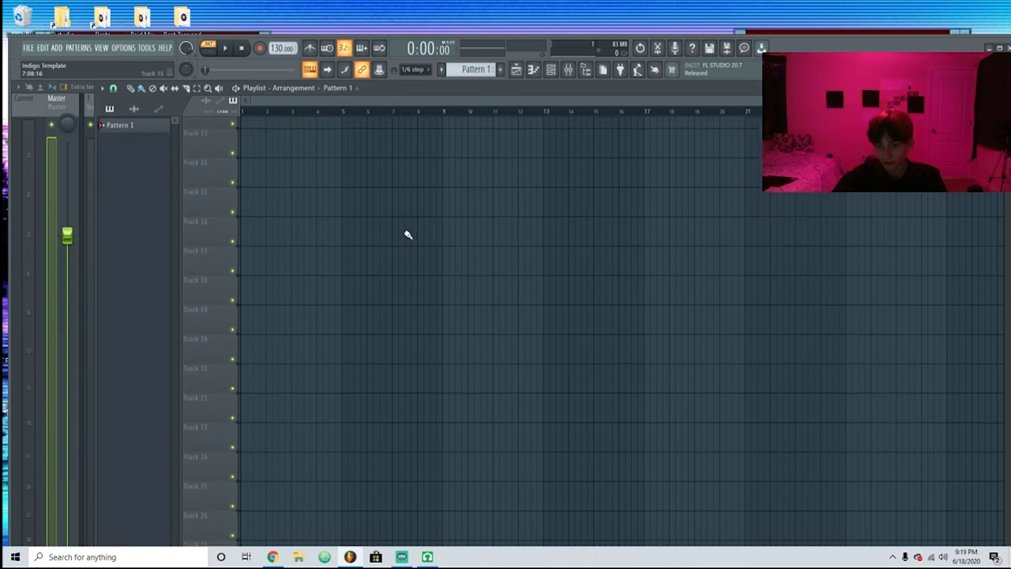
pyautogui.scroll(2, 638, 310)
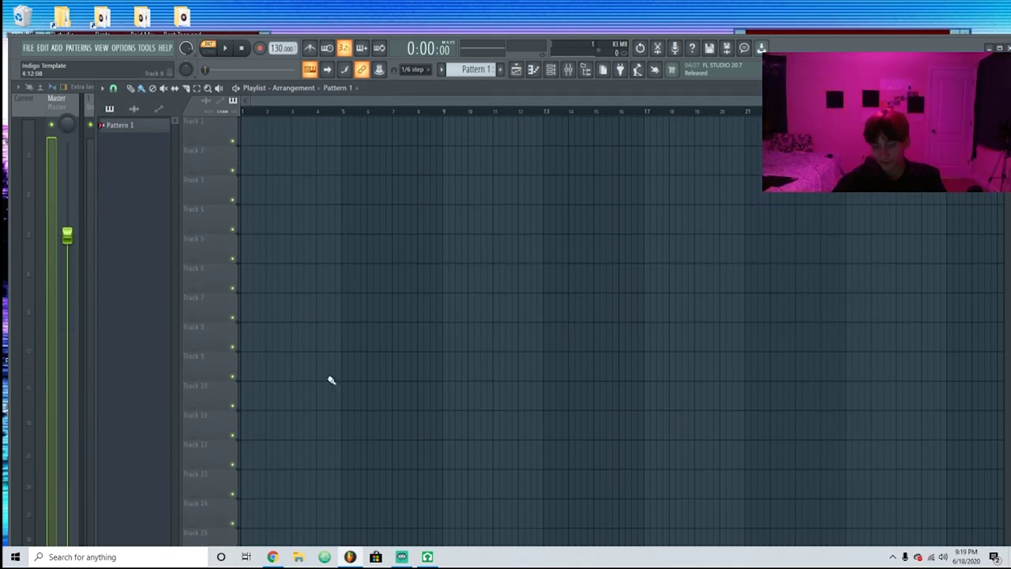
pyautogui.click(427, 557)
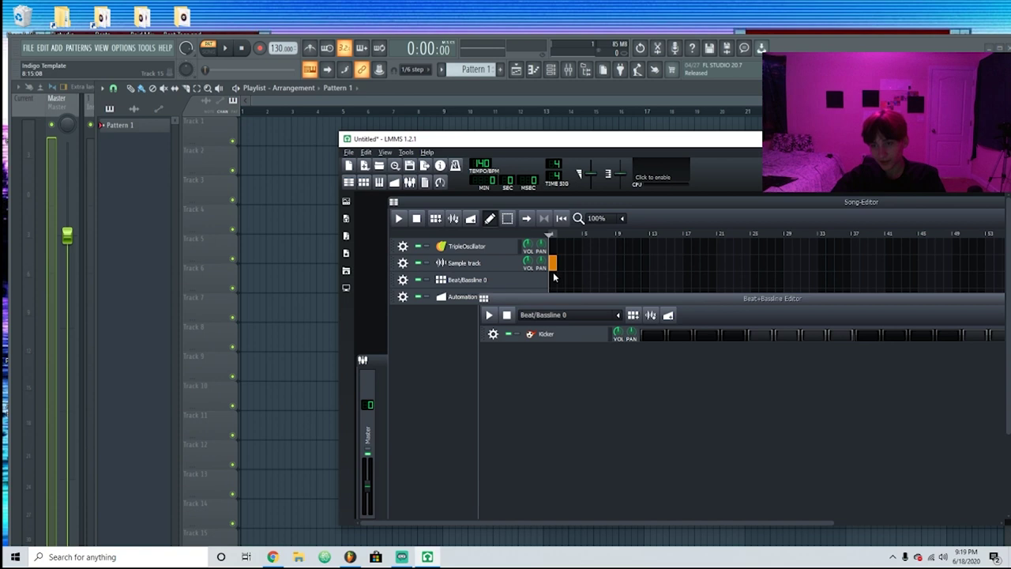
pyautogui.click(427, 364)
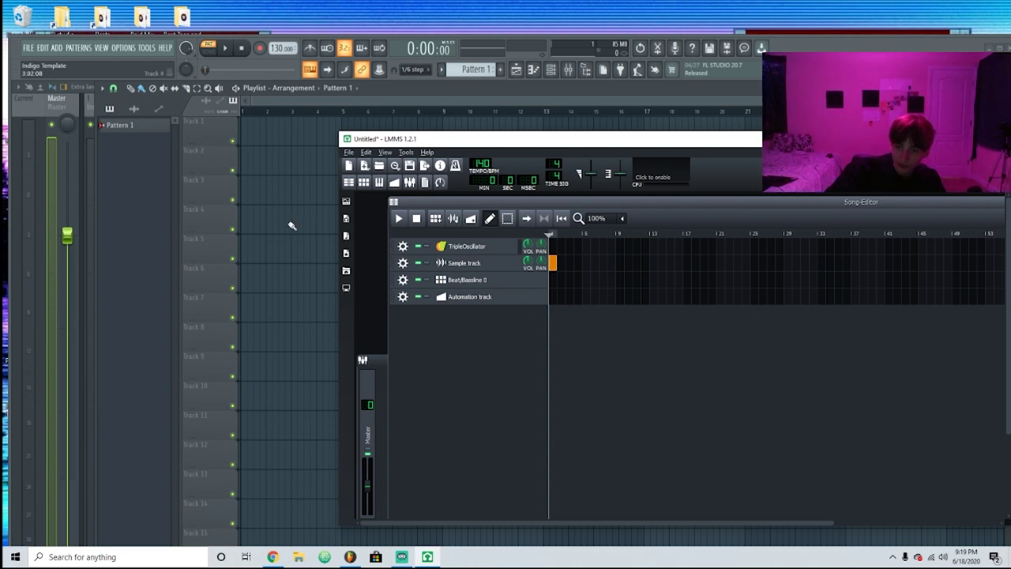
pyautogui.moveTo(566, 203)
pyautogui.mouseDown()
pyautogui.moveTo(582, 197)
pyautogui.moveTo(572, 206)
pyautogui.mouseUp()
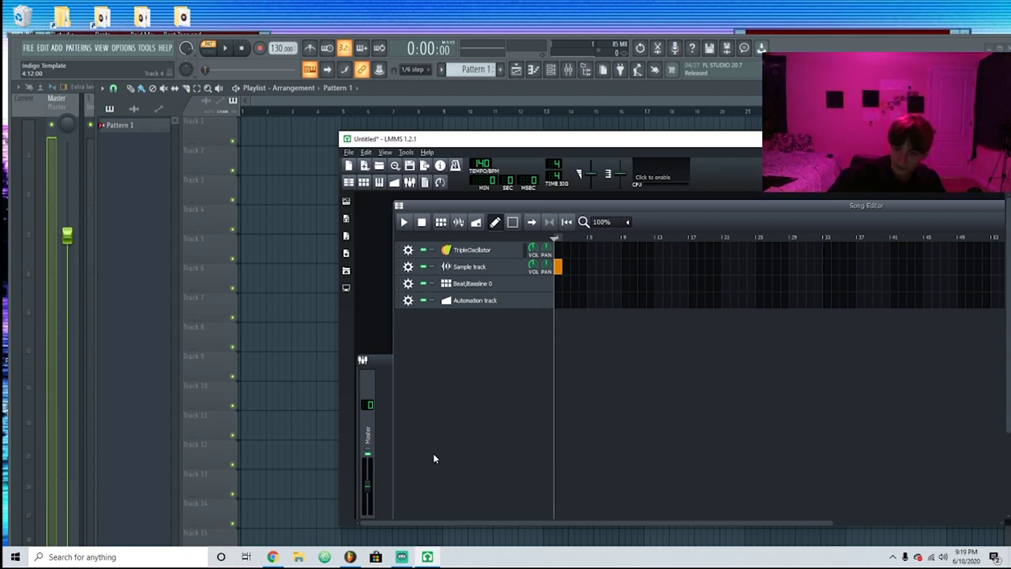
# Switch to FL Studio, scatter Pattern 1 clips over playlist tracks 3 to 11 and shift the playlist window
pyautogui.click(263, 245)
pyautogui.click(275, 338)
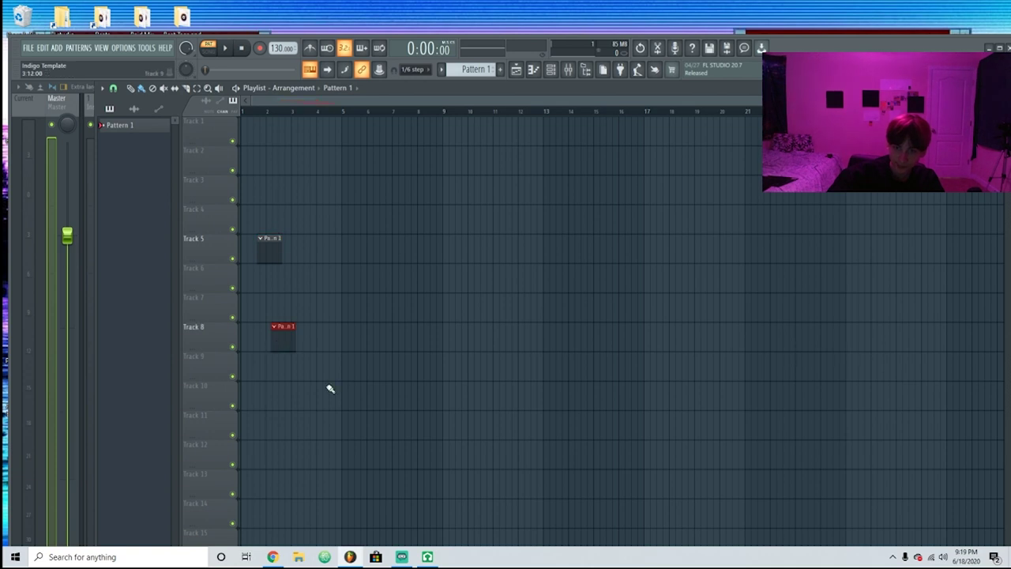
pyautogui.moveTo(312, 368); pyautogui.dragTo(423, 370)
pyautogui.click(456, 425)
pyautogui.click(443, 246)
pyautogui.moveTo(548, 192); pyautogui.dragTo(578, 191)
pyautogui.click(717, 222)
pyautogui.click(703, 368)
pyautogui.click(681, 372)
pyautogui.click(487, 427)
pyautogui.moveTo(623, 89)
pyautogui.mouseDown()
pyautogui.moveTo(726, 158)
pyautogui.moveTo(586, 74)
pyautogui.mouseUp()
# Delete all the Pattern 1 clips from the FL Studio playlist
pyautogui.rightClick(677, 210)
pyautogui.rightClick(403, 241)
pyautogui.rightClick(639, 359)
pyautogui.rightClick(664, 360)
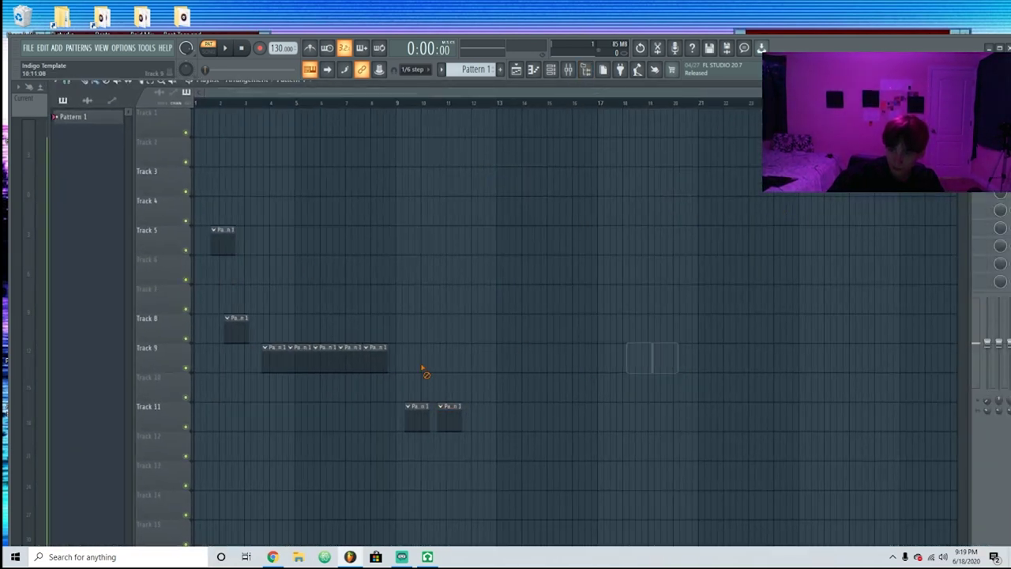
pyautogui.rightClick(450, 418)
pyautogui.rightClick(417, 419)
pyautogui.rightClick(274, 361)
pyautogui.rightClick(300, 361)
pyautogui.rightClick(325, 361)
pyautogui.rightClick(351, 361)
pyautogui.rightClick(375, 361)
pyautogui.rightClick(240, 328)
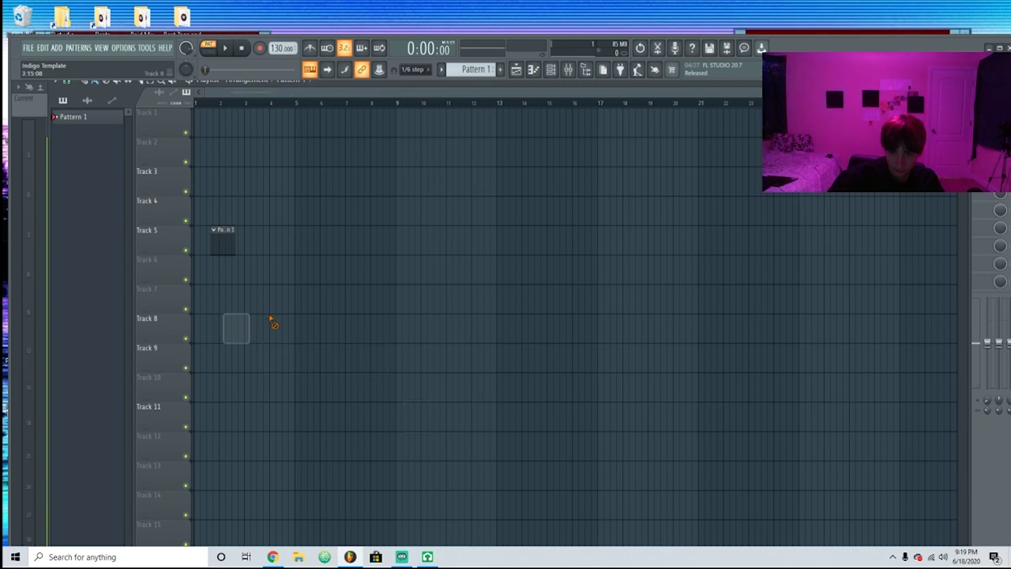
pyautogui.rightClick(216, 243)
# Bring up LMMS briefly, return to FL Studio and show the KICK channel's piano roll
pyautogui.click(403, 557)
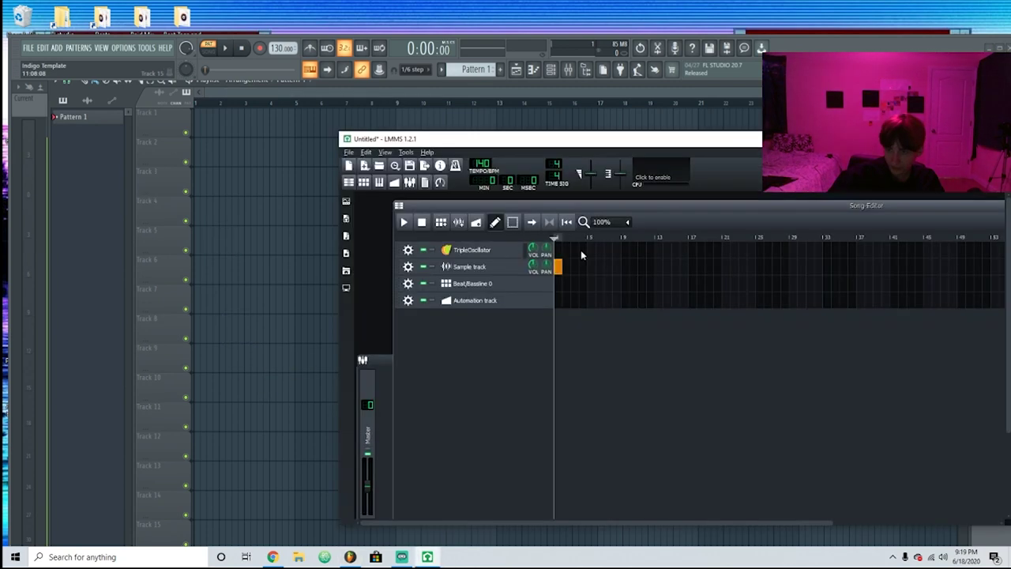
pyautogui.click(533, 71)
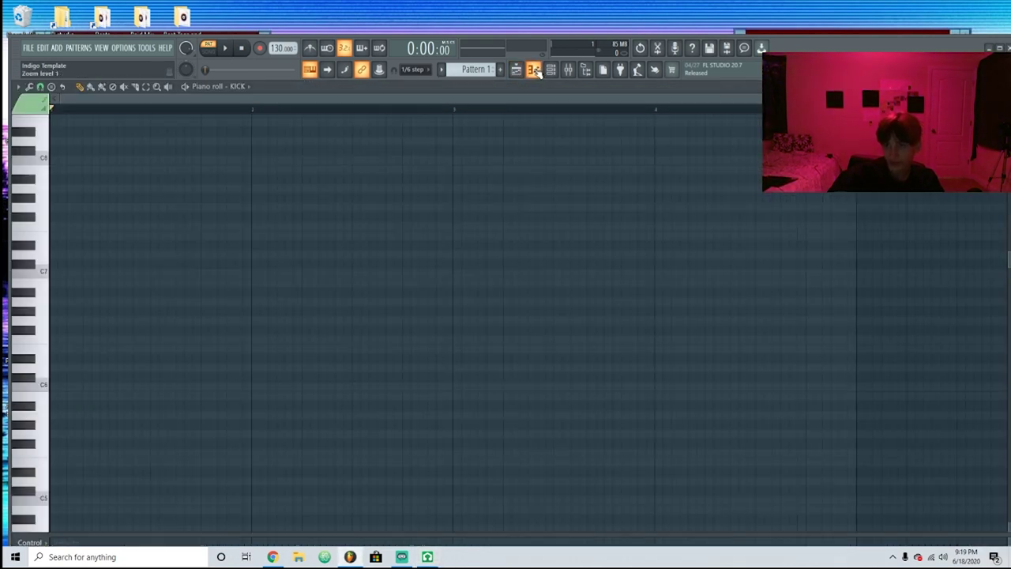
pyautogui.click(534, 70)
pyautogui.click(534, 71)
pyautogui.click(535, 71)
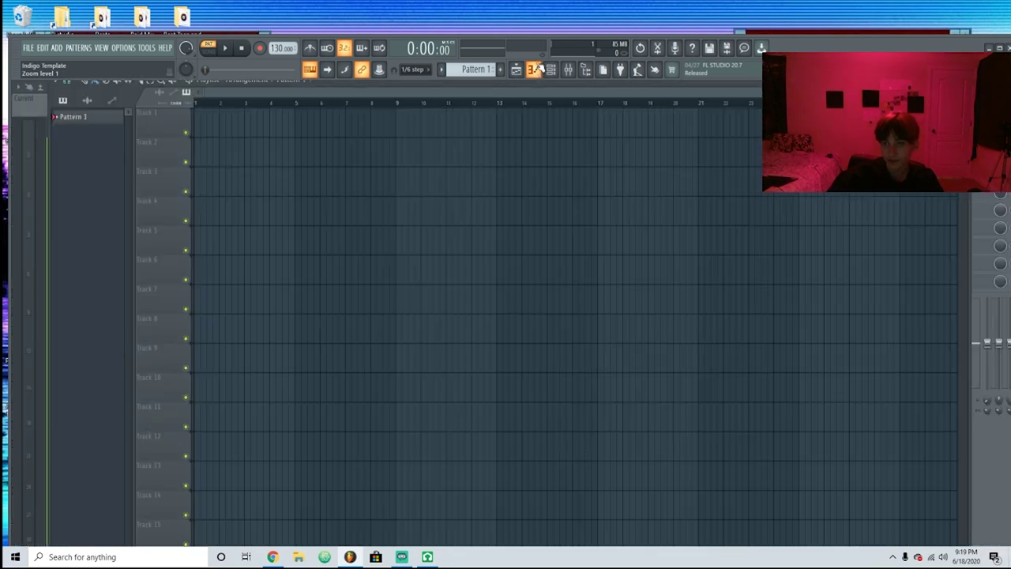
pyautogui.click(534, 70)
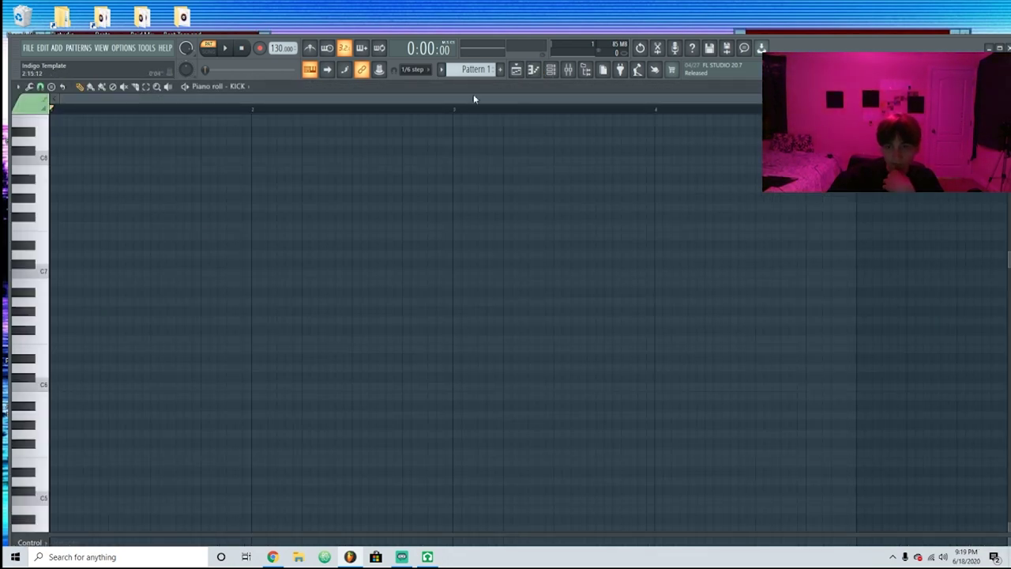
pyautogui.click(535, 70)
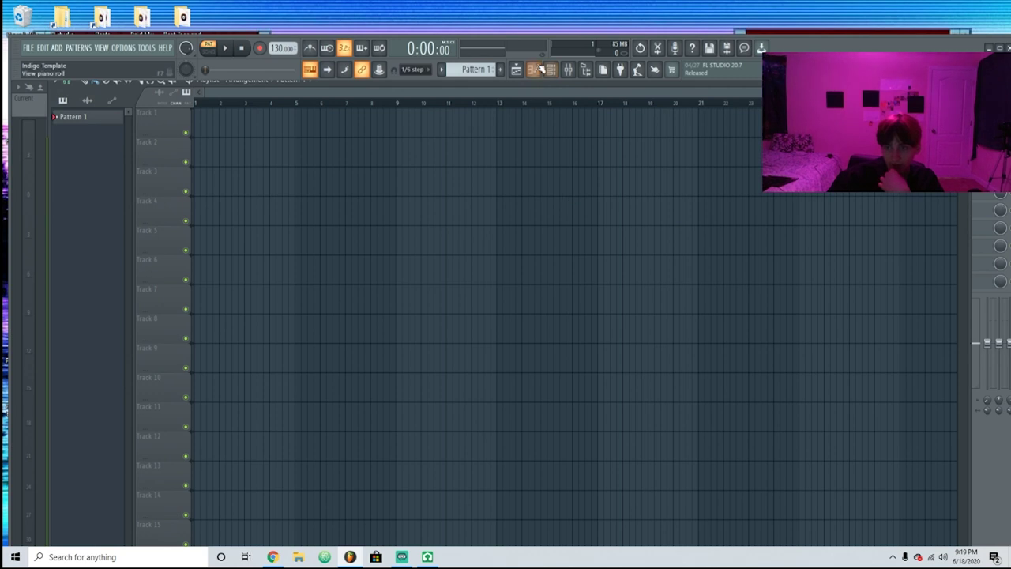
pyautogui.click(538, 70)
# Draw a one-bar chord of D#6, G6, A#6 and D7 in the first bar of the KICK piano roll
pyautogui.click(87, 387)
pyautogui.moveTo(101, 386); pyautogui.dragTo(253, 371)
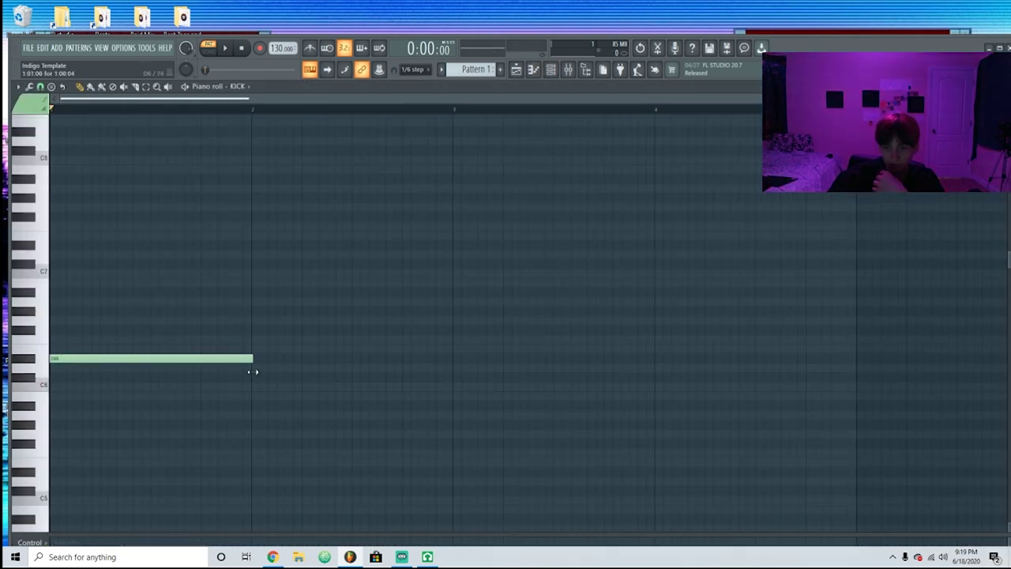
pyautogui.click(52, 320)
pyautogui.click(50, 292)
pyautogui.click(49, 263)
pyautogui.moveTo(40, 256); pyautogui.dragTo(46, 253)
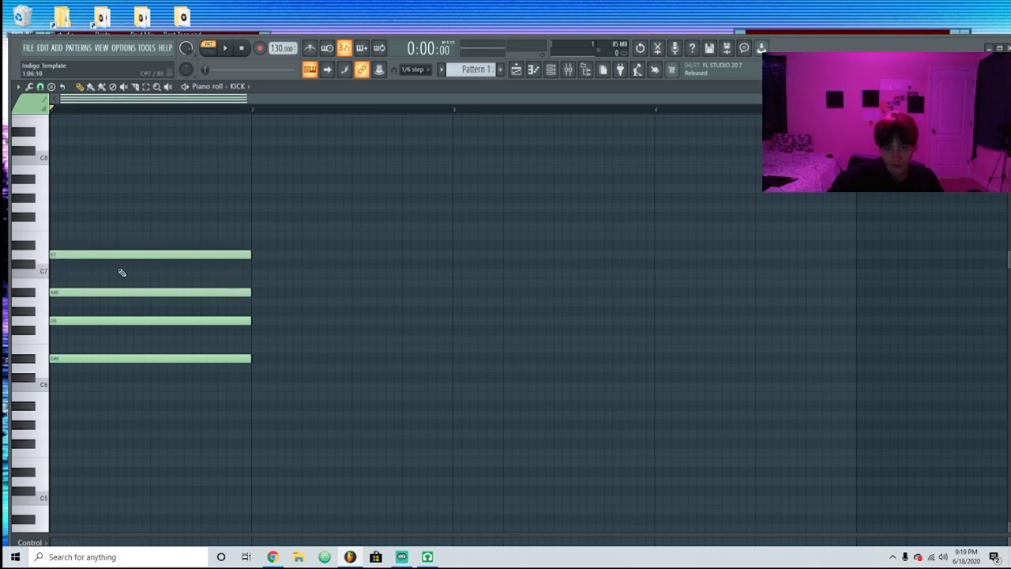
# Switch to LMMS, move its window over the FL Studio piano roll, then open and reposition the LMMS Piano-Roll
pyautogui.click(427, 557)
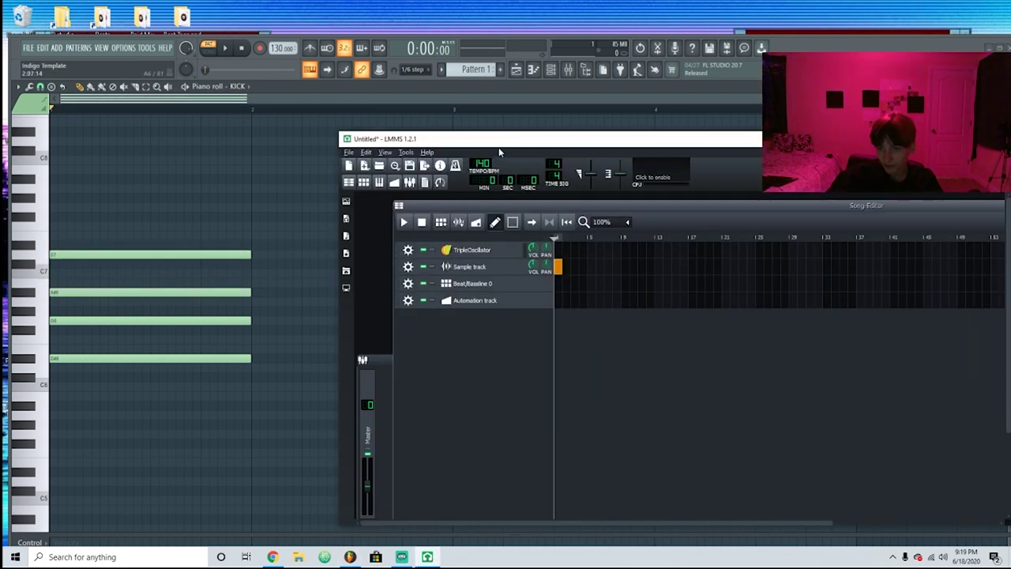
pyautogui.moveTo(498, 142); pyautogui.dragTo(354, 125)
pyautogui.click(235, 160)
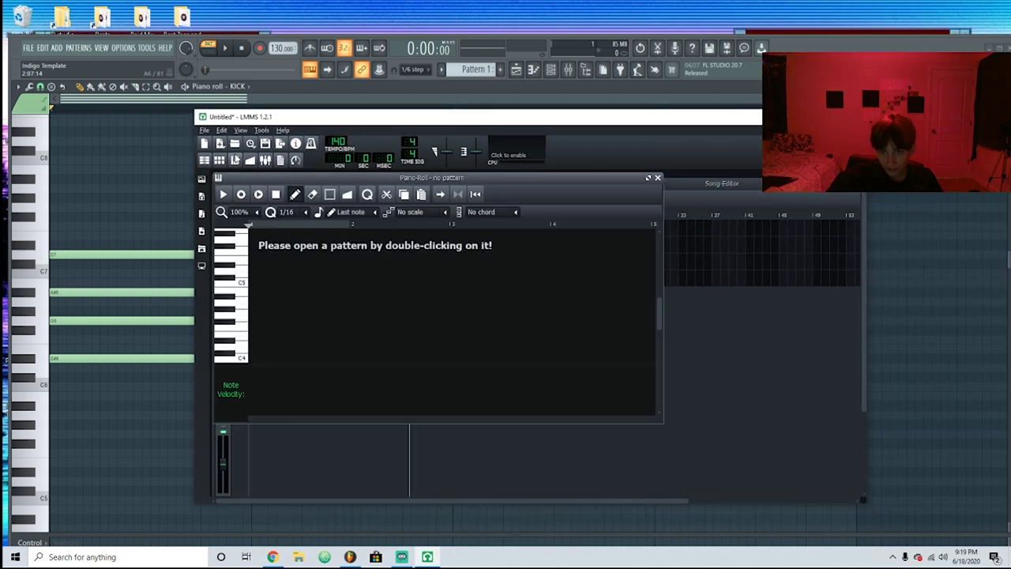
pyautogui.moveTo(367, 177); pyautogui.dragTo(442, 187)
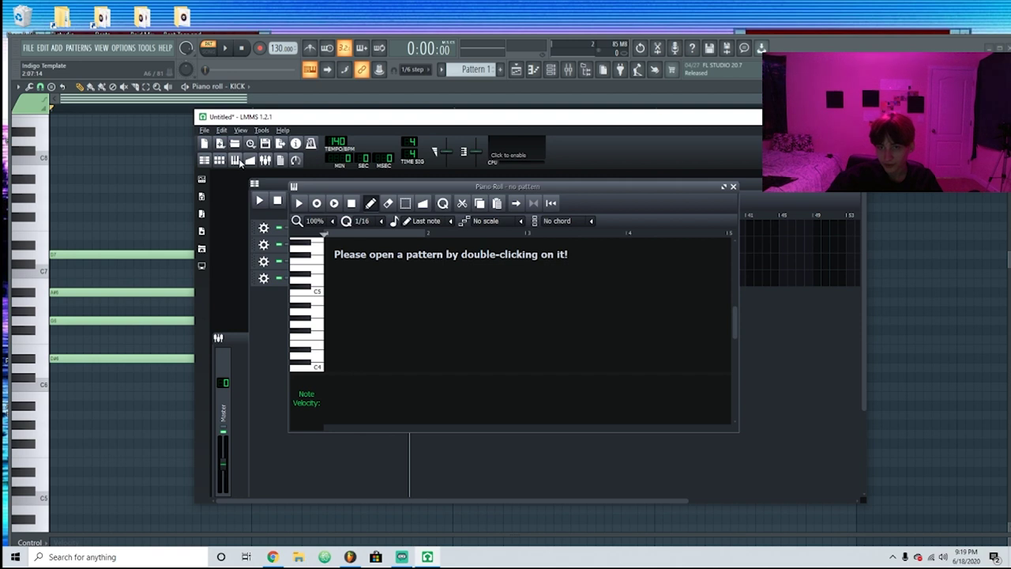
# Show the Beat+Bassline Editor and open the Kicker pattern in the Piano-Roll
pyautogui.click(217, 162)
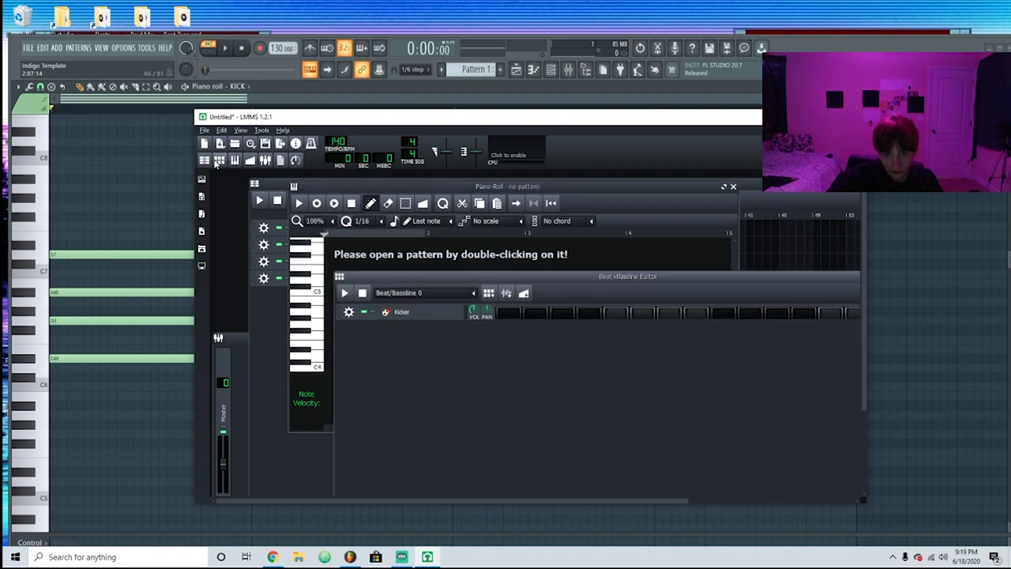
pyautogui.click(216, 161)
pyautogui.click(216, 161)
pyautogui.rightClick(526, 318)
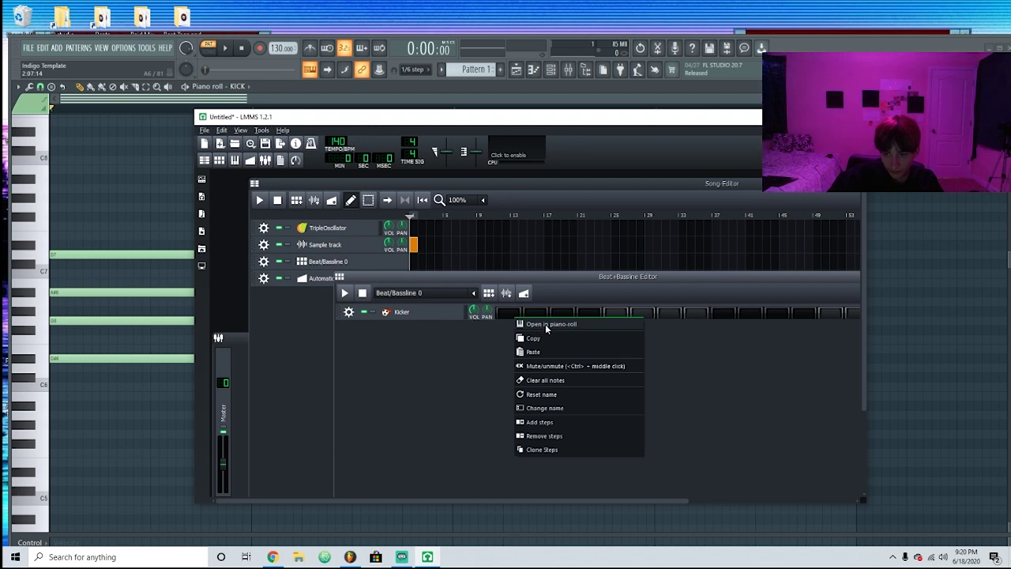
pyautogui.click(546, 329)
# Draw a chord of F#4, A#4, C#5 and F5 in the Kicker pattern and stretch it to one full bar
pyautogui.click(332, 331)
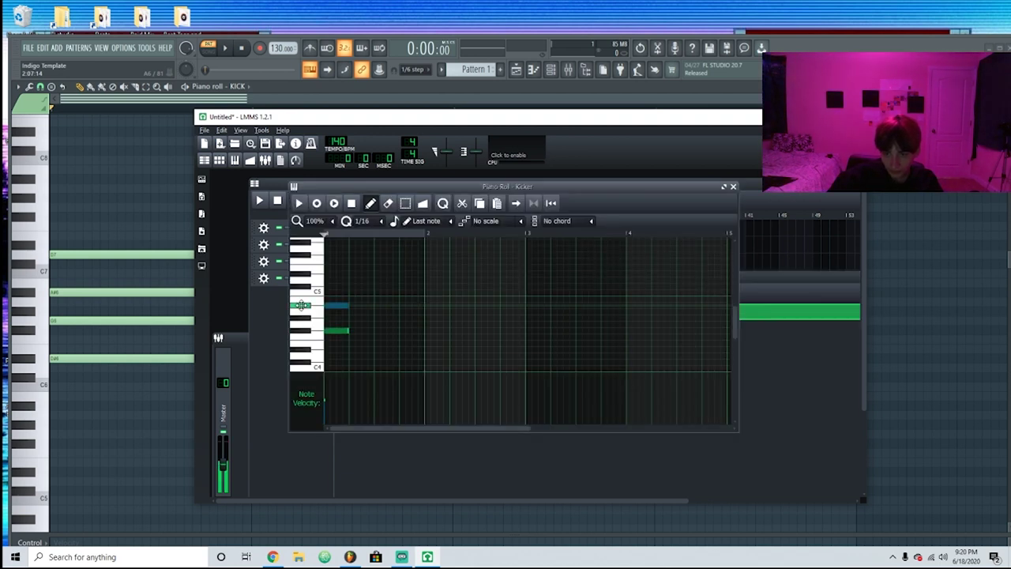
pyautogui.click(332, 281)
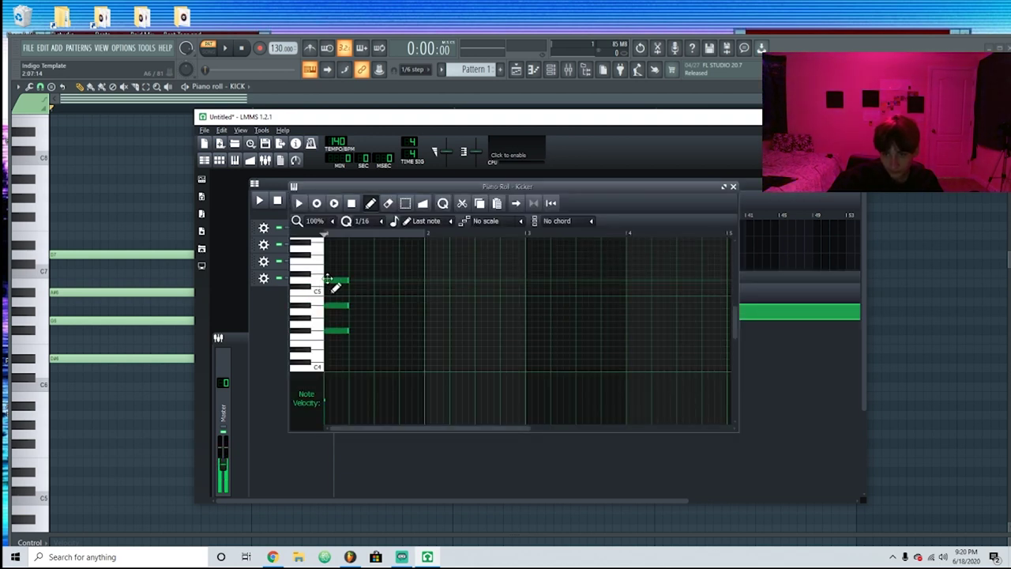
pyautogui.moveTo(332, 280); pyautogui.dragTo(332, 285)
pyautogui.click(329, 262)
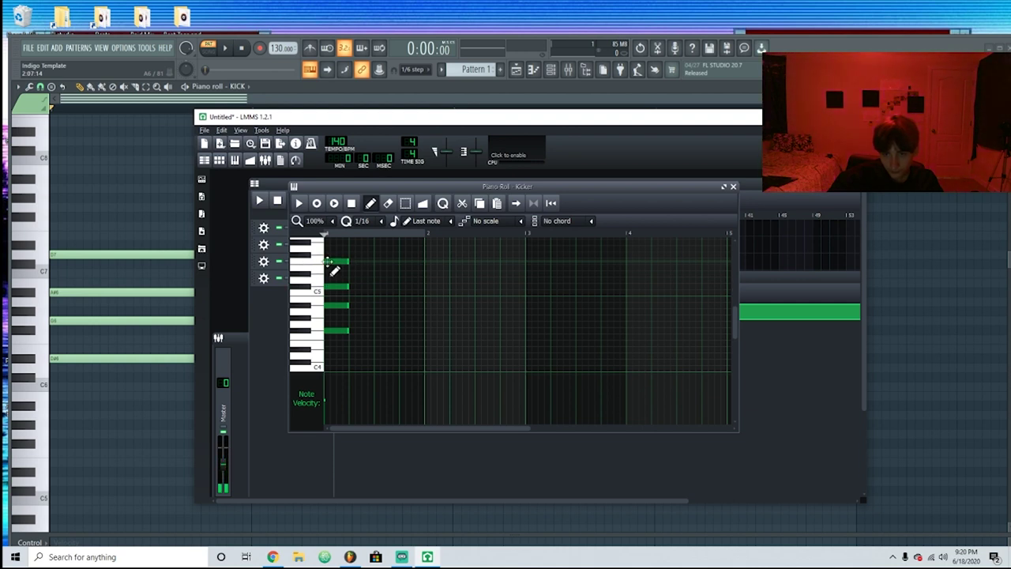
pyautogui.moveTo(364, 253); pyautogui.dragTo(330, 373)
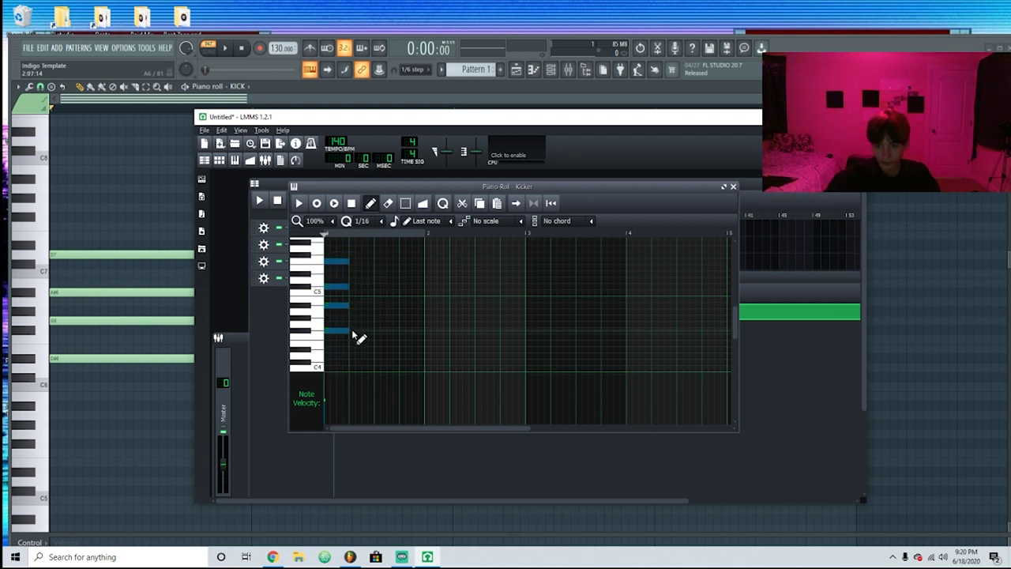
pyautogui.moveTo(353, 332); pyautogui.dragTo(421, 355)
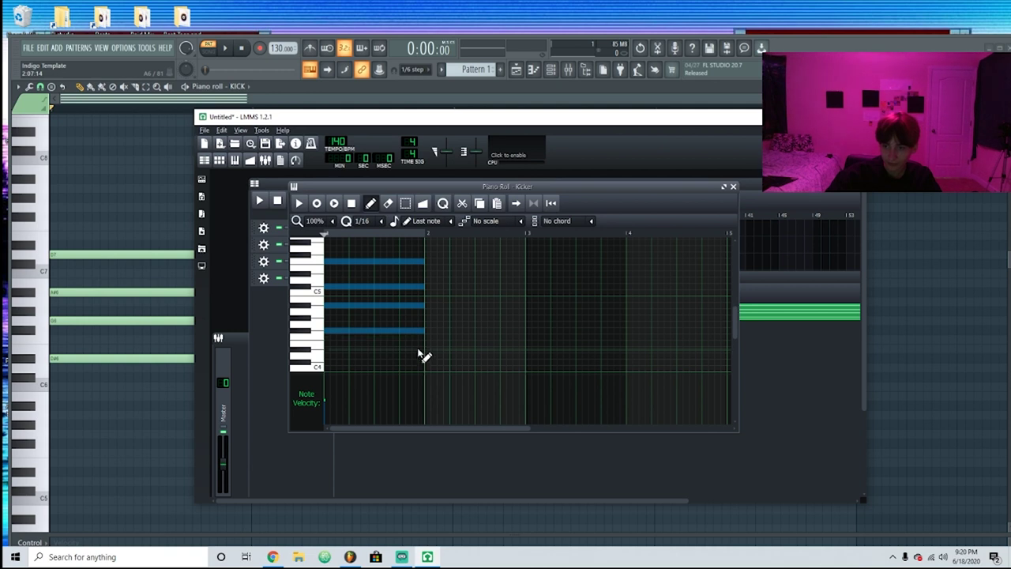
# Add a single note in the third bar of the Kicker pattern and erase it again
pyautogui.scroll(3, 403, 352)
pyautogui.scroll(-6, 387, 352)
pyautogui.scroll(3, 399, 338)
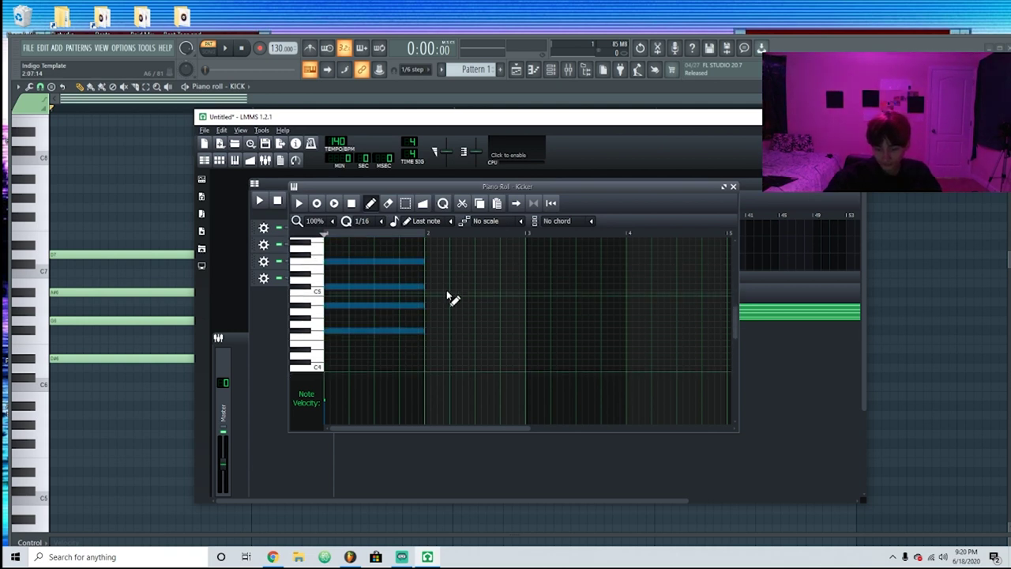
pyautogui.keyDown('ctrl'); pyautogui.click(476, 252); pyautogui.keyUp('ctrl')
pyautogui.click(565, 267)
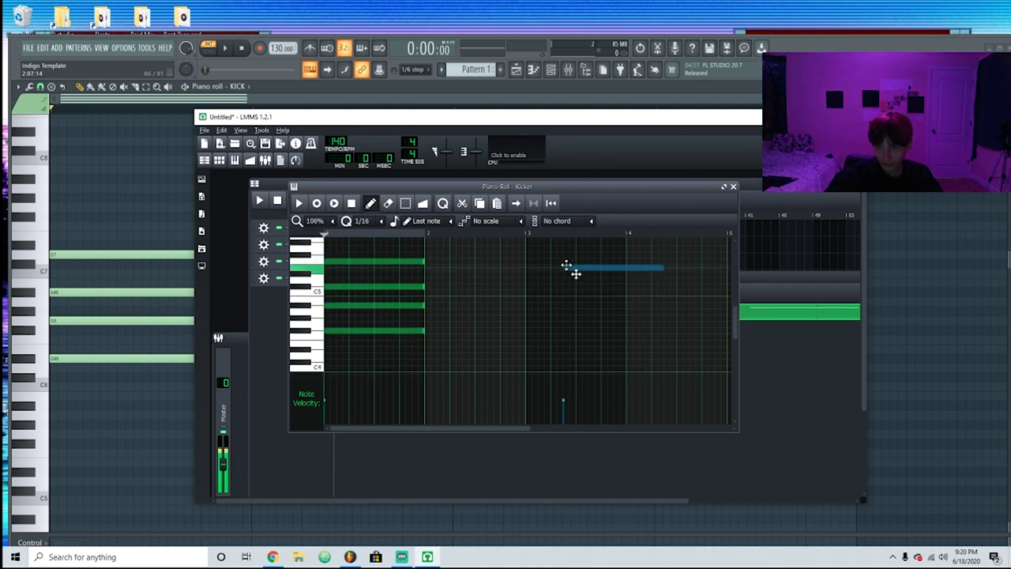
pyautogui.rightClick(567, 269)
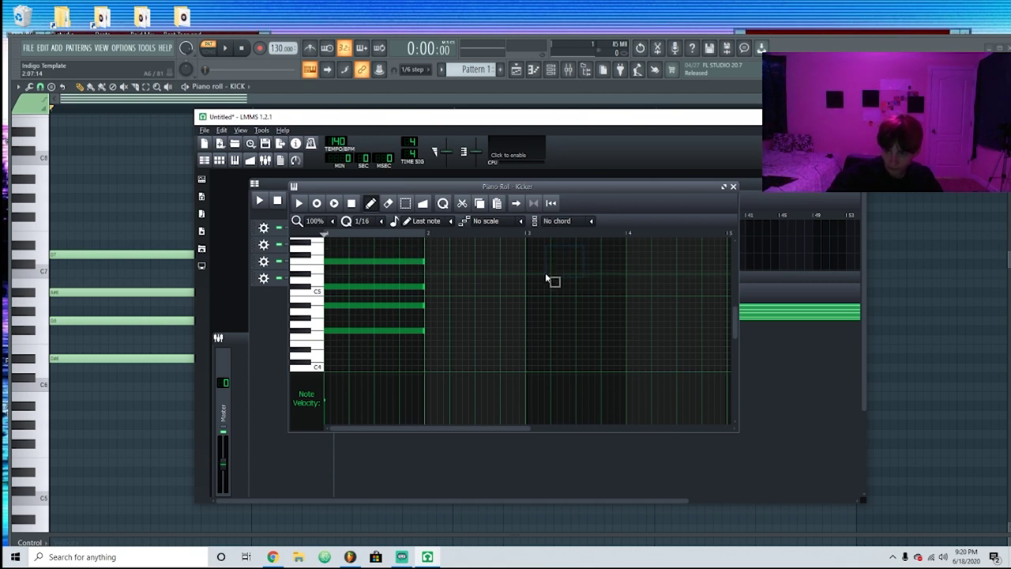
# Select the whole chord, pick its notes one by one, and add and erase a stray note in the second bar
pyautogui.hotkey('ctrl', 'a')
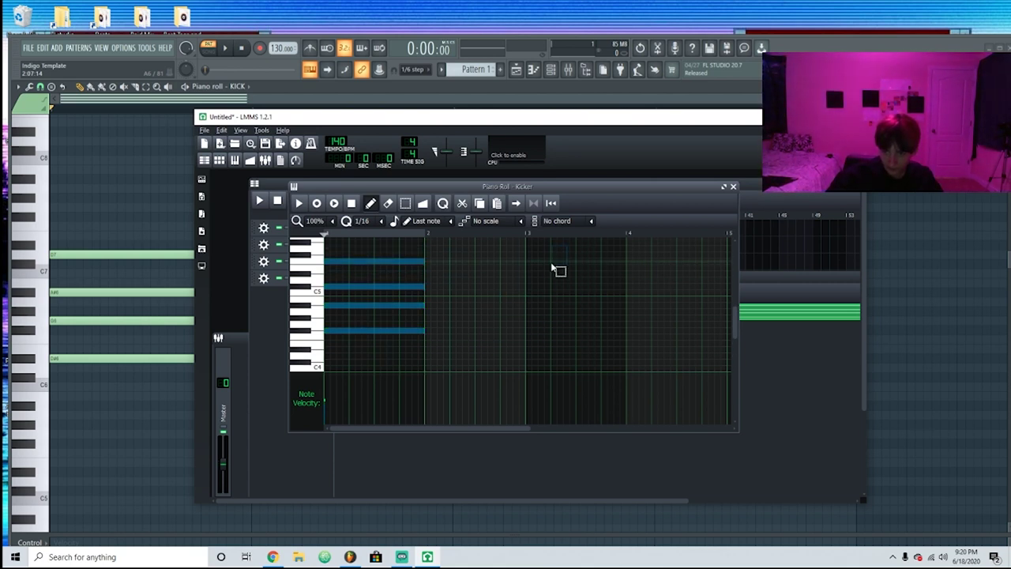
pyautogui.moveTo(505, 288); pyautogui.dragTo(376, 351)
pyautogui.click(423, 330)
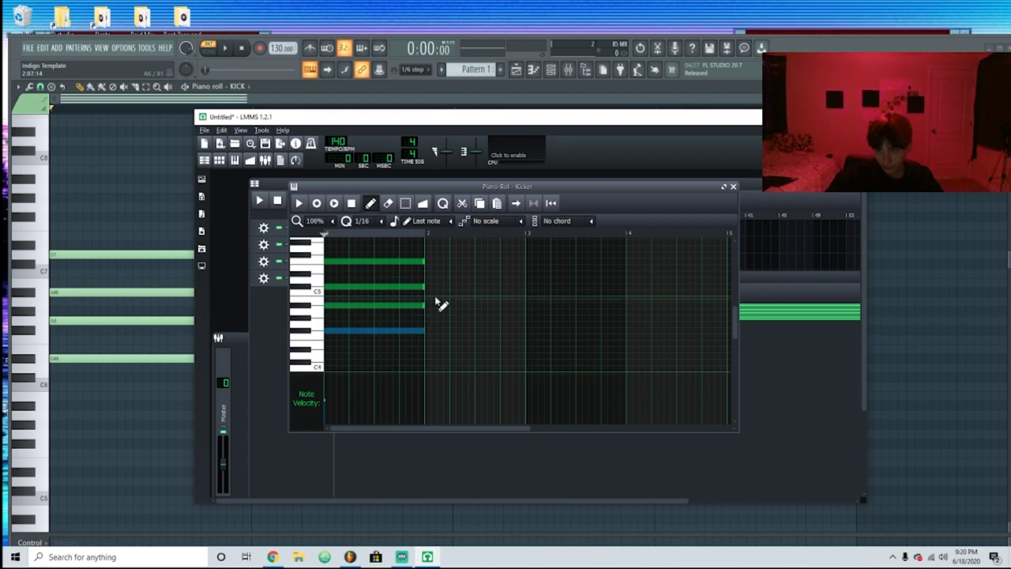
pyautogui.click(422, 305)
pyautogui.click(423, 286)
pyautogui.click(441, 267)
pyautogui.rightClick(468, 267)
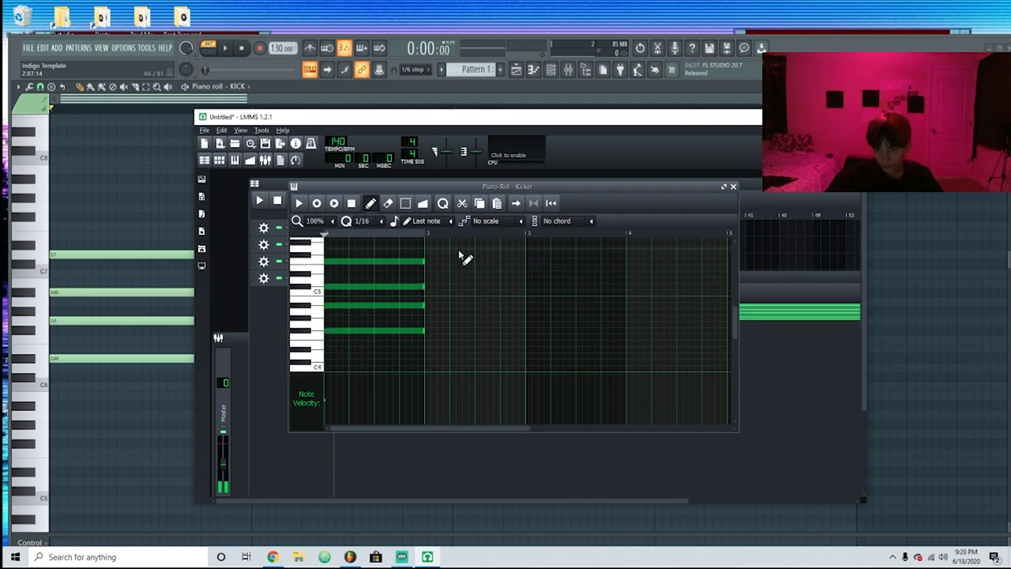
# Copy the four-note chord into the second bar four semitones higher, playing the pattern briefly
pyautogui.hotkey('ctrl', 'a')
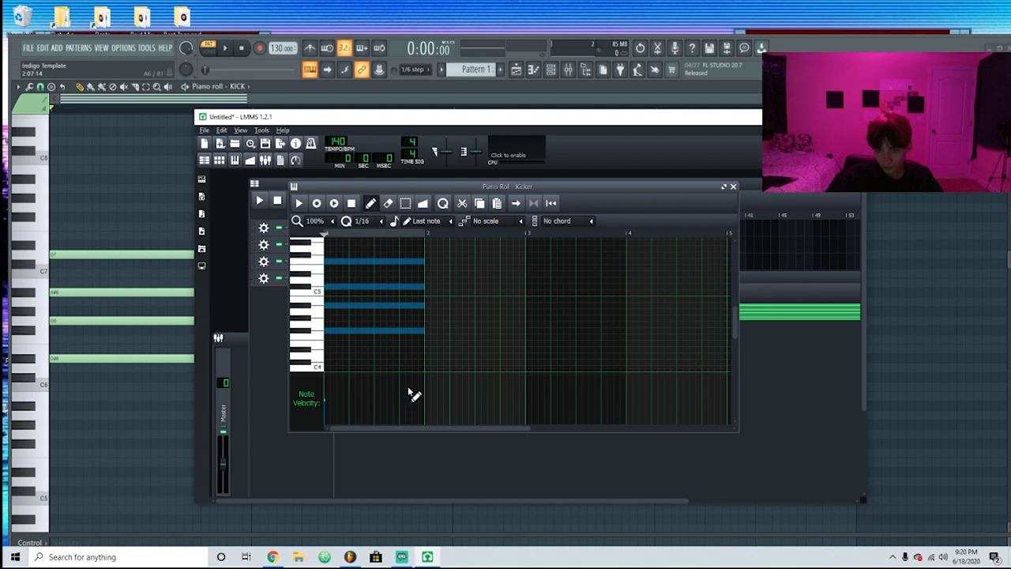
pyautogui.press('space')
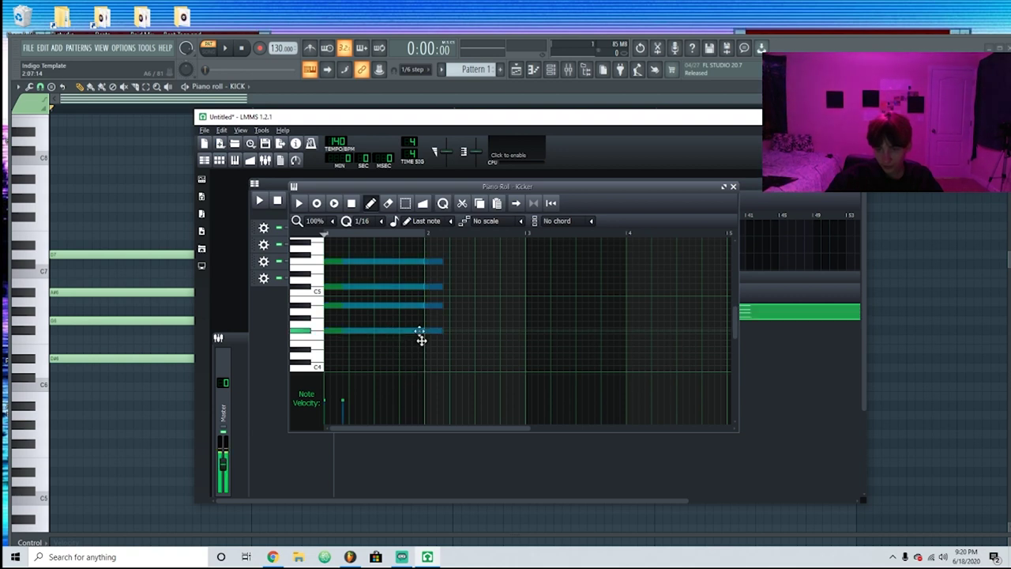
pyautogui.moveTo(420, 334)
pyautogui.mouseDown()
pyautogui.moveTo(514, 316)
pyautogui.moveTo(490, 305)
pyautogui.mouseUp()
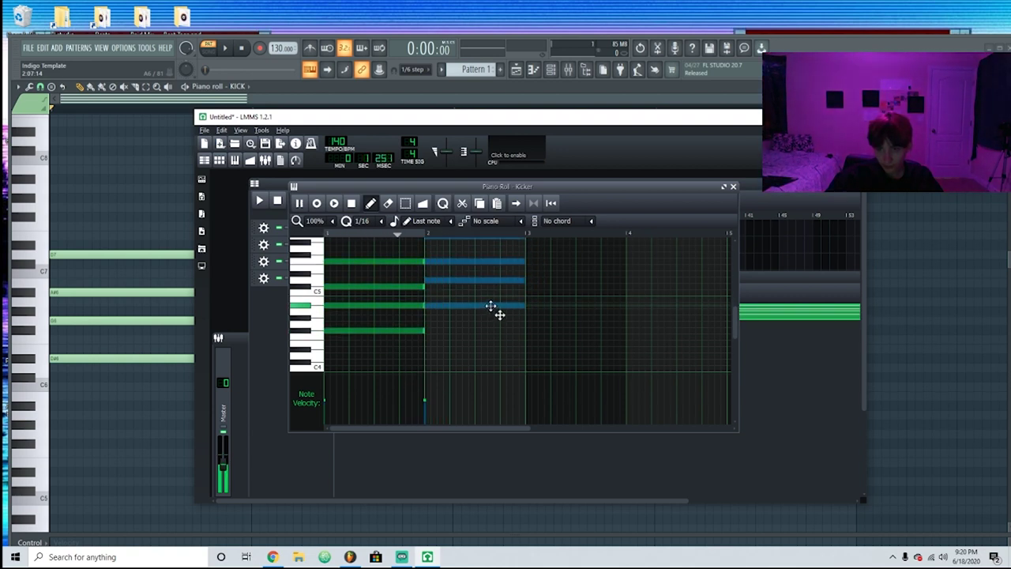
pyautogui.press('space')
# Erase all notes from both bars of the Kicker pattern
pyautogui.scroll(2, 472, 366)
pyautogui.rightClick(454, 286)
pyautogui.rightClick(443, 330)
pyautogui.scroll(-2, 407, 320)
pyautogui.rightClick(390, 262)
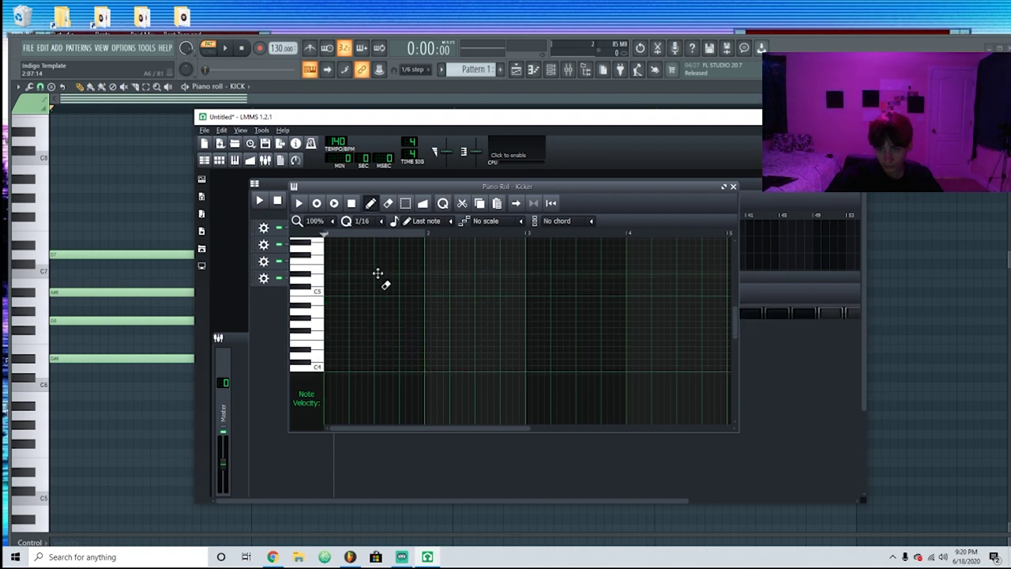
# Switch to FL Studio, copy the four-note KICK chord into the second bar four semitones higher, and play the pattern briefly
pyautogui.click(351, 562)
pyautogui.click(350, 557)
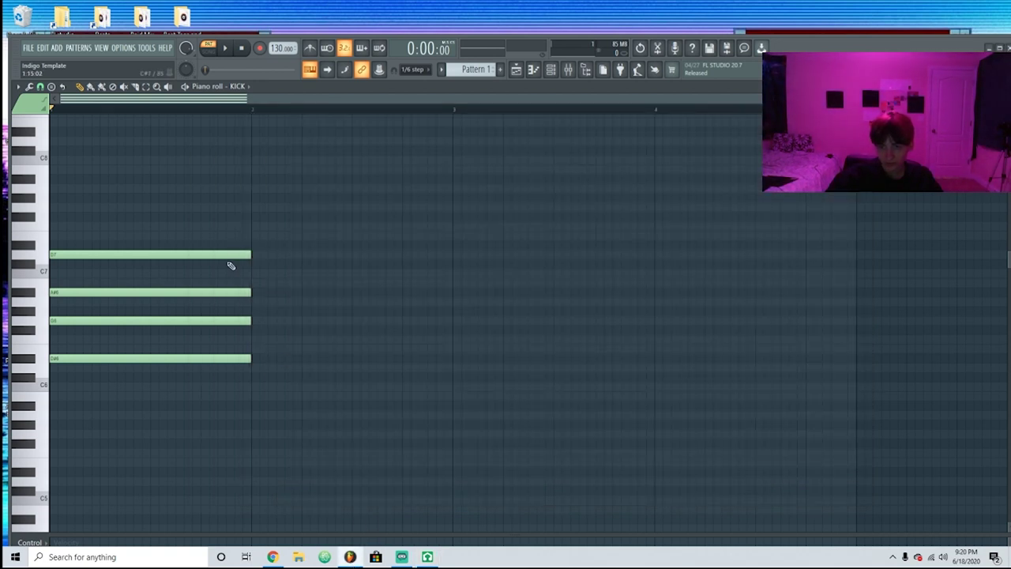
pyautogui.moveTo(259, 194); pyautogui.dragTo(89, 501)
pyautogui.moveTo(143, 358)
pyautogui.mouseDown()
pyautogui.moveTo(327, 318)
pyautogui.moveTo(342, 327)
pyautogui.mouseUp()
pyautogui.press('space')
pyautogui.press('space')
# Erase all notes from both bars of the KICK piano roll
pyautogui.rightClick(332, 254)
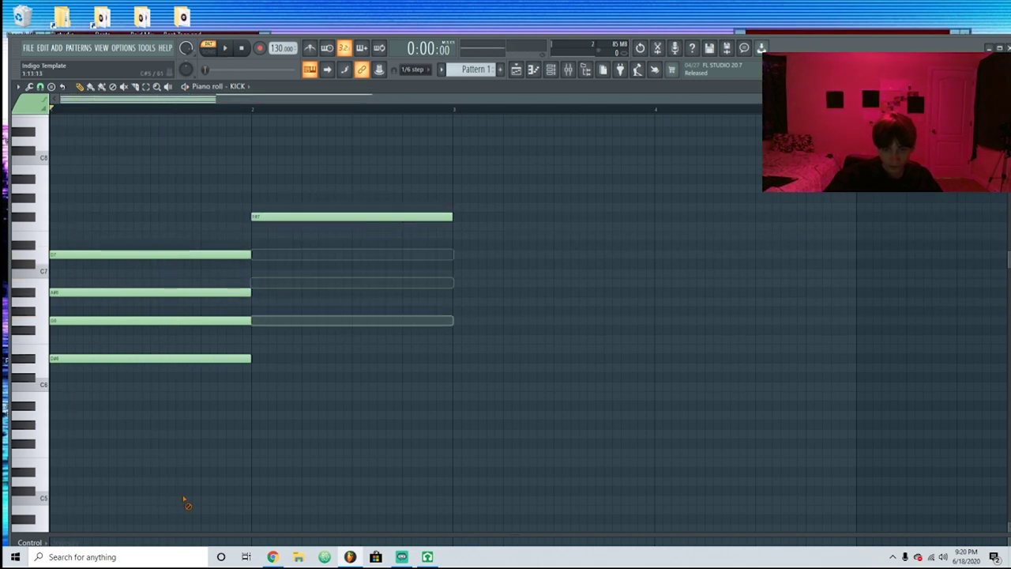
pyautogui.rightClick(347, 216)
pyautogui.rightClick(198, 358)
# Switch to LMMS, clear the Piano-Roll window off the Song-Editor, and set the song position near bar 22
pyautogui.click(426, 554)
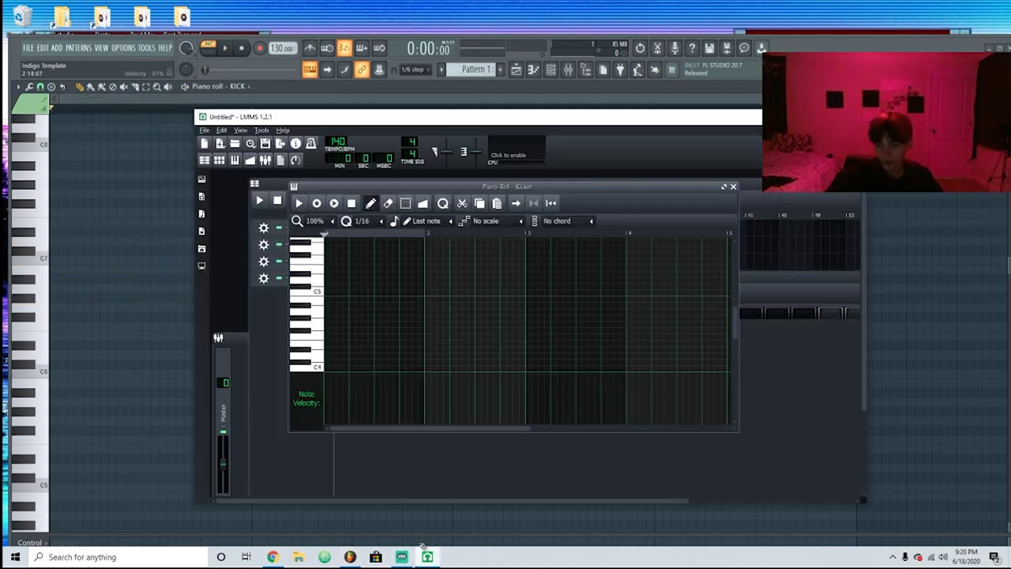
pyautogui.moveTo(503, 184); pyautogui.dragTo(599, 241)
pyautogui.click(590, 216)
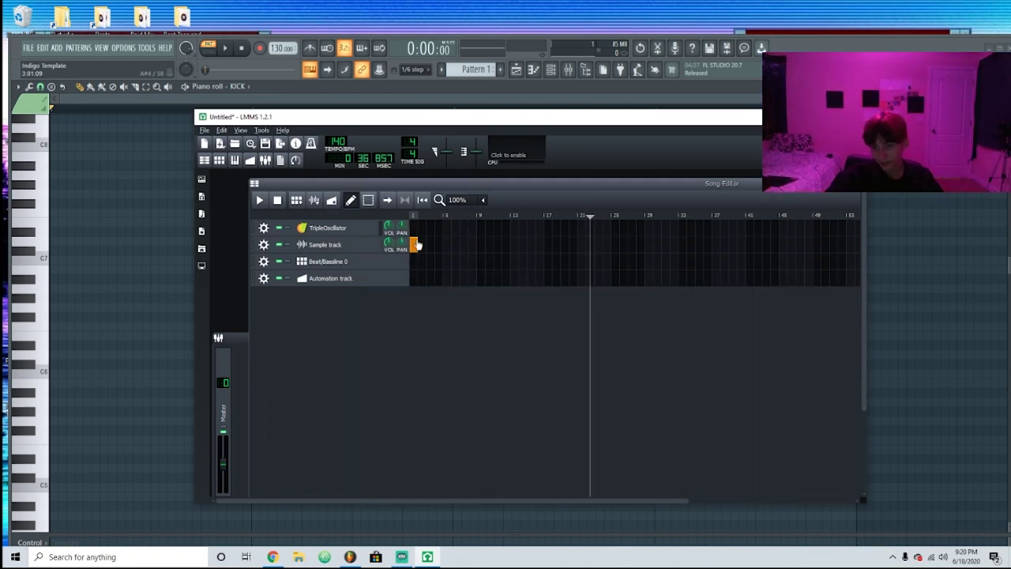
# Show FL Studio's playlist, toggle its channel rack on and off, and return to LMMS for comparison
pyautogui.moveTo(344, 556)
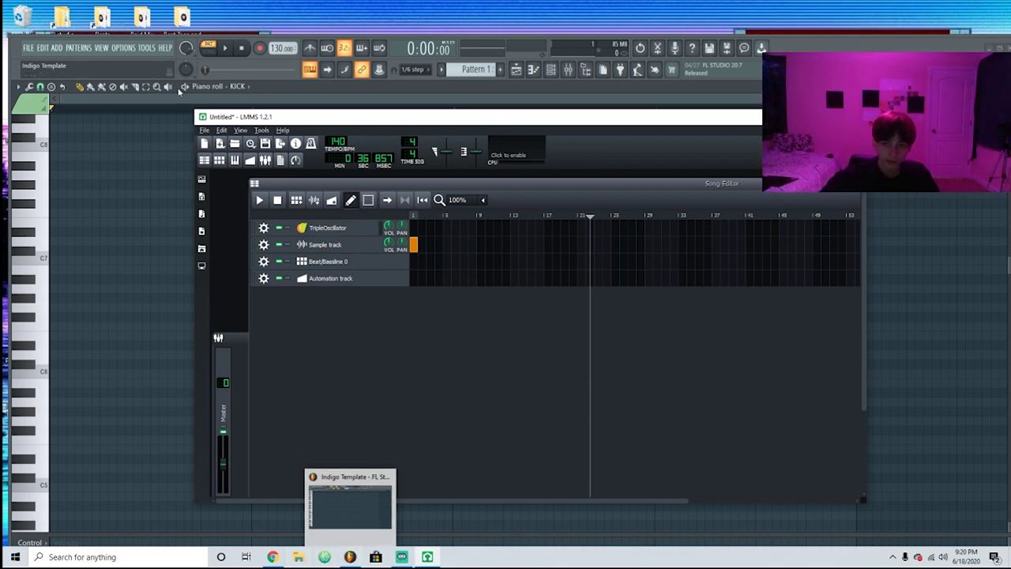
pyautogui.click(194, 110)
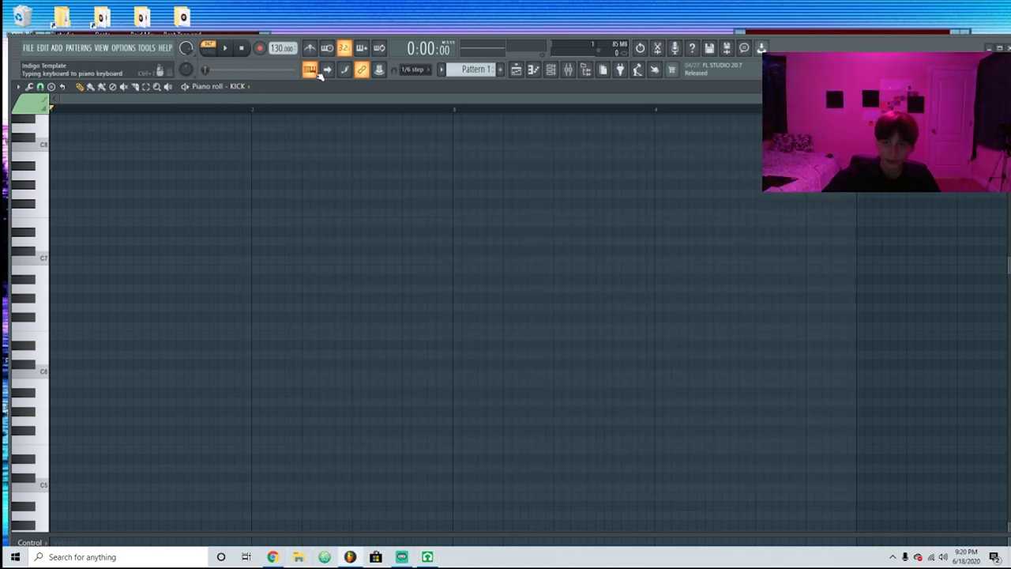
pyautogui.click(533, 69)
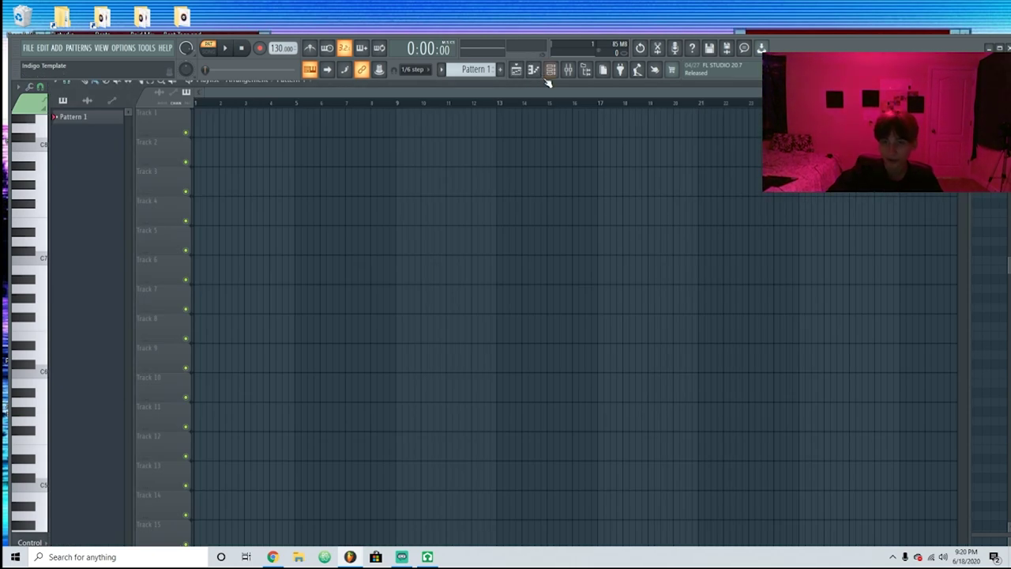
pyautogui.click(553, 73)
pyautogui.click(553, 73)
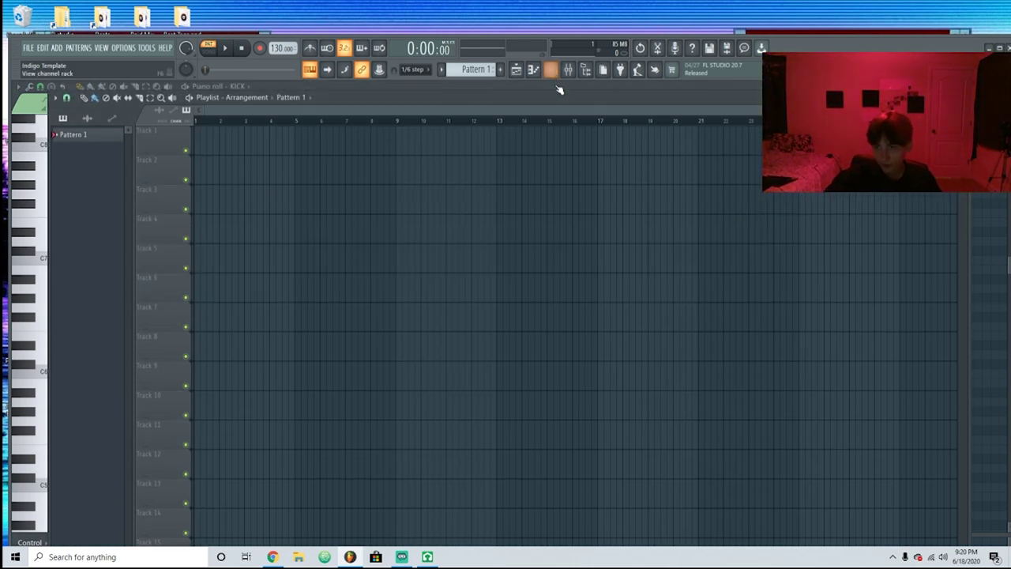
pyautogui.click(551, 70)
pyautogui.click(551, 69)
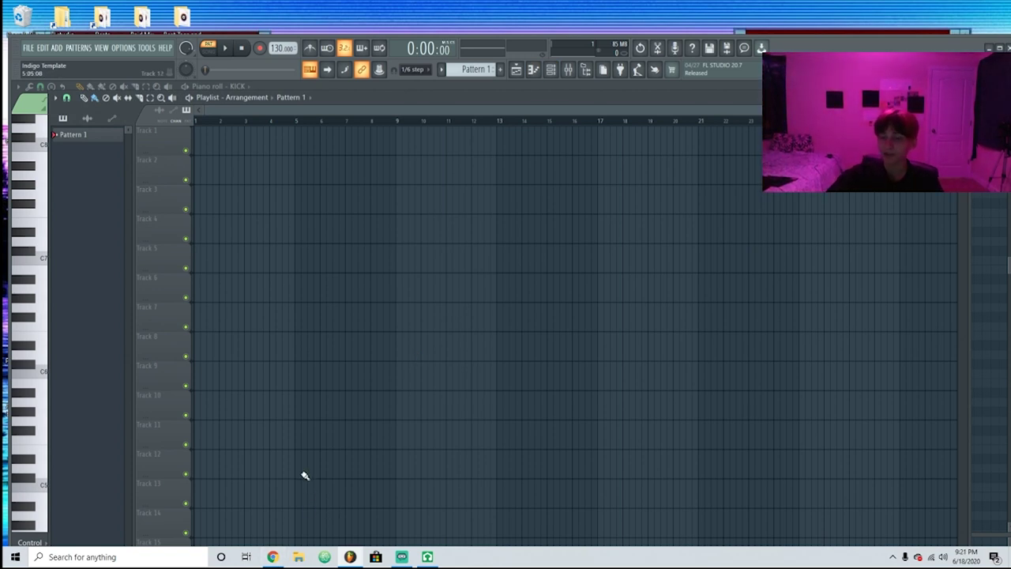
pyautogui.click(427, 557)
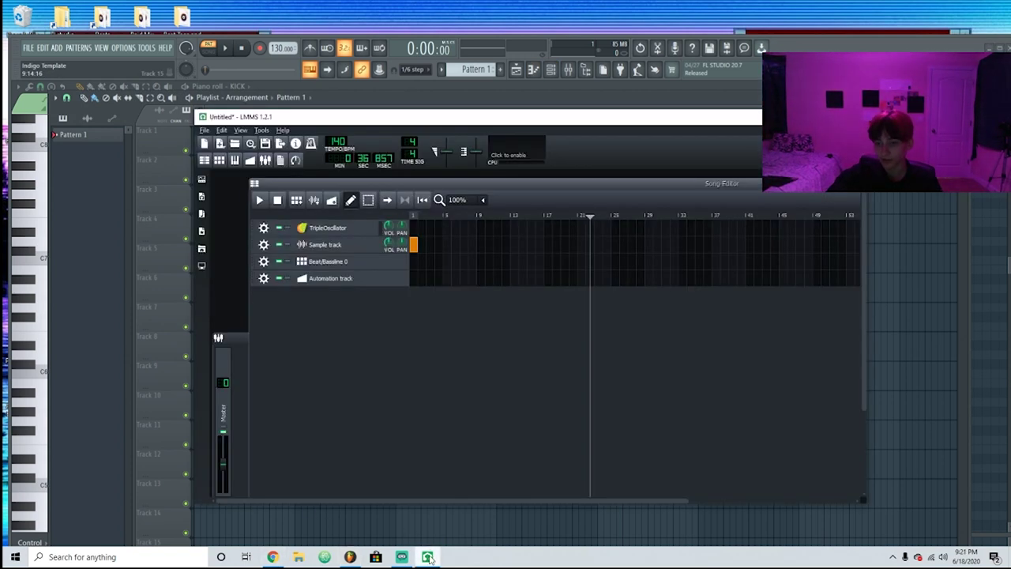
# Switch to Chrome, look through the open pull requests of the LMMS GitHub repository, and return to its code page
pyautogui.click(271, 557)
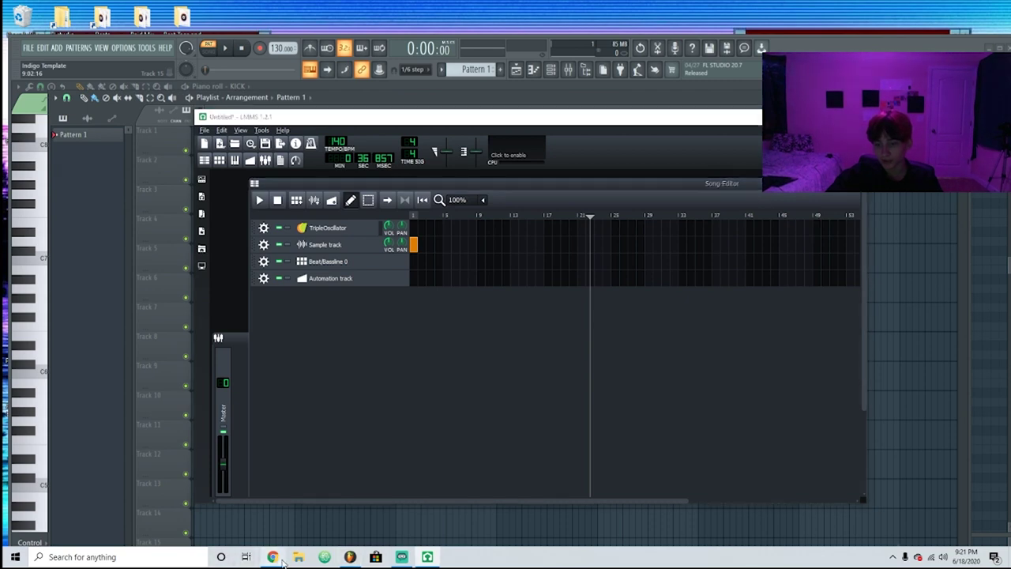
pyautogui.click(447, 145)
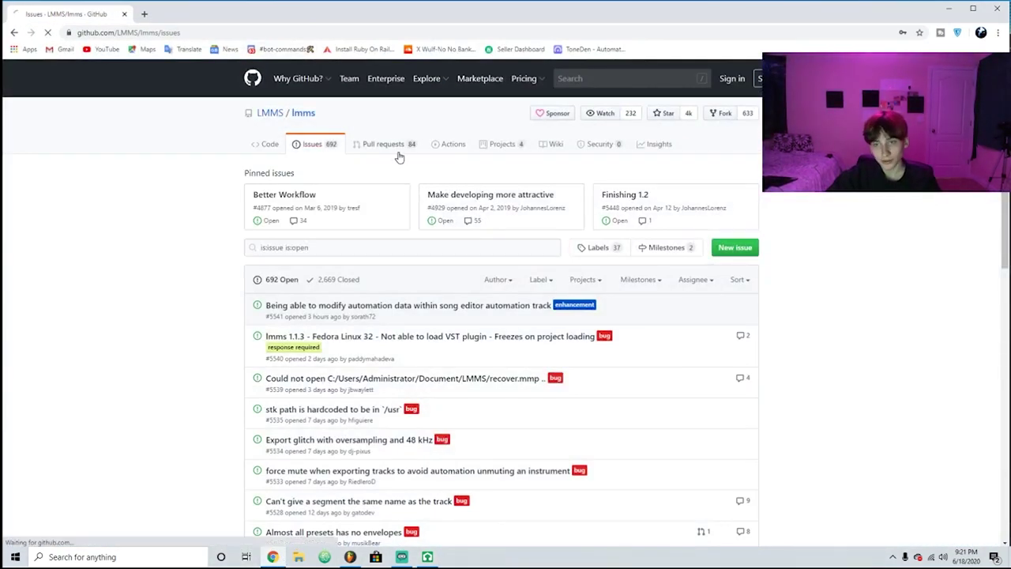
pyautogui.click(383, 148)
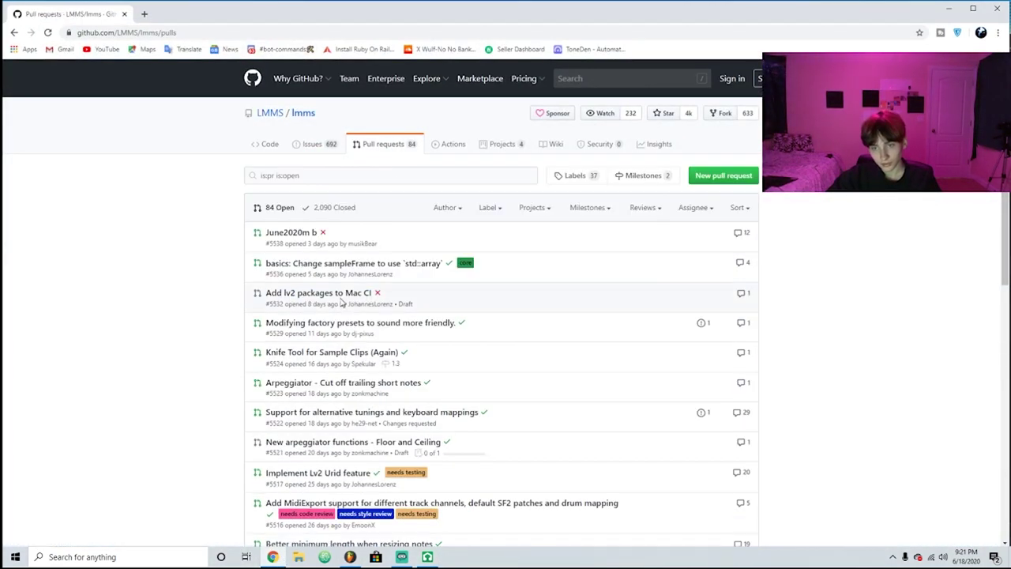
pyautogui.scroll(-7, 280, 289)
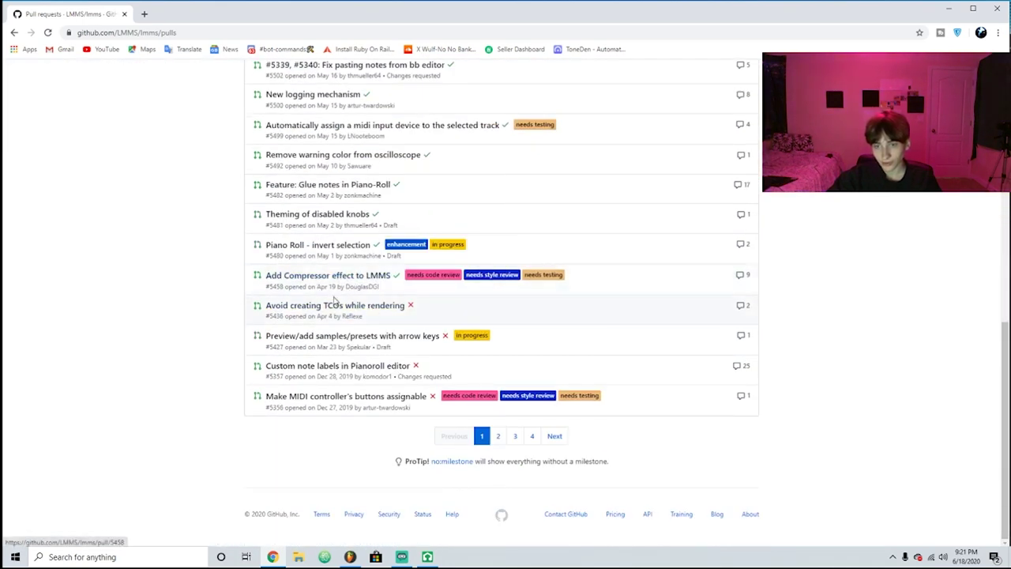
pyautogui.scroll(7, 332, 302)
pyautogui.click(273, 145)
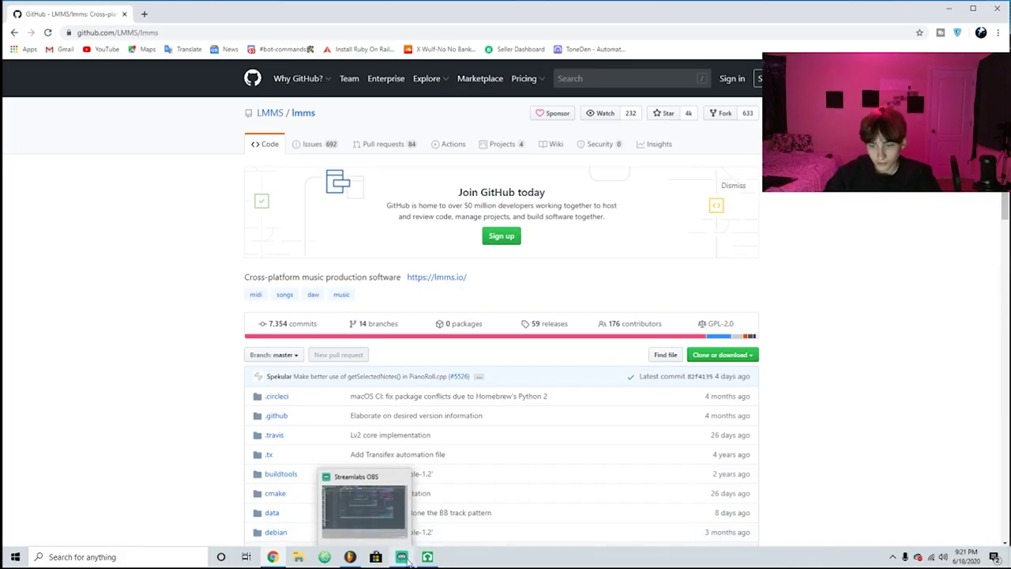
# Switch to LMMS, maximize its window, and open, reposition and close the Automation Editor
pyautogui.click(373, 504)
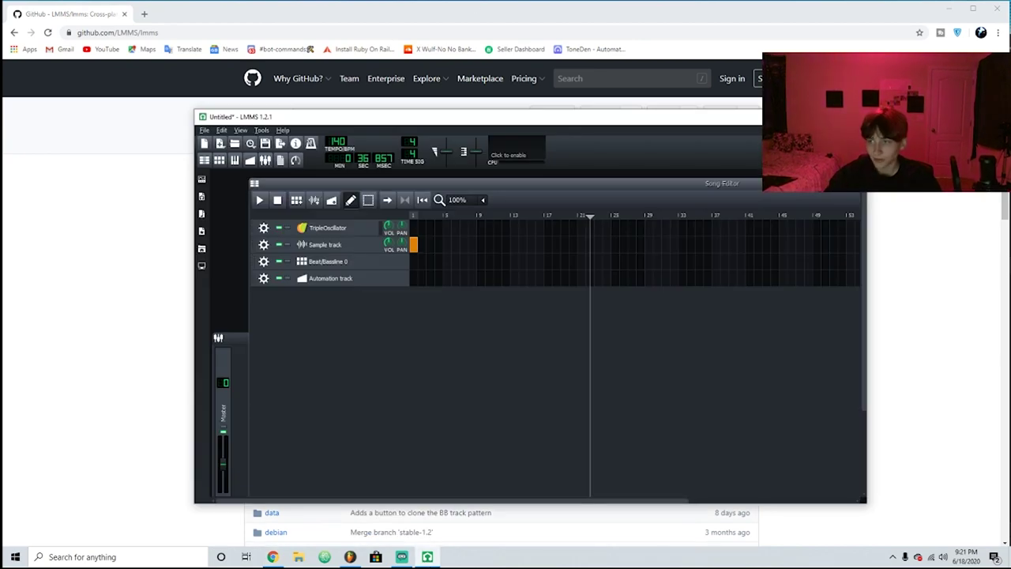
pyautogui.click(830, 117)
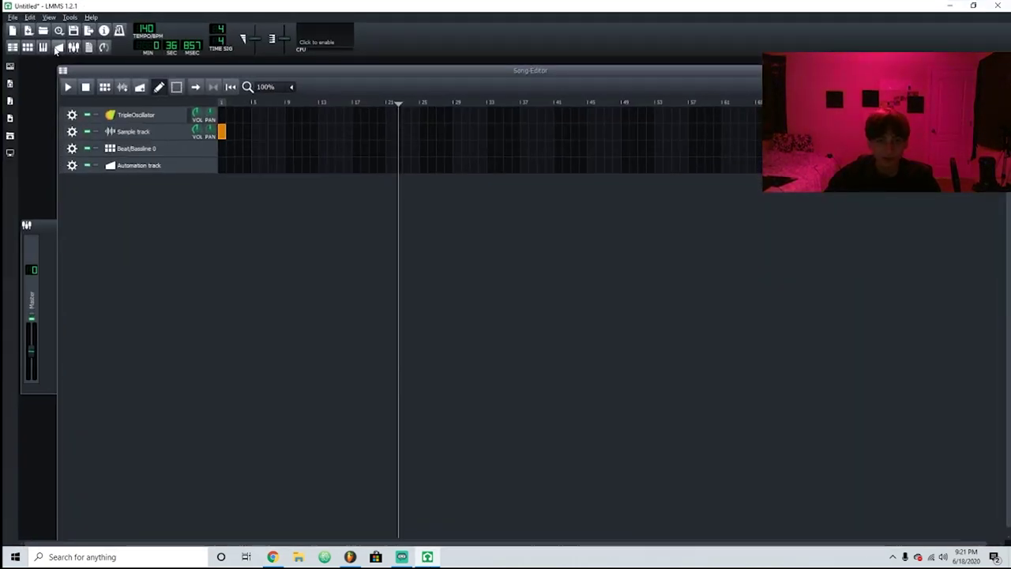
pyautogui.click(58, 48)
pyautogui.moveTo(154, 62); pyautogui.dragTo(419, 172)
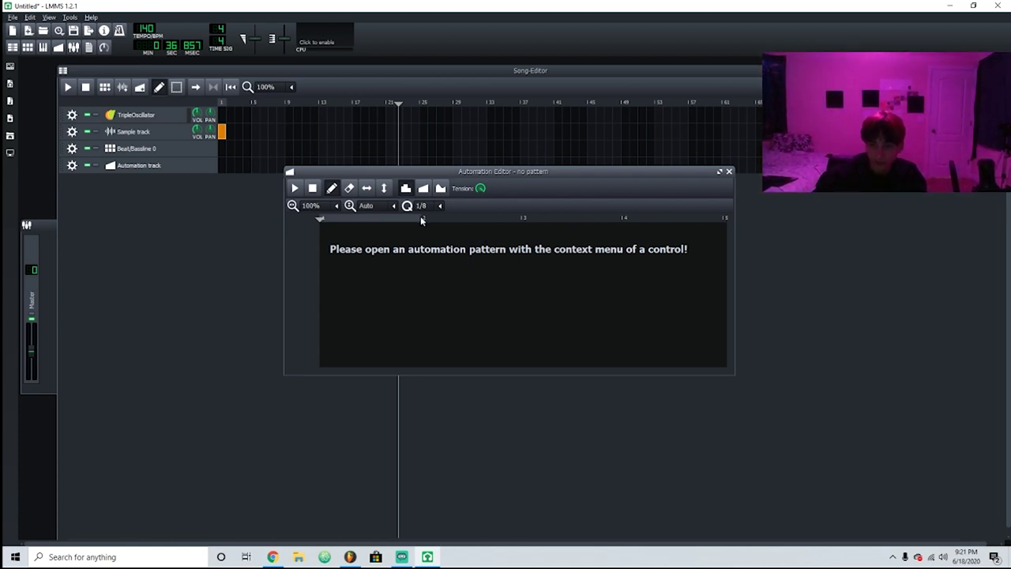
pyautogui.click(728, 172)
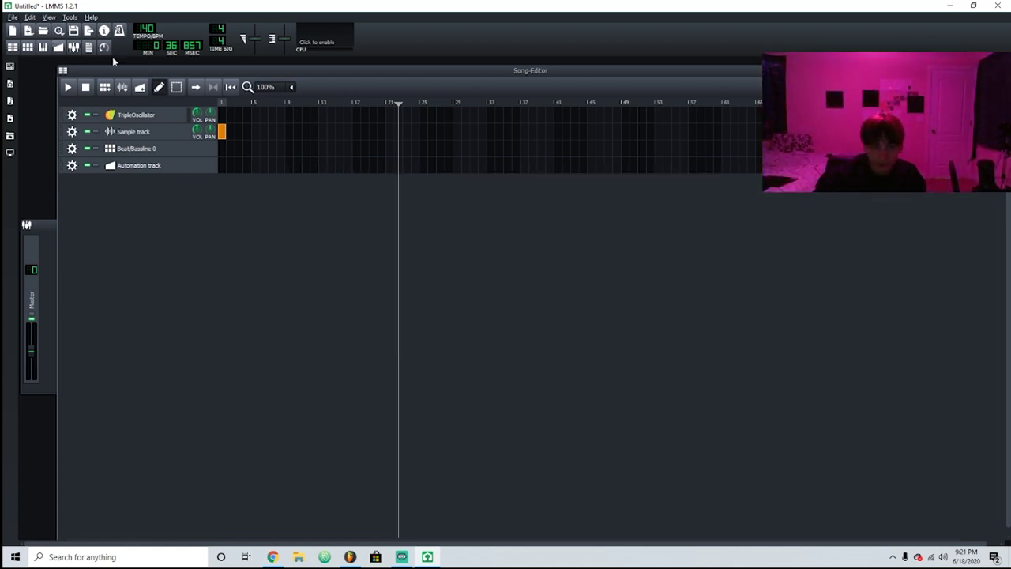
# Reset the song position to the start, bring up the FX-Mixer, and widen it in the middle of the workspace
pyautogui.moveTo(234, 103); pyautogui.dragTo(185, 110)
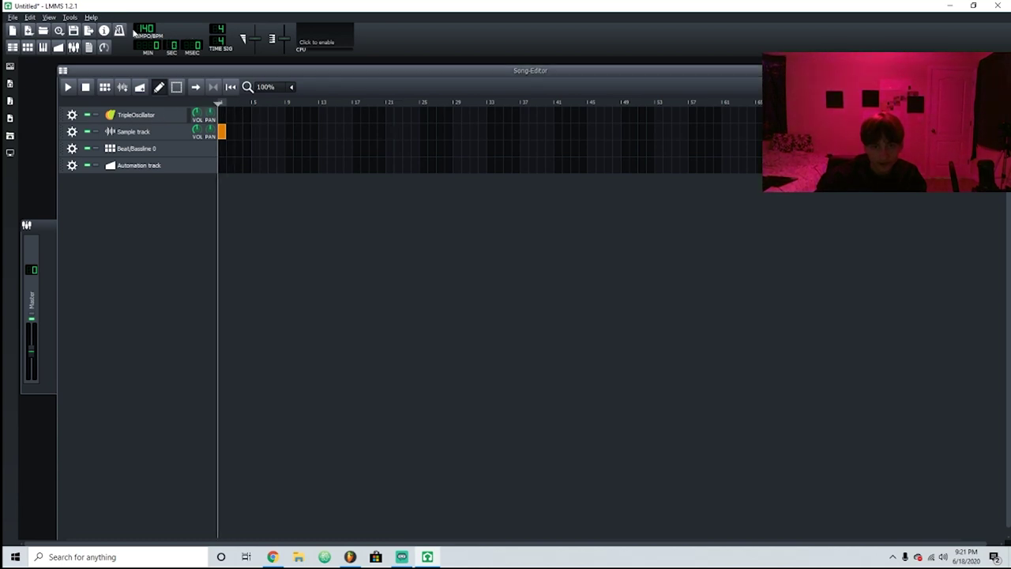
pyautogui.click(74, 48)
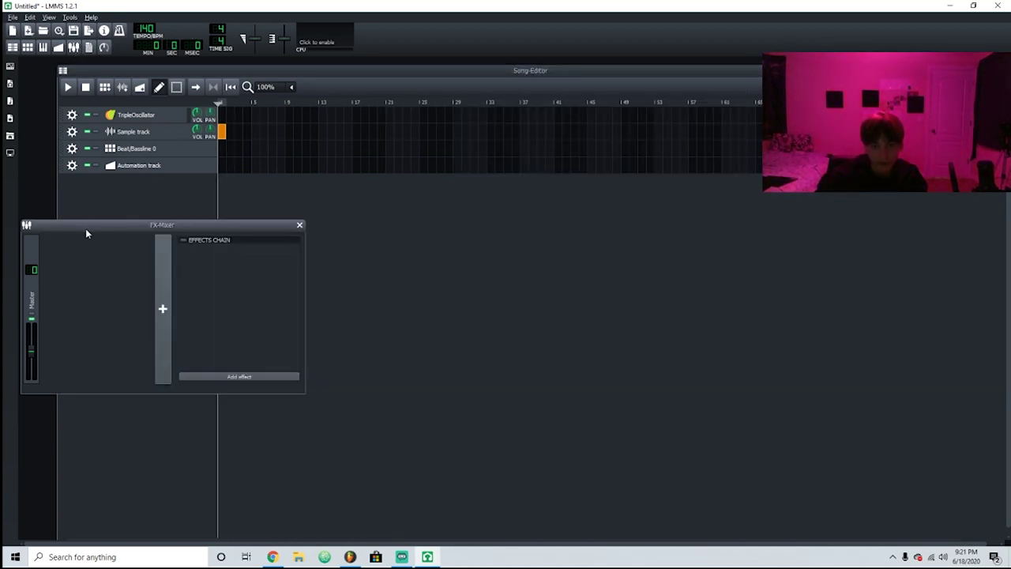
pyautogui.moveTo(87, 234); pyautogui.dragTo(443, 246)
pyautogui.moveTo(376, 234); pyautogui.dragTo(70, 234)
pyautogui.moveTo(151, 232); pyautogui.dragTo(323, 240)
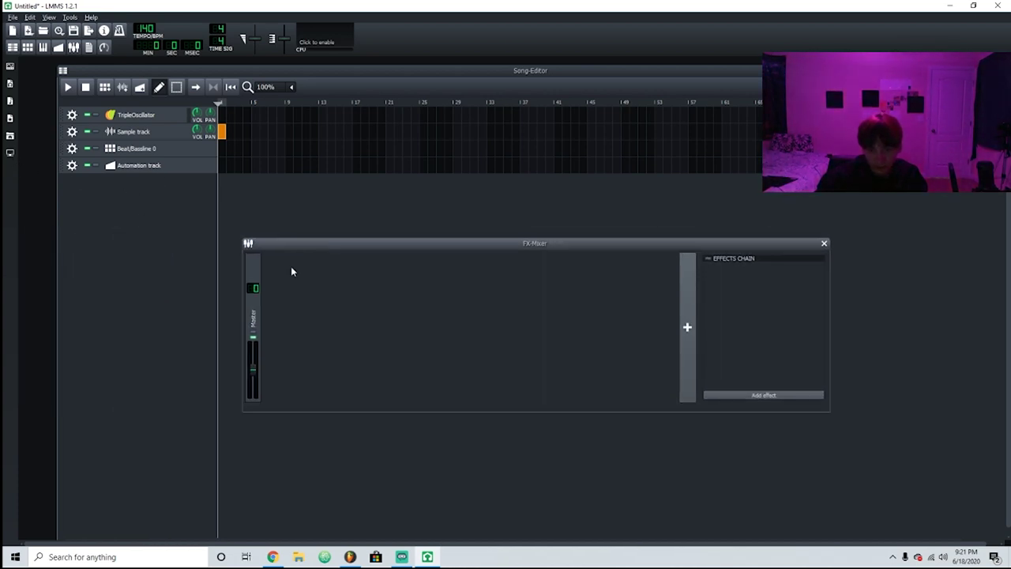
# Add six new channels to the FX-Mixer
pyautogui.click(688, 328)
pyautogui.click(688, 327)
pyautogui.click(688, 327)
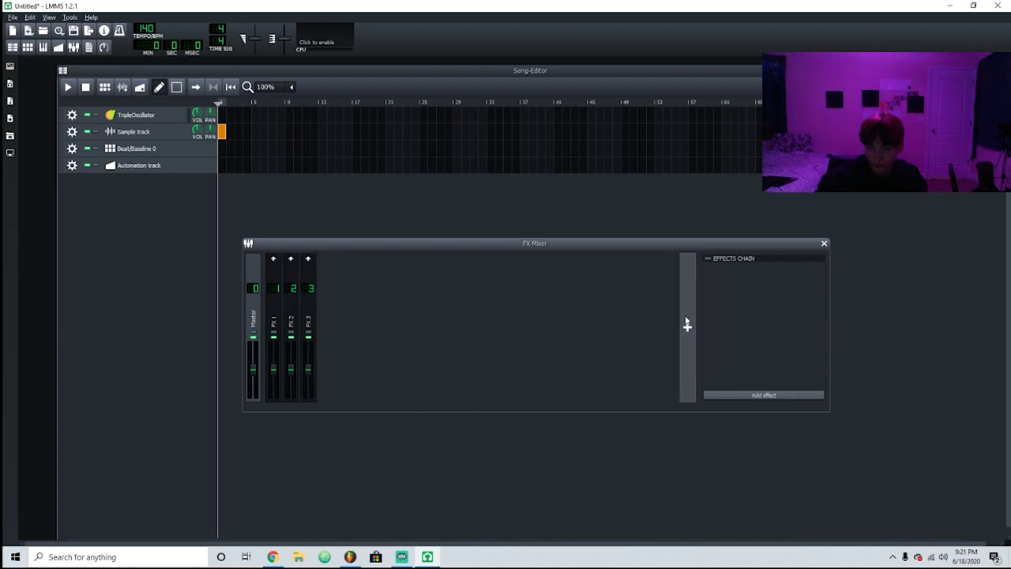
pyautogui.click(688, 325)
pyautogui.click(688, 325)
pyautogui.click(688, 324)
# Rename mixer channels FX 1, FX 2 and FX 3 as Kick, hihat and snare
pyautogui.click(270, 316)
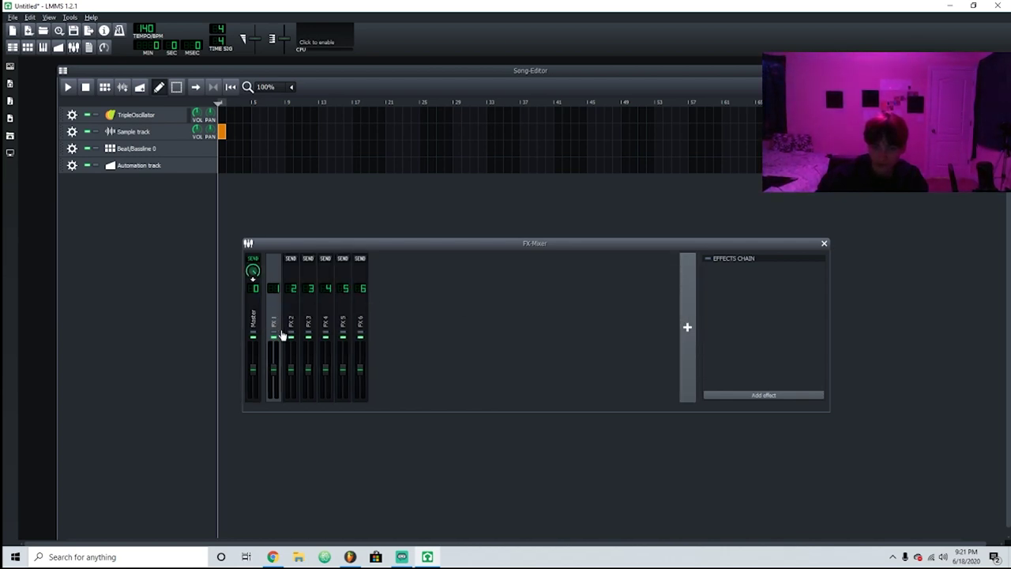
pyautogui.doubleClick(274, 328)
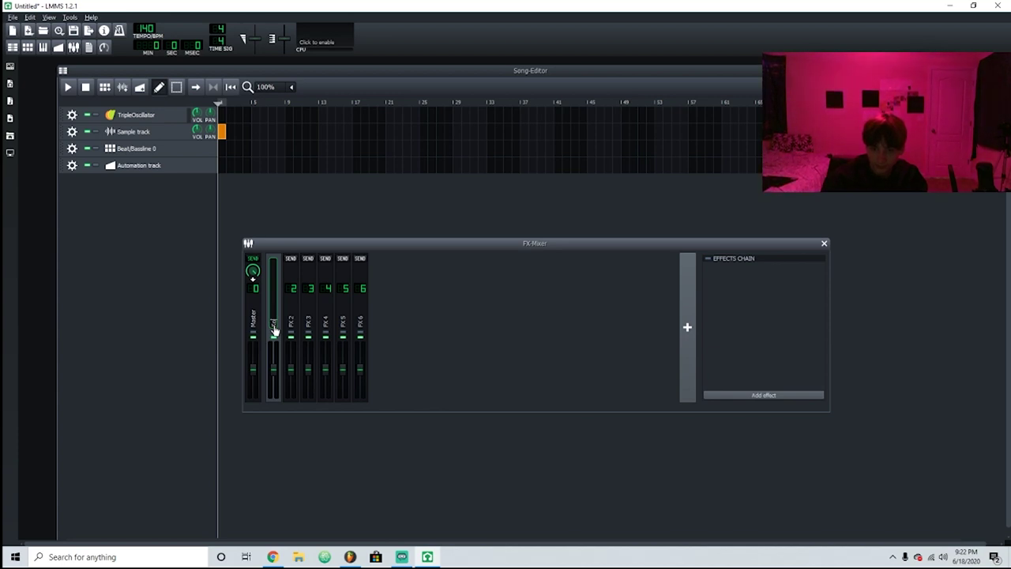
pyautogui.write('Kick')
pyautogui.press('Return')
pyautogui.doubleClick(292, 324)
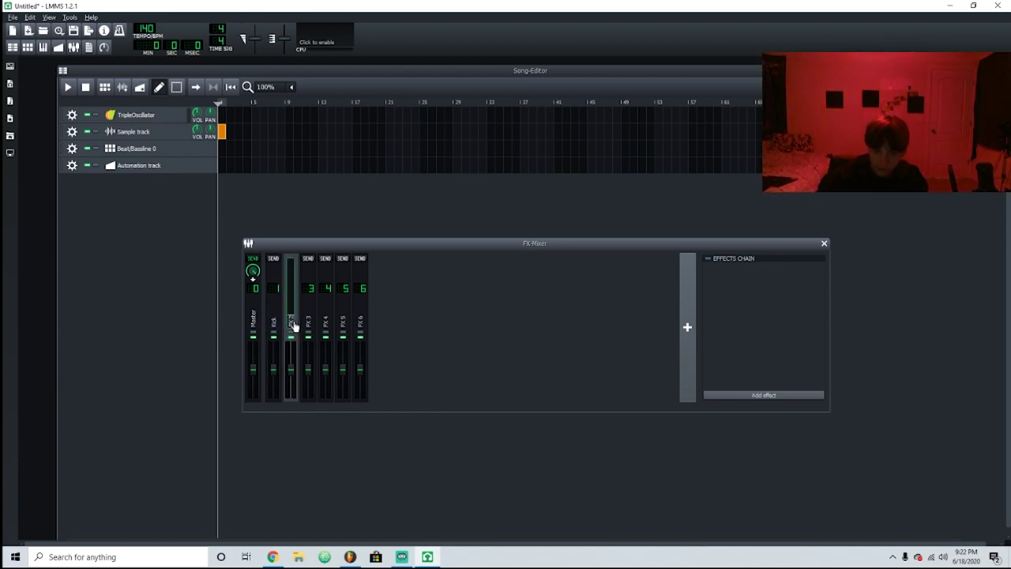
pyautogui.write('hihat')
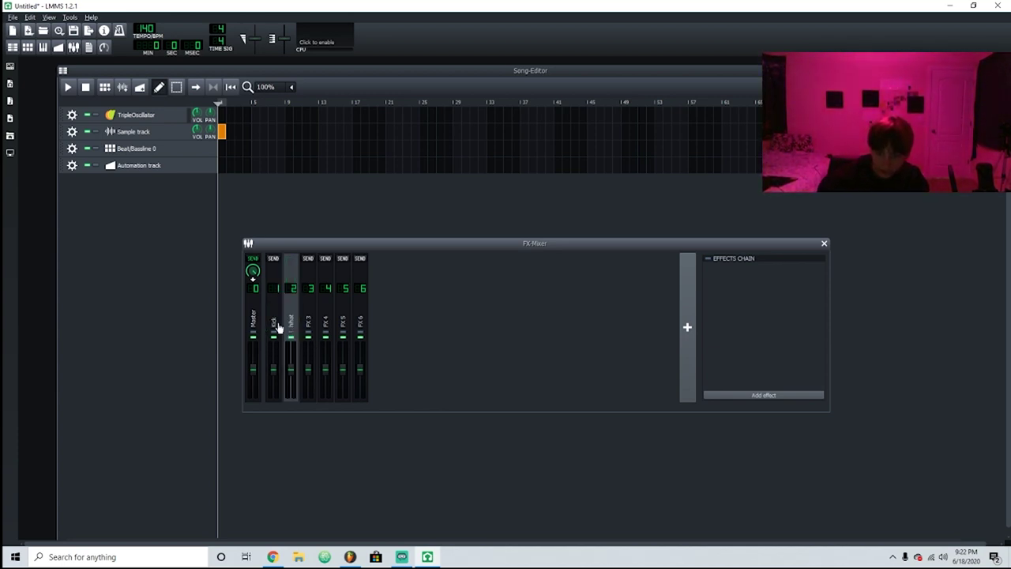
pyautogui.press('Return')
pyautogui.doubleClick(308, 324)
pyautogui.write('snare')
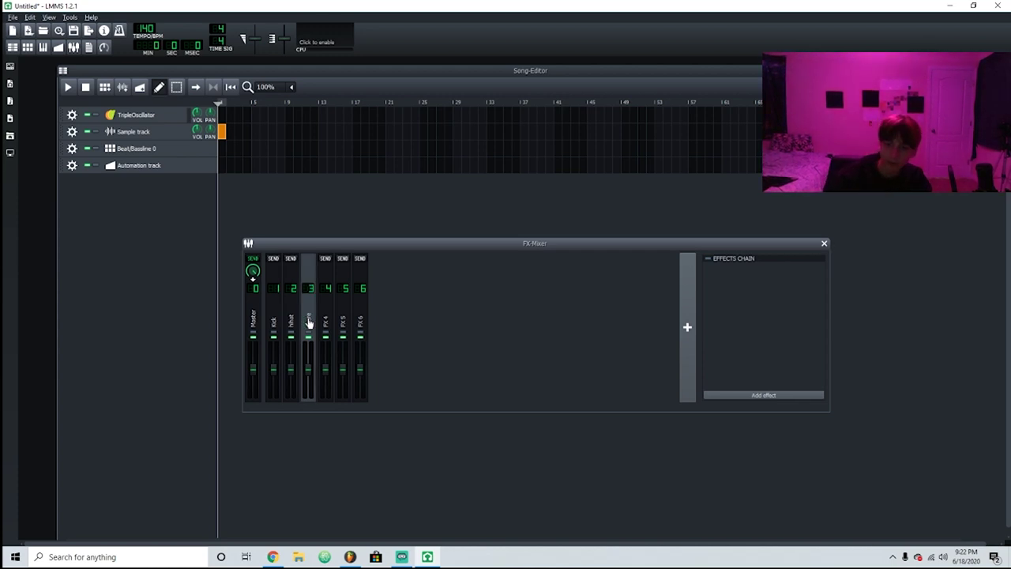
# Start adding an effect to the hihat channel and search the effect list for "rever"
pyautogui.click(289, 320)
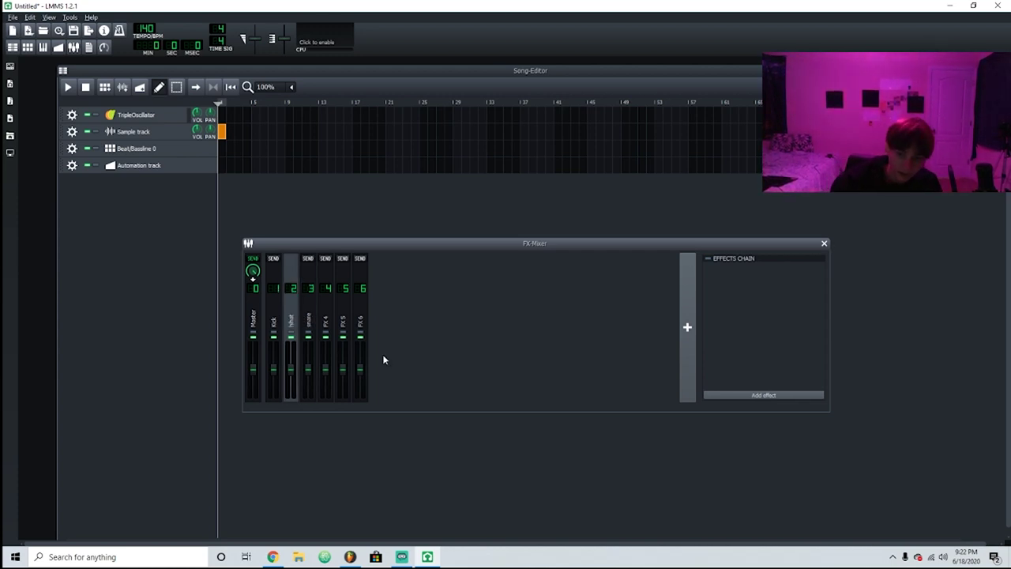
pyautogui.click(763, 396)
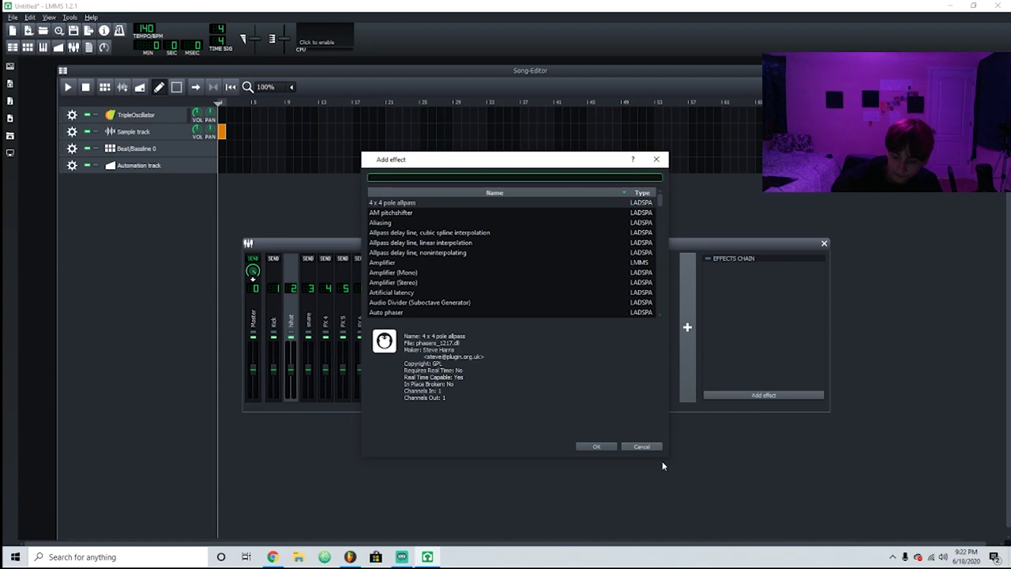
pyautogui.write('rever')
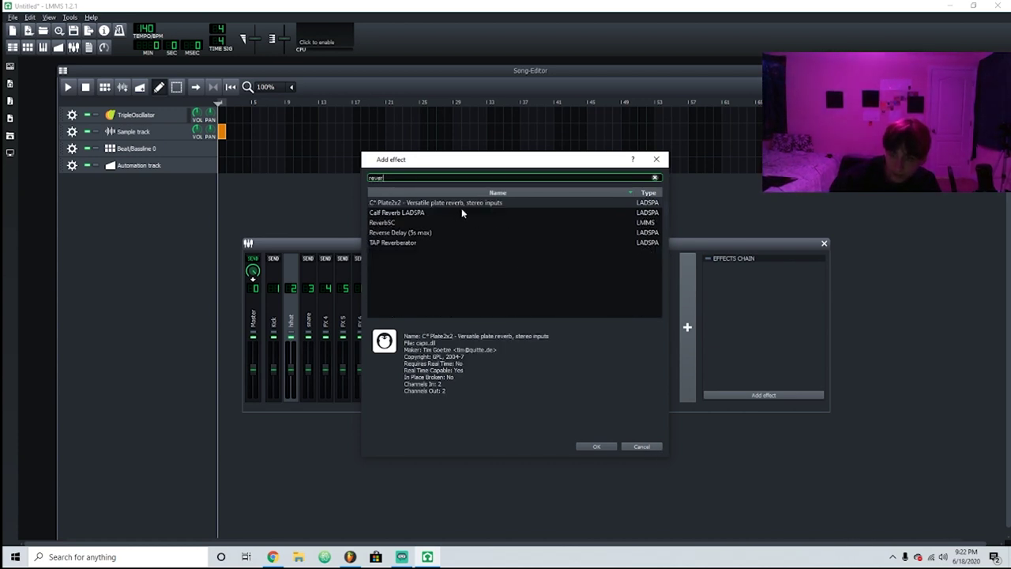
# Clear the effect search, browse the full list of available effects, and close it without adding one
pyautogui.press('BackSpace')
pyautogui.press('BackSpace')
pyautogui.press('BackSpace')
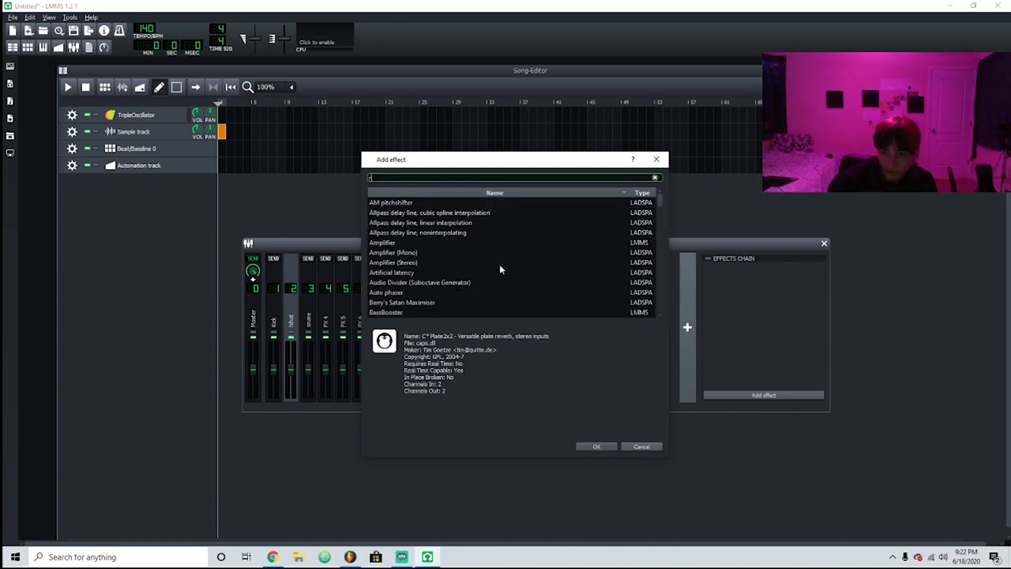
pyautogui.scroll(-10, 487, 265)
pyautogui.scroll(-15, 481, 284)
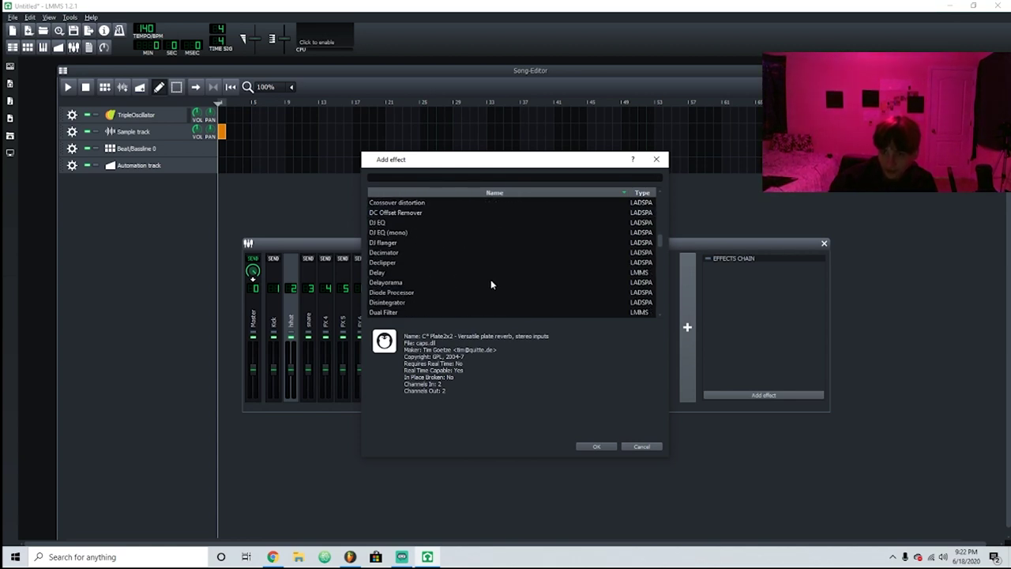
pyautogui.scroll(-15, 505, 294)
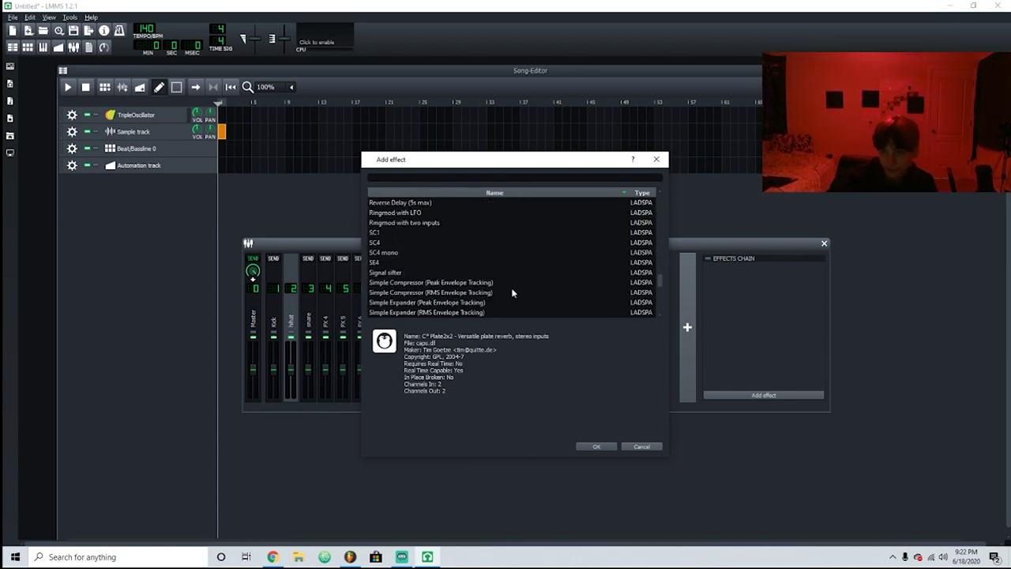
pyautogui.scroll(10, 485, 290)
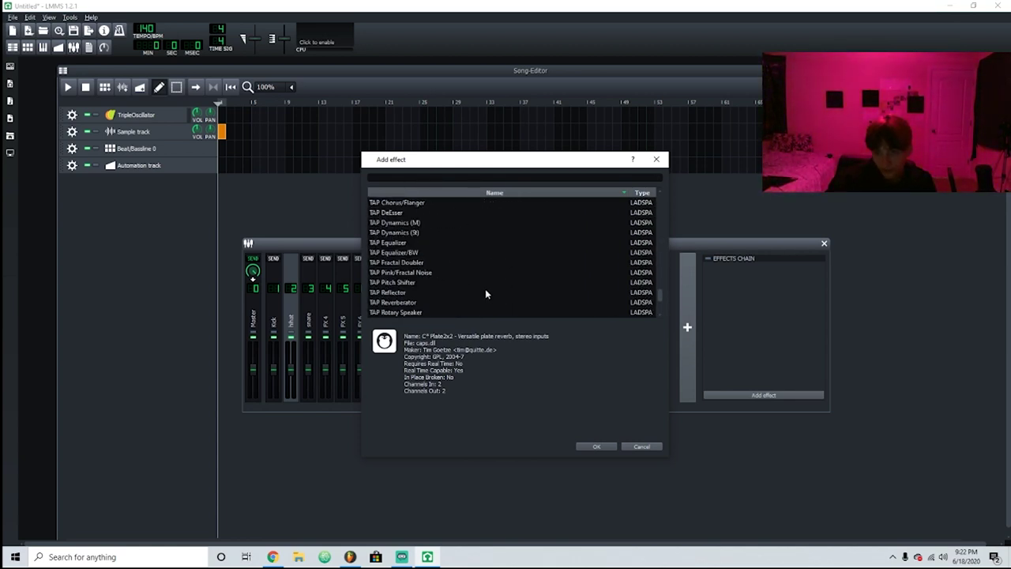
pyautogui.click(638, 447)
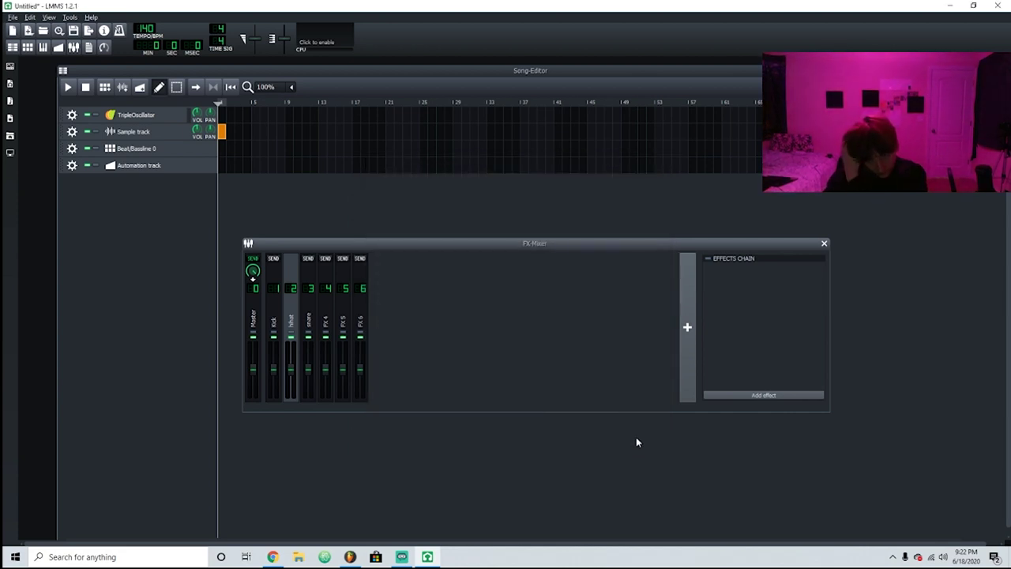
# Open the Project Notes, enlarge the window, and move it lower over the FX-Mixer
pyautogui.click(89, 47)
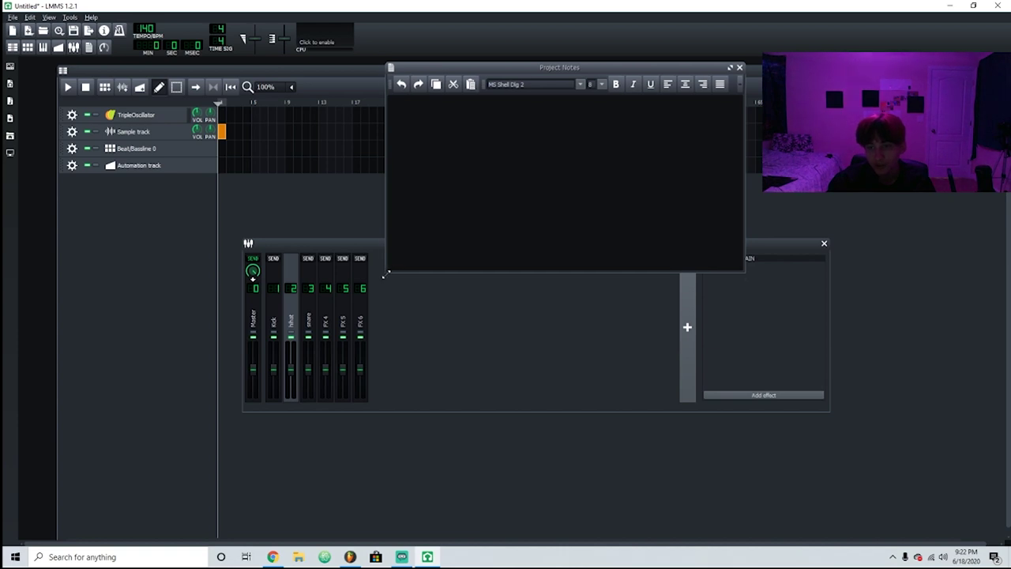
pyautogui.moveTo(387, 270); pyautogui.dragTo(308, 452)
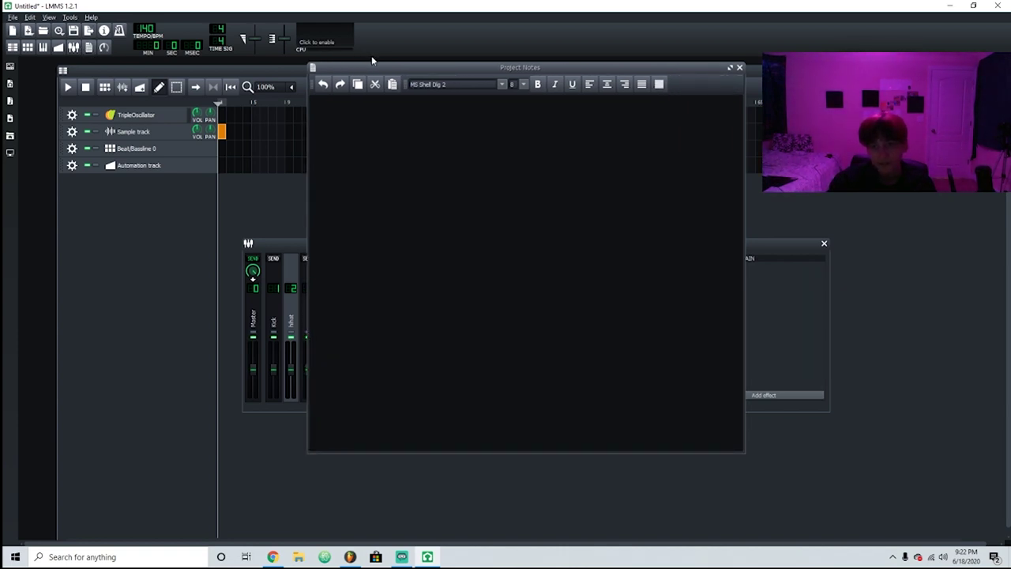
pyautogui.moveTo(371, 74); pyautogui.dragTo(379, 139)
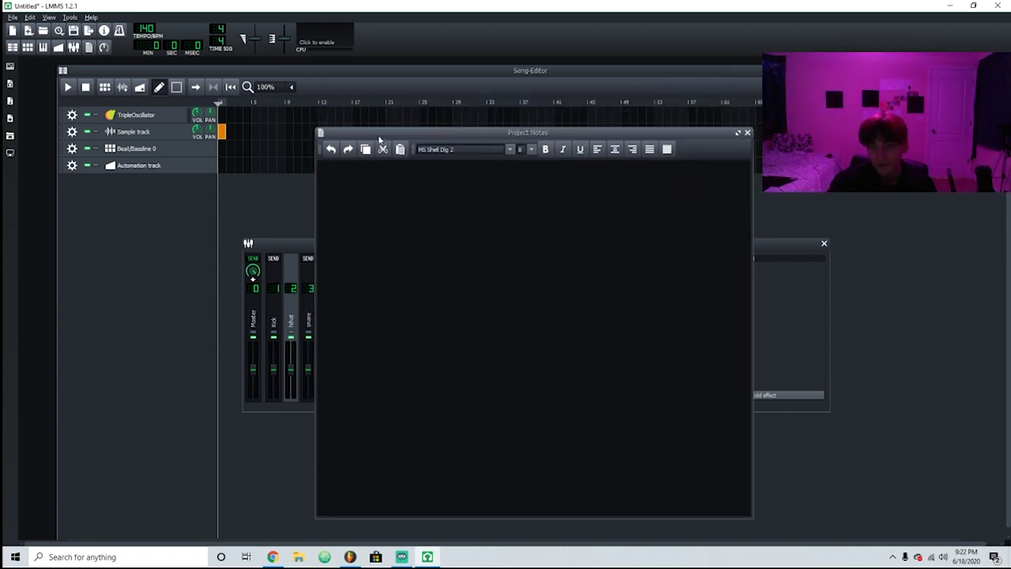
# Left-align the project notes, set the text colour to magenta #ff0cc7, and write "Hey this is my project beat thing its cool"
pyautogui.click(615, 150)
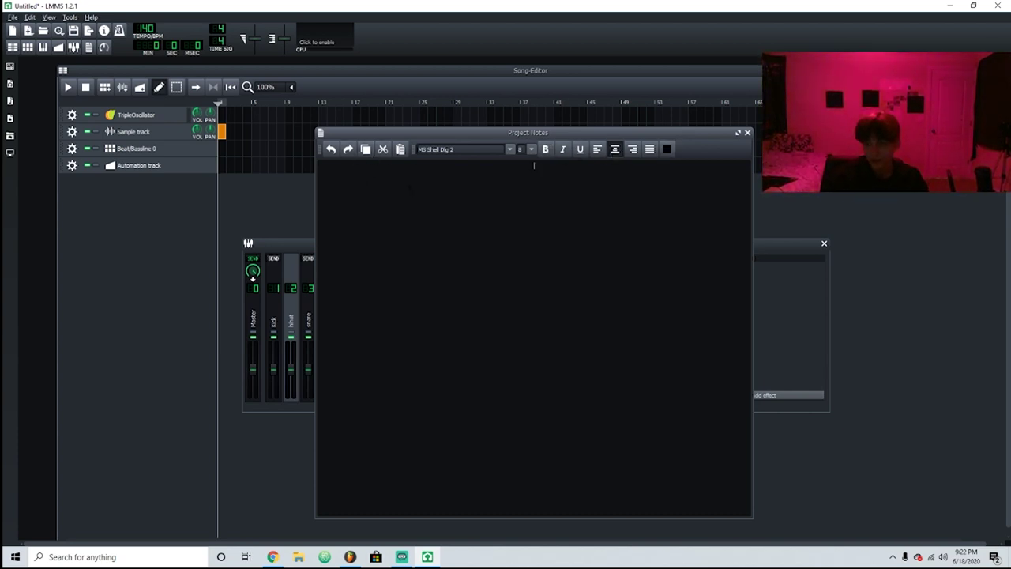
pyautogui.click(594, 149)
pyautogui.click(667, 149)
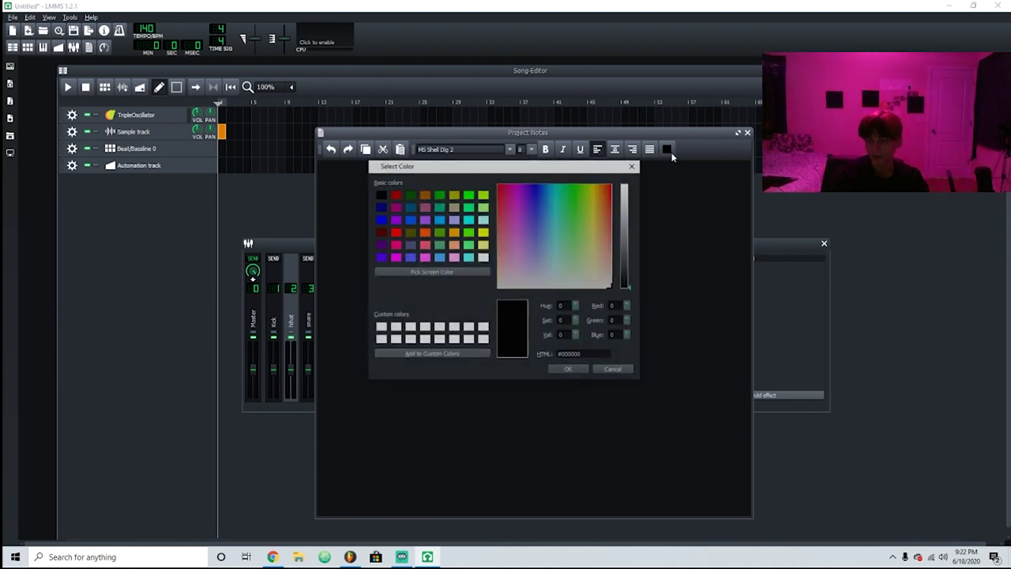
pyautogui.click(409, 256)
pyautogui.click(424, 257)
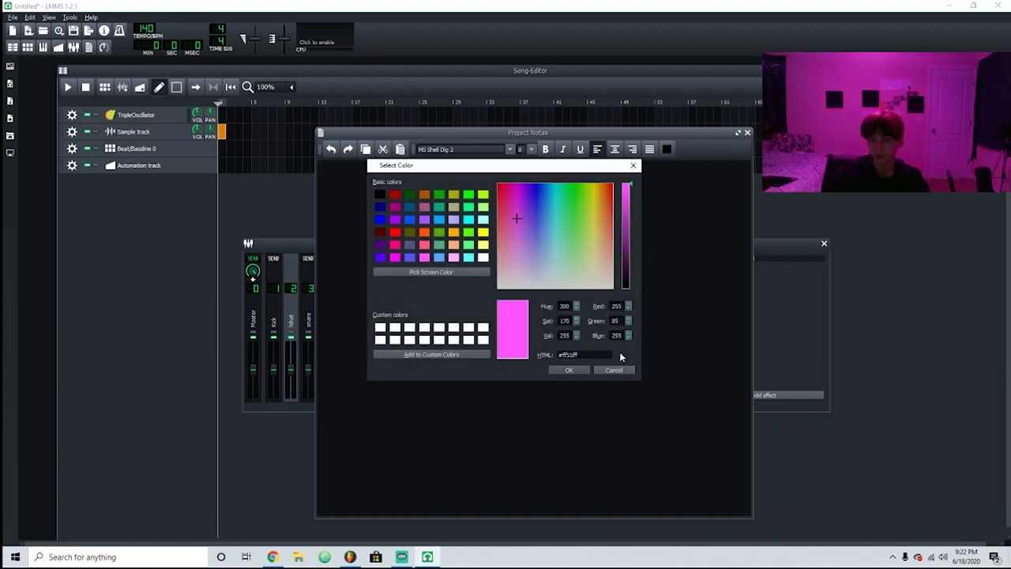
pyautogui.moveTo(532, 274); pyautogui.dragTo(511, 189)
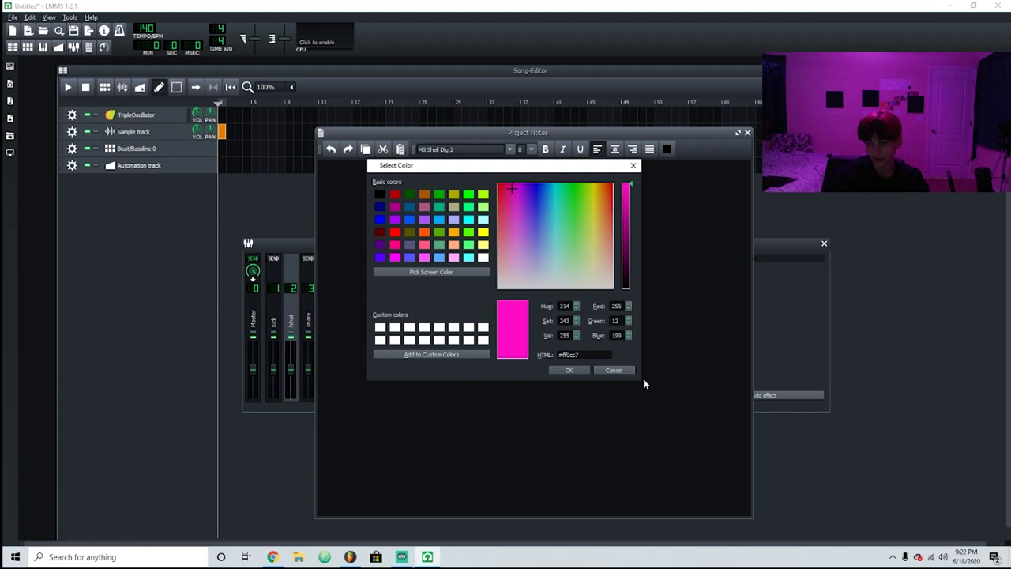
pyautogui.click(569, 370)
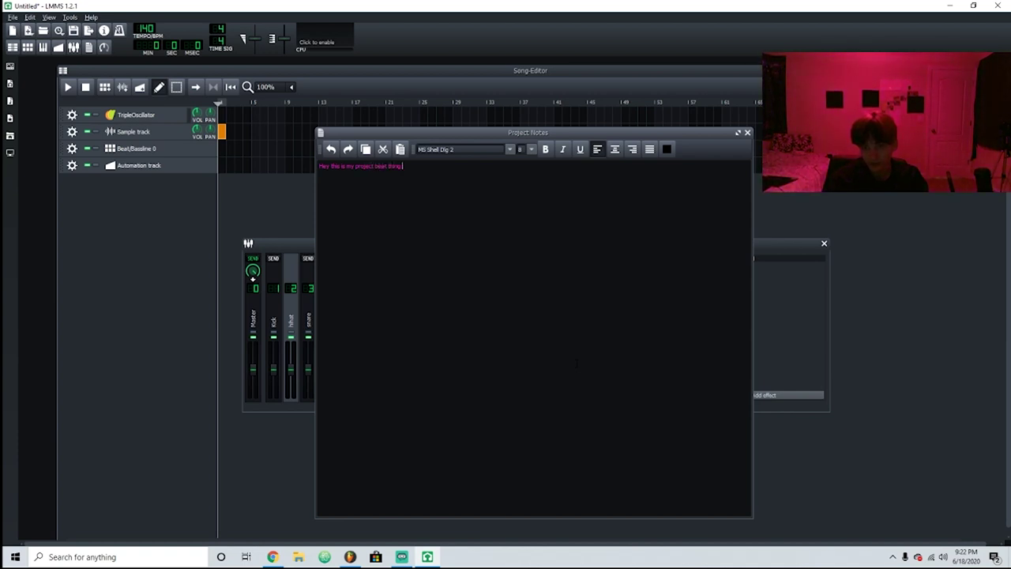
# Set the whole note to size 72 in a bright magenta colour and append ":)" to the text
pyautogui.hotkey('ctrl', 'a')
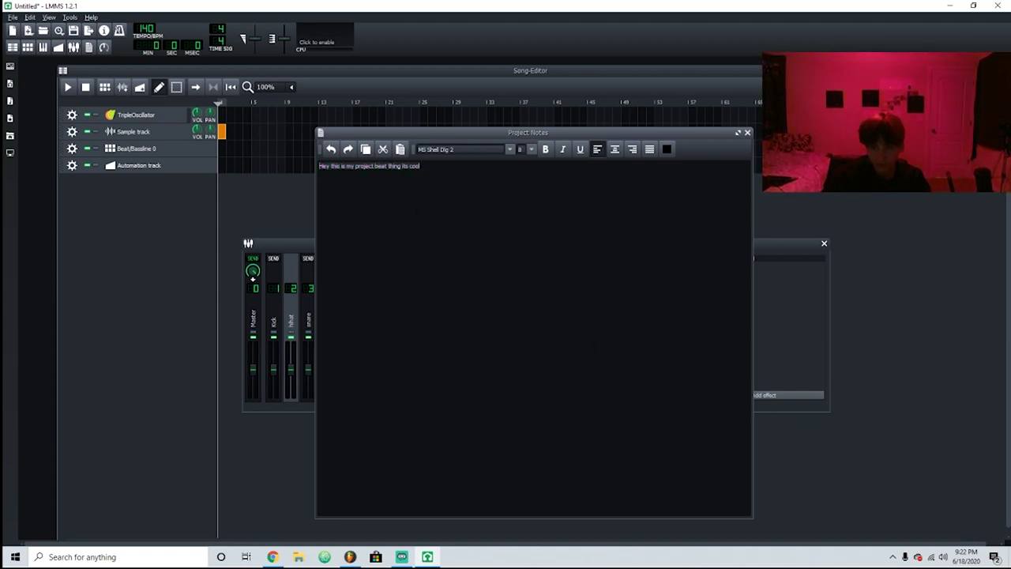
pyautogui.click(531, 150)
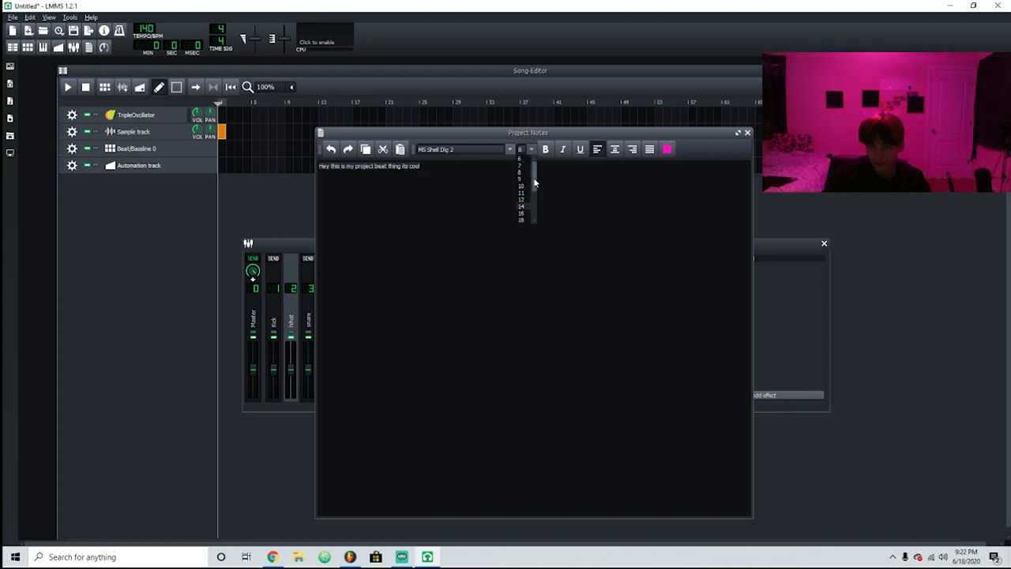
pyautogui.click(524, 220)
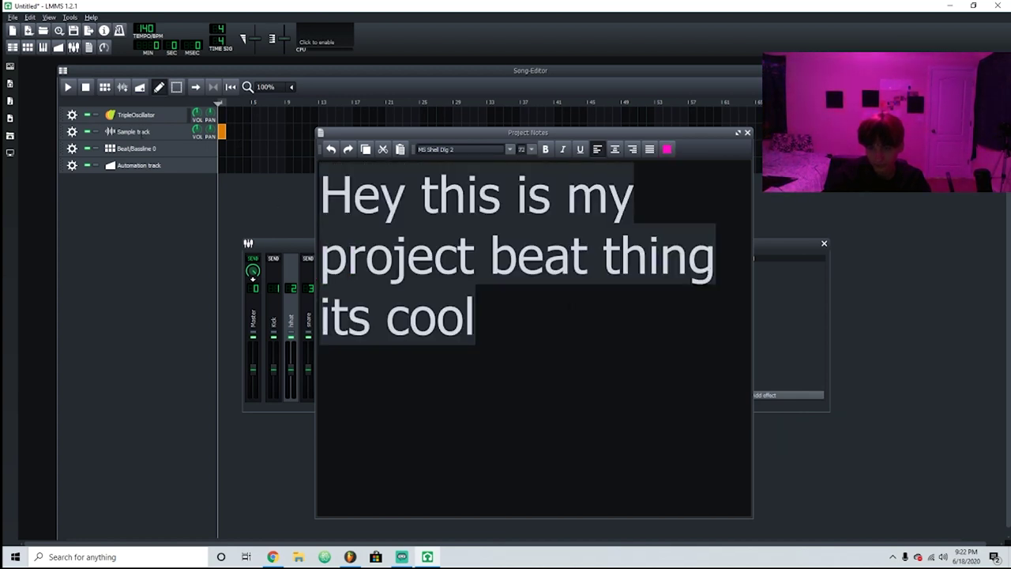
pyautogui.click(666, 148)
pyautogui.moveTo(503, 195); pyautogui.dragTo(517, 193)
pyautogui.click(578, 369)
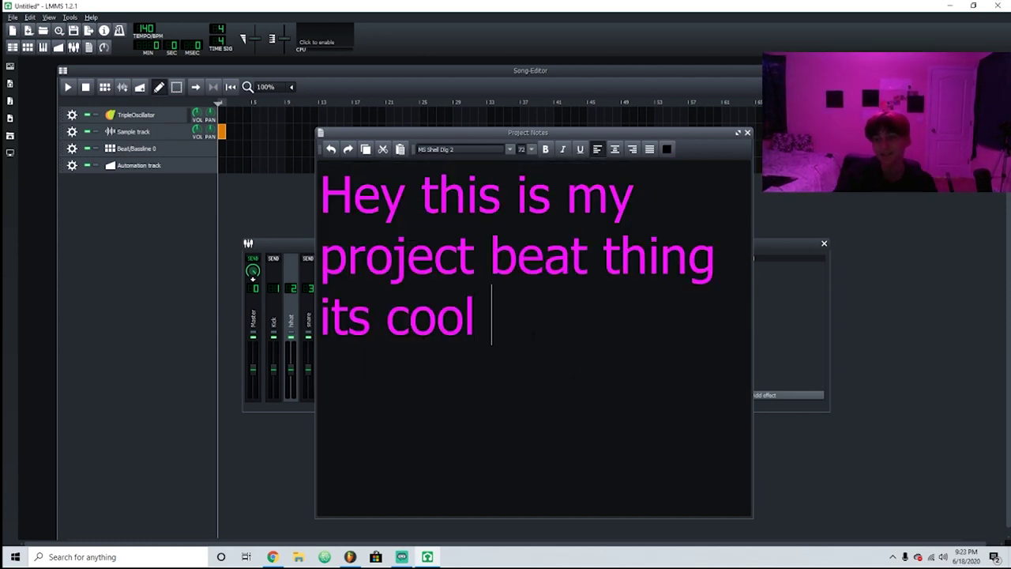
pyautogui.write(':)')
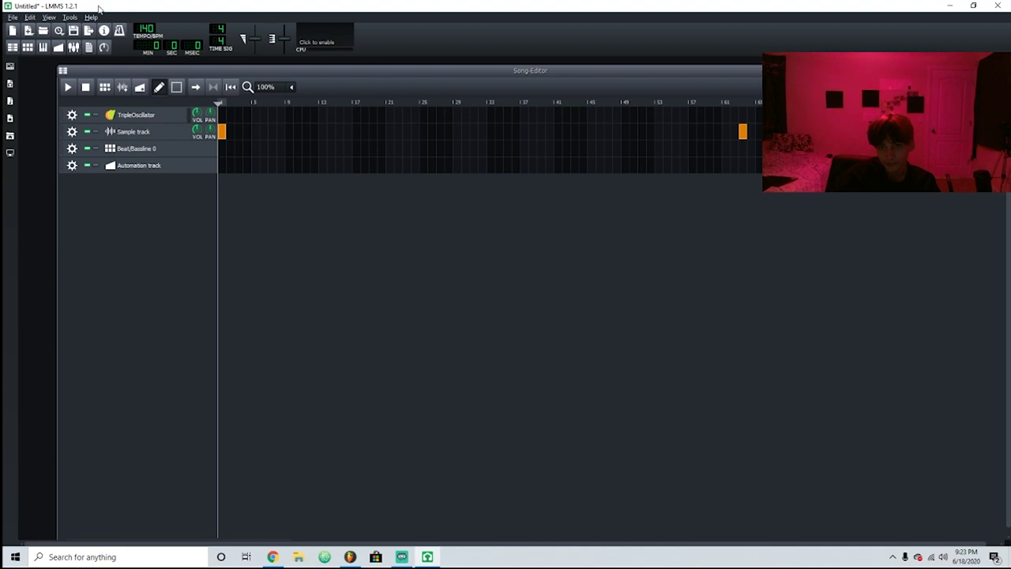
# Open the Controller Rack, make it taller and reposition it, and add an LFO controller
pyautogui.click(104, 47)
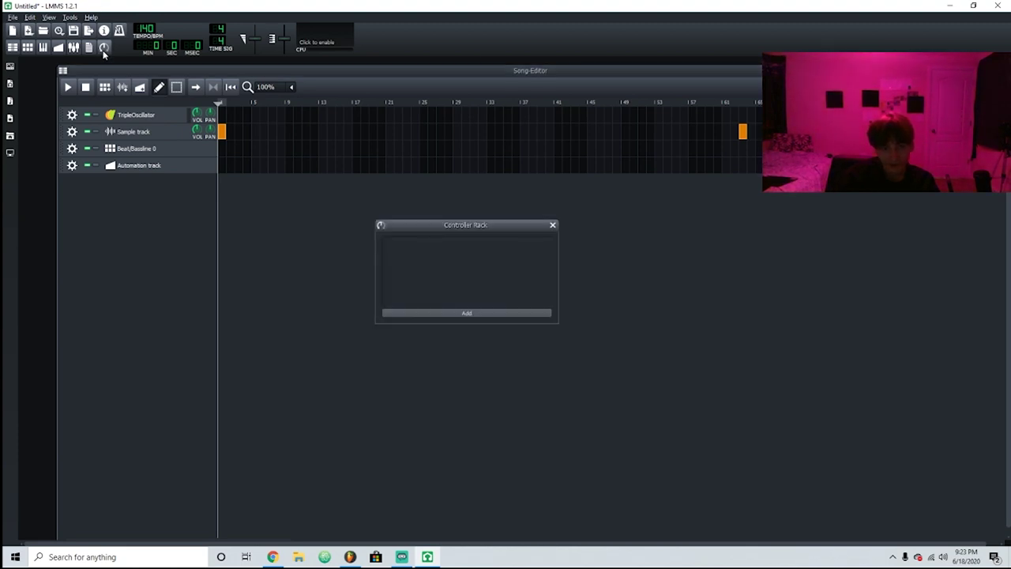
pyautogui.moveTo(374, 319); pyautogui.dragTo(92, 478)
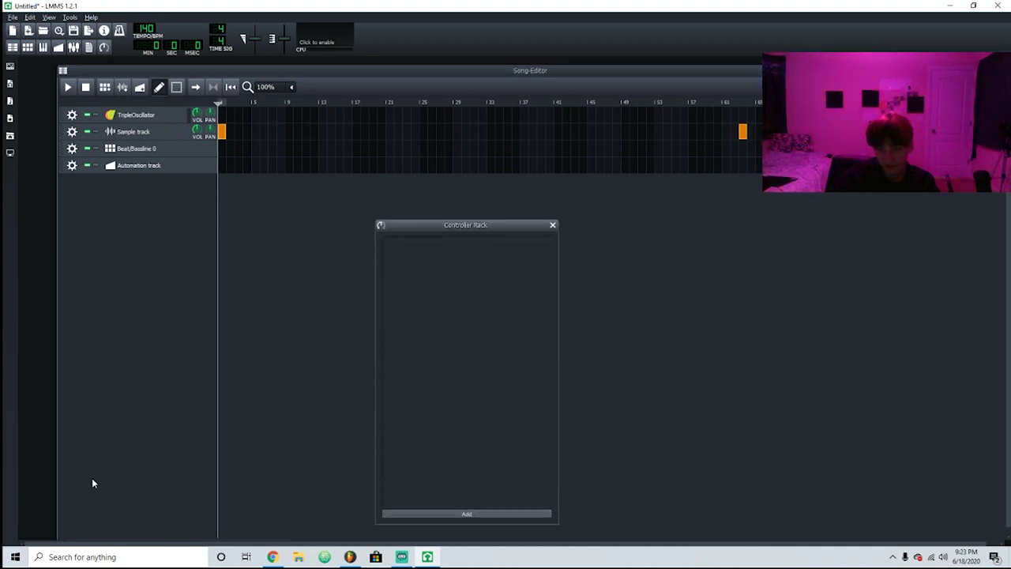
pyautogui.moveTo(424, 228); pyautogui.dragTo(360, 169)
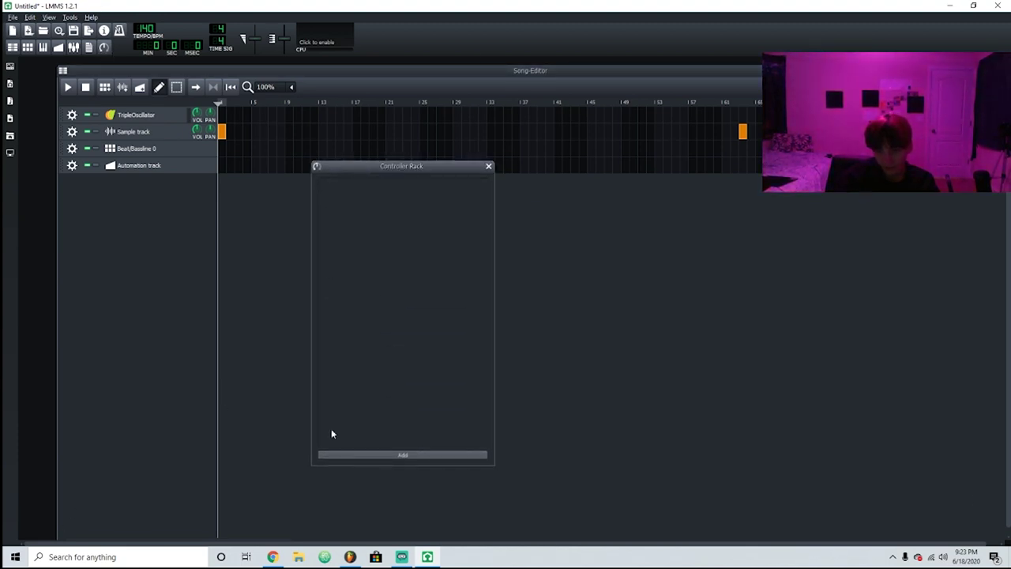
pyautogui.click(414, 454)
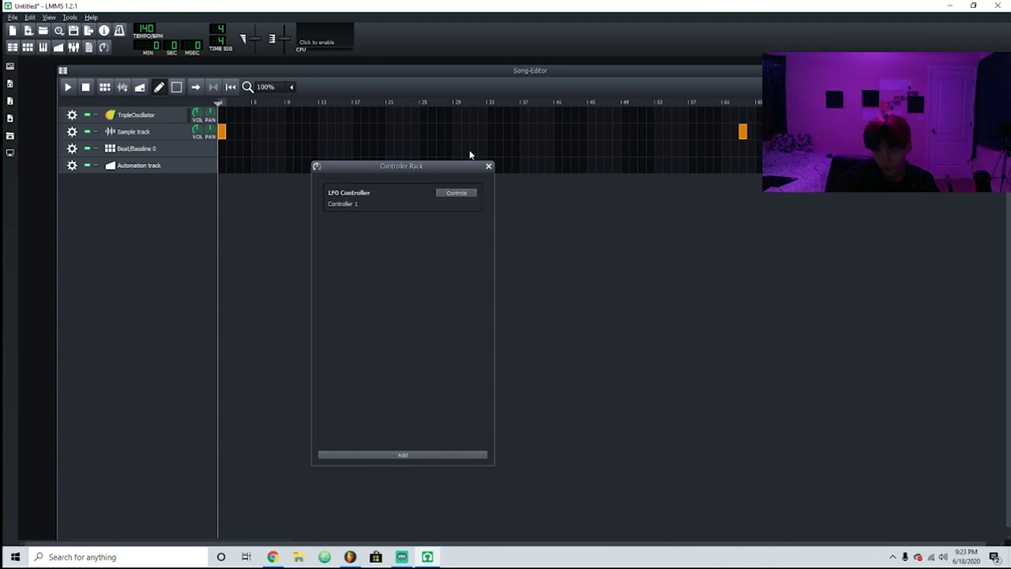
# Open the LFO controls of Controller 1 and select the first wave shape in the lower row
pyautogui.click(461, 194)
pyautogui.doubleClick(464, 197)
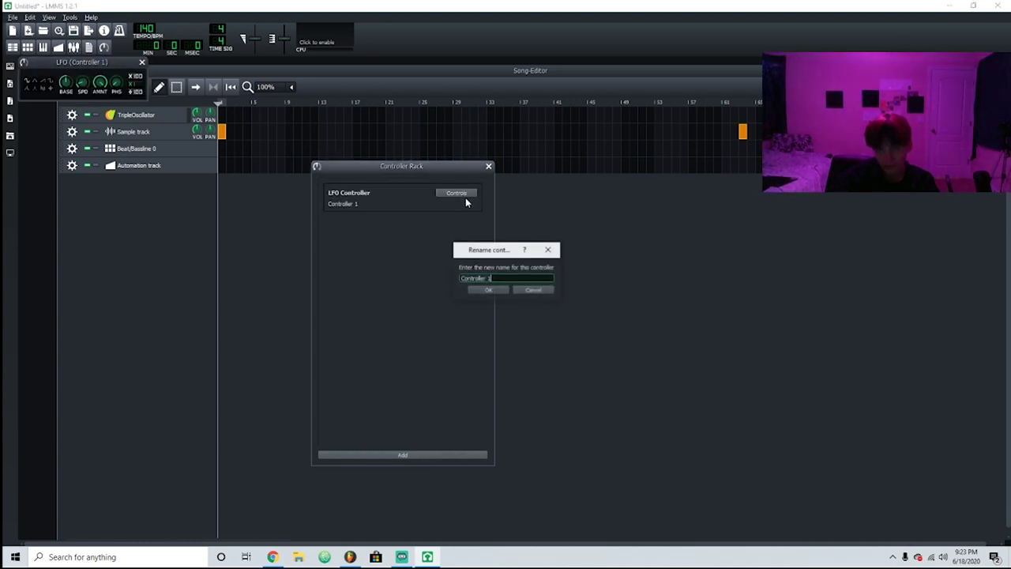
pyautogui.click(530, 291)
pyautogui.click(317, 168)
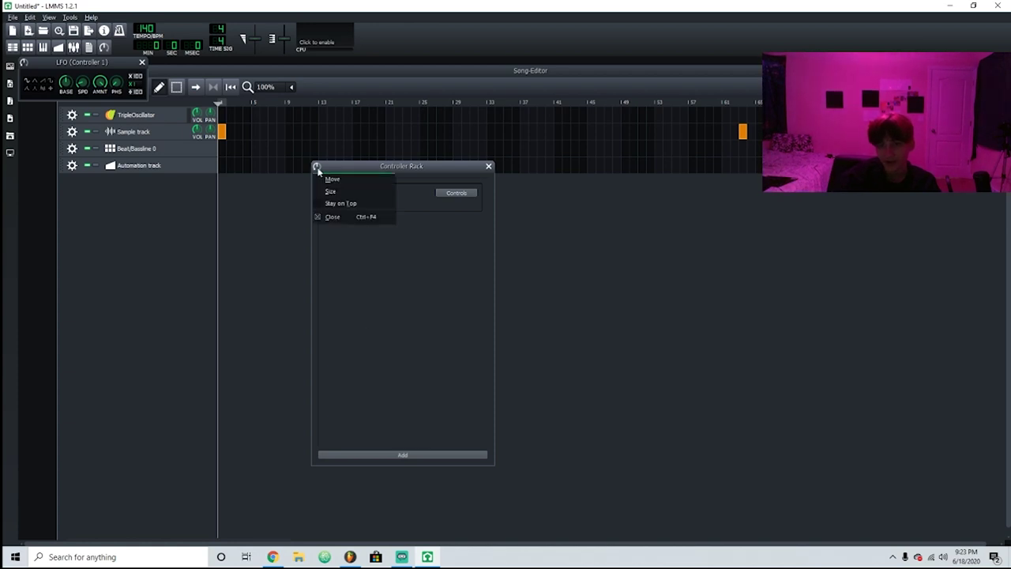
pyautogui.click(319, 169)
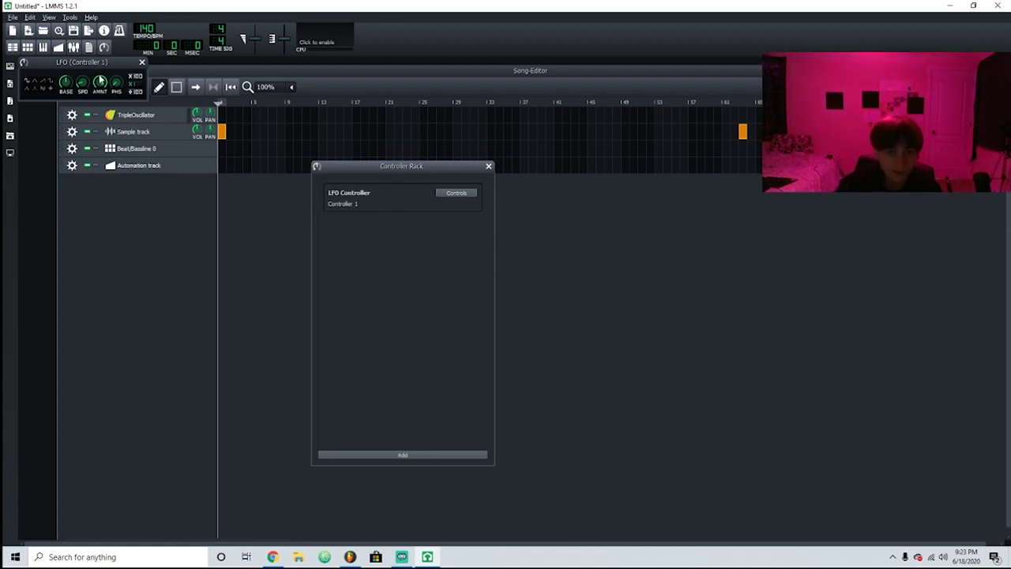
pyautogui.click(131, 88)
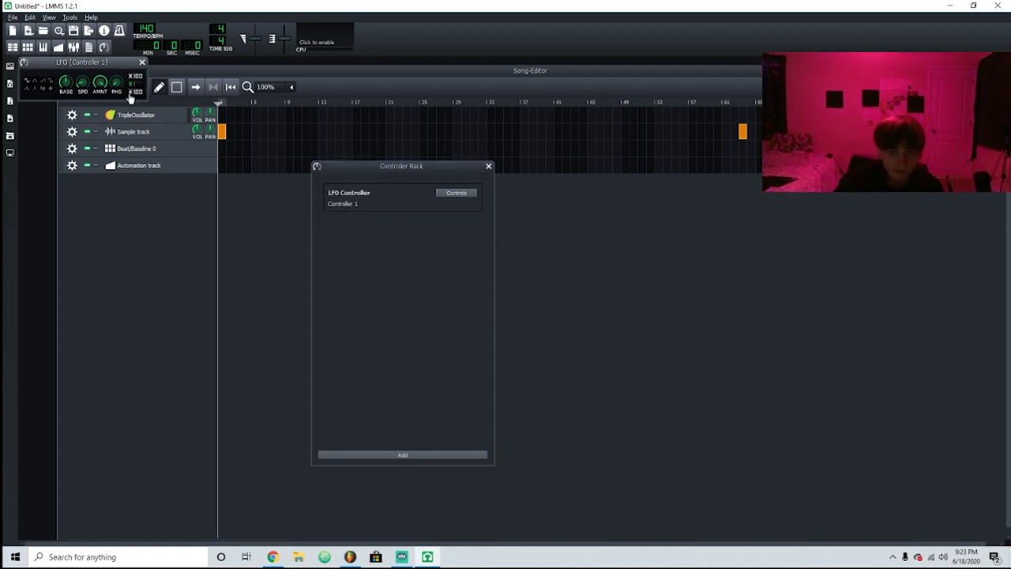
pyautogui.click(51, 91)
pyautogui.click(29, 89)
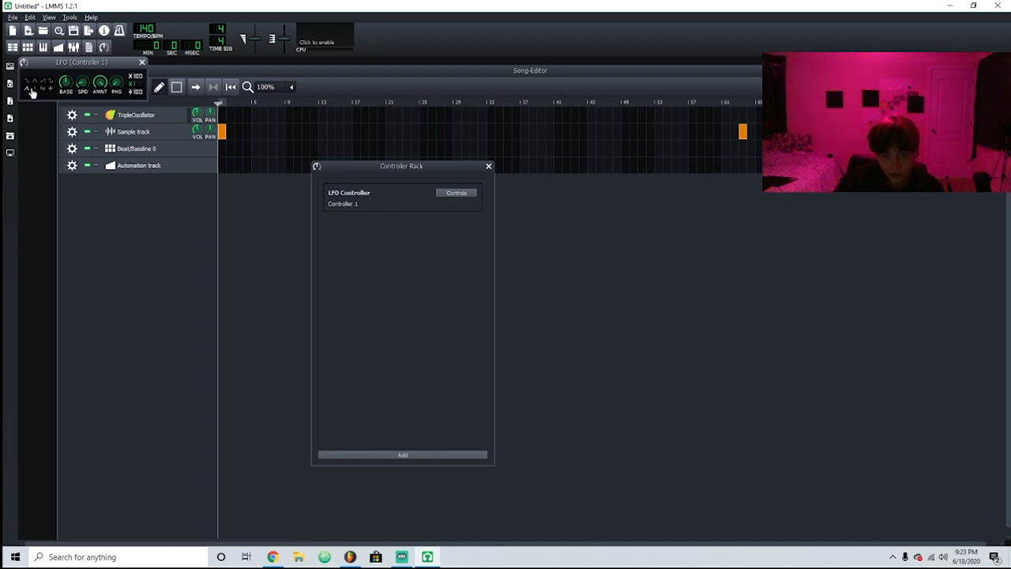
# Add four more LFO controllers to the Controller Rack and close the LFO controls of Controller 1
pyautogui.click(340, 200)
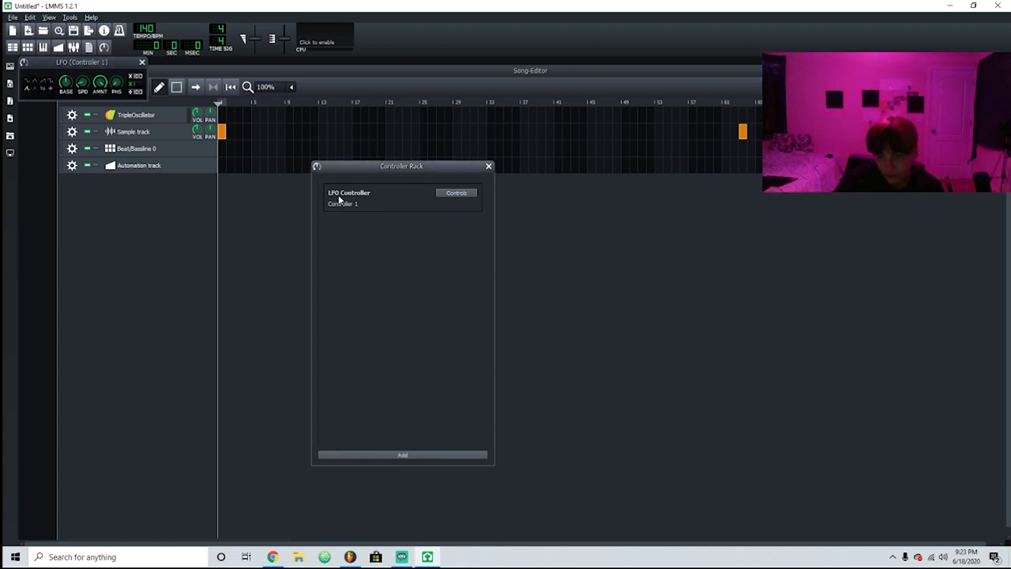
pyautogui.click(433, 454)
pyautogui.click(433, 454)
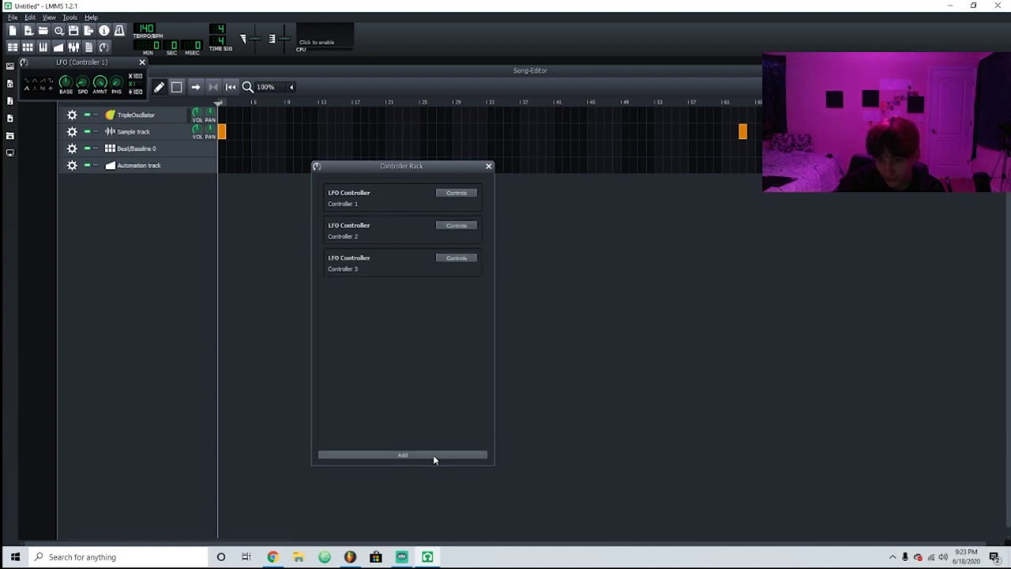
pyautogui.click(432, 454)
pyautogui.click(433, 455)
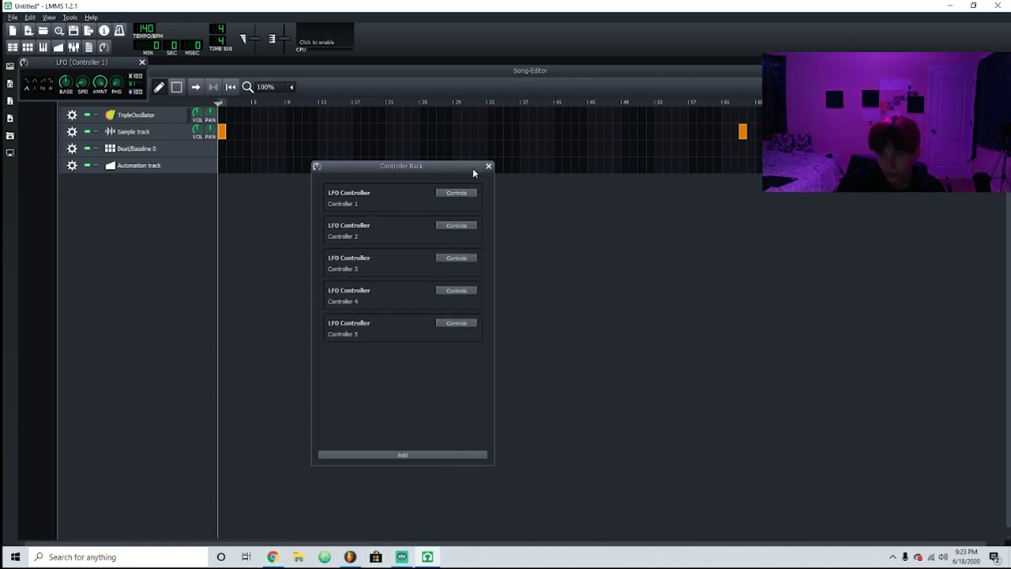
pyautogui.click(143, 62)
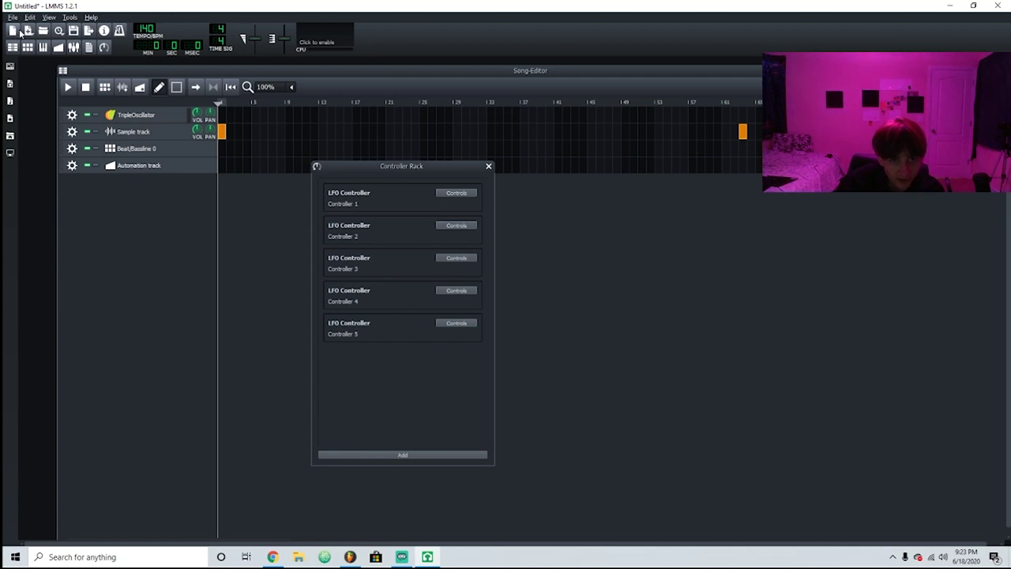
# Try the commands for a new project, a project from a template and opening a project, cancelling each save prompt
pyautogui.click(13, 31)
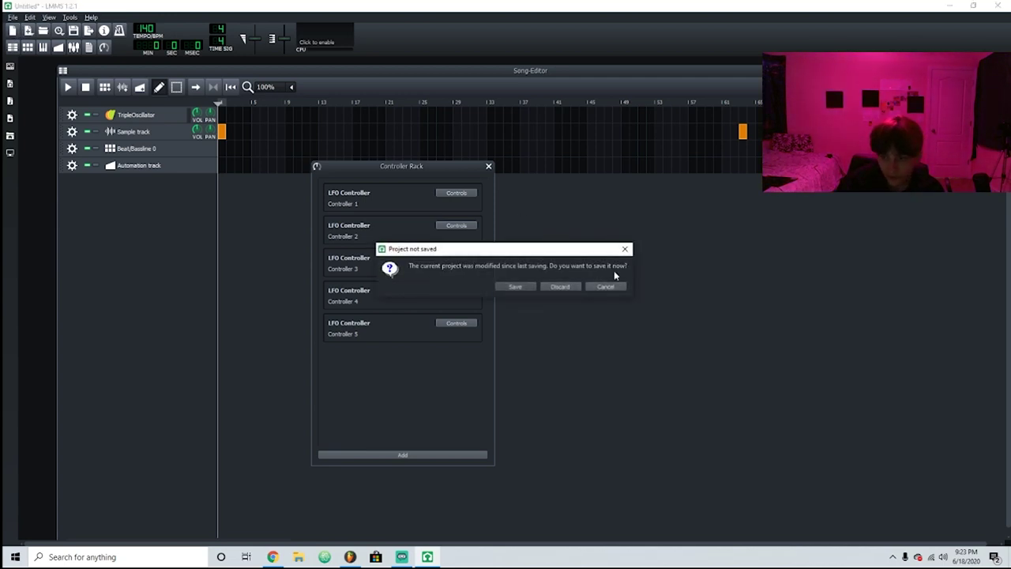
pyautogui.click(608, 286)
pyautogui.click(30, 31)
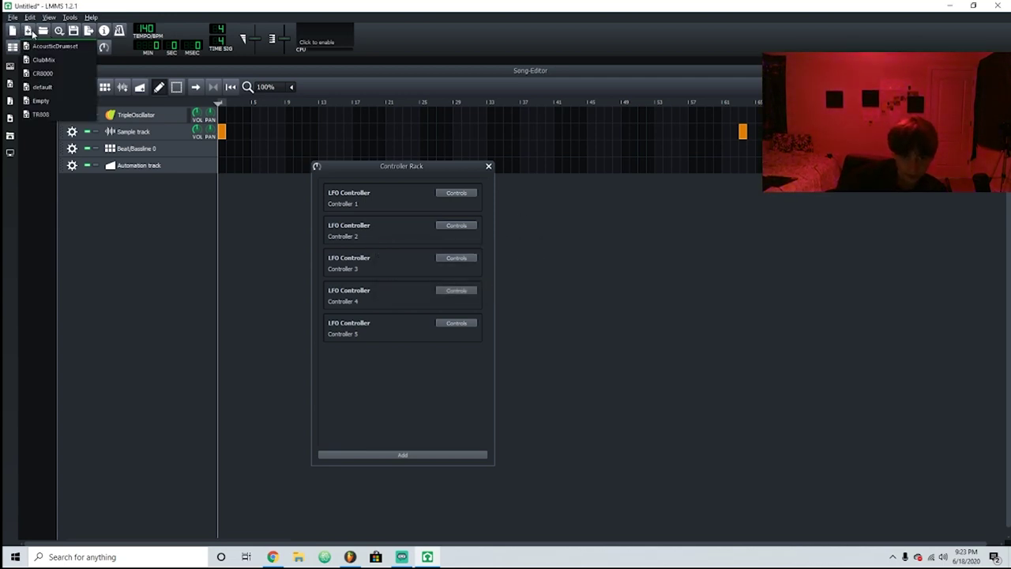
pyautogui.click(61, 69)
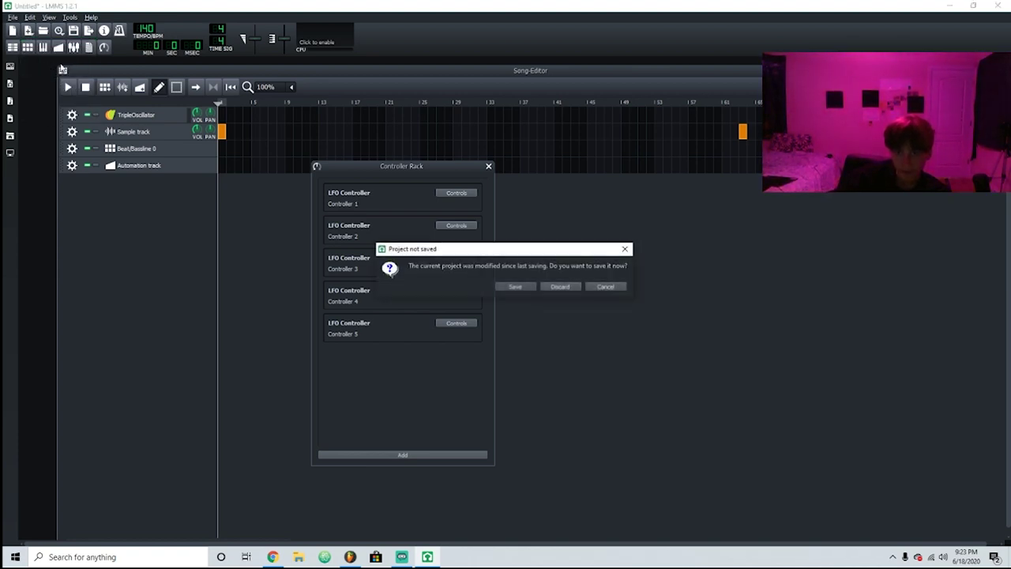
pyautogui.click(606, 287)
pyautogui.click(45, 33)
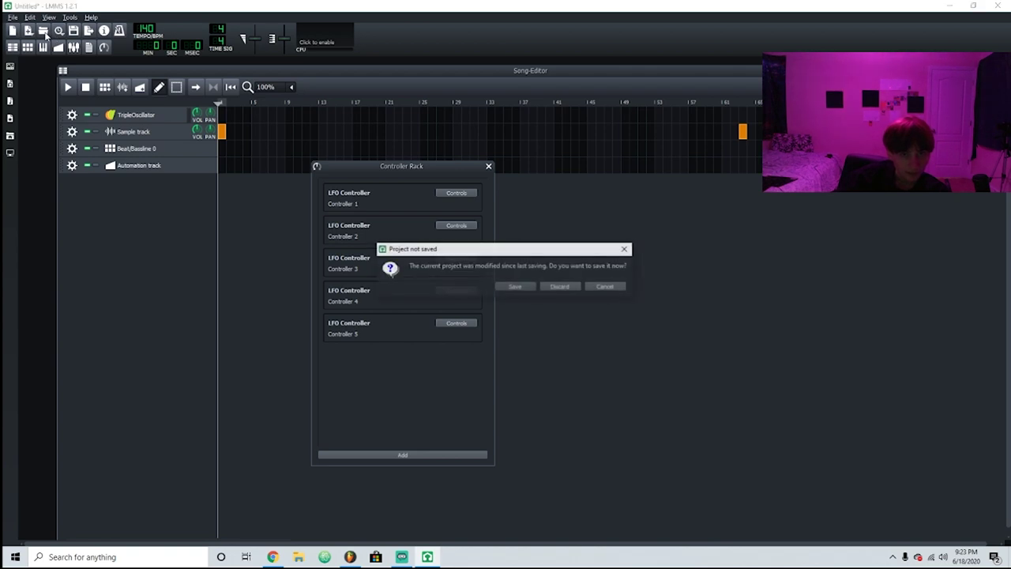
pyautogui.click(605, 288)
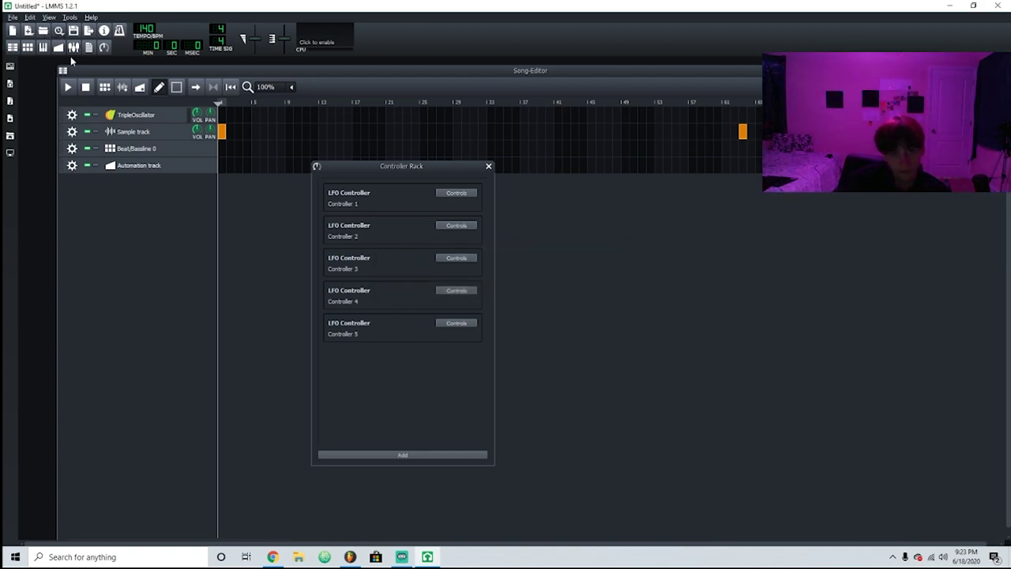
# Bring up the project export file dialog and cancel it without exporting
pyautogui.click(386, 216)
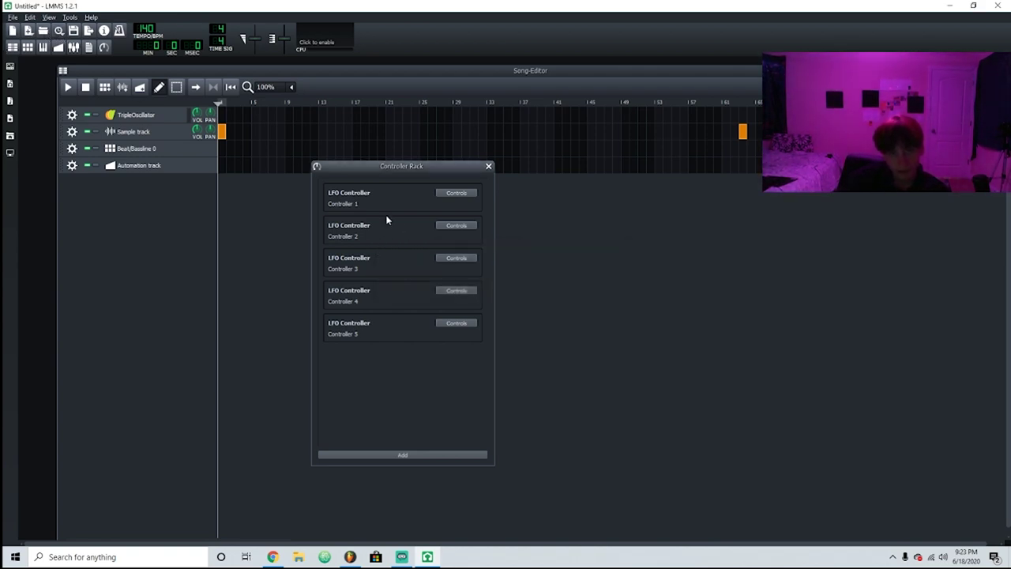
pyautogui.click(89, 32)
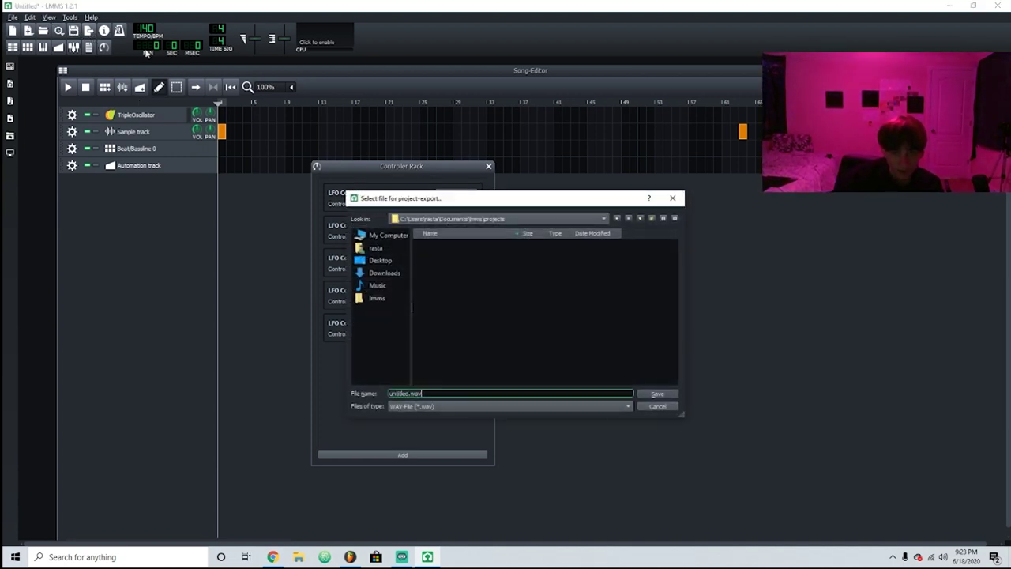
pyautogui.click(657, 406)
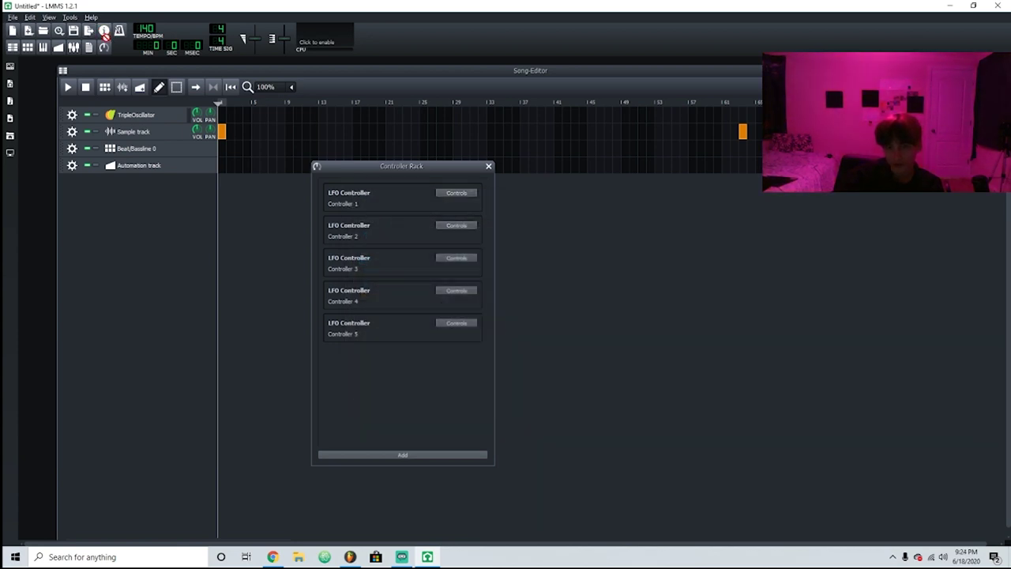
pyautogui.click(188, 269)
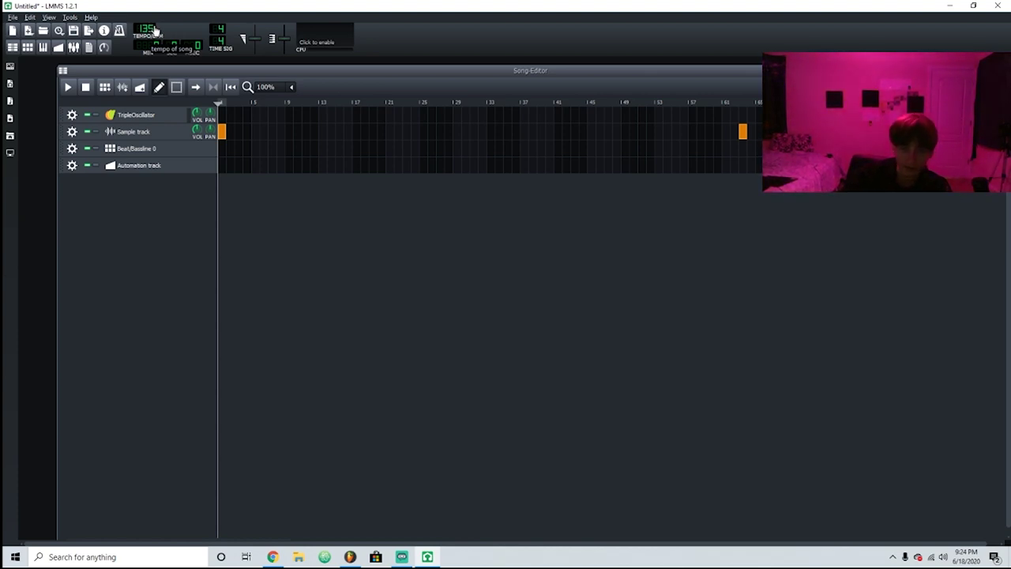
# Set the song tempo to 152 BPM
pyautogui.moveTo(144, 28); pyautogui.dragTo(144, 35)
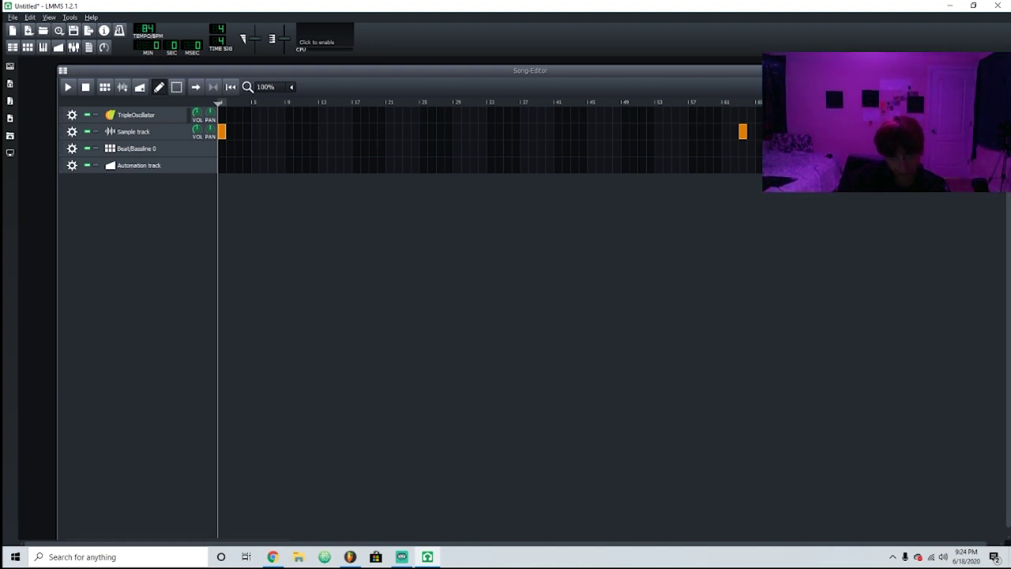
pyautogui.rightClick(147, 31)
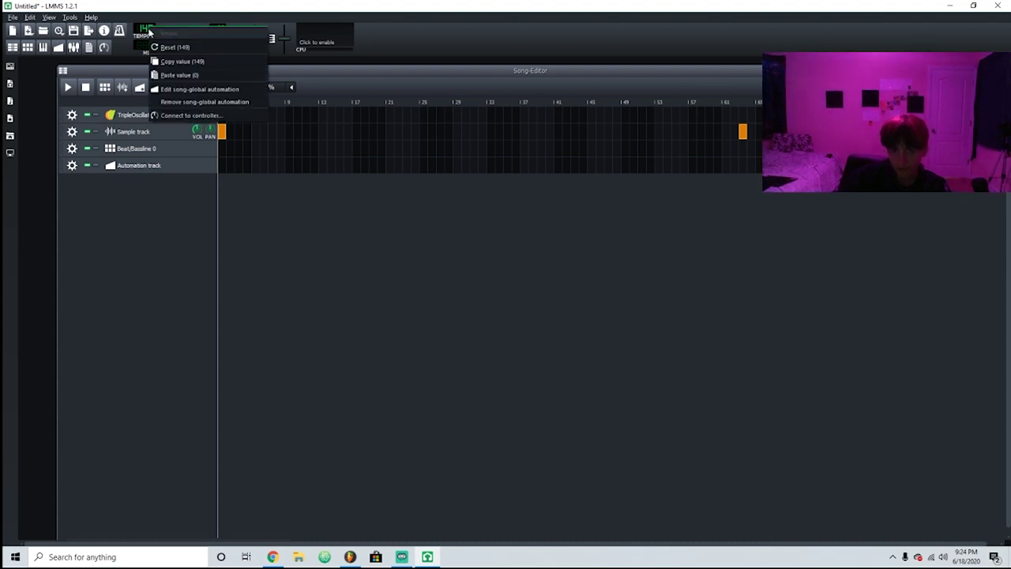
pyautogui.moveTo(148, 30); pyautogui.dragTo(150, 44)
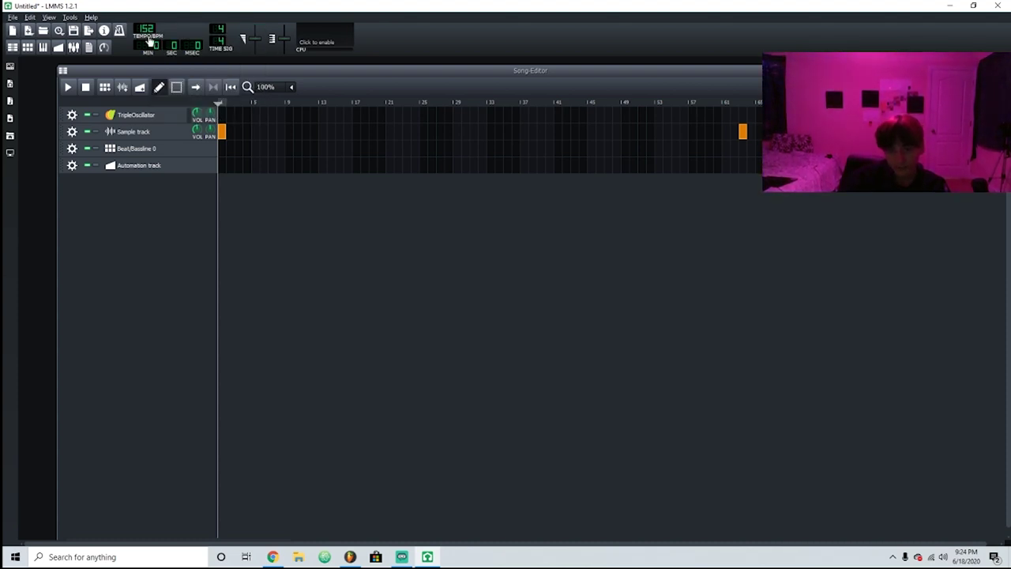
# Try the bar, beat and tick time display by moving the song position to bar 5 and back
pyautogui.click(158, 47)
pyautogui.click(158, 47)
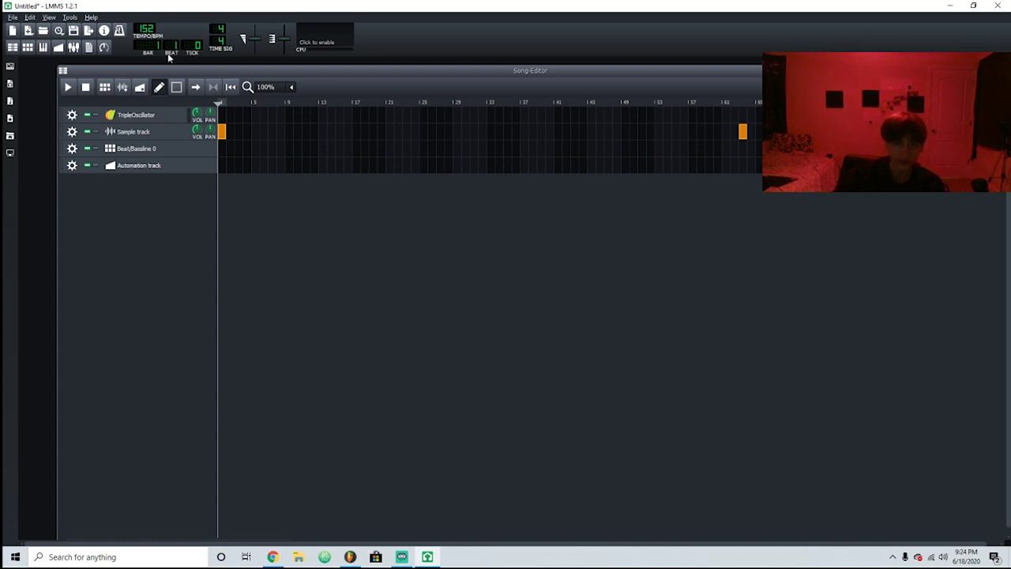
pyautogui.press('space')
pyautogui.press('space')
pyautogui.moveTo(221, 103); pyautogui.dragTo(254, 113)
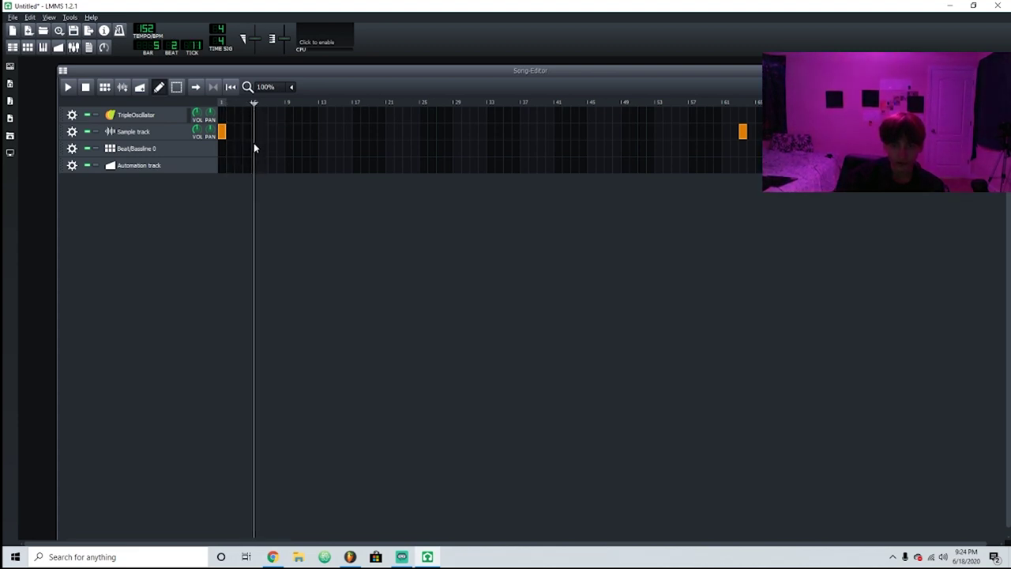
pyautogui.moveTo(255, 148); pyautogui.dragTo(185, 151)
pyautogui.click(172, 51)
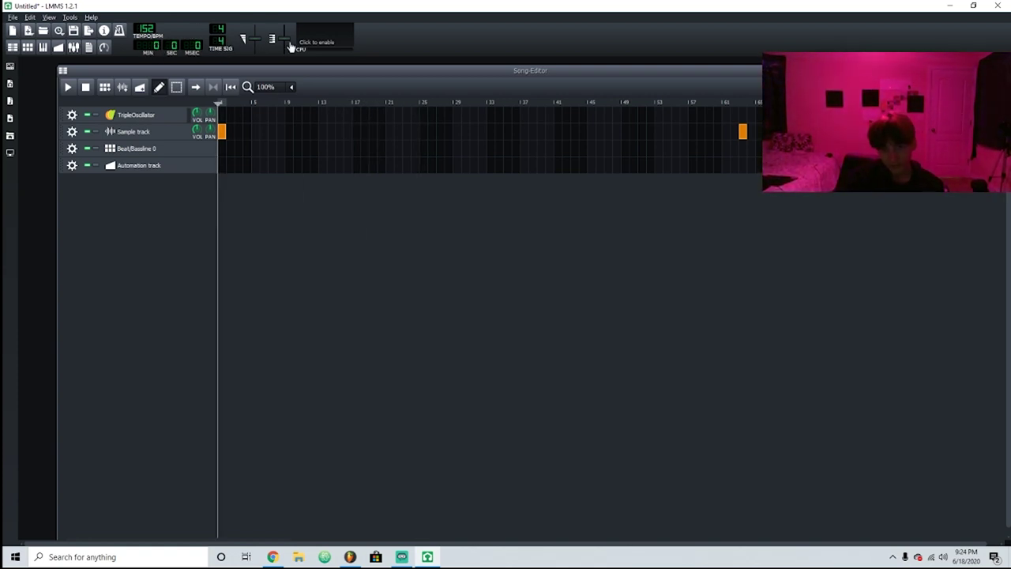
# Try adjusting the time signature's lower number and move the song position to about bar 18
pyautogui.moveTo(221, 42); pyautogui.dragTo(220, 37)
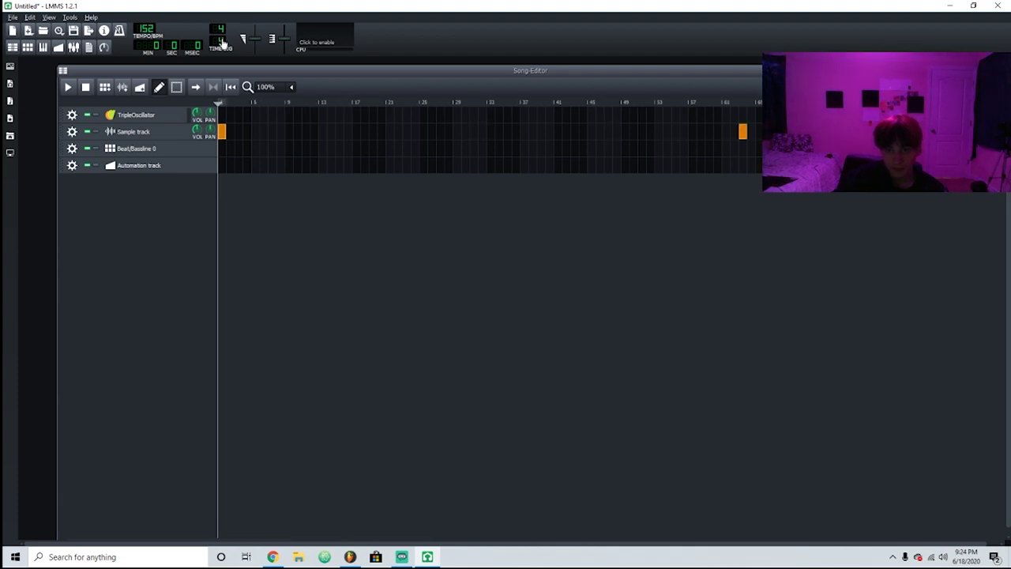
pyautogui.click(256, 41)
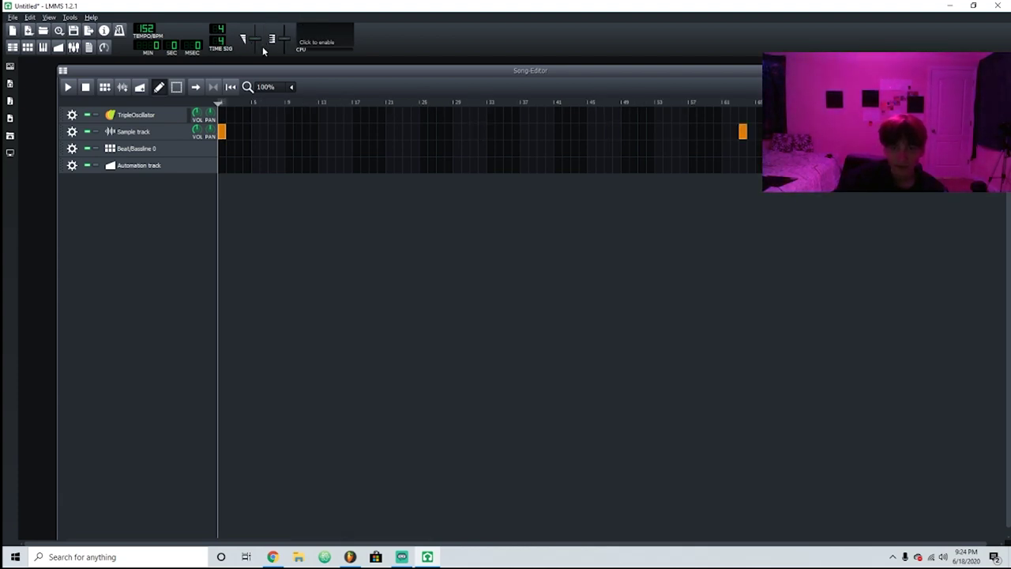
pyautogui.moveTo(231, 109); pyautogui.dragTo(181, 191)
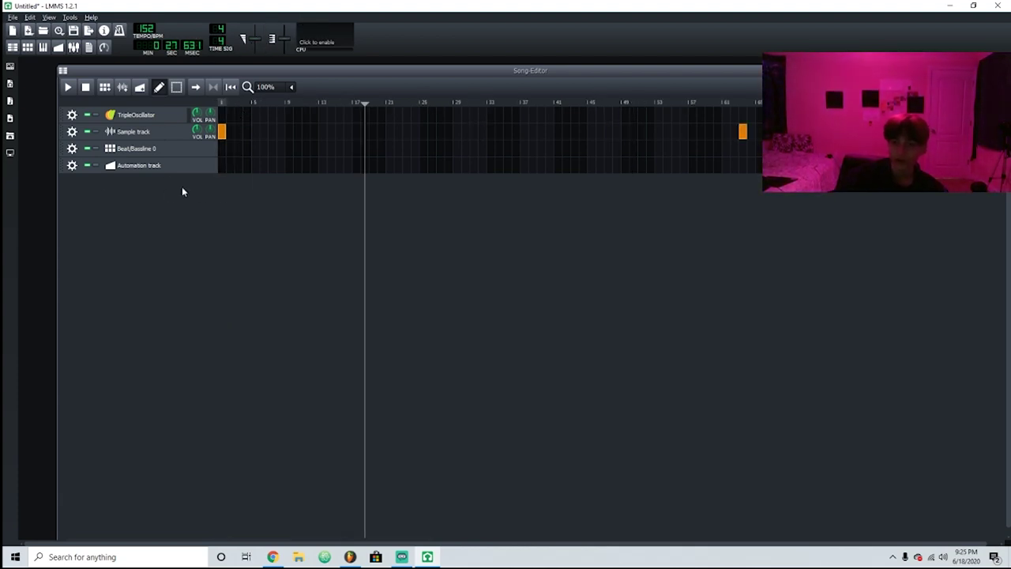
# Open the song-global automation of the master volume and lower its starting point to 0
pyautogui.rightClick(255, 42)
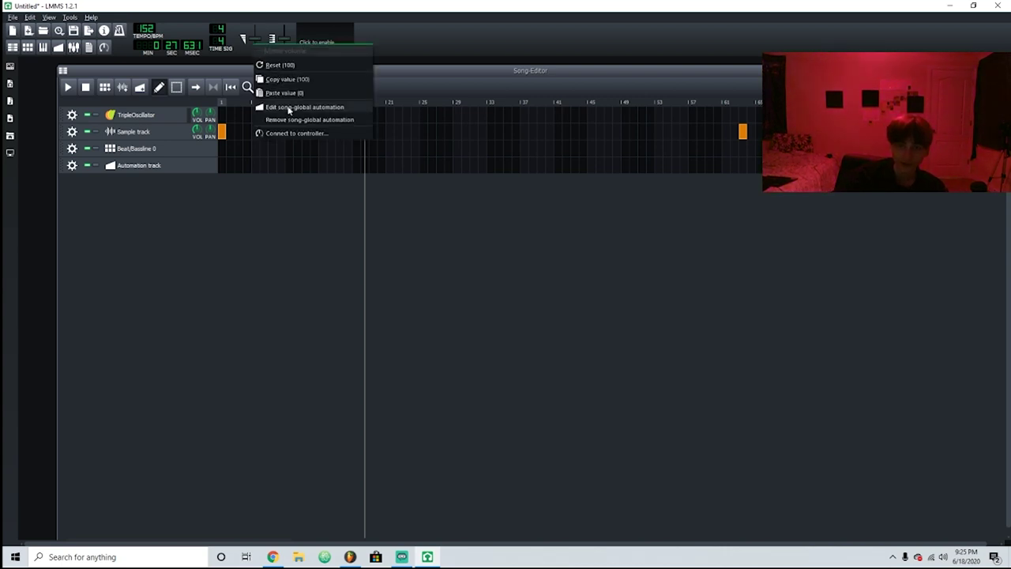
pyautogui.click(255, 40)
pyautogui.rightClick(259, 40)
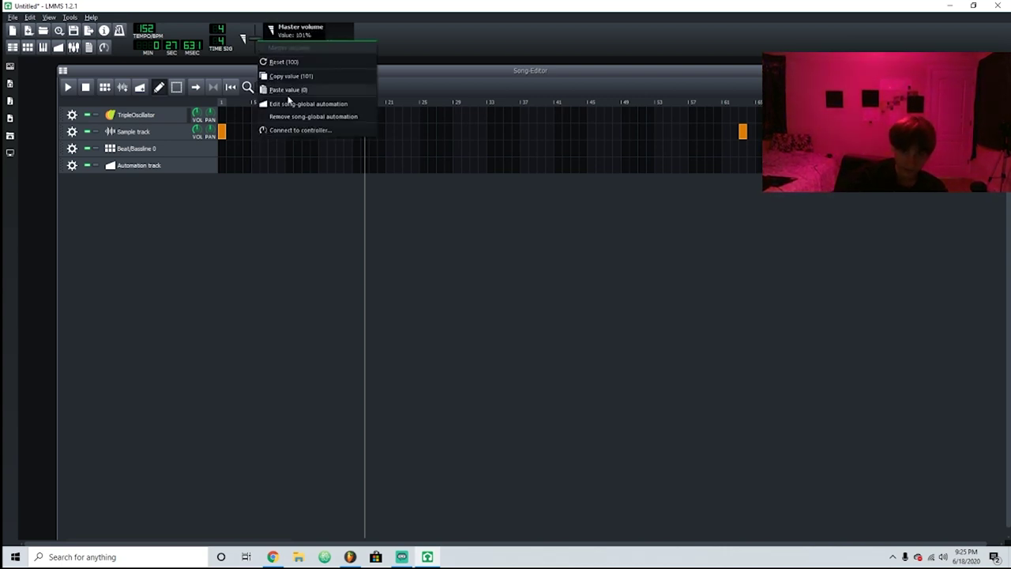
pyautogui.click(297, 106)
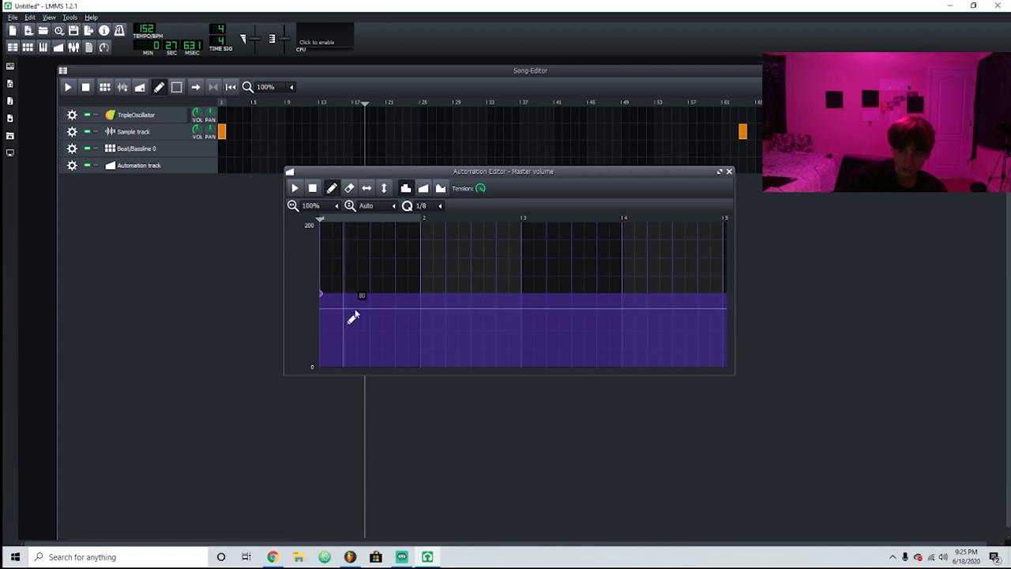
pyautogui.moveTo(350, 354); pyautogui.dragTo(327, 359)
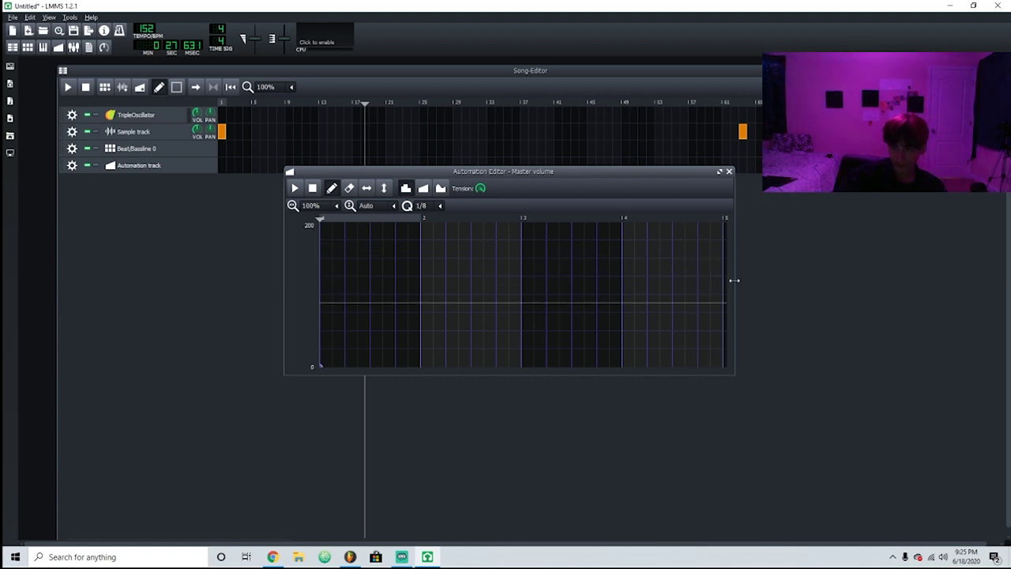
# Widen the Automation Editor, zoom it to 50% and place a higher volume point between bars 7 and 8
pyautogui.moveTo(733, 280); pyautogui.dragTo(918, 278)
pyautogui.click(336, 206)
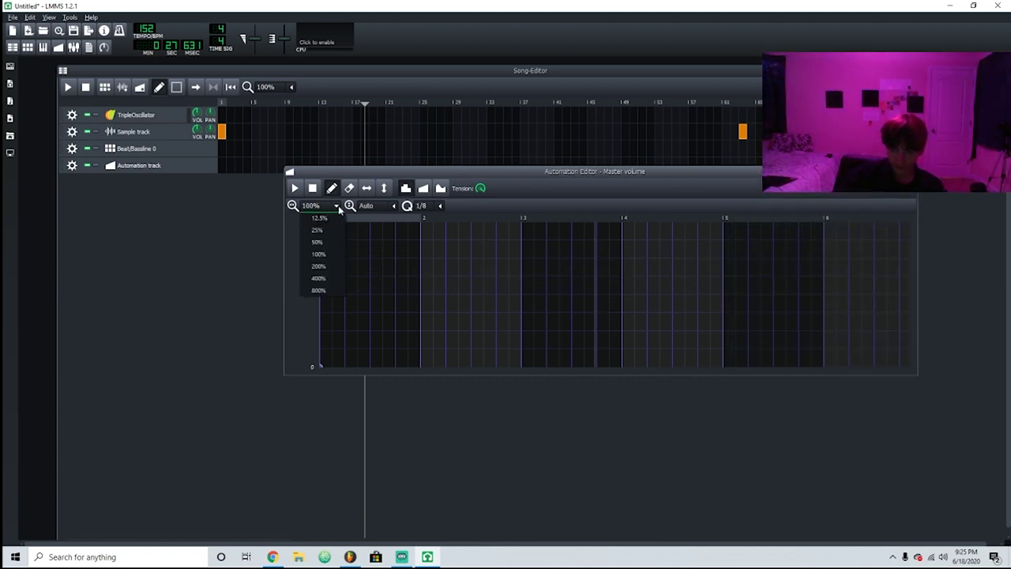
pyautogui.click(316, 244)
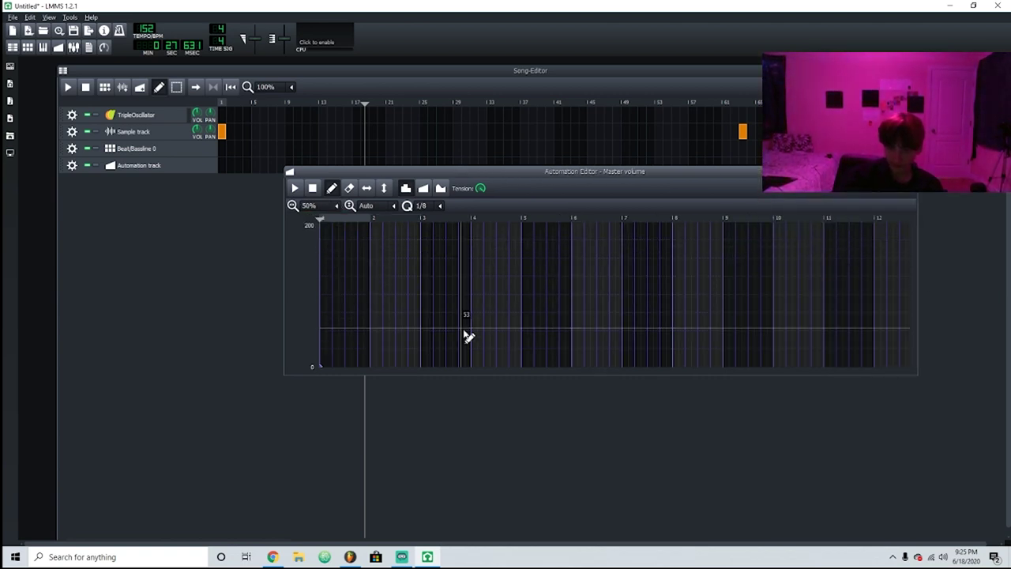
pyautogui.click(580, 321)
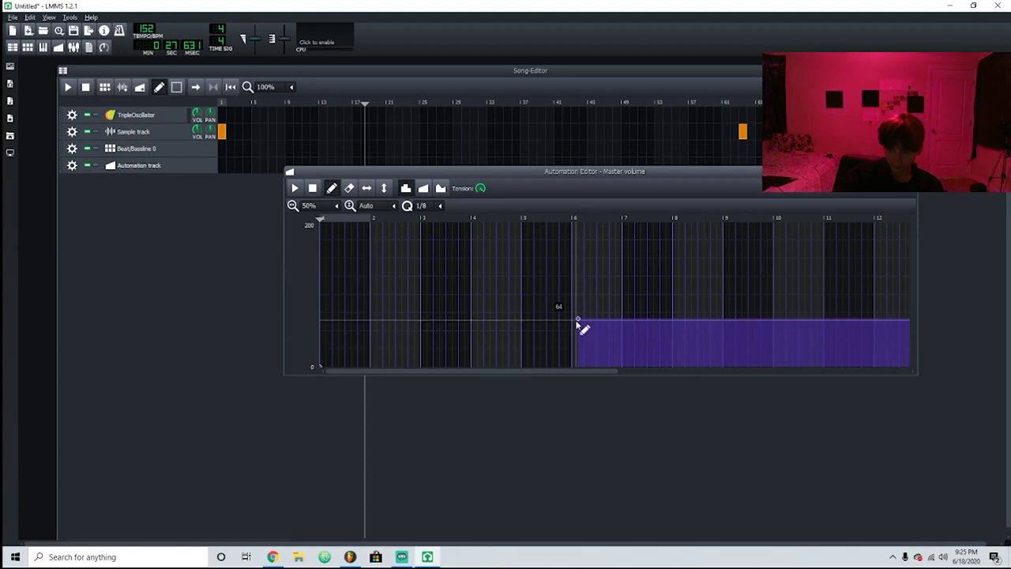
pyautogui.moveTo(578, 321); pyautogui.dragTo(652, 269)
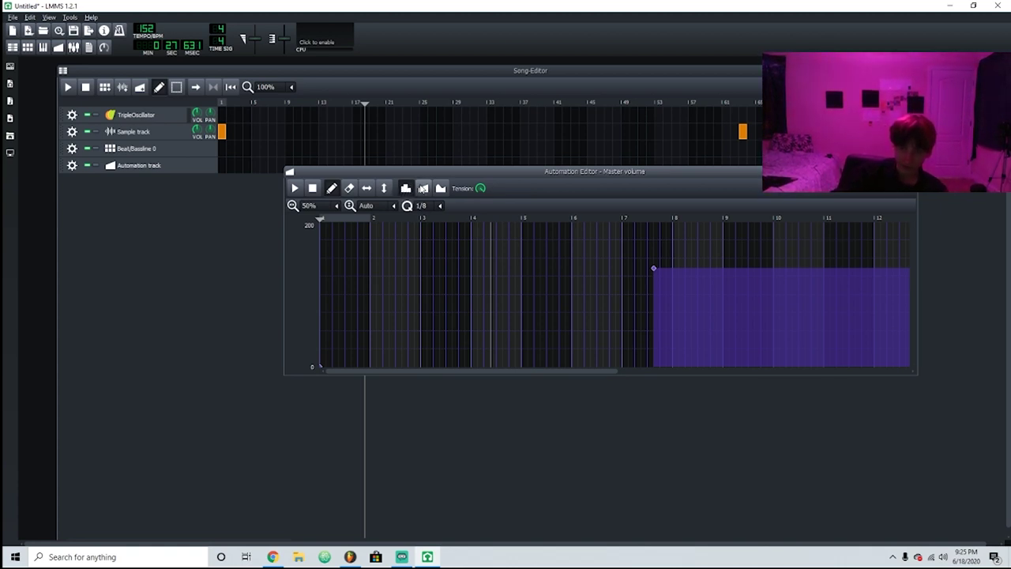
# Compare the linear, smooth and stepped progression types on the master volume automation
pyautogui.click(423, 188)
pyautogui.click(440, 188)
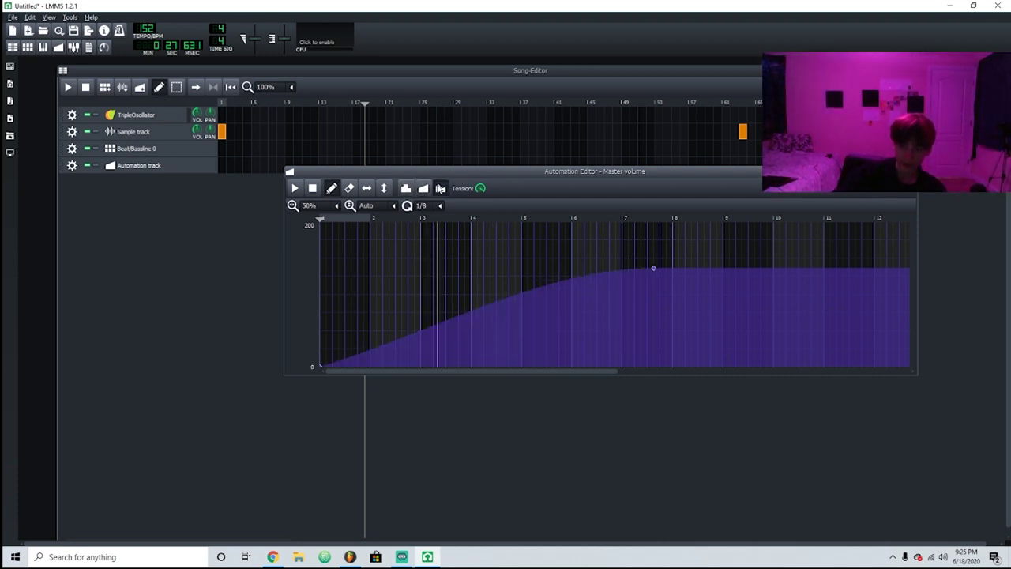
pyautogui.click(425, 189)
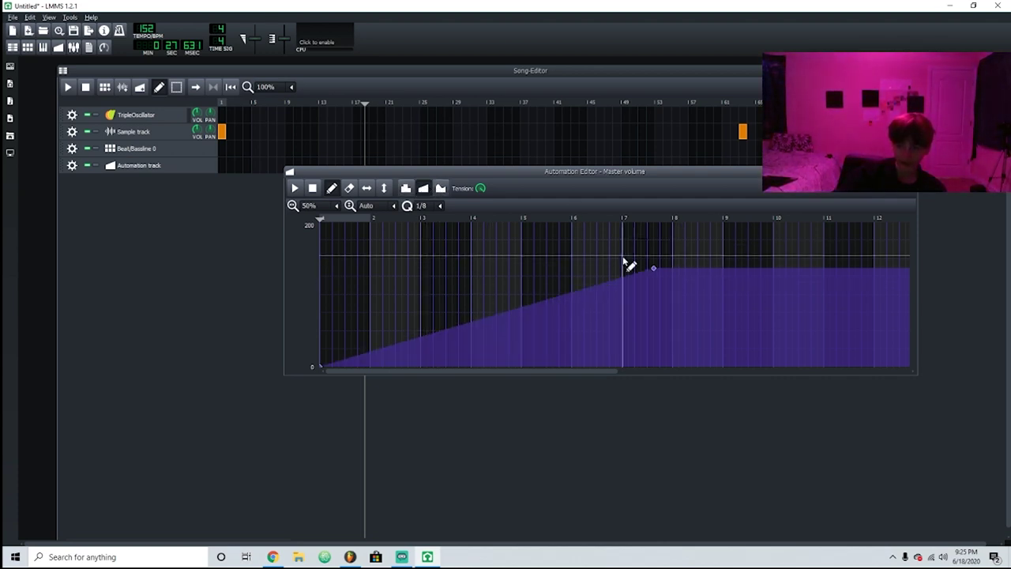
pyautogui.click(406, 188)
pyautogui.click(424, 188)
pyautogui.click(406, 188)
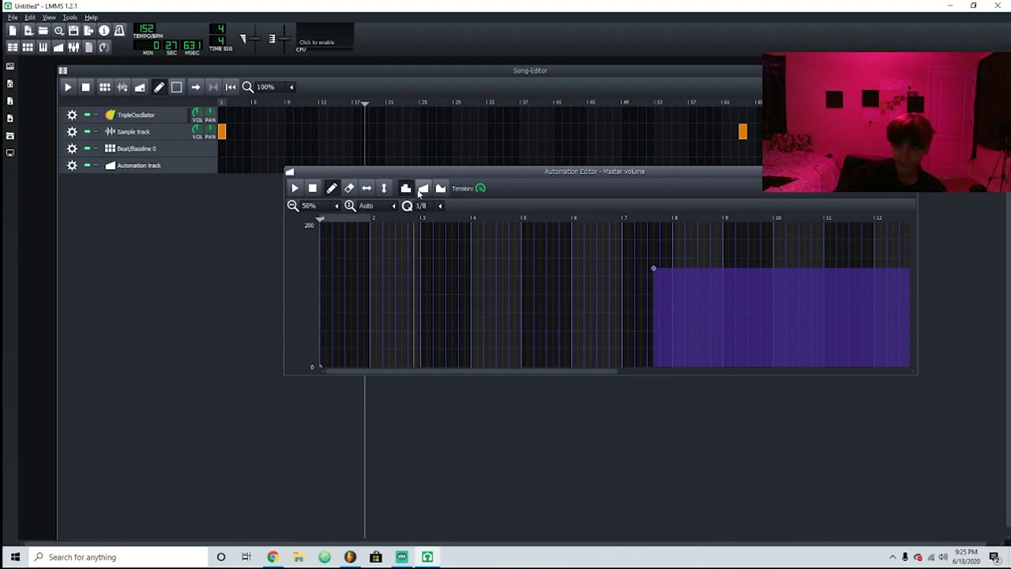
# Move the second master volume point to a lower level at bar 8 and apply the smooth curve progression
pyautogui.click(423, 188)
pyautogui.moveTo(652, 269); pyautogui.dragTo(672, 294)
pyautogui.click(439, 189)
# Move the song position to about bar 5, and try the master pitch at 12 semitones before returning it to centre
pyautogui.moveTo(219, 106); pyautogui.dragTo(253, 134)
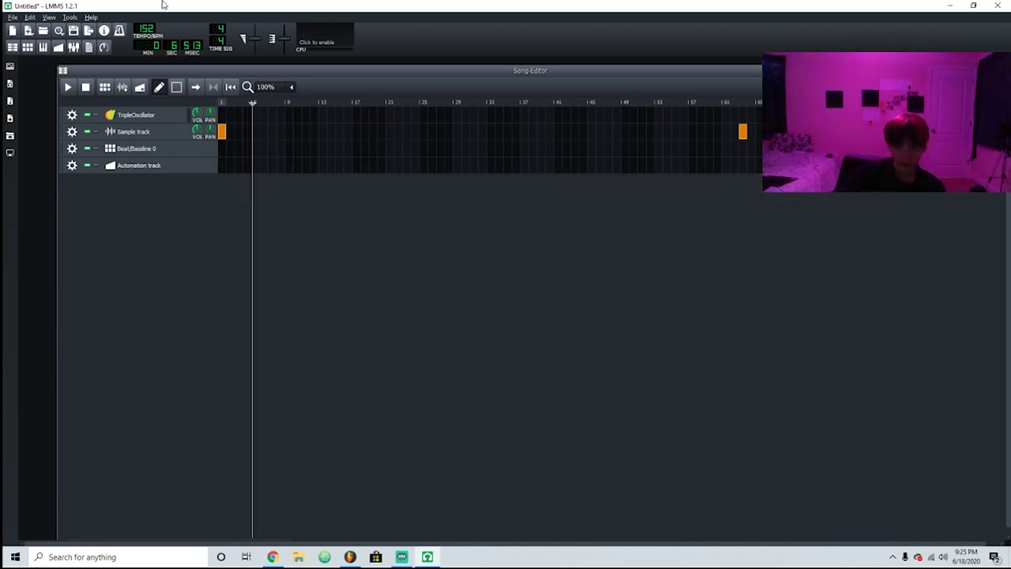
pyautogui.click(285, 40)
pyautogui.click(283, 40)
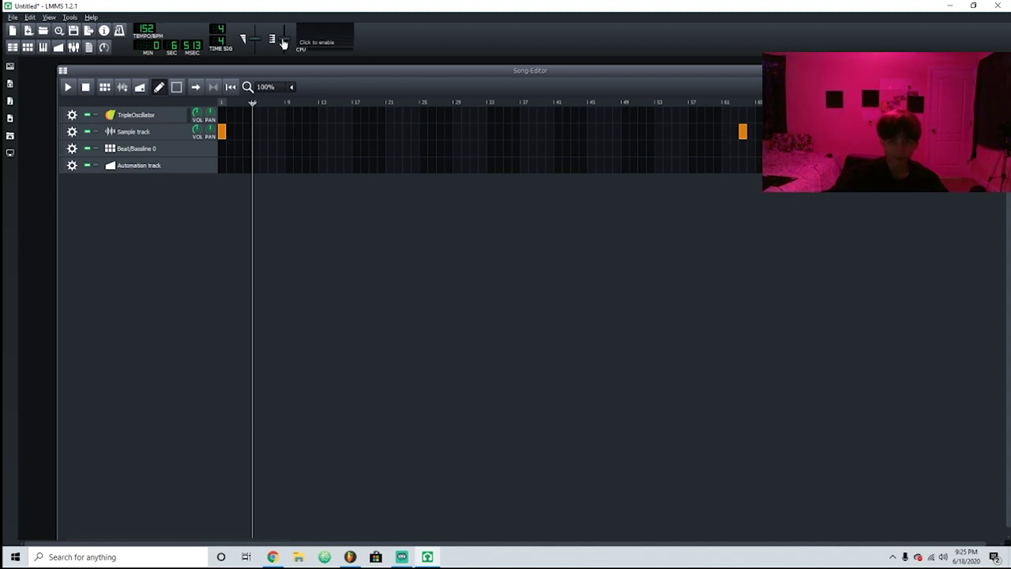
pyautogui.moveTo(283, 41); pyautogui.dragTo(285, 52)
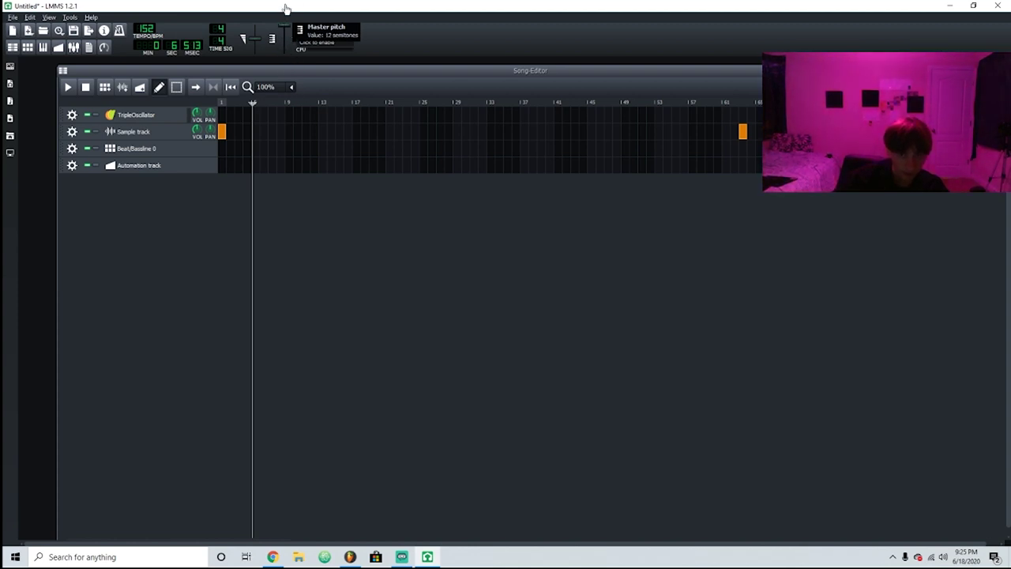
pyautogui.moveTo(286, 35); pyautogui.dragTo(294, 48)
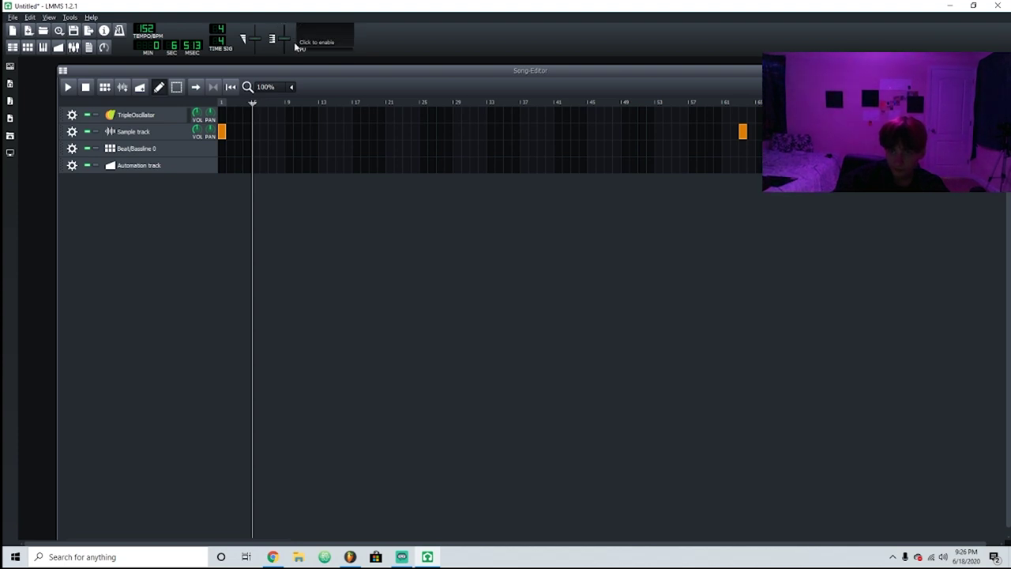
# Enable the master-output visualization and, with the song position at the start, stretch the first sample clip to about 15 bars
pyautogui.click(339, 32)
pyautogui.click(227, 103)
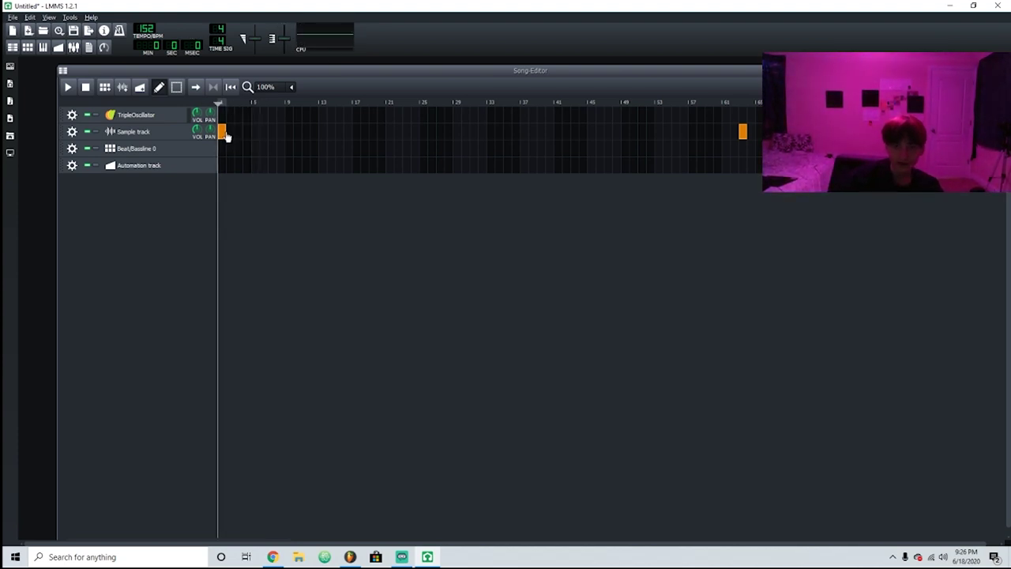
pyautogui.moveTo(226, 136); pyautogui.dragTo(343, 135)
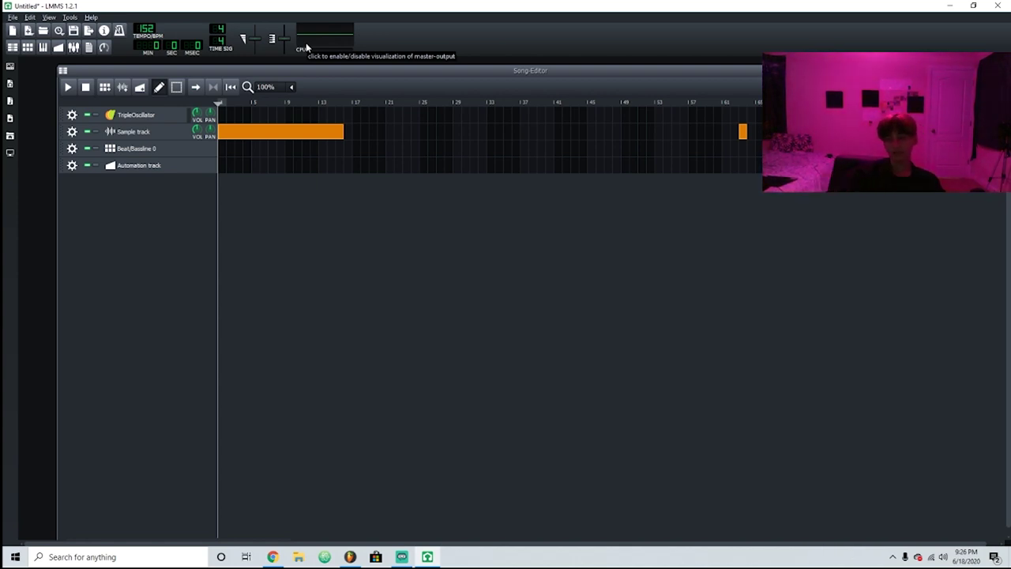
# Lower the master volume to its minimum and briefly play the song
pyautogui.moveTo(257, 34); pyautogui.dragTo(232, 95)
pyautogui.press('space')
pyautogui.press('space')
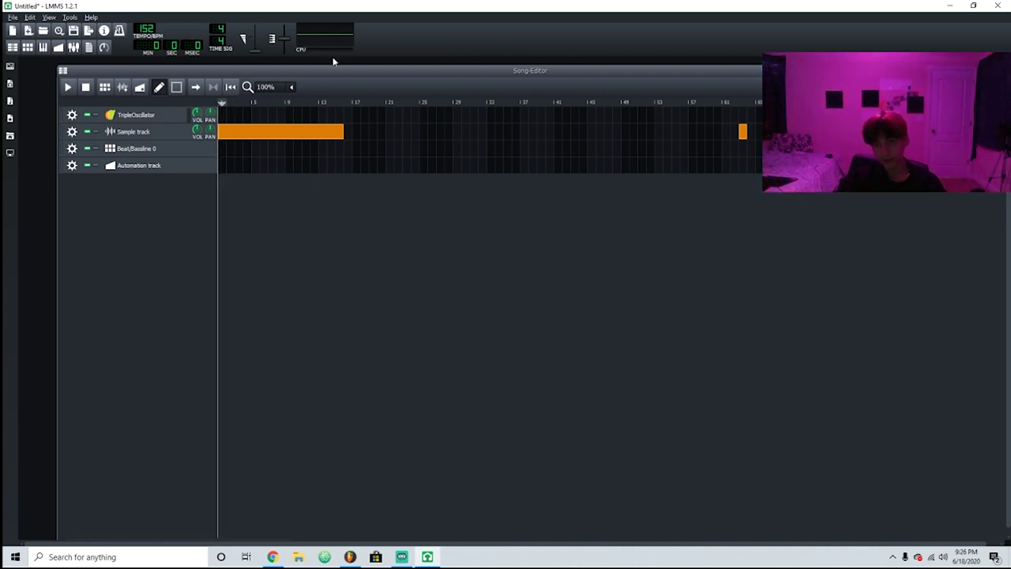
# Show the Beat+Bassline Editor and view the list of available instrument plugins
pyautogui.click(29, 48)
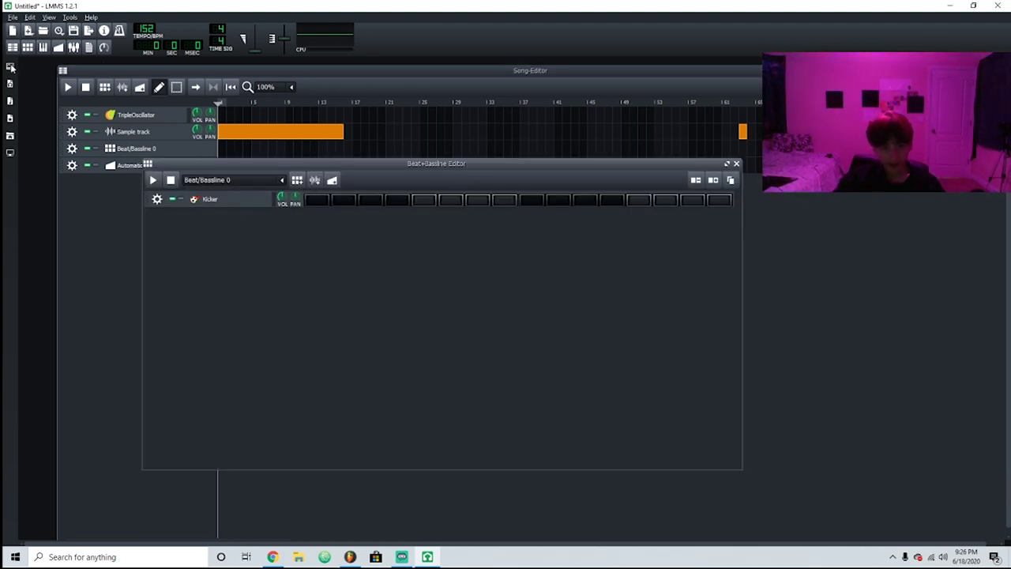
pyautogui.click(10, 66)
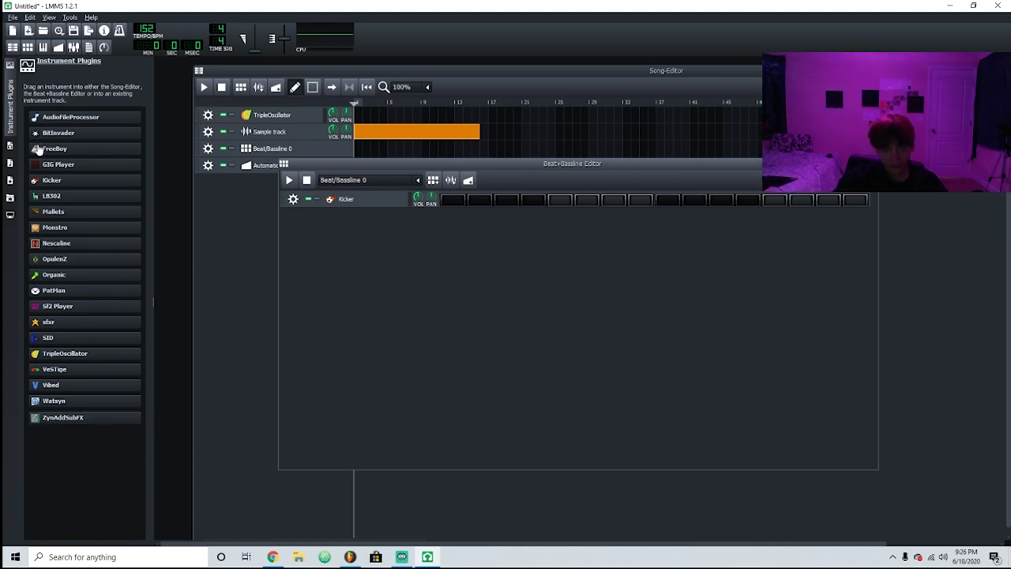
pyautogui.click(9, 158)
# Browse My Projects and check the contents of the tutorials folder
pyautogui.click(9, 103)
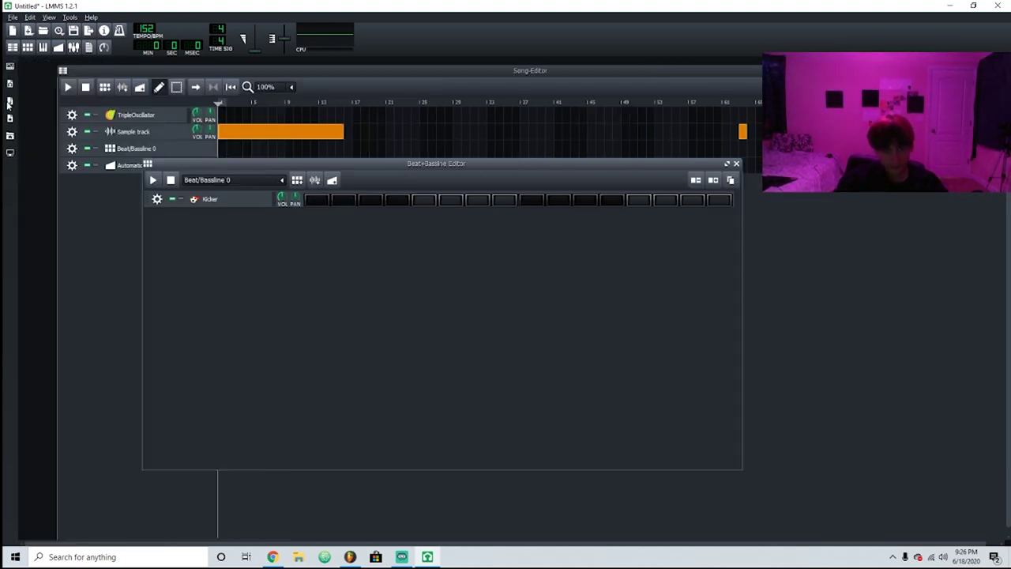
pyautogui.click(8, 100)
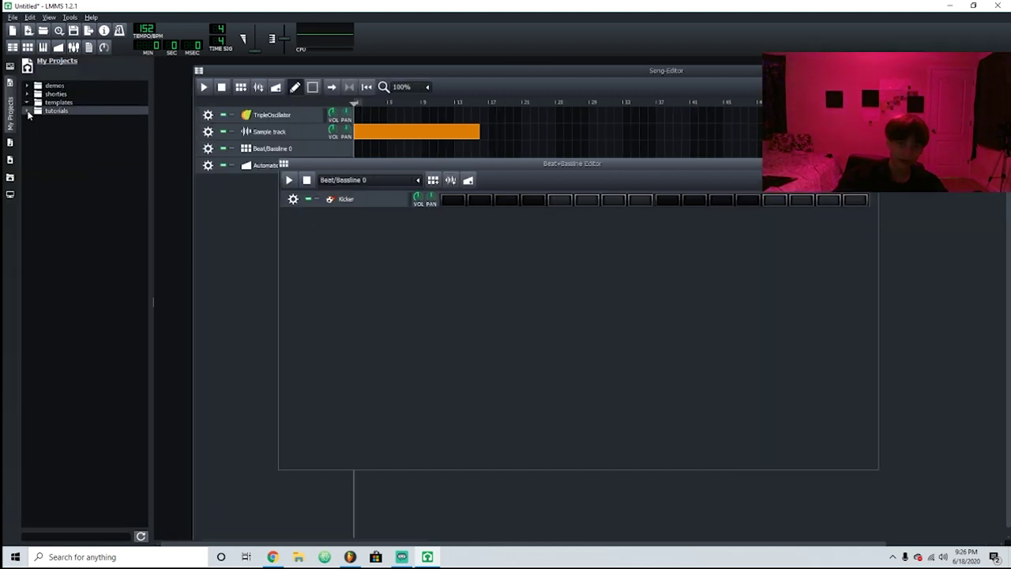
pyautogui.click(29, 111)
pyautogui.click(30, 113)
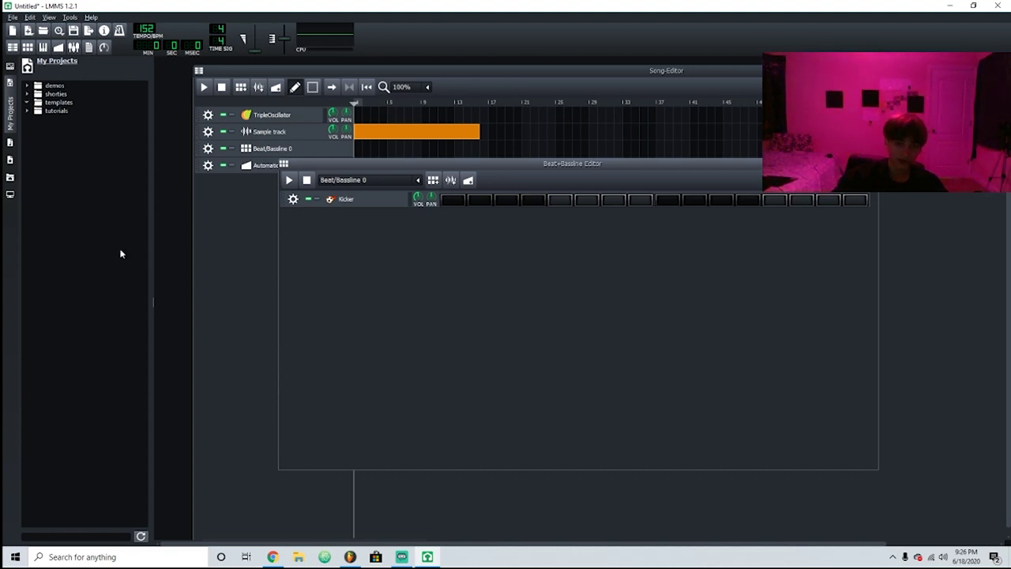
# Preview several factory samples in the drums folder of My Samples, including clav01.ogg and snare01.ogg
pyautogui.click(10, 143)
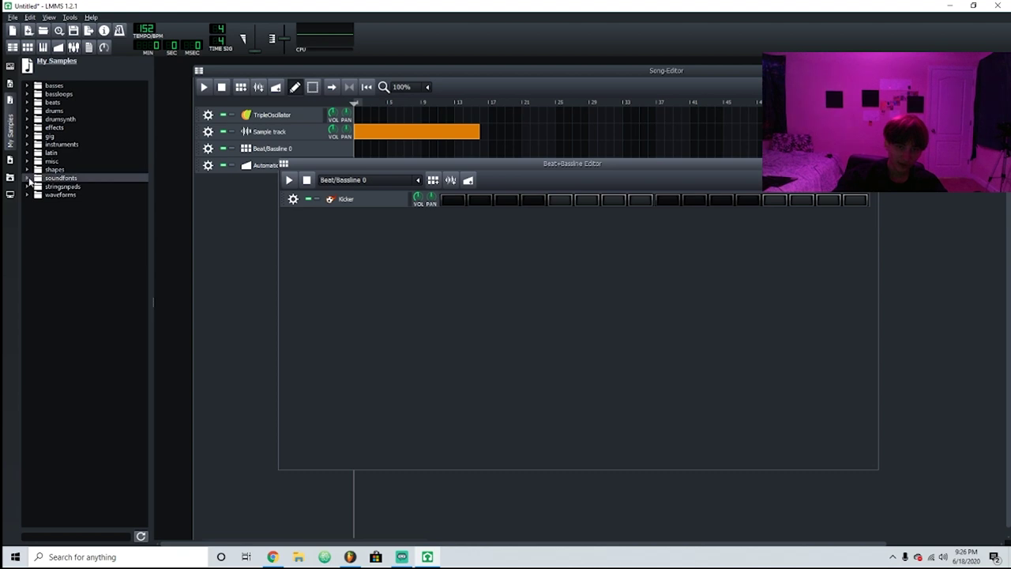
pyautogui.click(29, 103)
pyautogui.click(28, 104)
pyautogui.click(27, 111)
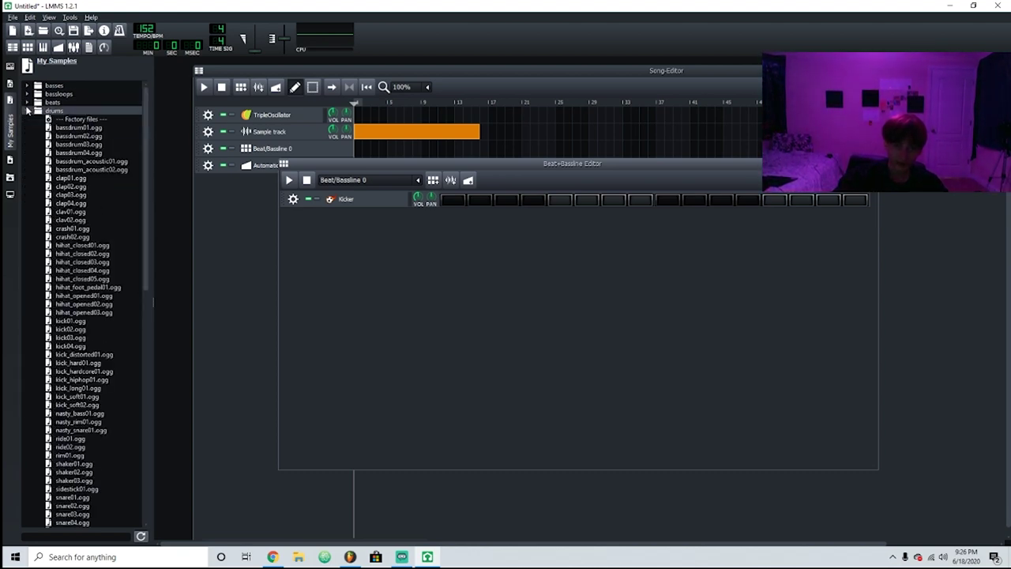
pyautogui.click(47, 153)
pyautogui.click(93, 185)
pyautogui.click(85, 213)
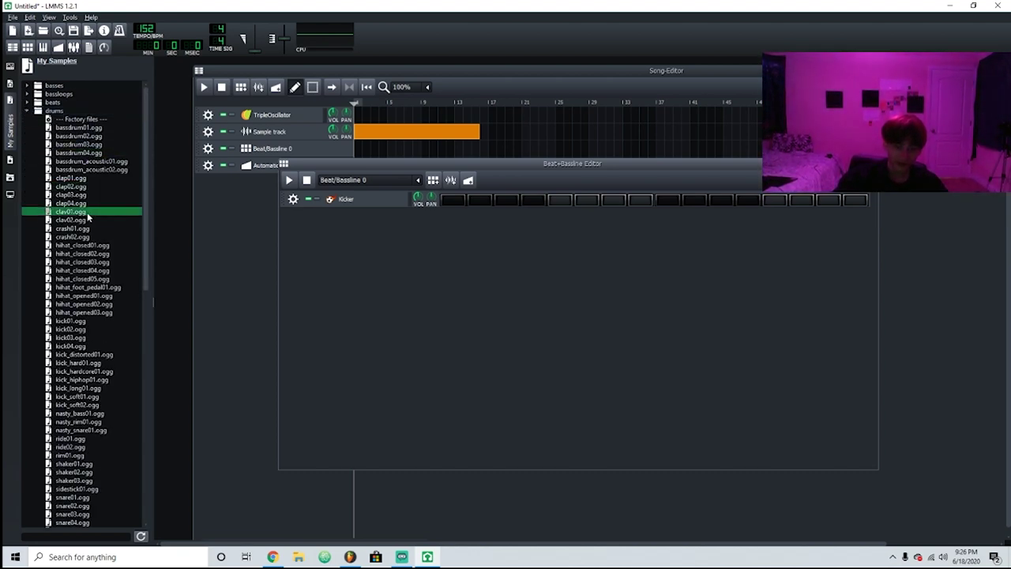
pyautogui.click(86, 245)
pyautogui.scroll(-5, 87, 261)
pyautogui.click(91, 330)
pyautogui.click(71, 370)
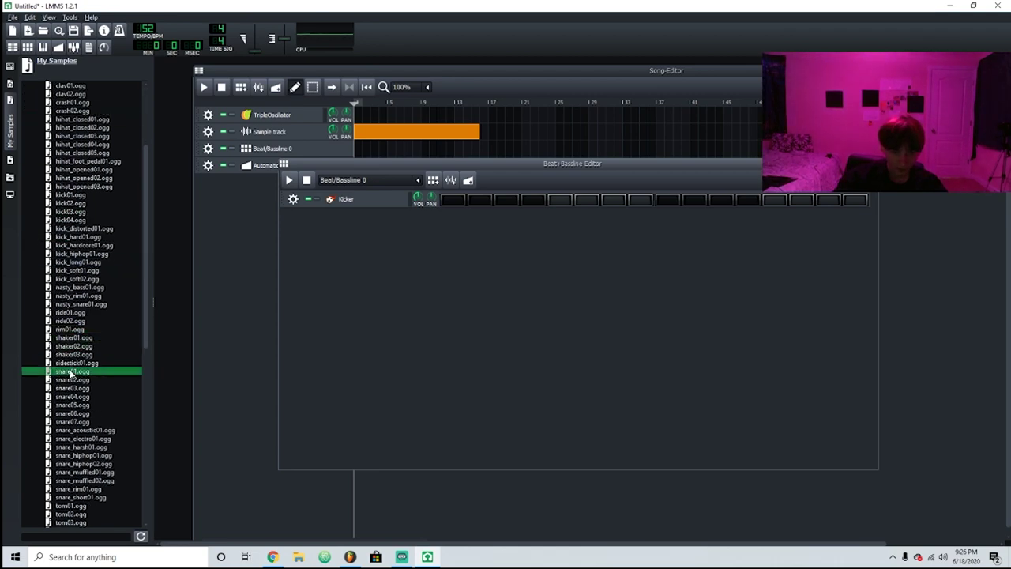
# Look through the remaining drum samples, collapse the drums and drumsynth folders, and widen the sample browser
pyautogui.scroll(-7, 55, 418)
pyautogui.scroll(-8, 56, 443)
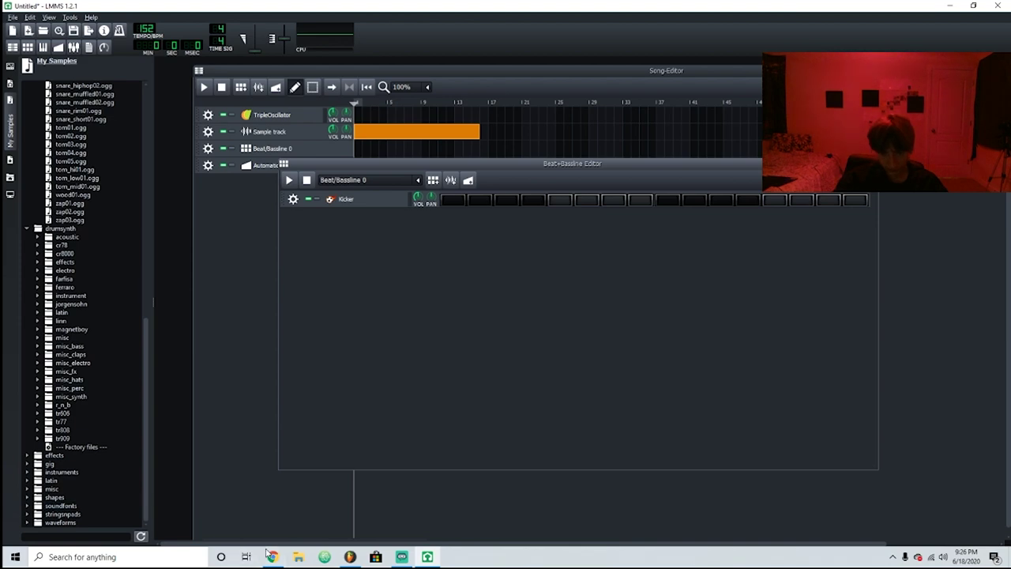
pyautogui.scroll(20, 102, 452)
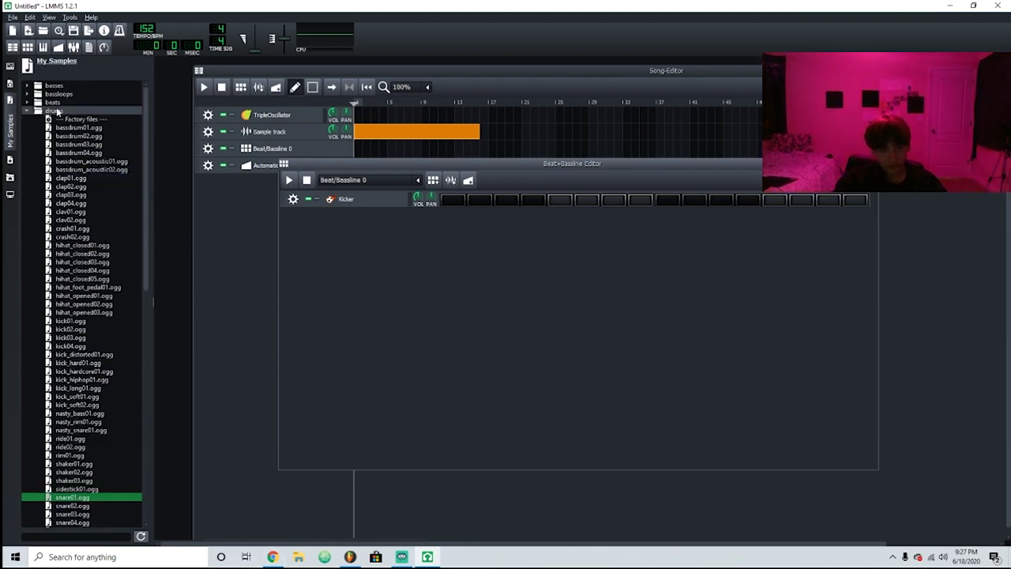
pyautogui.click(27, 111)
pyautogui.click(26, 120)
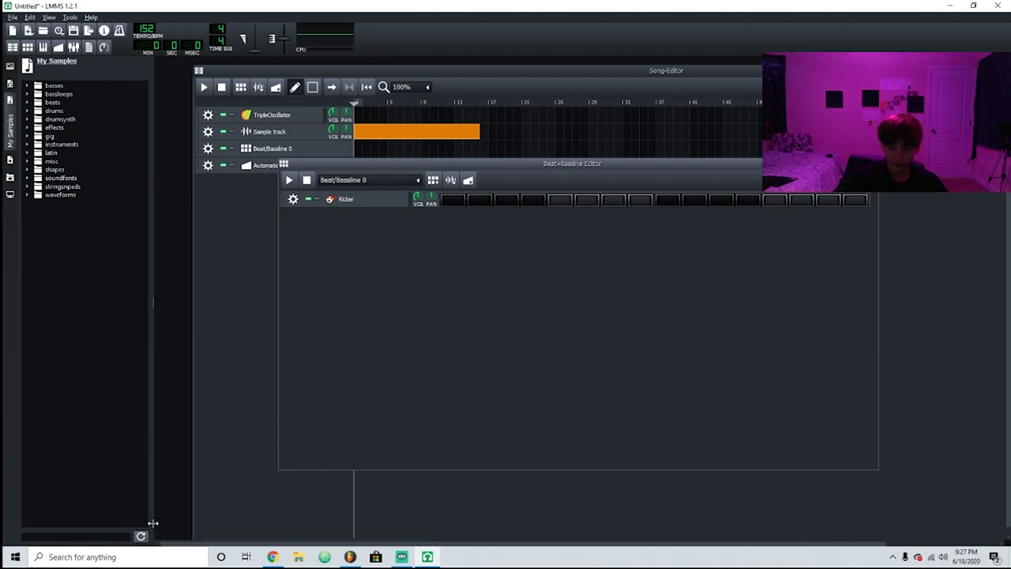
pyautogui.moveTo(153, 522); pyautogui.dragTo(241, 522)
# Switch to File Explorer and open the Indigo Drum Kit folder inside Drumkits on the E: volume
pyautogui.click(298, 556)
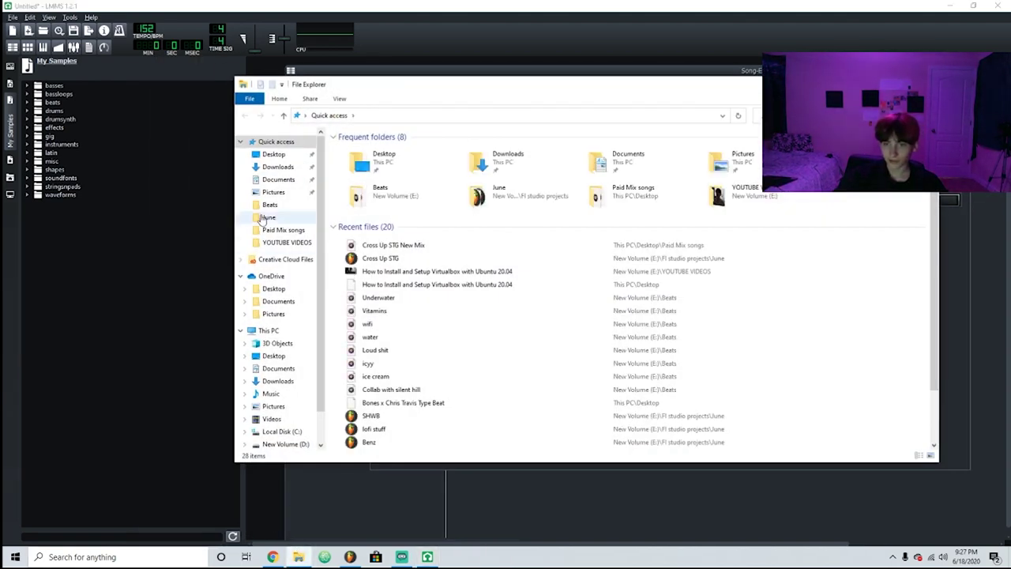
pyautogui.click(281, 431)
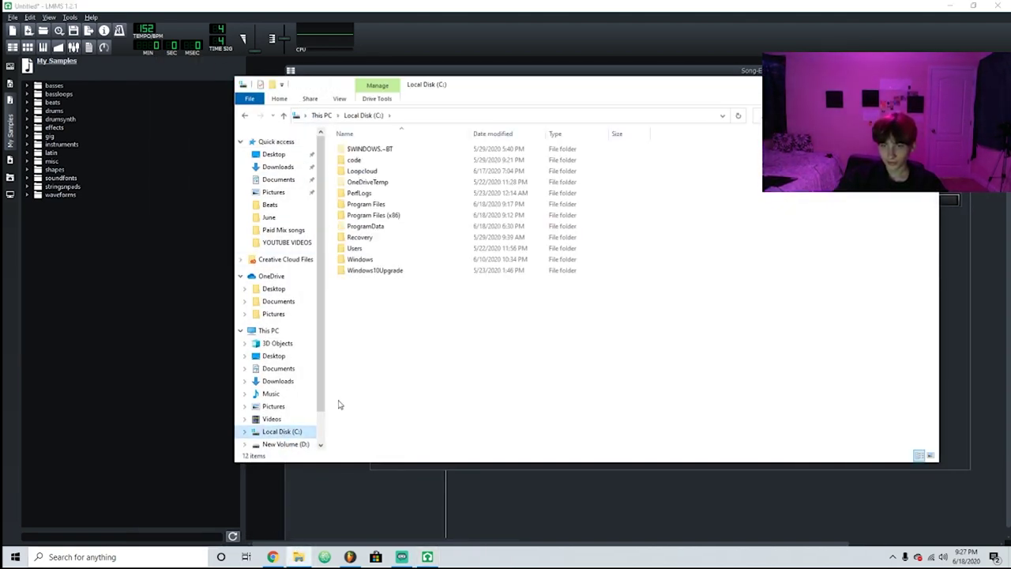
pyautogui.scroll(-1, 293, 368)
pyautogui.click(288, 410)
pyautogui.click(293, 422)
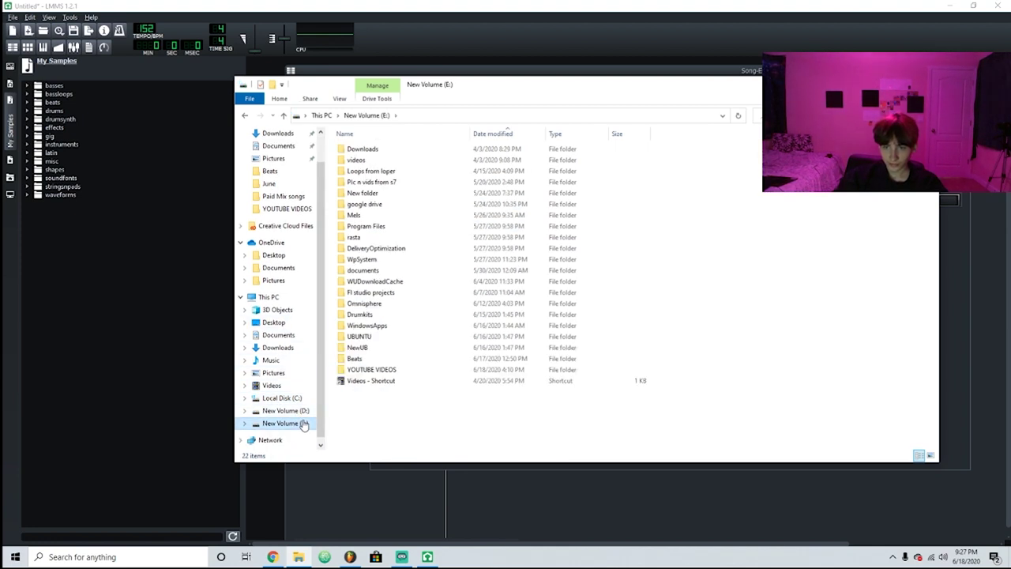
pyautogui.doubleClick(361, 314)
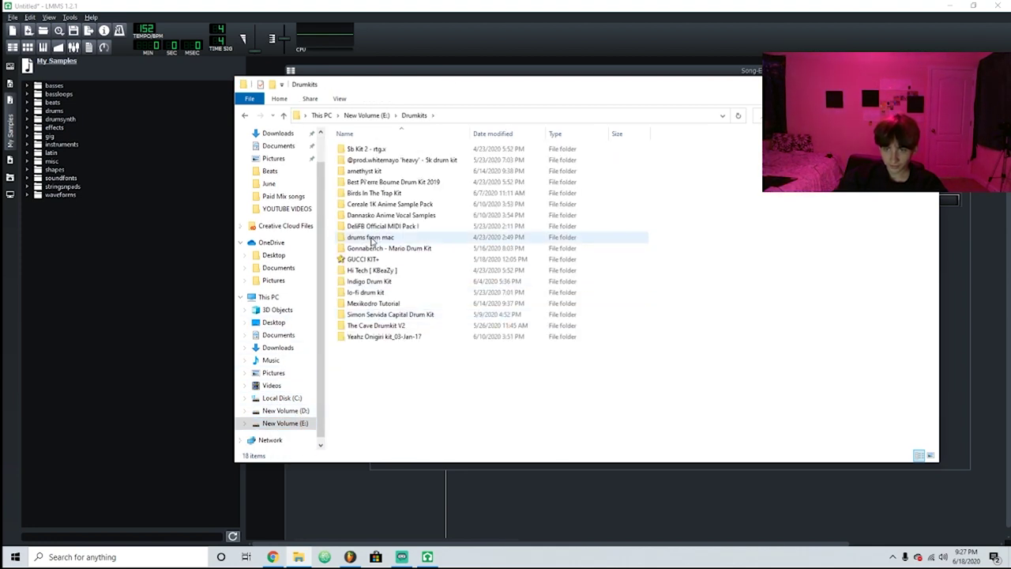
pyautogui.doubleClick(387, 281)
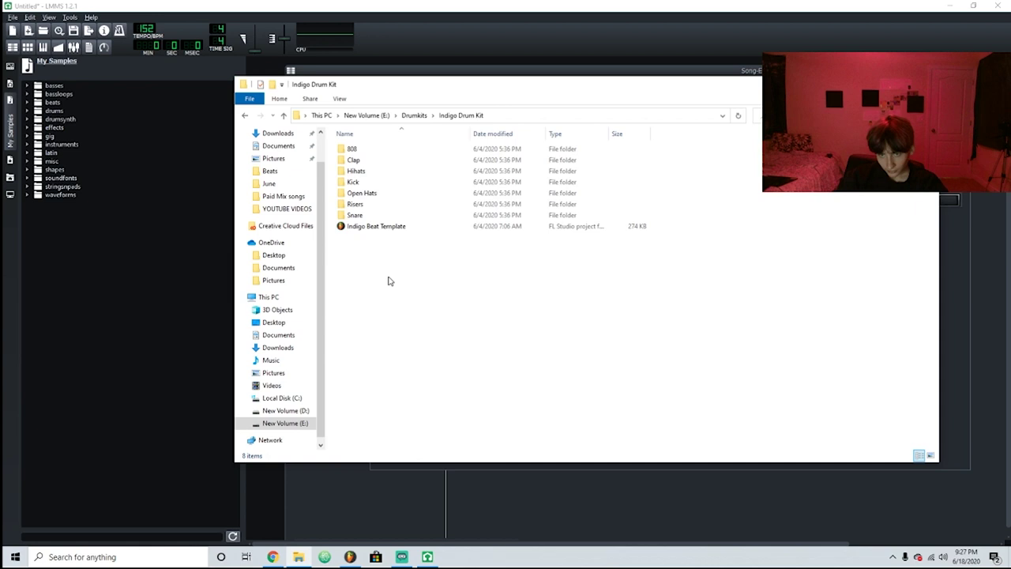
# Try to add the Indigo Kick 4 sample and the whole Indigo Drum Kit folder to My Samples in LMMS
pyautogui.doubleClick(356, 181)
pyautogui.moveTo(365, 181); pyautogui.dragTo(93, 271)
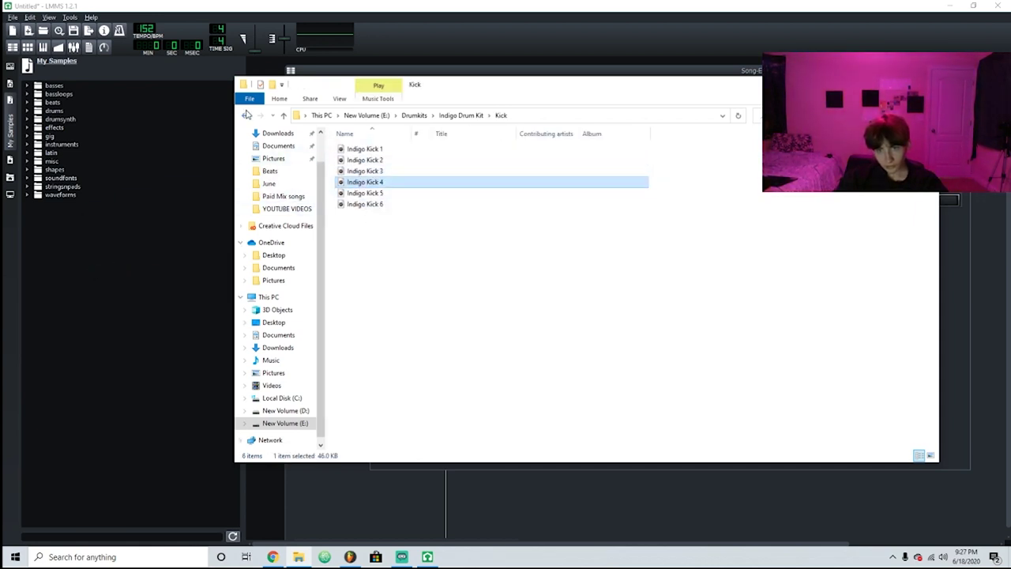
pyautogui.click(245, 115)
pyautogui.click(245, 116)
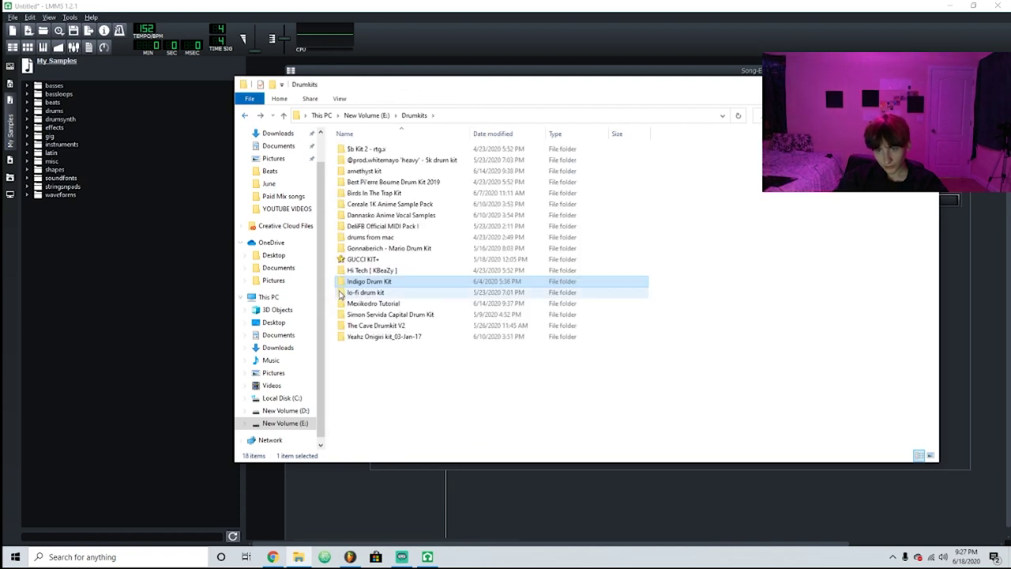
pyautogui.moveTo(331, 286); pyautogui.dragTo(143, 291)
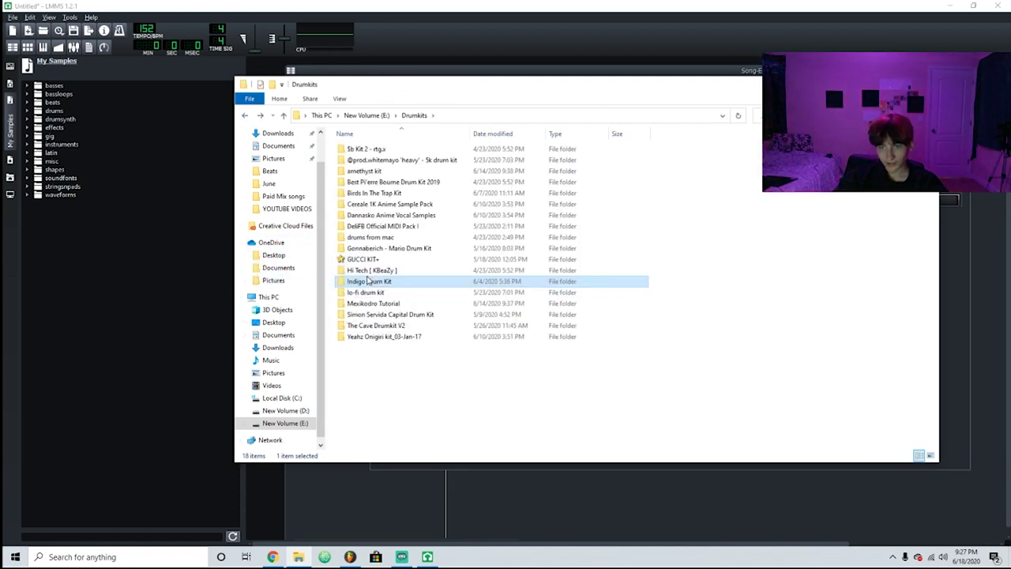
pyautogui.moveTo(368, 279); pyautogui.dragTo(63, 85)
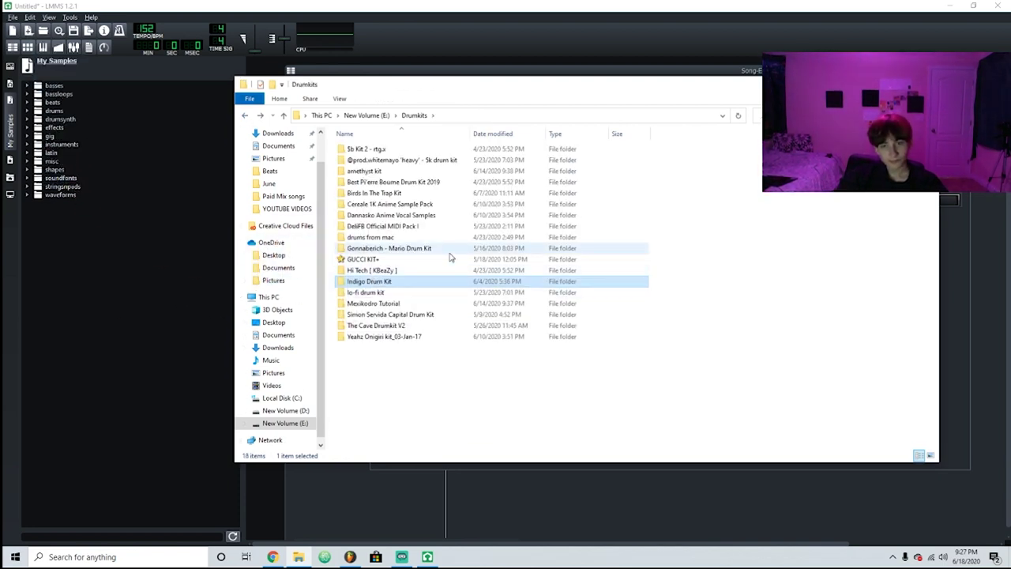
pyautogui.moveTo(379, 286); pyautogui.dragTo(100, 256)
pyautogui.moveTo(373, 270); pyautogui.dragTo(88, 268)
# Switch to FL Studio, show its browser and collapse the Drumkits folder
pyautogui.click(348, 557)
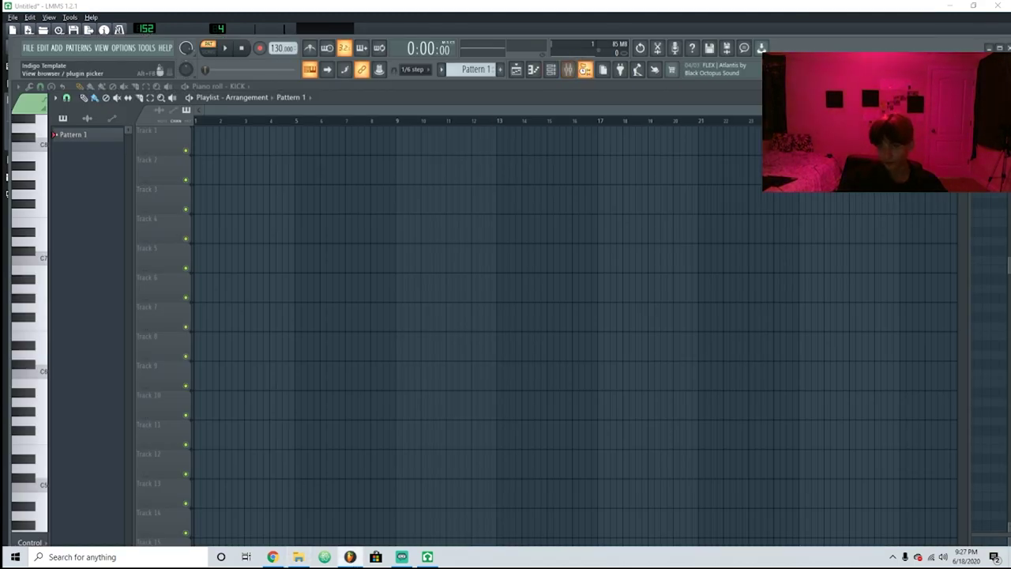
pyautogui.click(585, 69)
pyautogui.click(75, 171)
pyautogui.scroll(15, 66, 253)
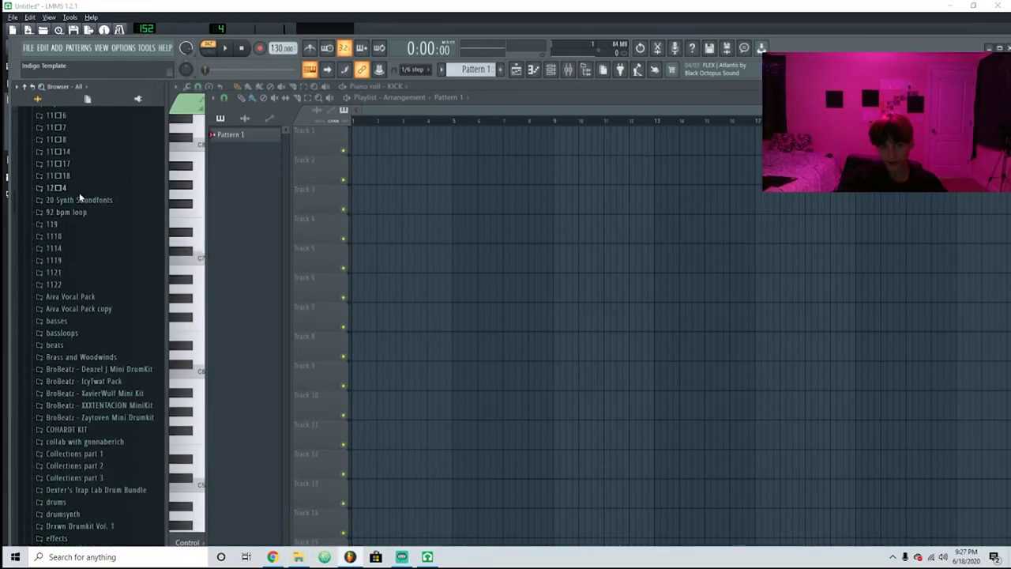
pyautogui.click(45, 260)
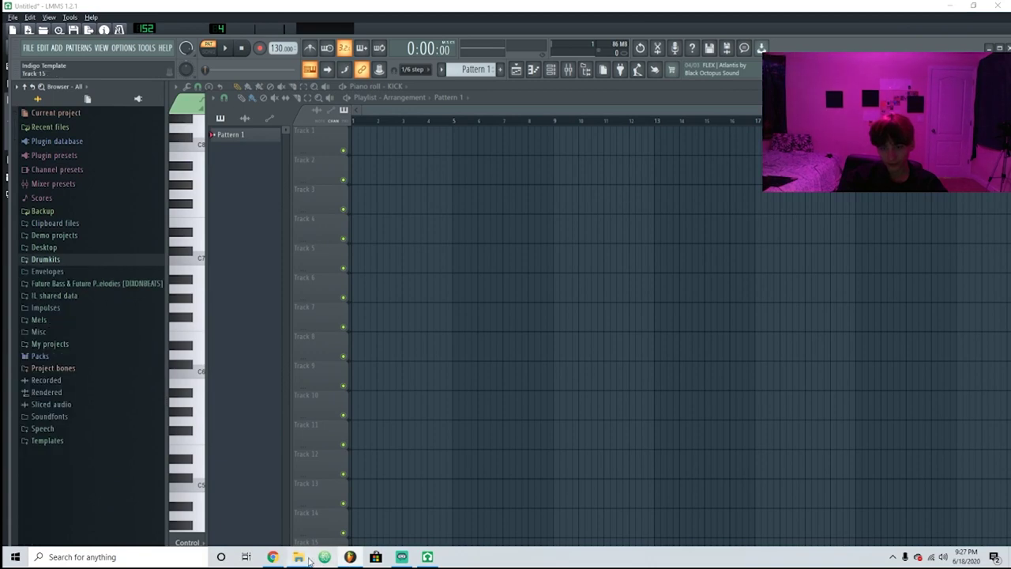
# Try to bring The Cave Drumkit V2 folder from File Explorer into the Drumkits folder of the FL Studio browser
pyautogui.click(299, 557)
pyautogui.click(376, 326)
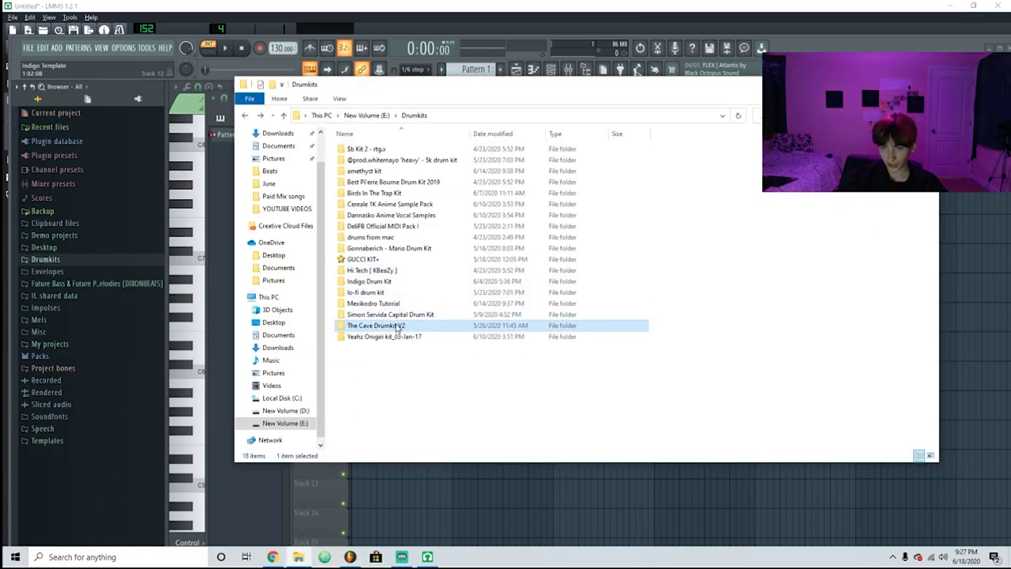
pyautogui.moveTo(396, 326); pyautogui.dragTo(91, 467)
pyautogui.click(87, 467)
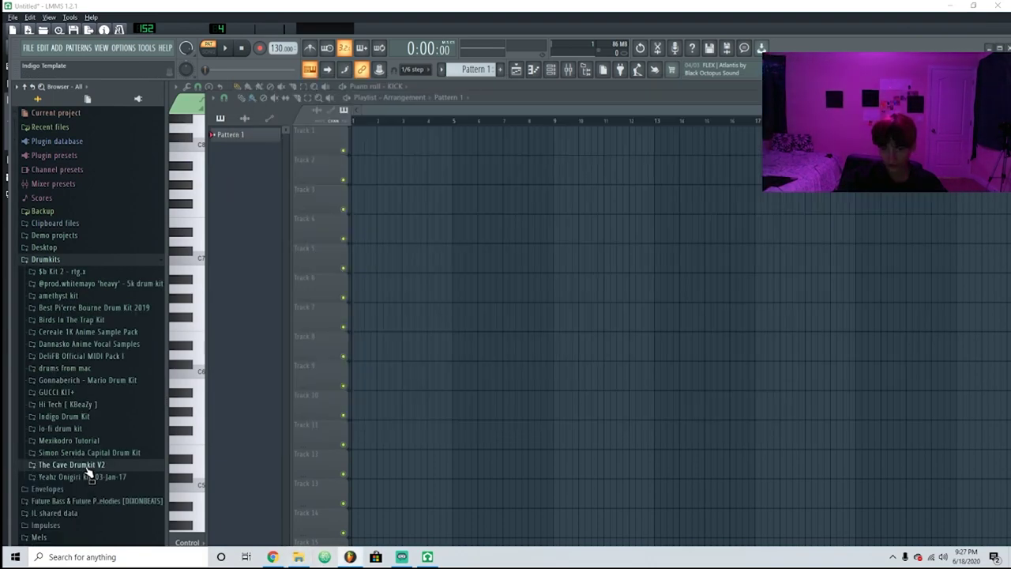
pyautogui.click(88, 469)
pyautogui.click(87, 469)
pyautogui.click(86, 467)
pyautogui.click(85, 466)
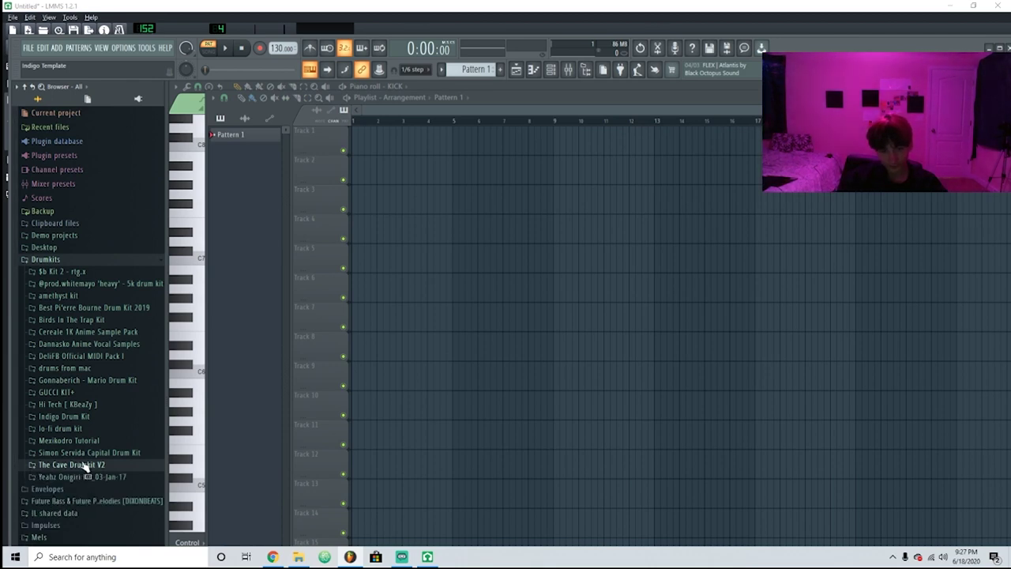
pyautogui.click(56, 261)
pyautogui.click(57, 260)
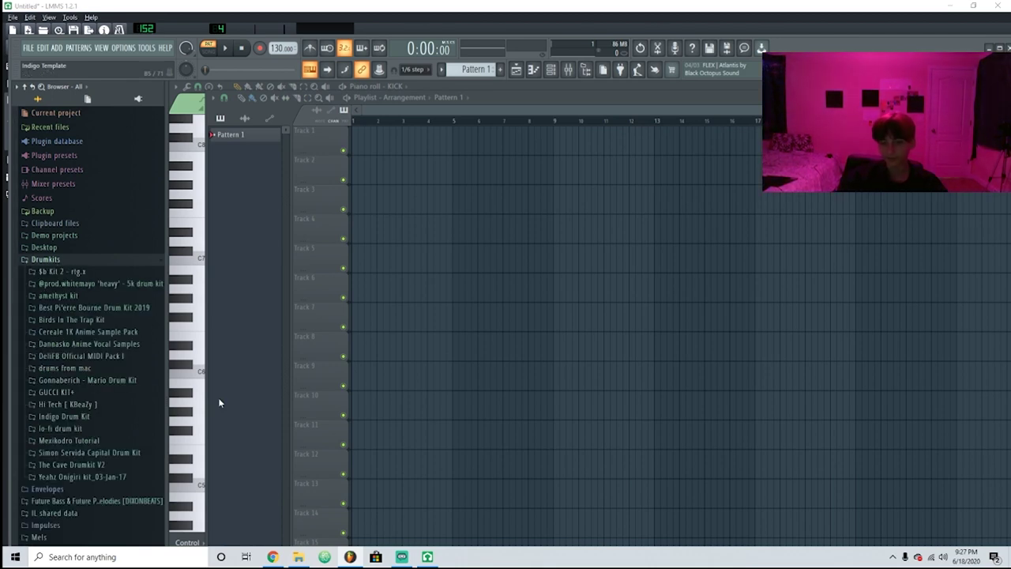
pyautogui.click(91, 263)
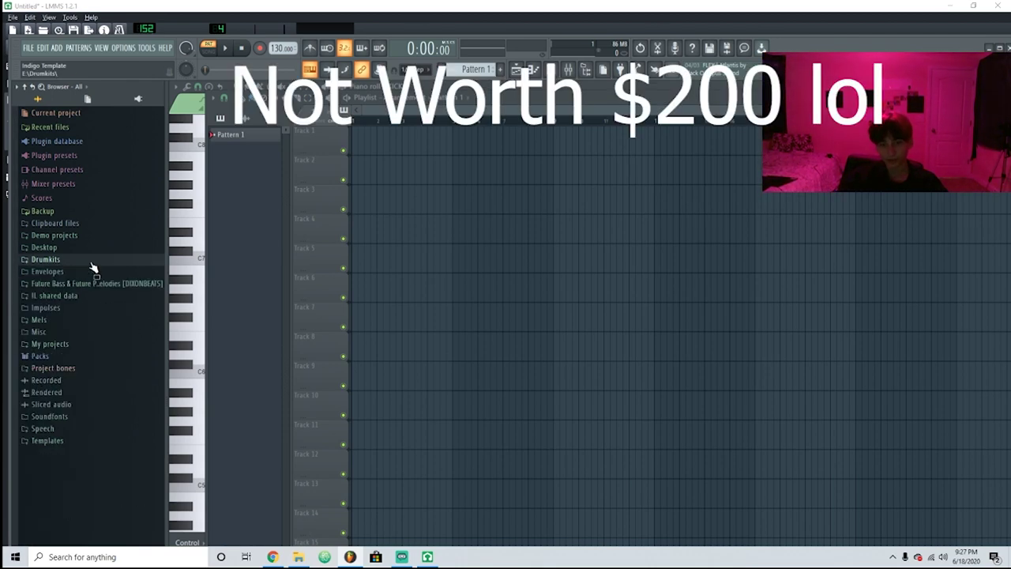
# Search Windows for lmms, open the program's installation folder and go into data\samples
pyautogui.rightClick(439, 561)
pyautogui.click(67, 557)
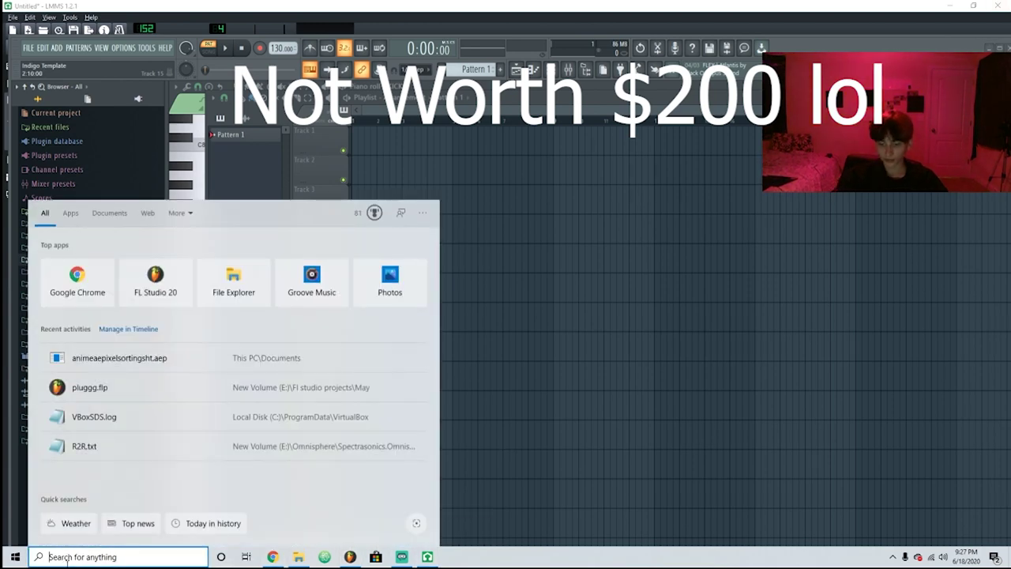
pyautogui.write('lmms')
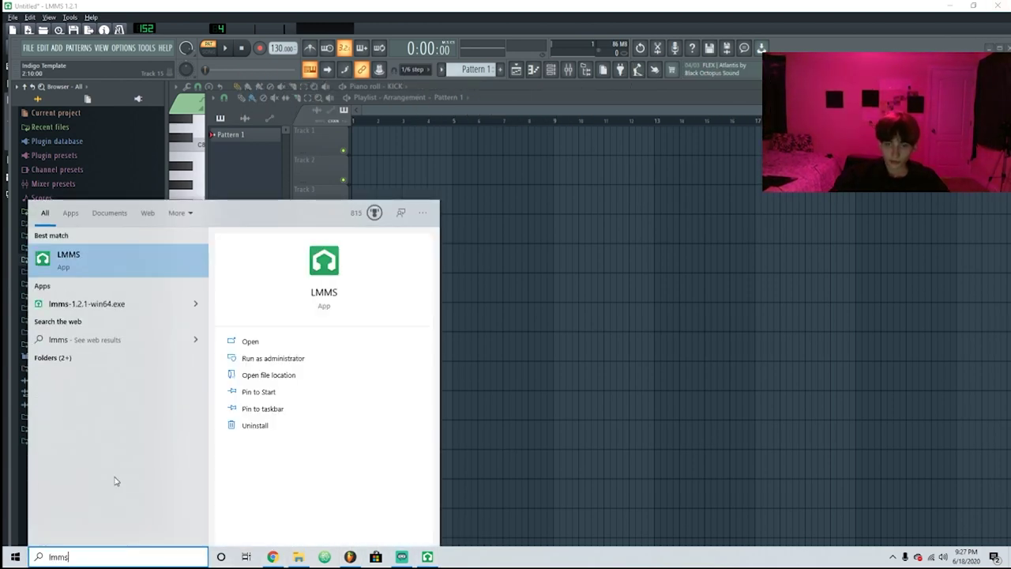
pyautogui.click(294, 376)
pyautogui.rightClick(384, 166)
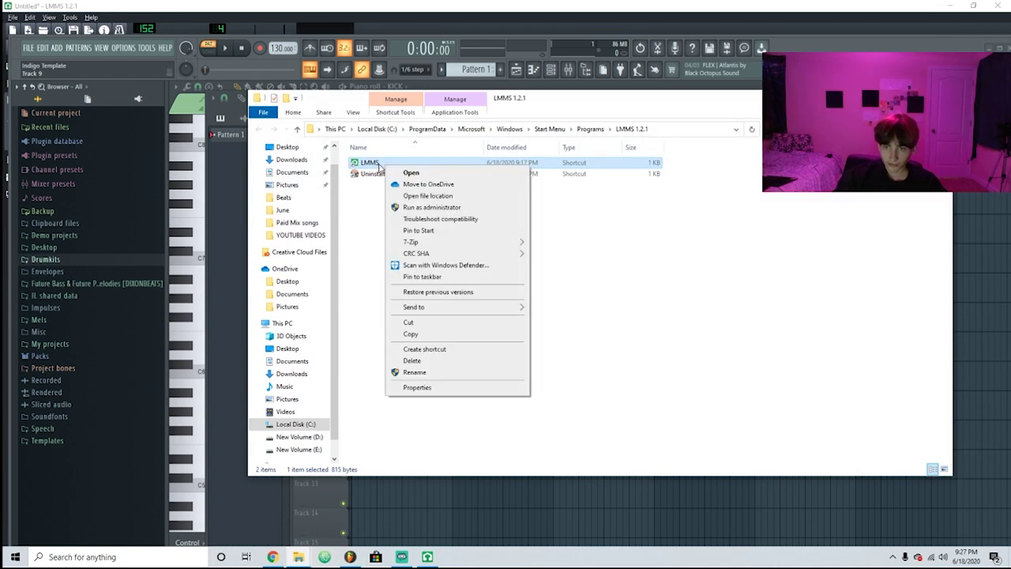
pyautogui.click(428, 196)
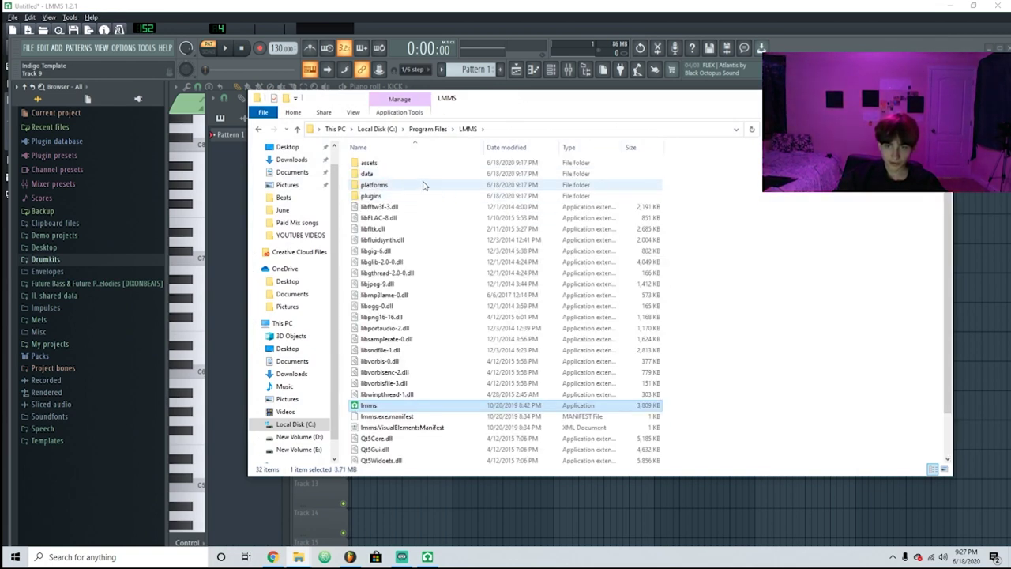
pyautogui.doubleClick(395, 172)
pyautogui.doubleClick(376, 207)
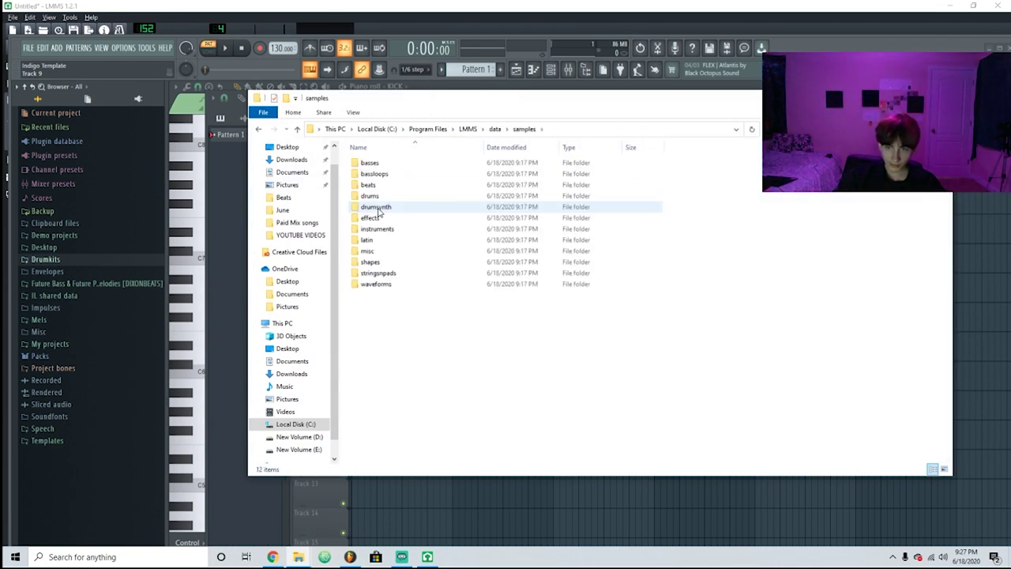
# Copy The Cave Drumkit V2 folder from the Drumkits window into the LMMS data\samples folder, granting permission for the copy
pyautogui.moveTo(305, 558)
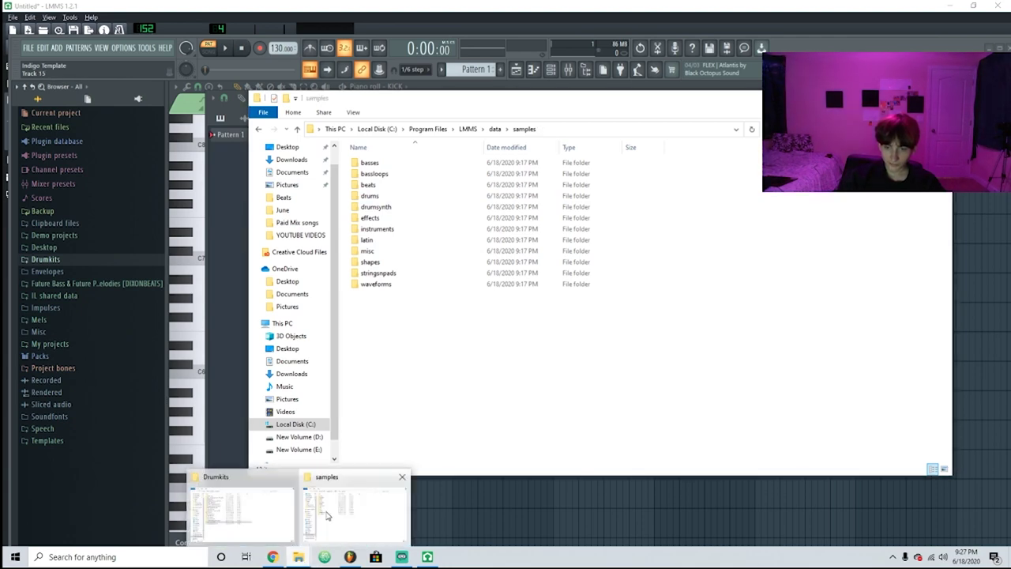
pyautogui.click(277, 506)
pyautogui.moveTo(366, 85); pyautogui.dragTo(646, 112)
pyautogui.moveTo(612, 357); pyautogui.dragTo(371, 312)
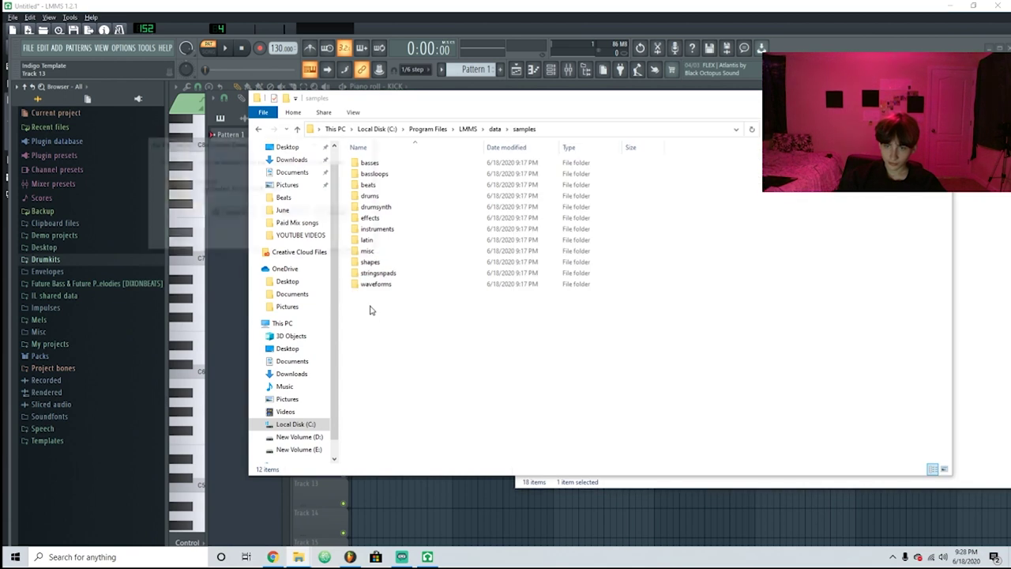
pyautogui.click(207, 208)
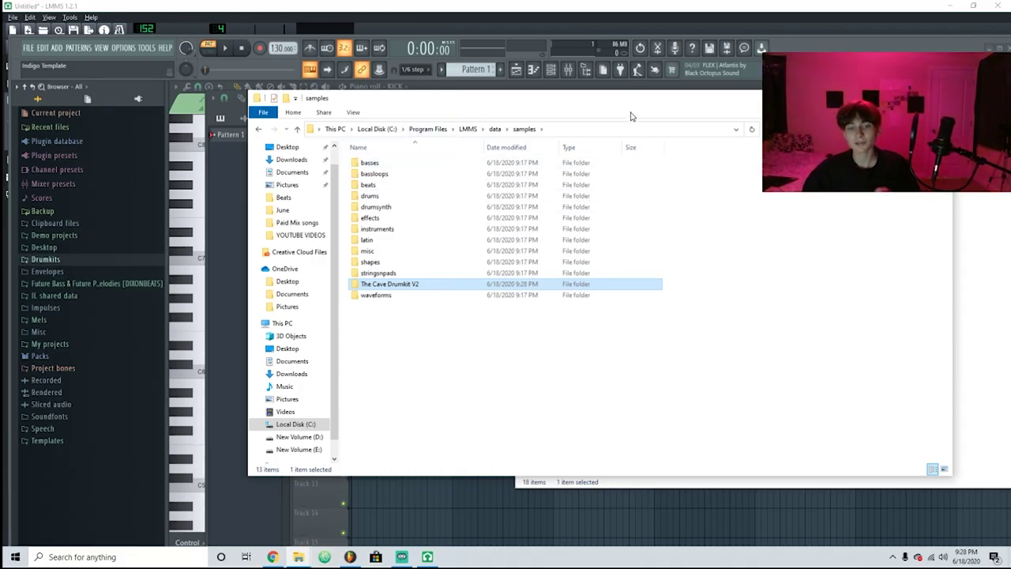
# Close both File Explorer windows and minimise FL Studio to return to LMMS
pyautogui.click(940, 98)
pyautogui.moveTo(939, 116); pyautogui.dragTo(509, 179)
pyautogui.click(783, 173)
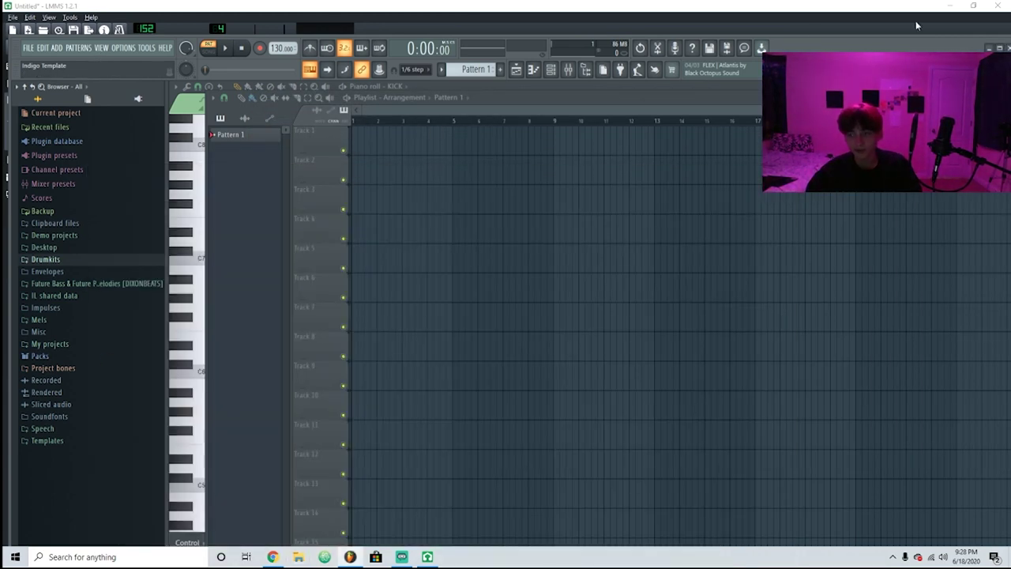
pyautogui.click(990, 48)
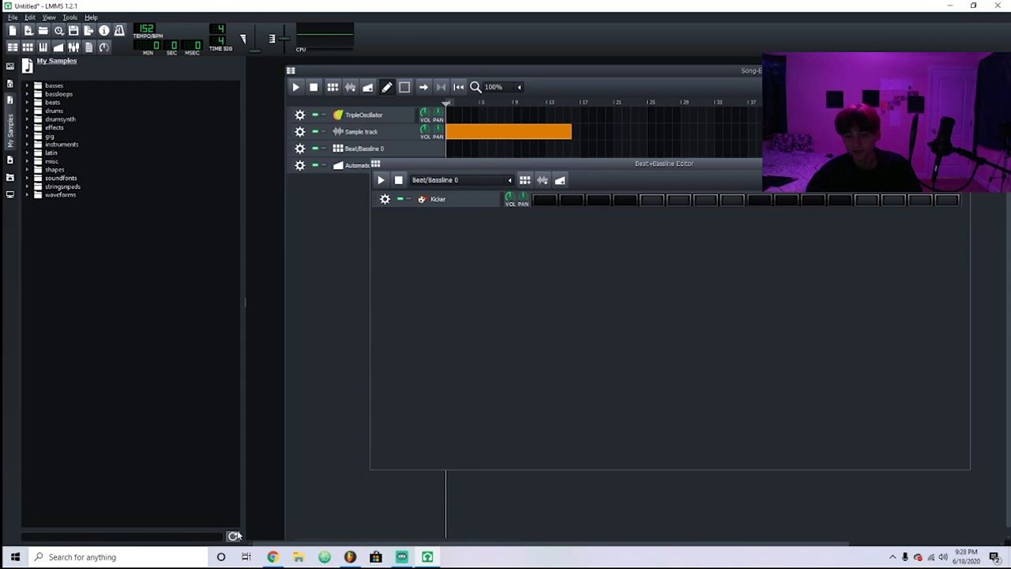
# Expand The Cave Drumkit V2 in the refreshed My Samples, preview clap samples, and collapse its Clap and FX folders
pyautogui.click(77, 69)
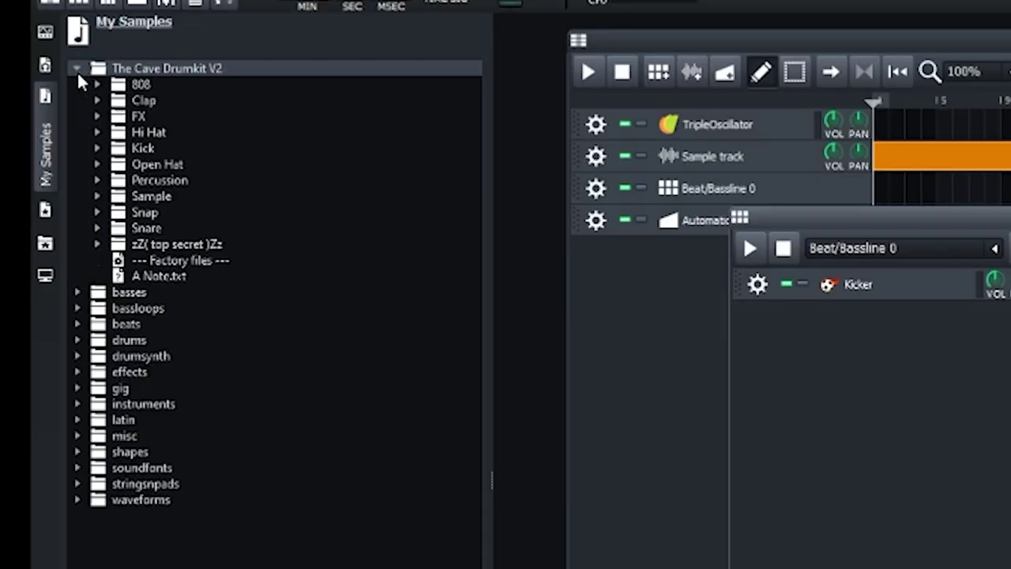
pyautogui.doubleClick(114, 116)
pyautogui.click(96, 101)
pyautogui.click(138, 153)
pyautogui.click(166, 197)
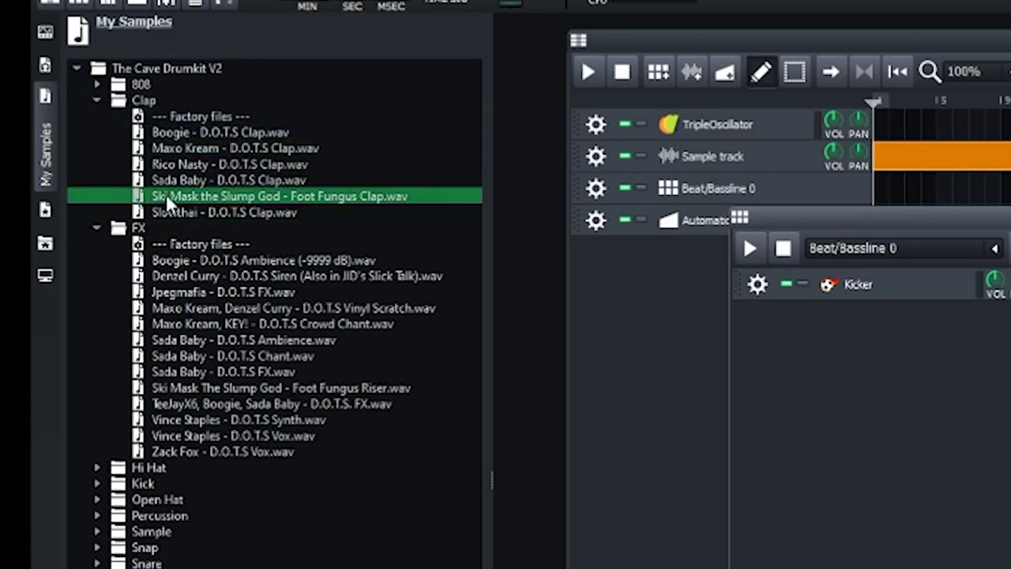
pyautogui.click(169, 165)
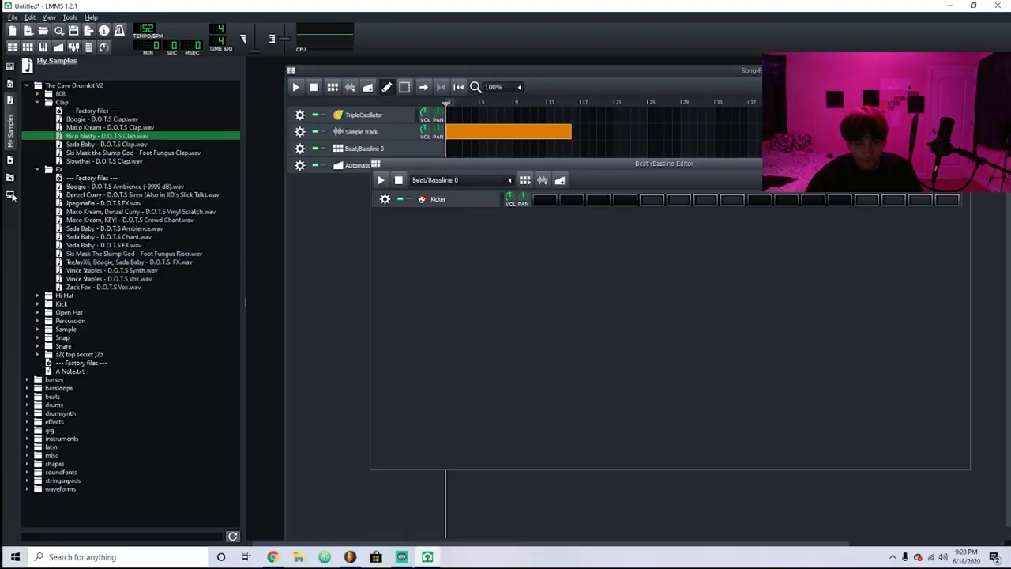
pyautogui.doubleClick(59, 169)
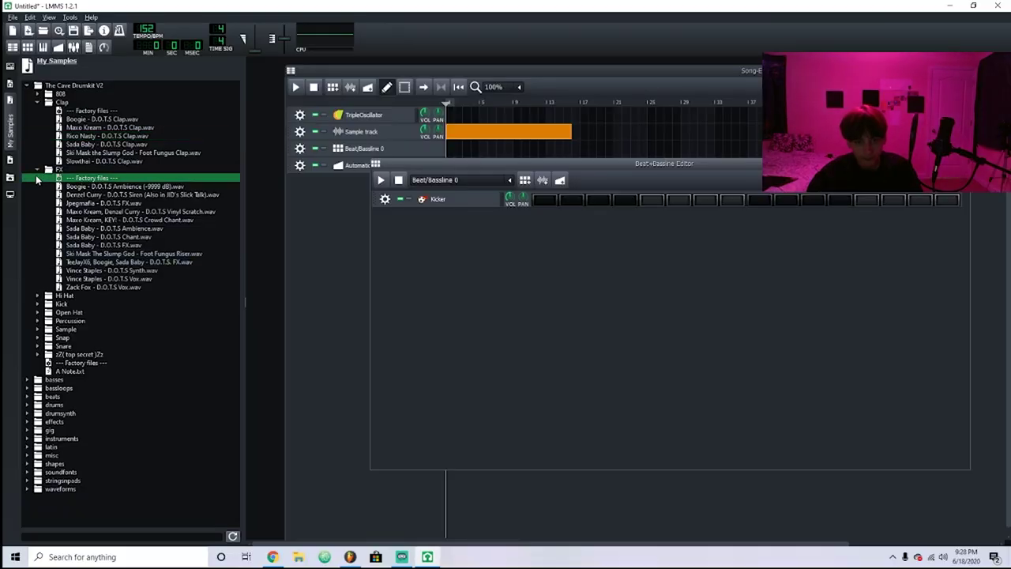
pyautogui.doubleClick(61, 102)
pyautogui.click(47, 136)
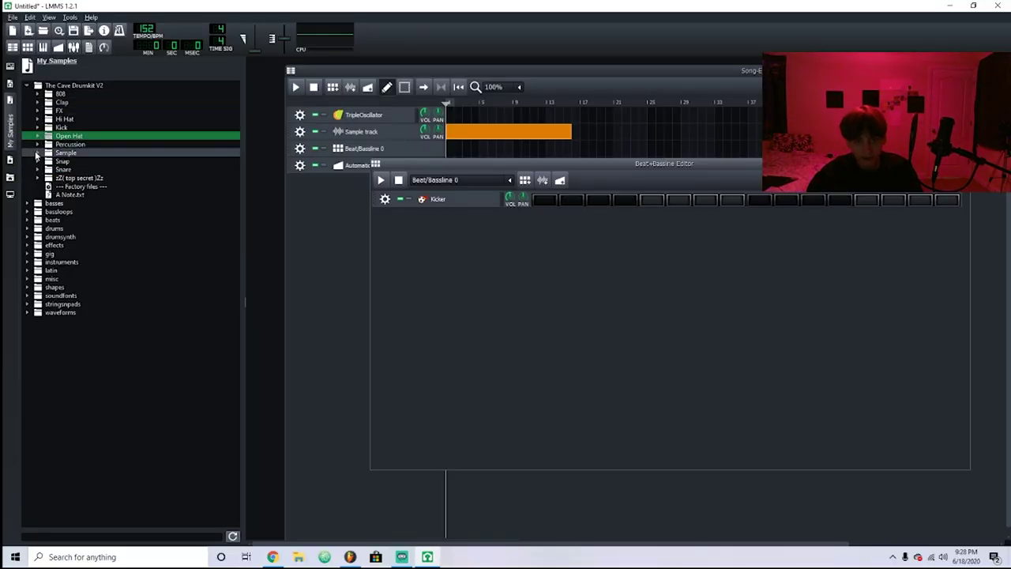
# Preview several loops in the Sample folder of The Cave Drumkit V2 and collapse the folder
pyautogui.doubleClick(60, 153)
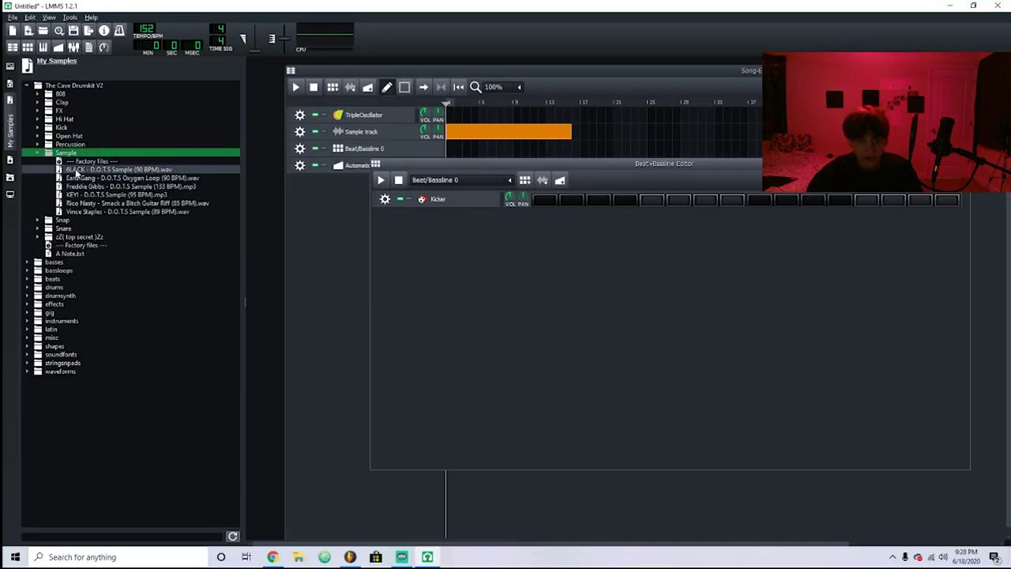
pyautogui.click(107, 187)
pyautogui.click(193, 203)
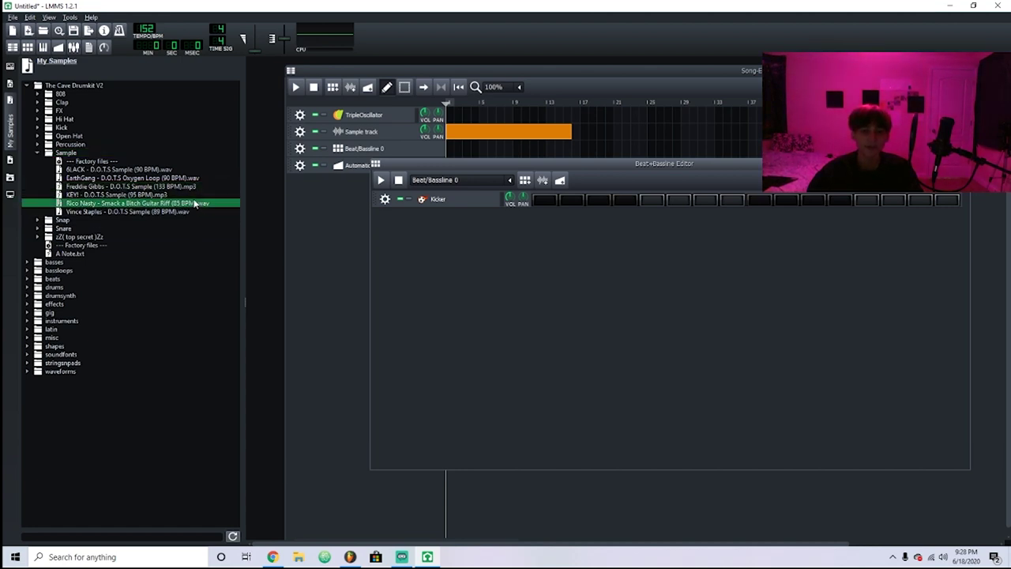
pyautogui.click(180, 195)
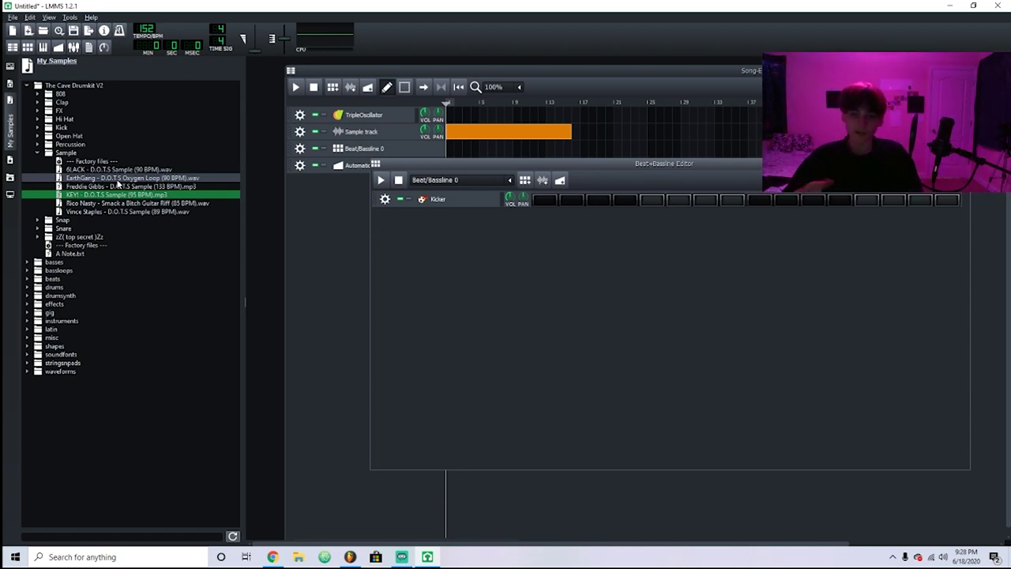
pyautogui.click(185, 180)
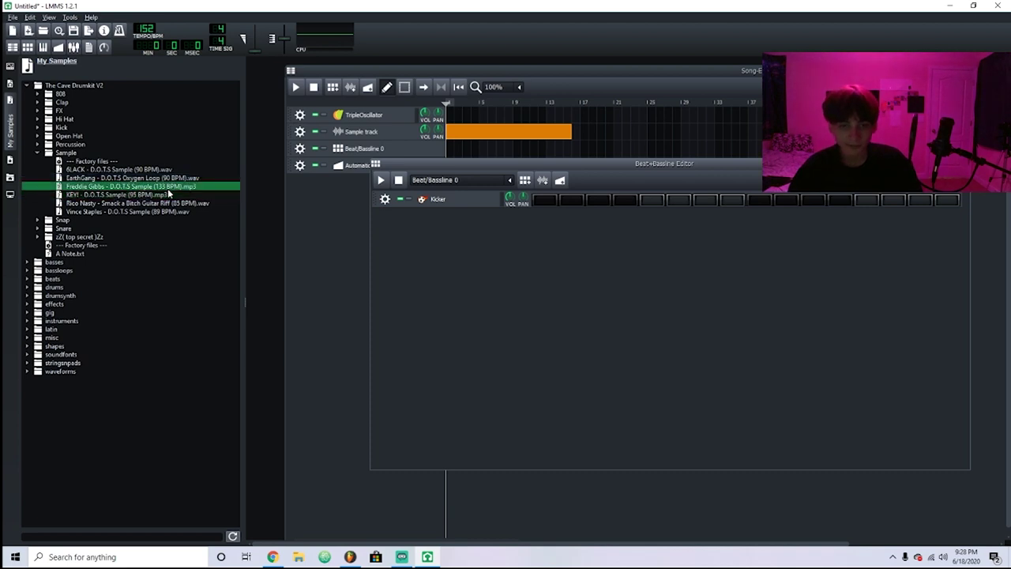
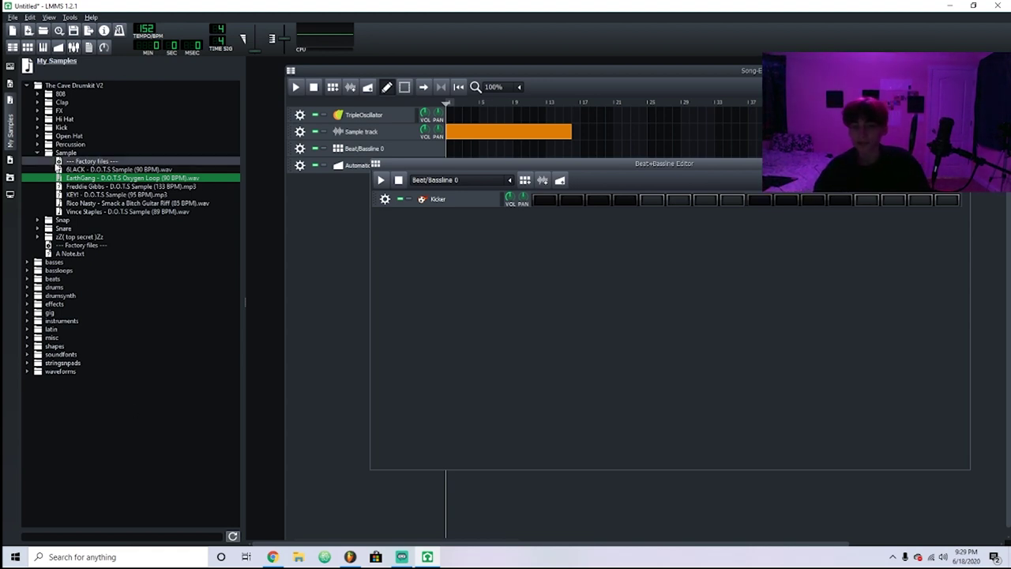
pyautogui.click(47, 153)
pyautogui.click(38, 152)
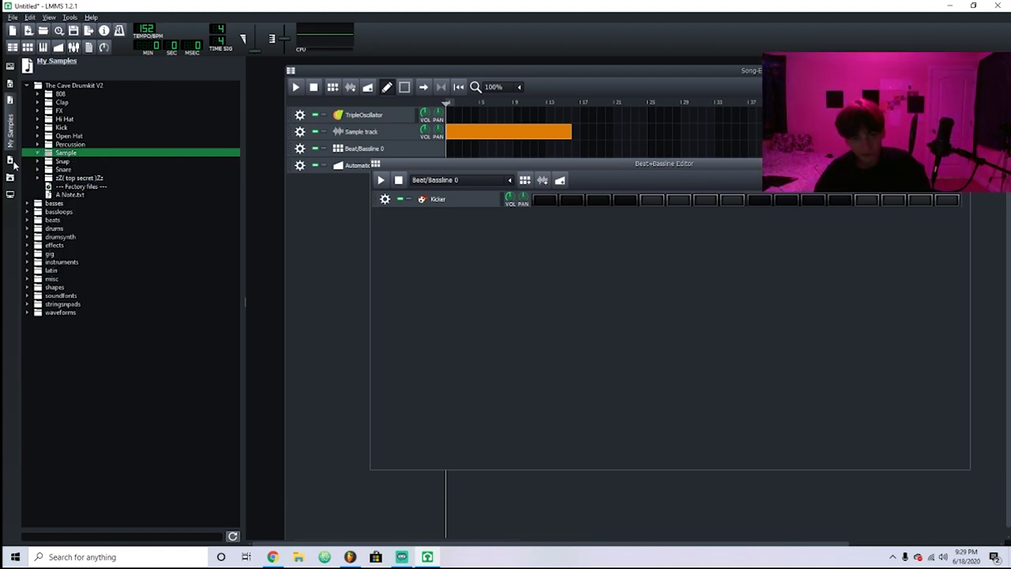
# Show My Presets and look through the AudioFileProcessor and Nescaline presets, collapsing each folder again
pyautogui.click(10, 162)
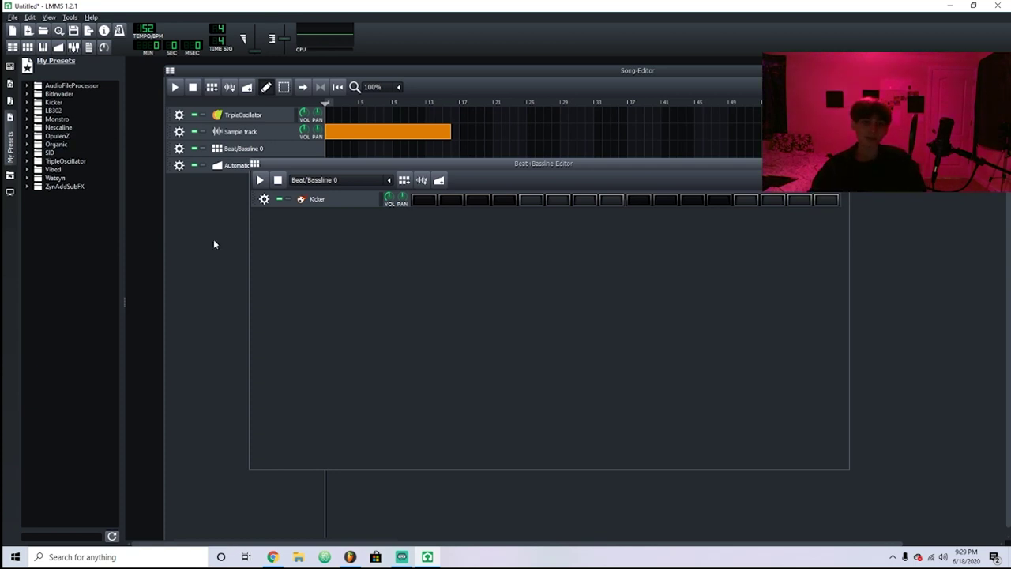
pyautogui.click(27, 86)
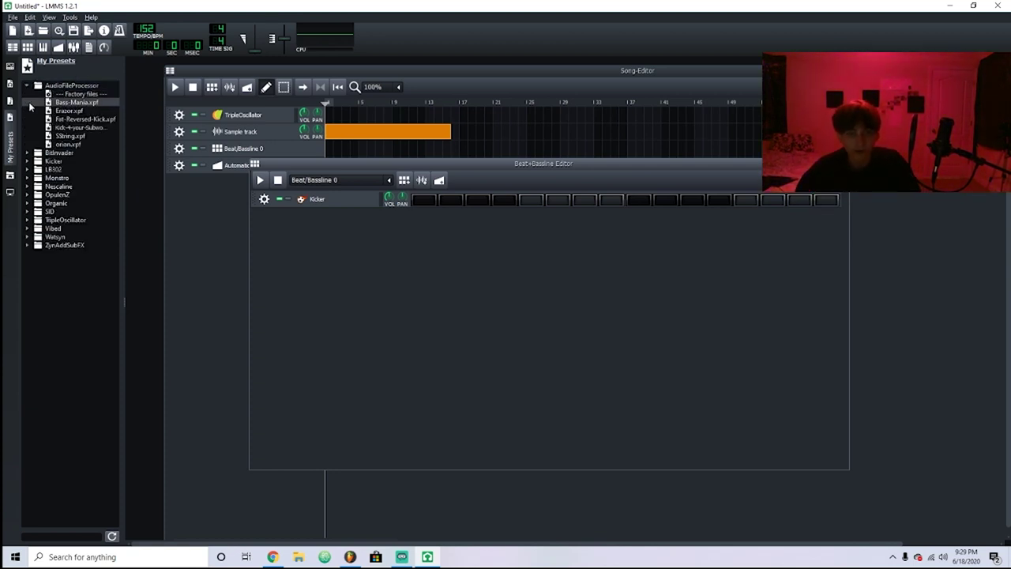
pyautogui.click(27, 85)
pyautogui.click(26, 85)
pyautogui.click(27, 86)
pyautogui.click(27, 127)
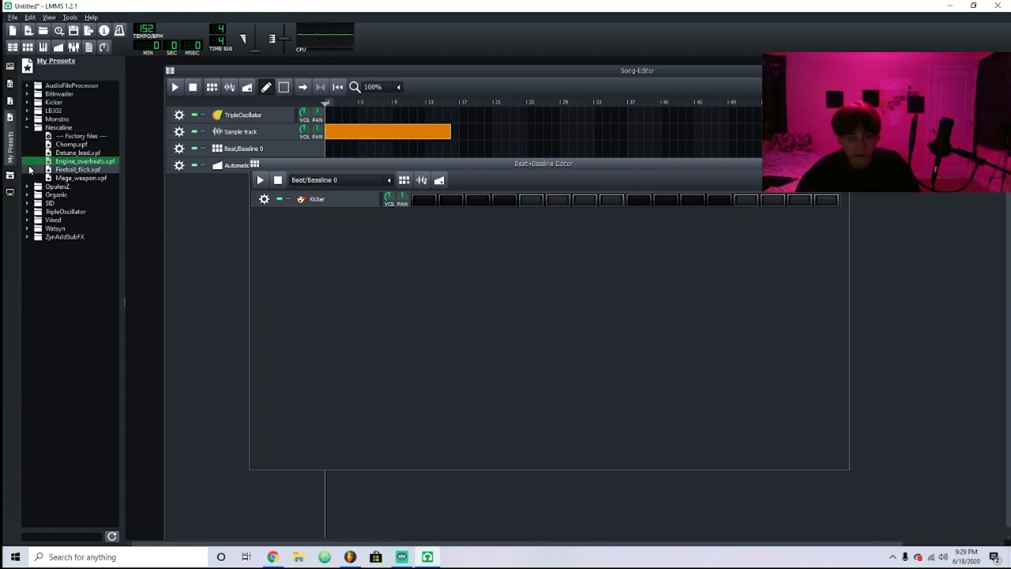
pyautogui.click(27, 194)
pyautogui.click(27, 127)
pyautogui.click(27, 143)
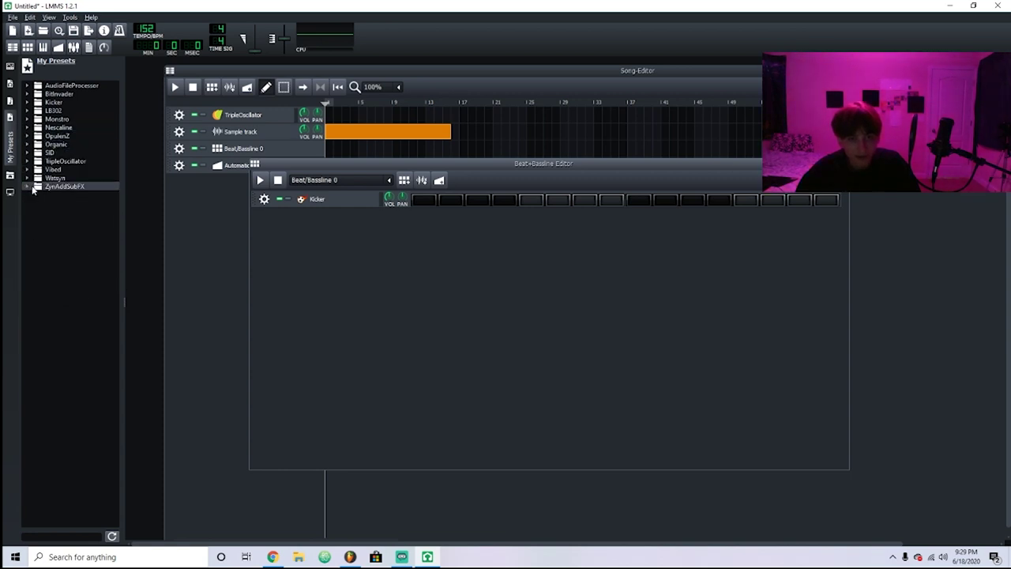
# Expand the ZynAddSubFX presets and look through the SynthPiano folder
pyautogui.click(27, 186)
pyautogui.doubleClick(32, 389)
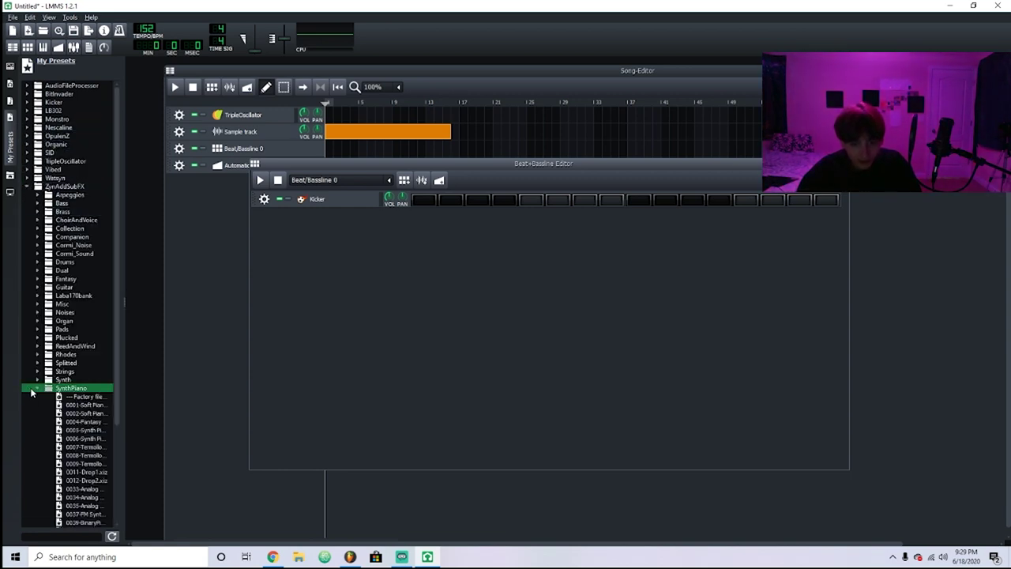
pyautogui.scroll(-5, 35, 388)
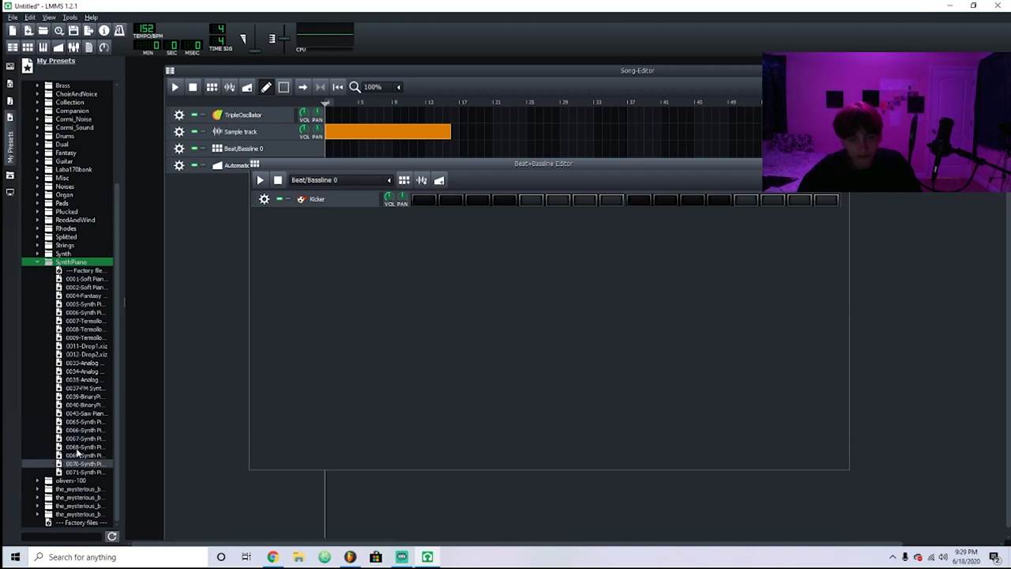
# Add the ZynAddSubFX instrument plugin to the Beat+Bassline Editor and open its interface in Beginner mode
pyautogui.click(10, 66)
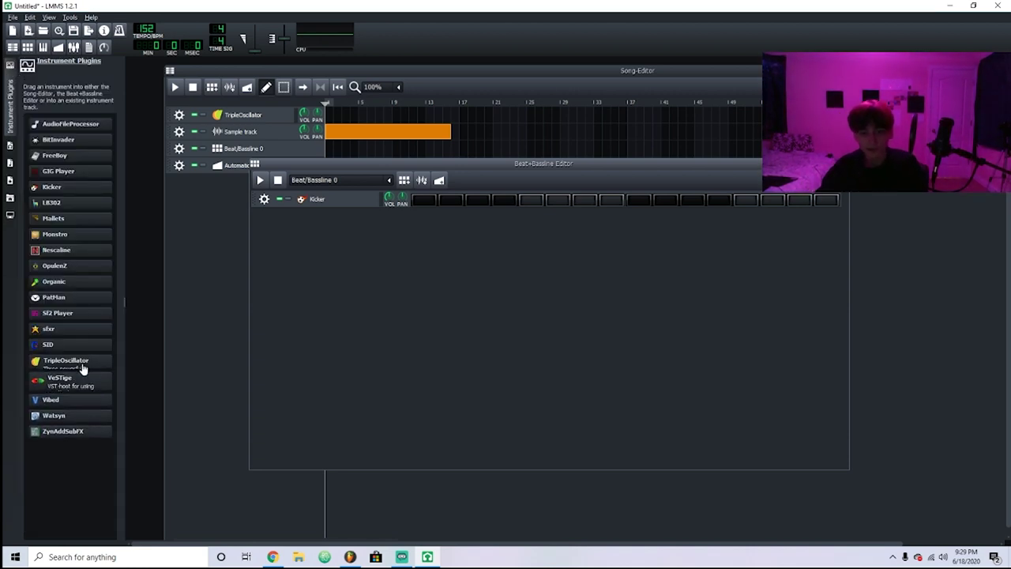
pyautogui.moveTo(64, 430); pyautogui.dragTo(380, 280)
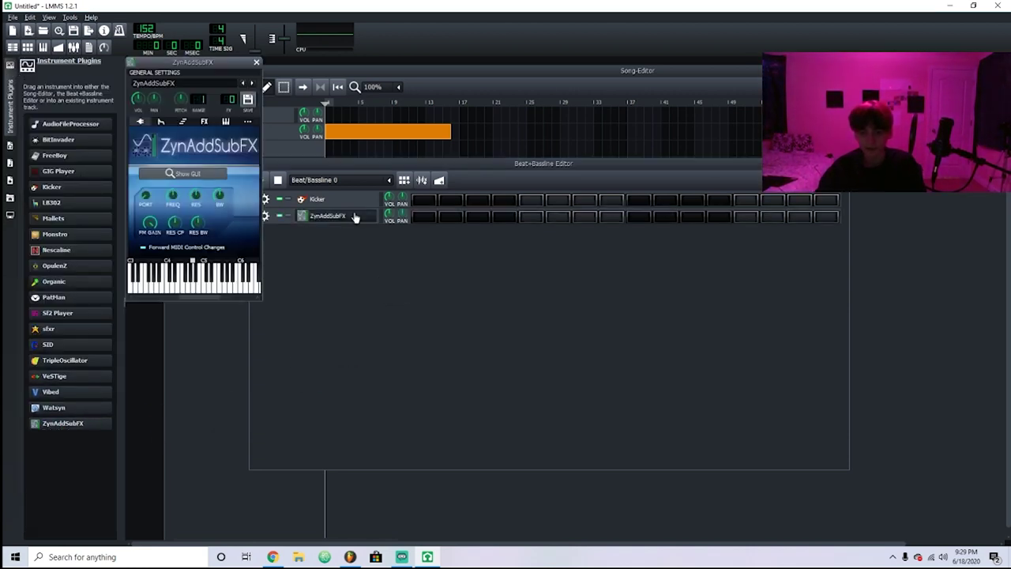
pyautogui.click(190, 173)
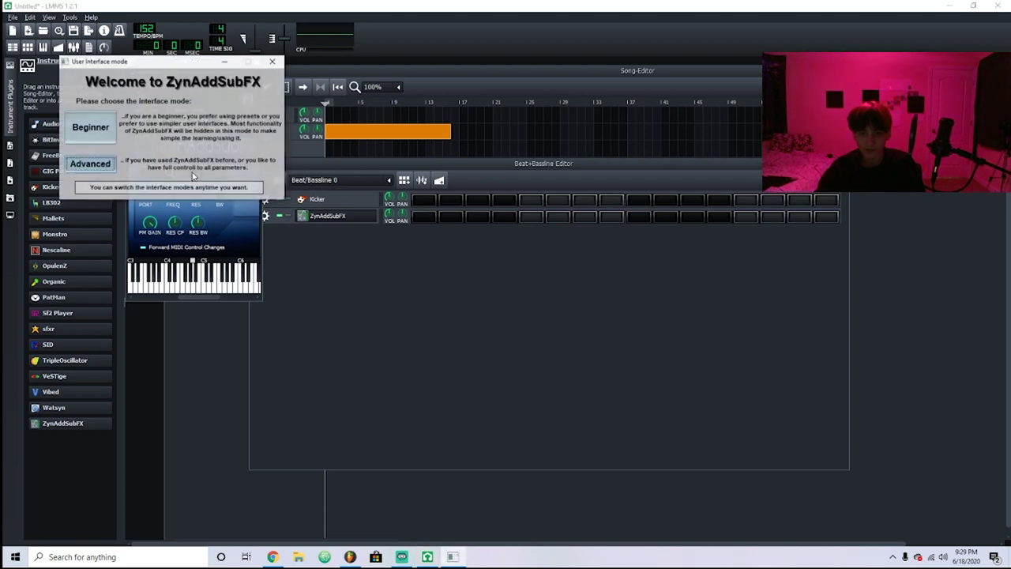
pyautogui.click(380, 169)
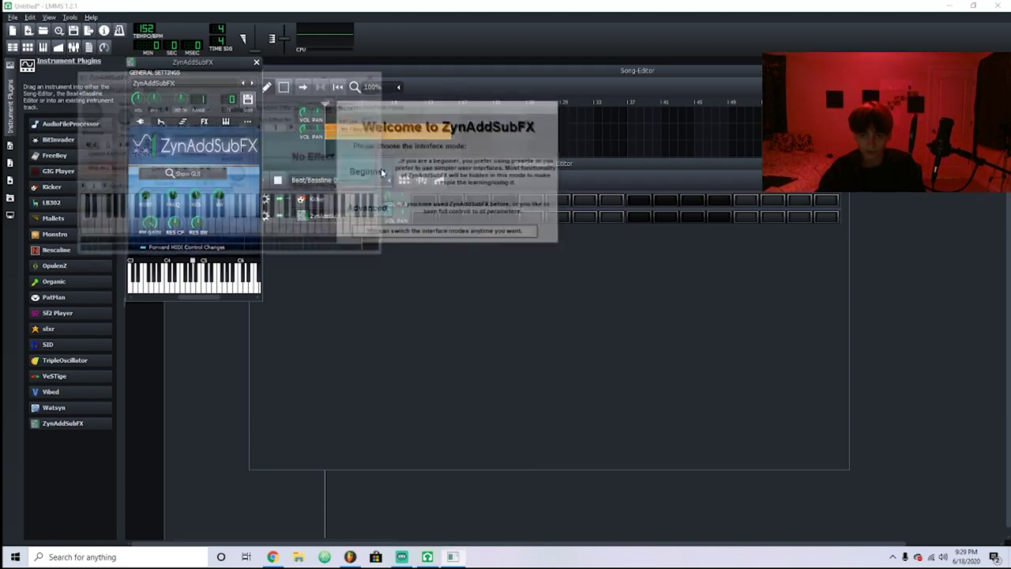
pyautogui.moveTo(268, 85); pyautogui.dragTo(545, 157)
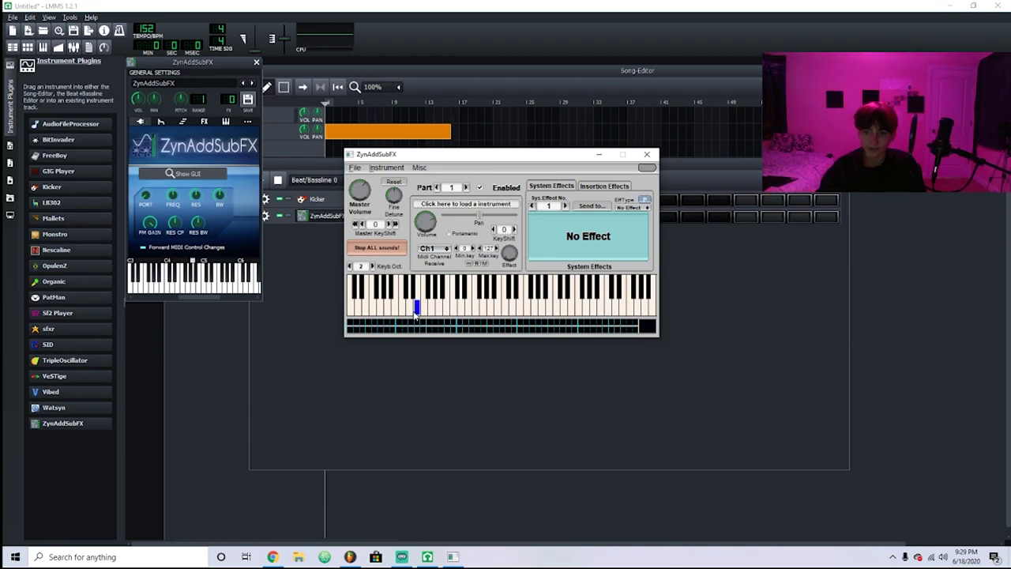
# Return to My Presets and collapse the SynthPiano and ZynAddSubFX folders
pyautogui.click(10, 180)
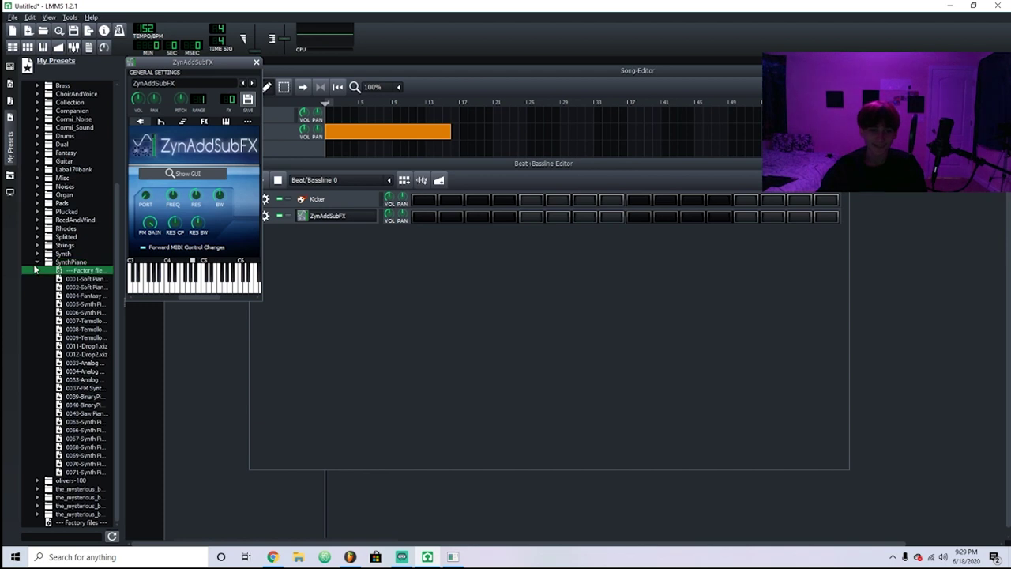
pyautogui.click(36, 263)
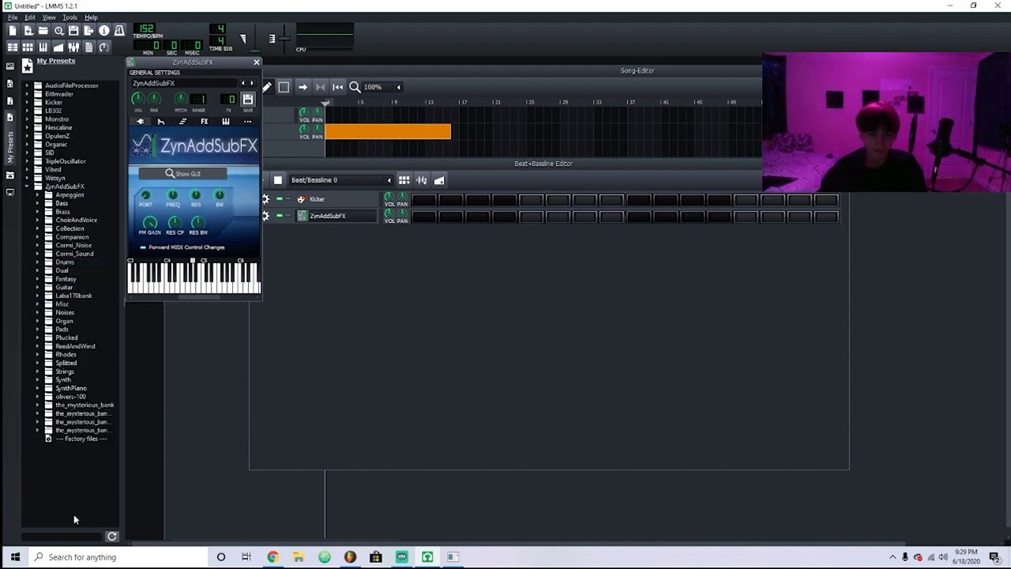
pyautogui.click(27, 186)
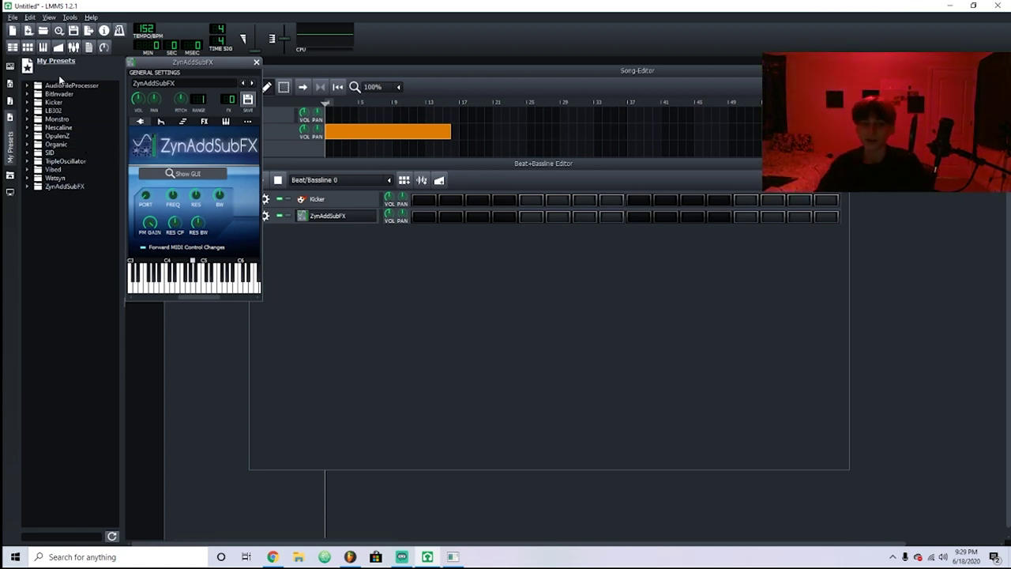
# Reopen the ZynAddSubFX interface, play notes on its keyboard and close the interface
pyautogui.click(210, 175)
pyautogui.click(118, 191)
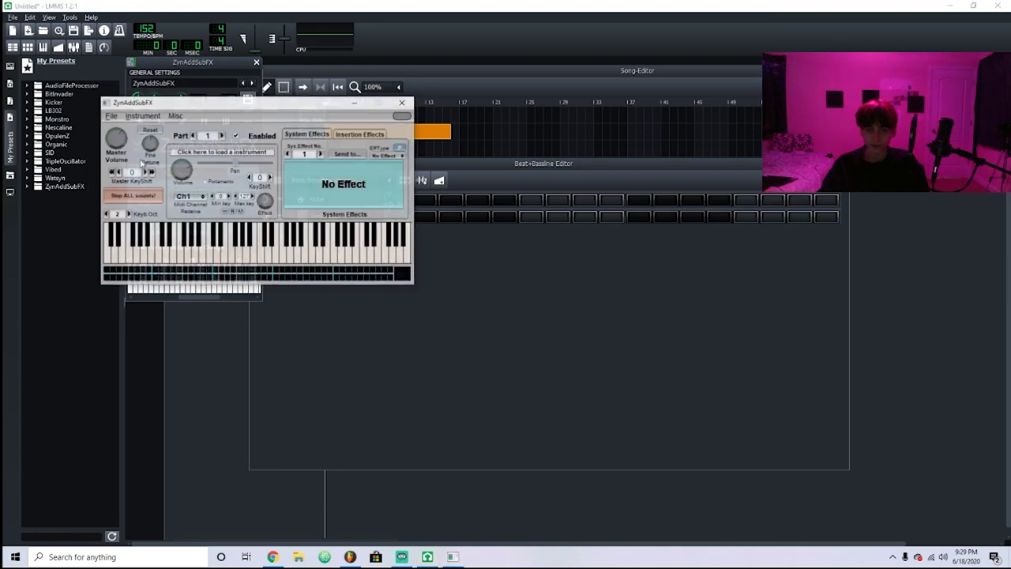
pyautogui.click(231, 251)
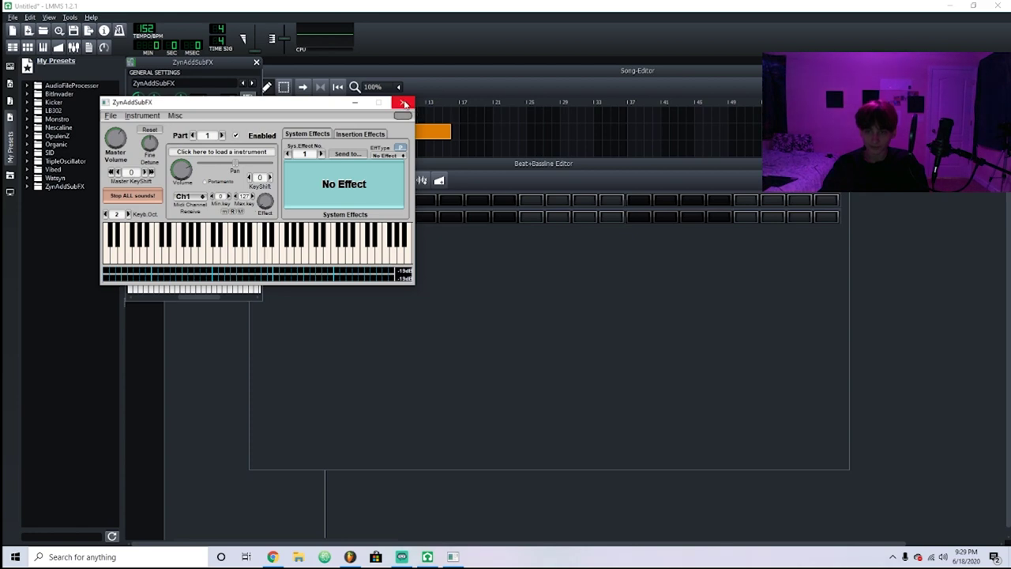
pyautogui.click(403, 103)
# Show My Home and expand its Documents folder and the My Games subfolder
pyautogui.click(9, 175)
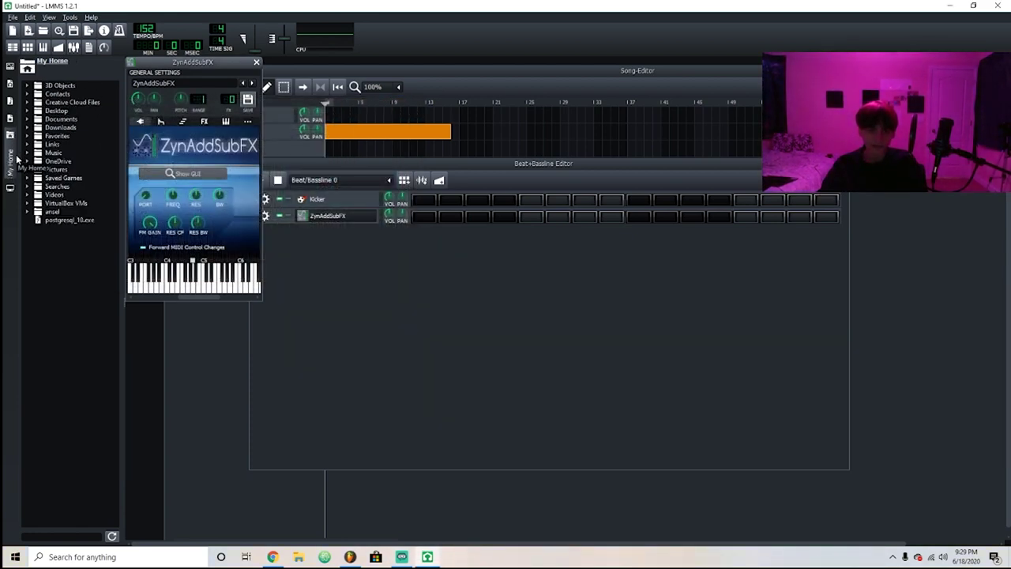
pyautogui.click(28, 118)
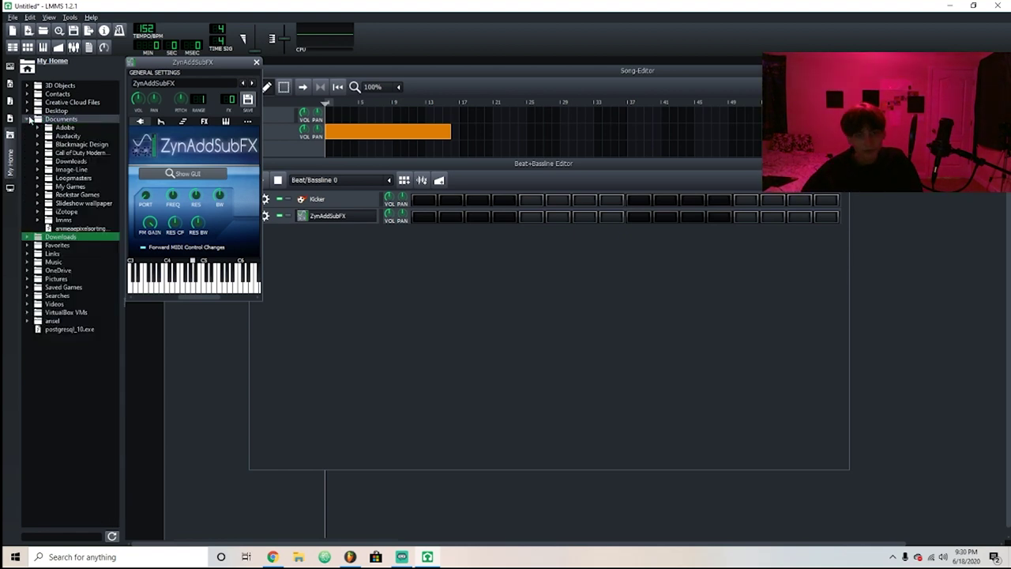
pyautogui.click(48, 145)
pyautogui.click(38, 185)
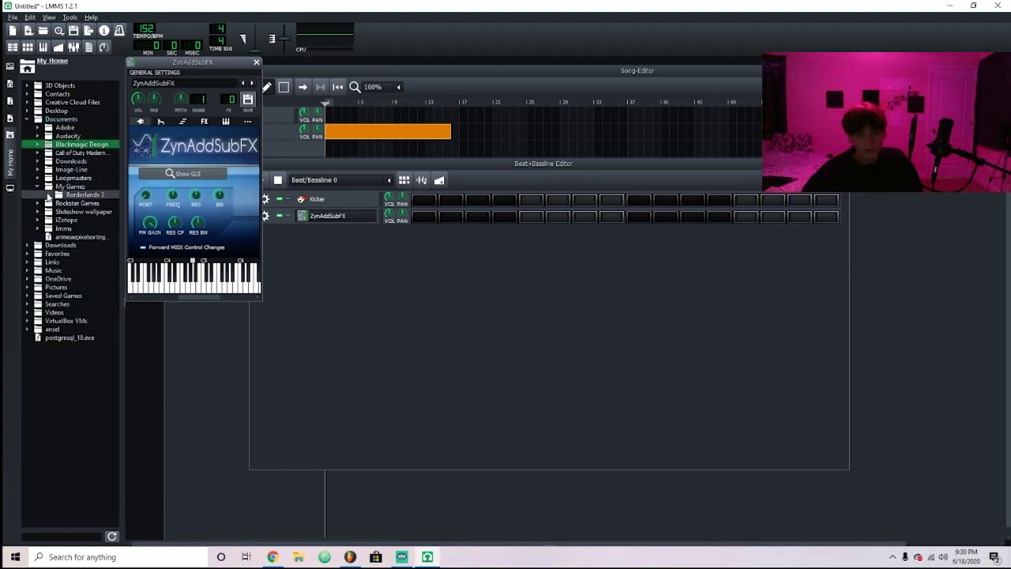
# Collapse the Documents folder in My Home, expand Downloads and look through its files
pyautogui.click(48, 195)
pyautogui.click(58, 203)
pyautogui.click(28, 119)
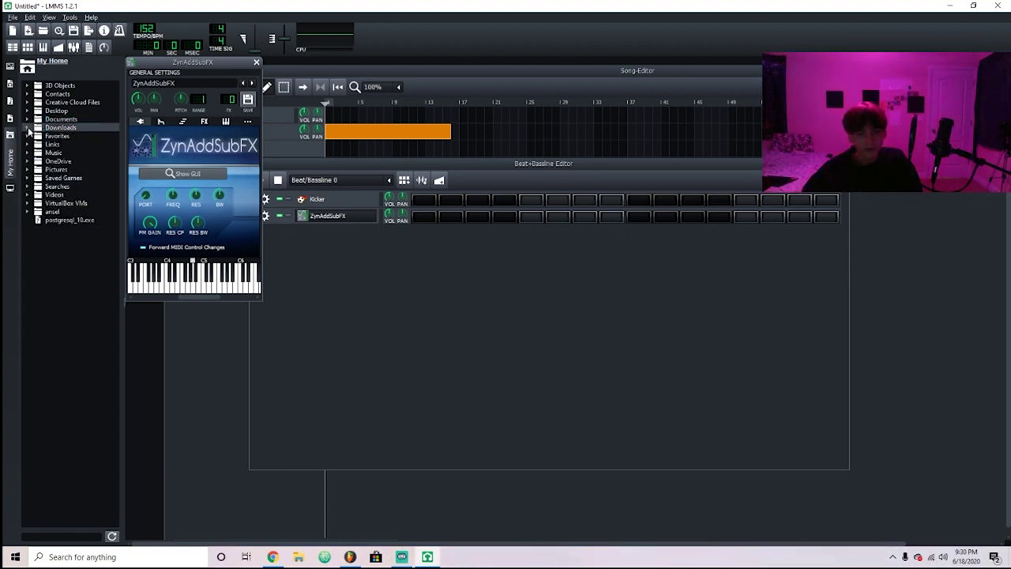
pyautogui.click(28, 127)
pyautogui.scroll(-20, 71, 237)
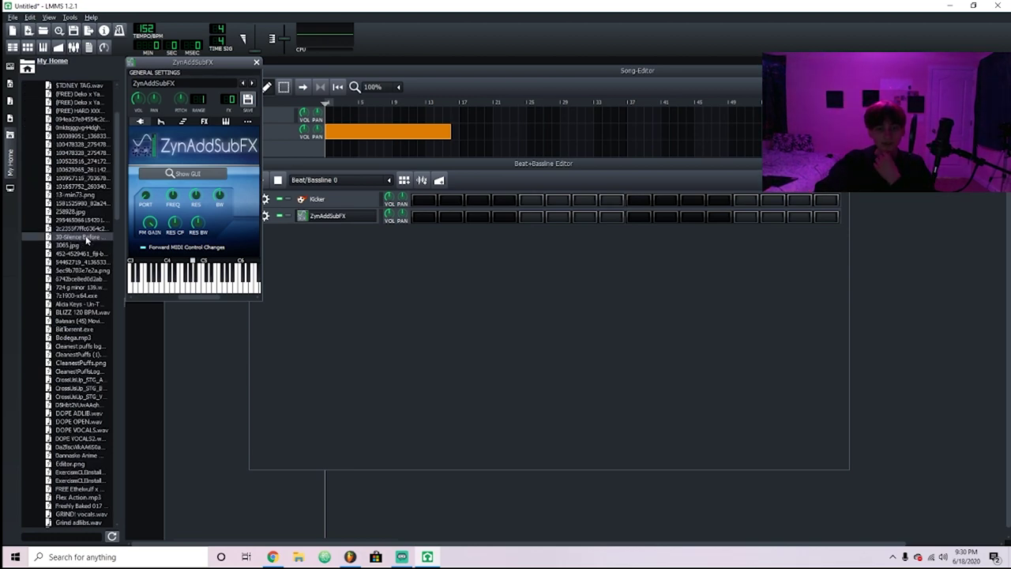
pyautogui.scroll(-6, 71, 355)
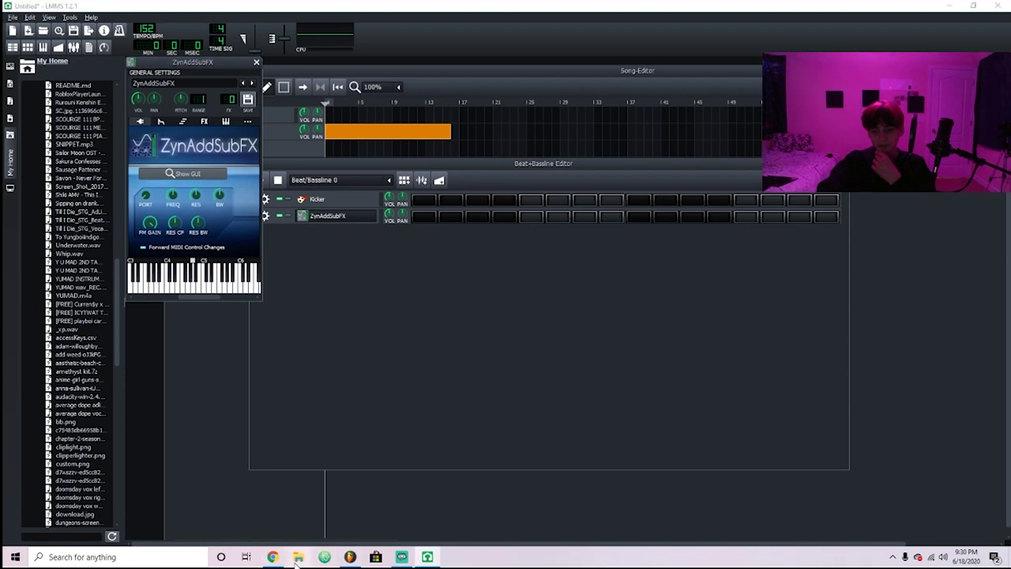
# Switch to File Explorer, show the Downloads folder for comparison and return to LMMS
pyautogui.click(299, 557)
pyautogui.click(133, 259)
pyautogui.click(132, 247)
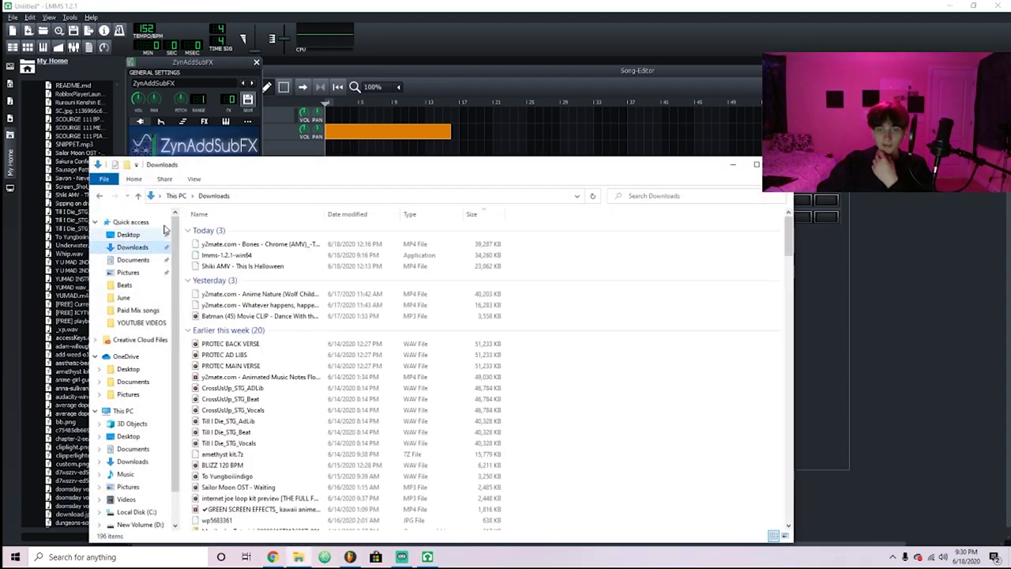
pyautogui.moveTo(237, 164); pyautogui.dragTo(417, 155)
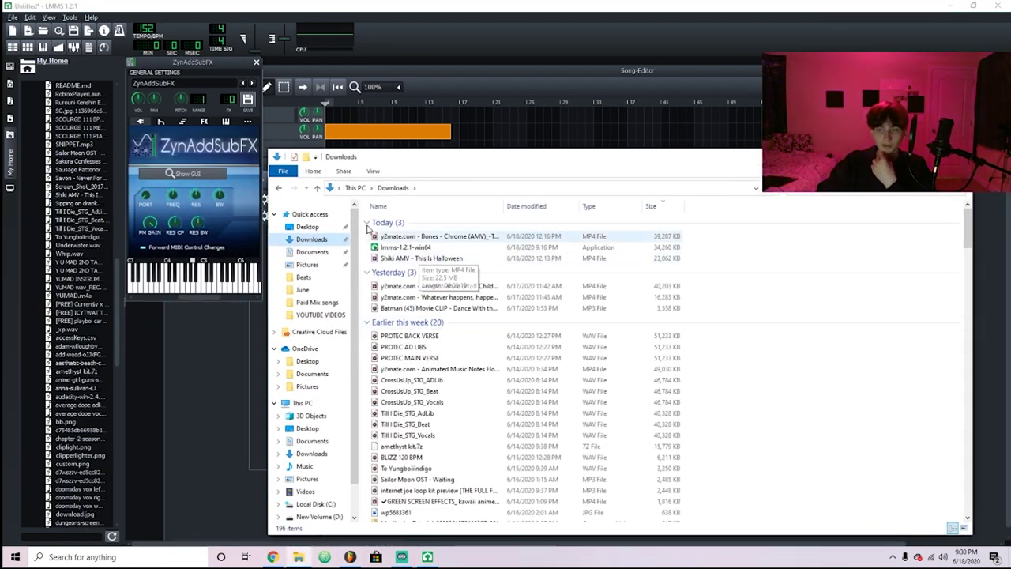
pyautogui.click(95, 297)
# Find the 724 g minor 139.wav sample in the Downloads folder and add it as a track in the Beat+Bassline Editor
pyautogui.scroll(-7, 75, 332)
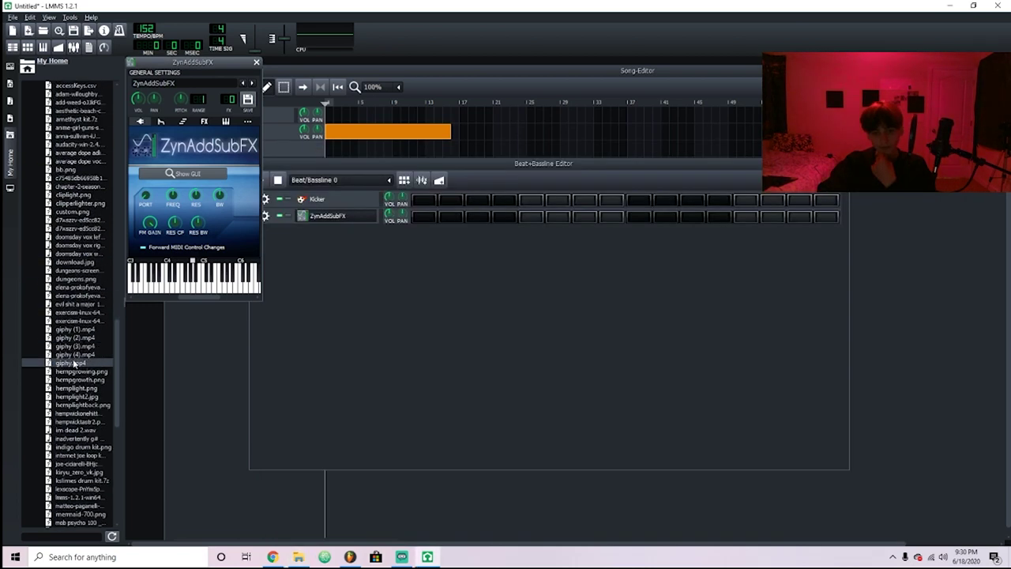
pyautogui.scroll(13, 56, 363)
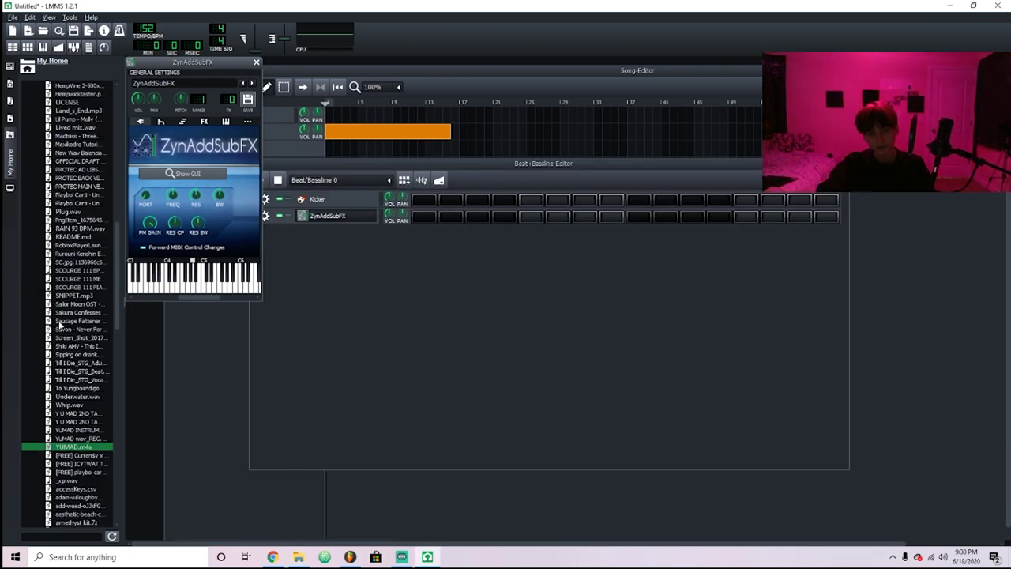
pyautogui.click(12, 155)
pyautogui.click(11, 143)
pyautogui.scroll(-10, 79, 190)
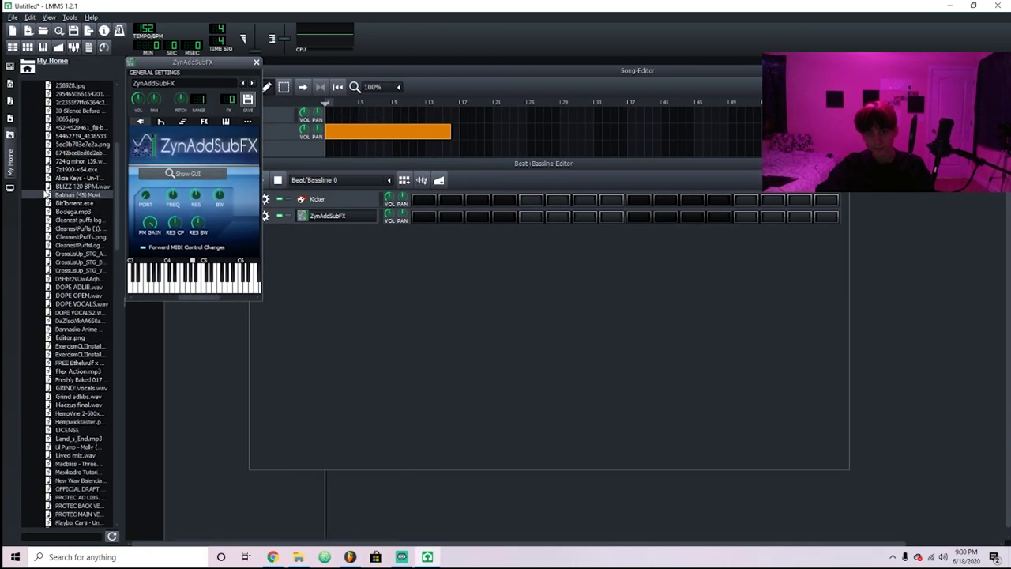
pyautogui.scroll(3, 85, 182)
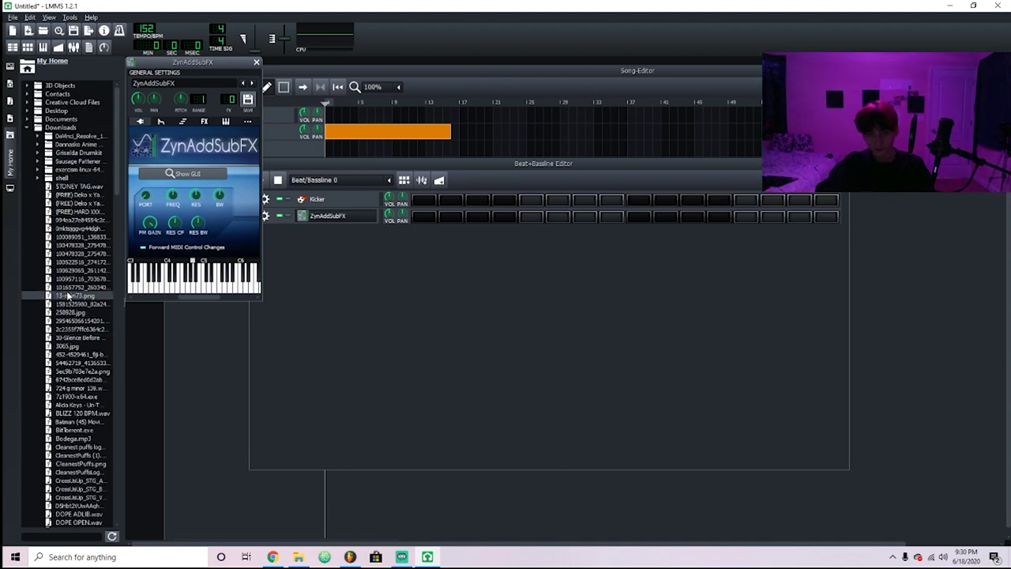
pyautogui.scroll(-2, 71, 351)
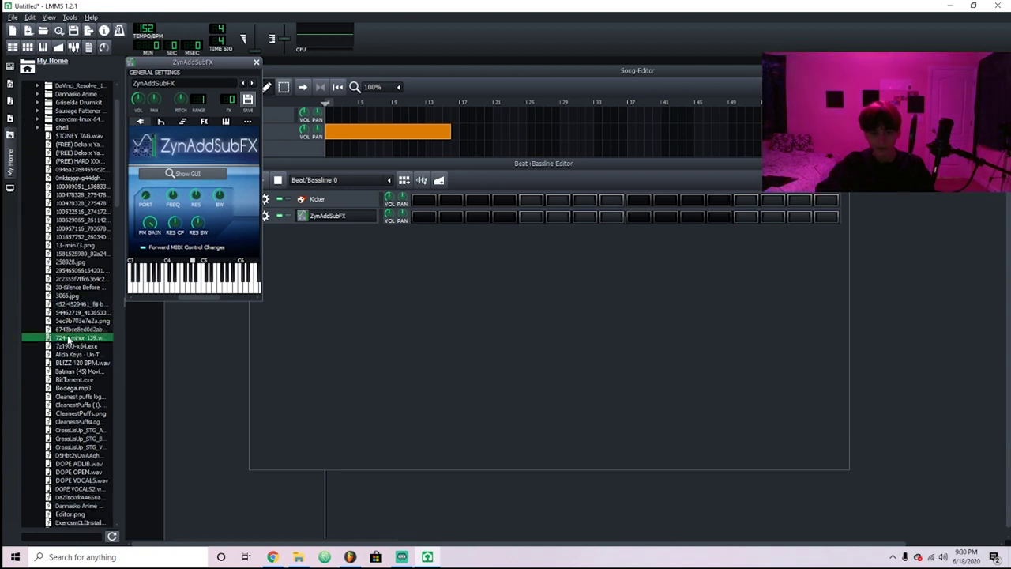
pyautogui.moveTo(68, 340); pyautogui.dragTo(382, 277)
pyautogui.click(360, 231)
pyautogui.click(360, 231)
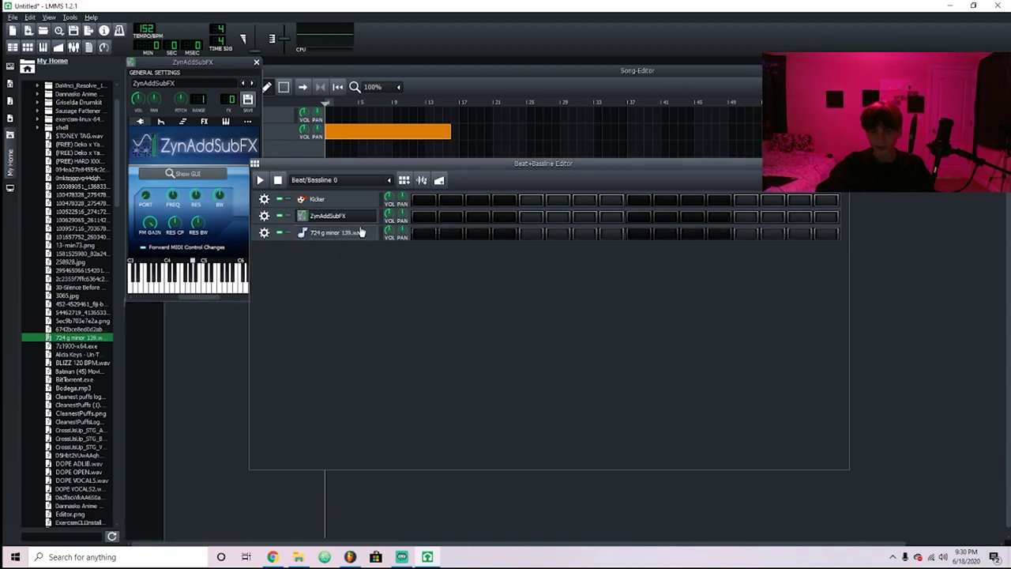
# Show My Computer and expand the E:, D: and C: drives to view their folders
pyautogui.click(14, 158)
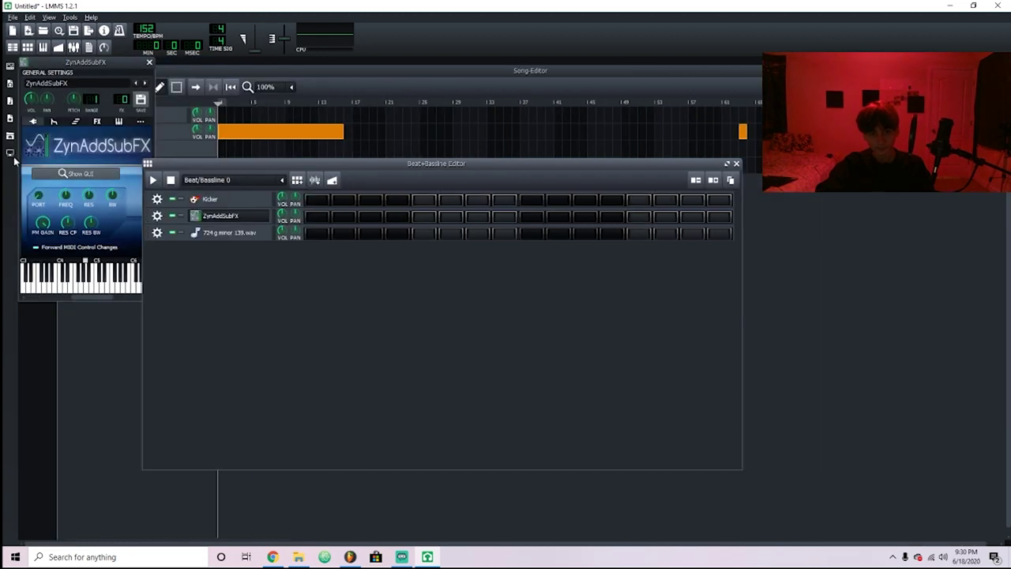
pyautogui.click(10, 155)
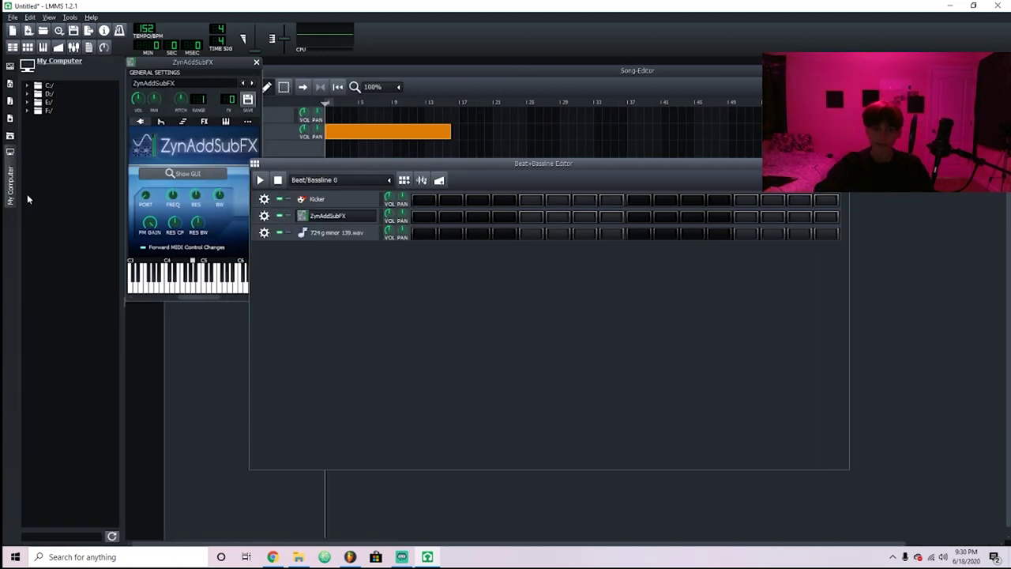
pyautogui.click(15, 140)
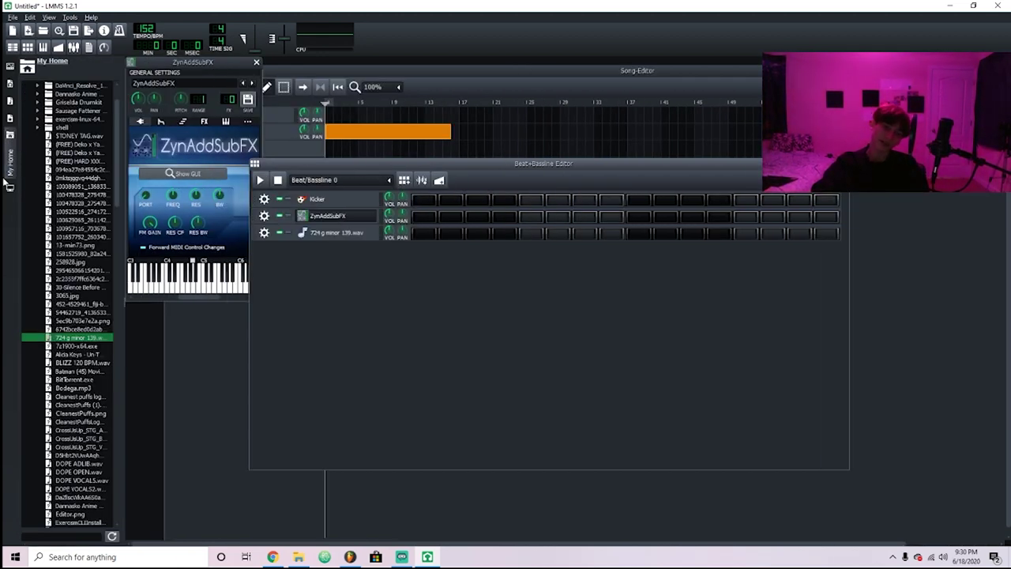
pyautogui.click(7, 189)
pyautogui.click(25, 111)
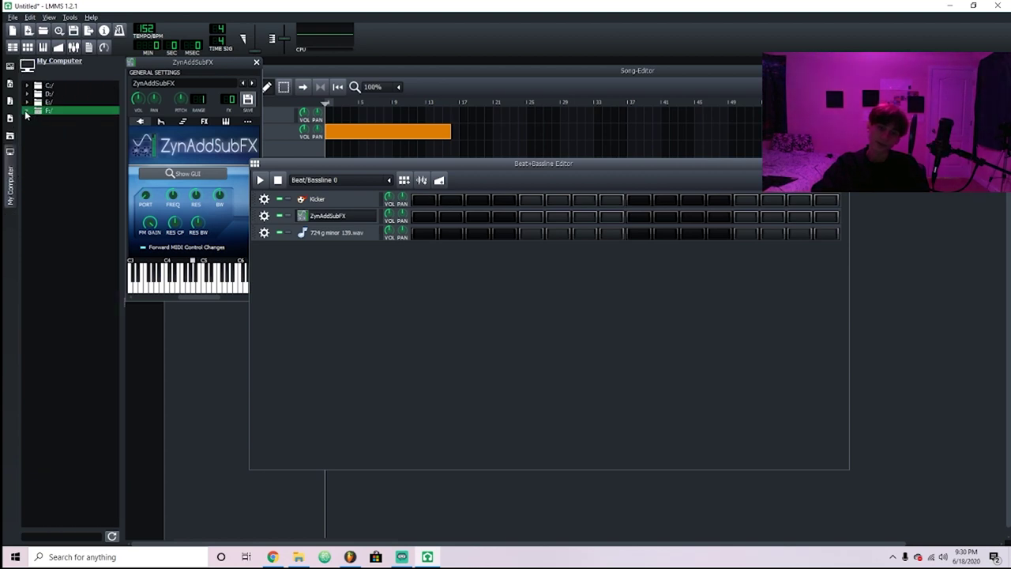
pyautogui.click(26, 102)
pyautogui.click(26, 93)
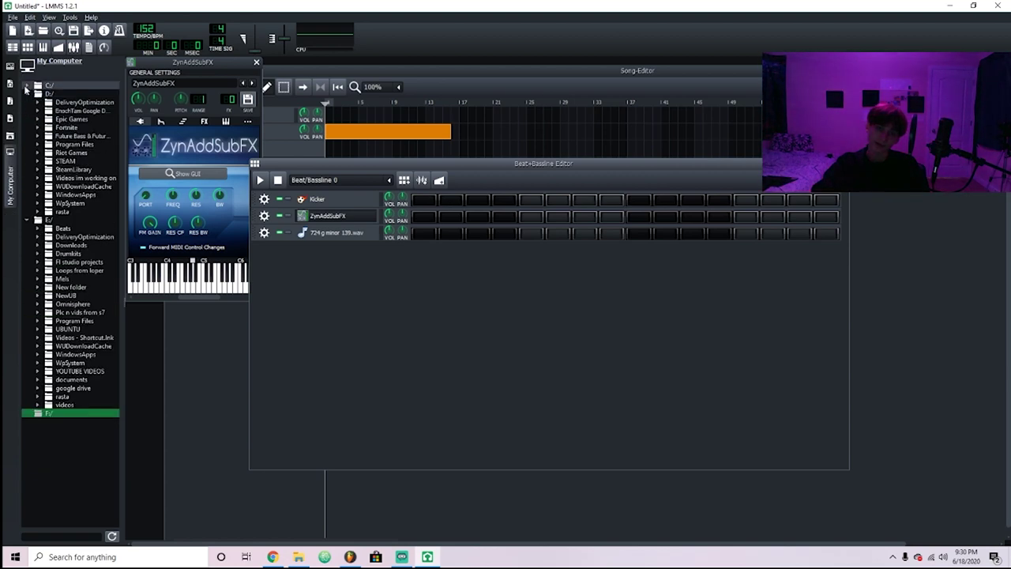
pyautogui.click(26, 85)
pyautogui.click(26, 86)
pyautogui.click(26, 86)
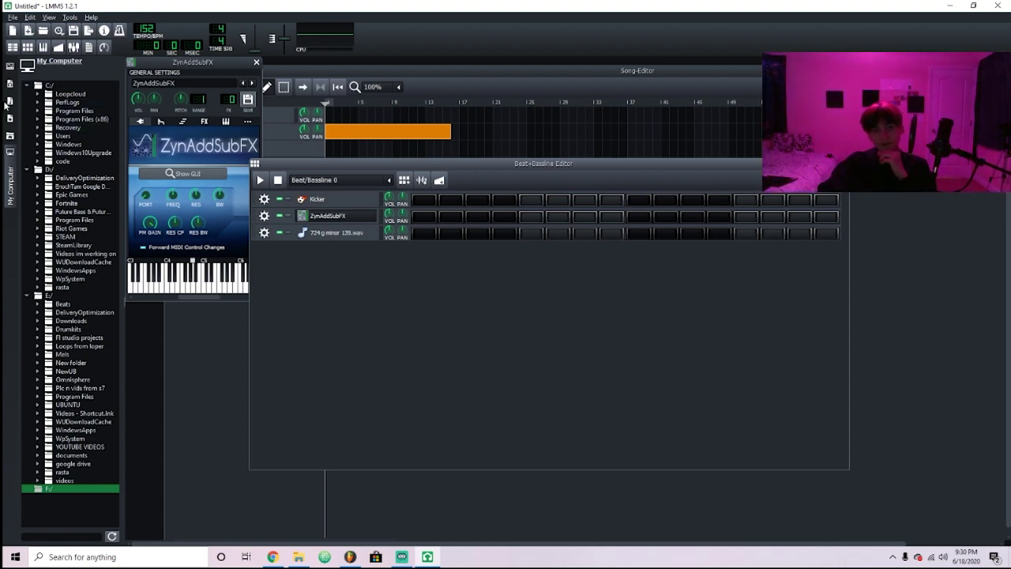
# Show My Samples, then expand and collapse The Cave Drumkit V2 folder
pyautogui.click(9, 101)
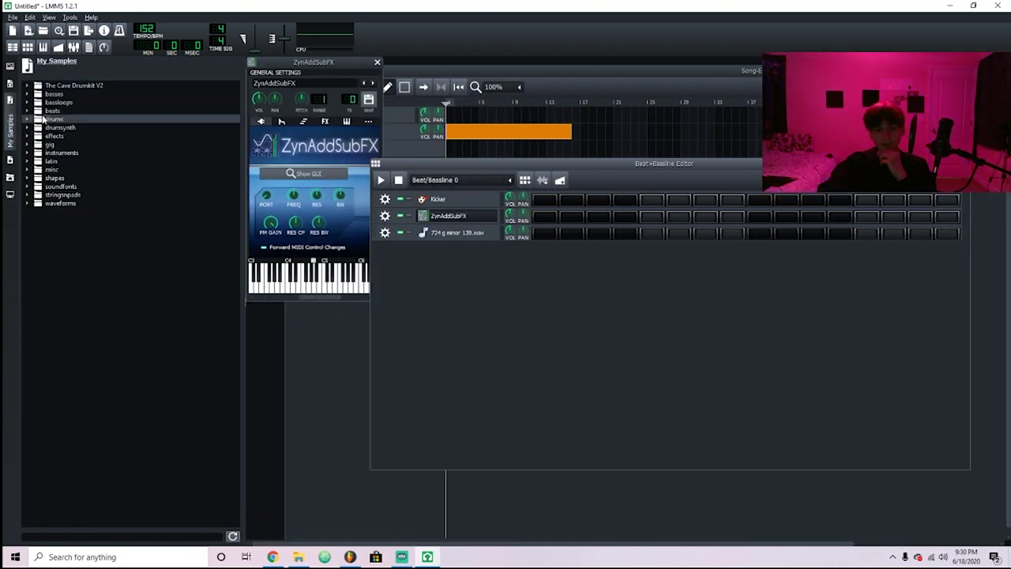
pyautogui.click(26, 86)
pyautogui.click(26, 86)
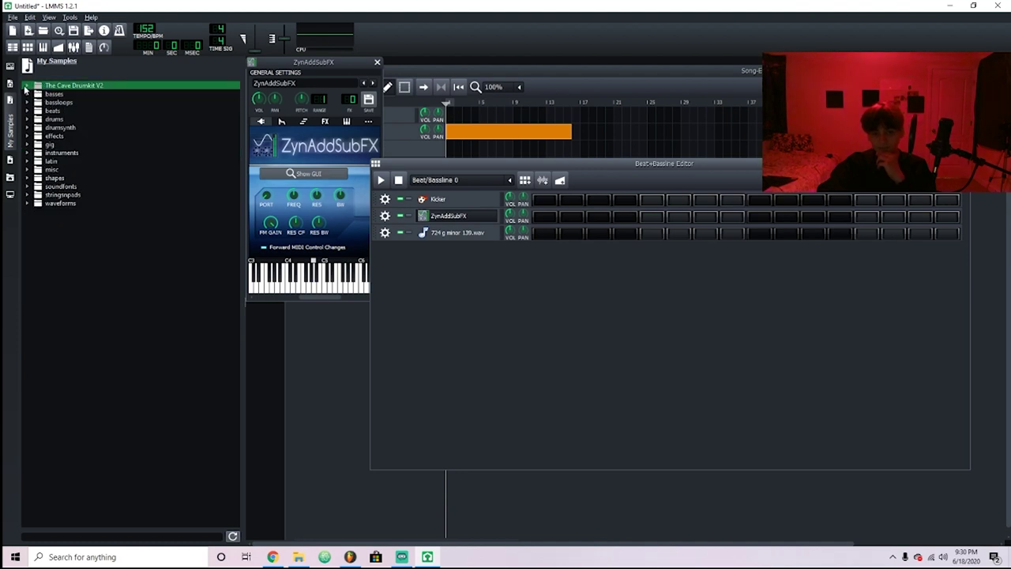
pyautogui.click(26, 86)
pyautogui.click(26, 86)
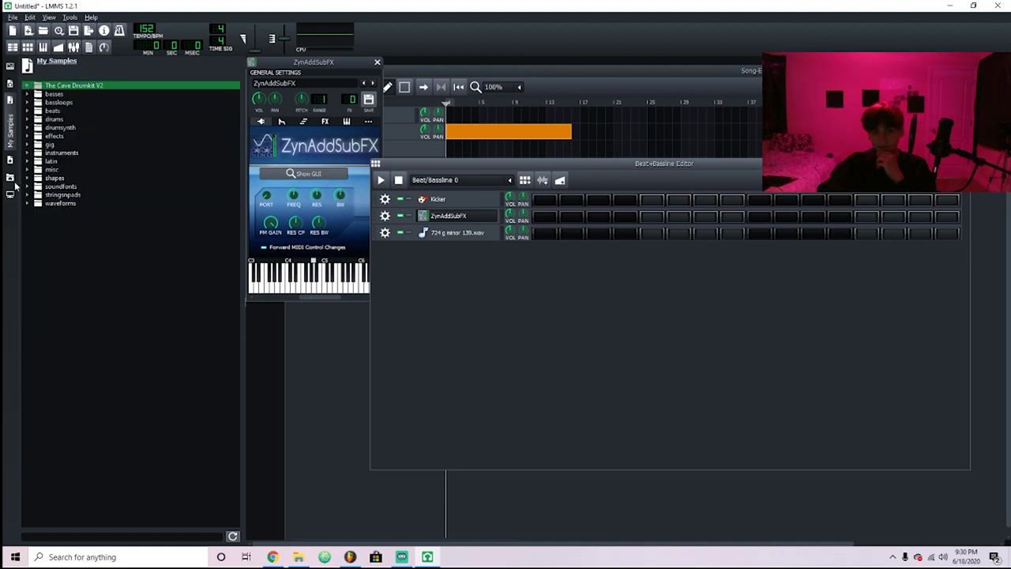
# Return to My Computer, collapse the D: and C: drives and hide the sidebar browser
pyautogui.click(9, 194)
pyautogui.click(28, 169)
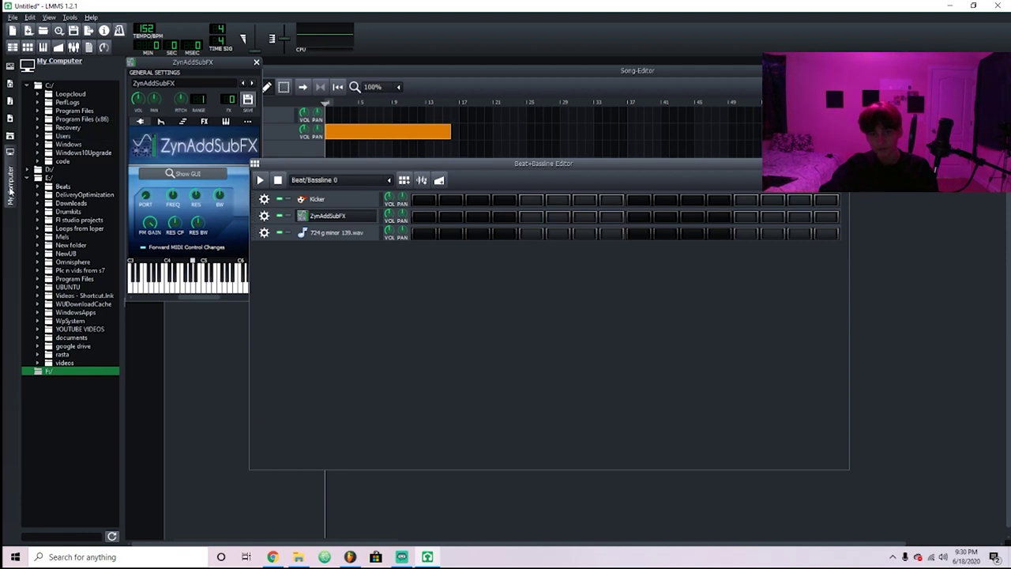
pyautogui.click(41, 128)
pyautogui.click(37, 111)
pyautogui.click(37, 110)
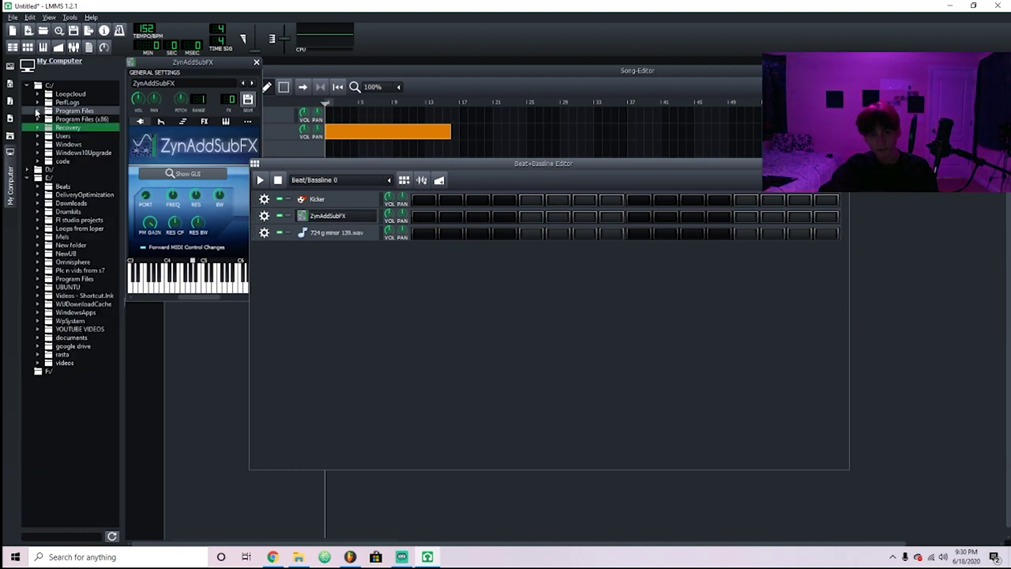
pyautogui.click(28, 85)
pyautogui.click(6, 155)
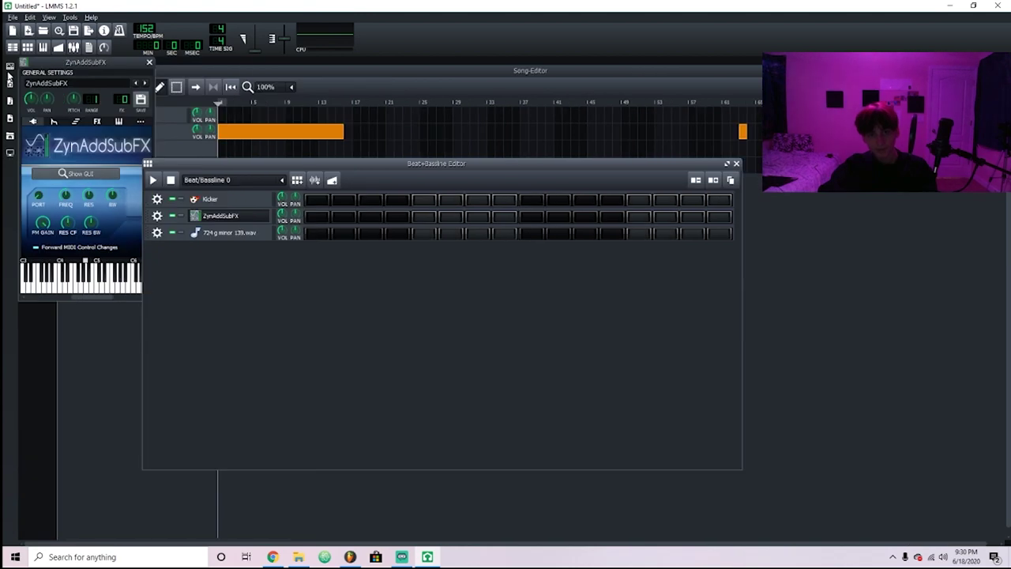
pyautogui.click(10, 67)
pyautogui.click(9, 67)
# In the Song-Editor, stretch the automation clip to about 24 bars and the Beat/Bassline 0 clip to about 25 bars, both starting at bar 1
pyautogui.click(12, 17)
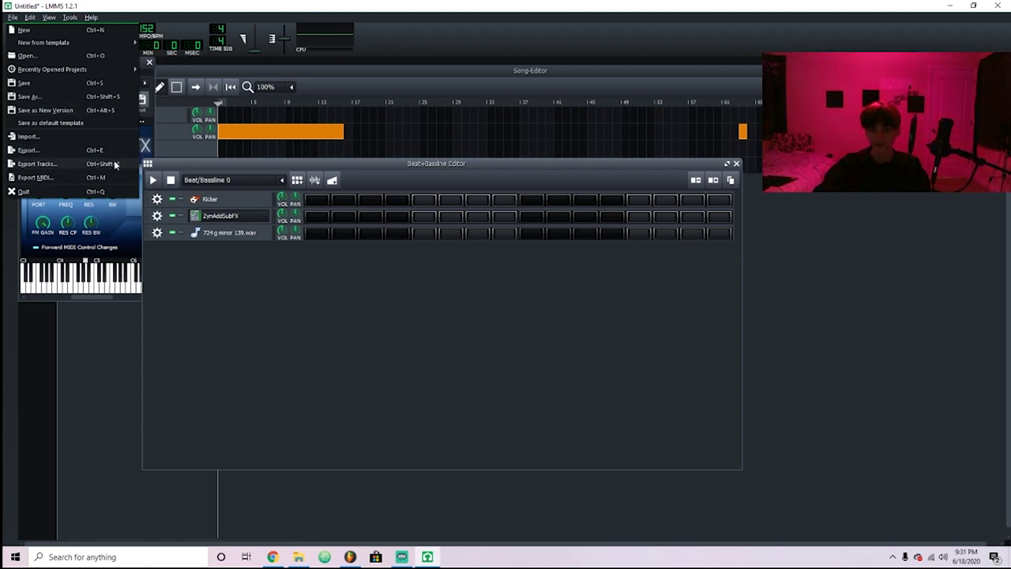
pyautogui.click(240, 129)
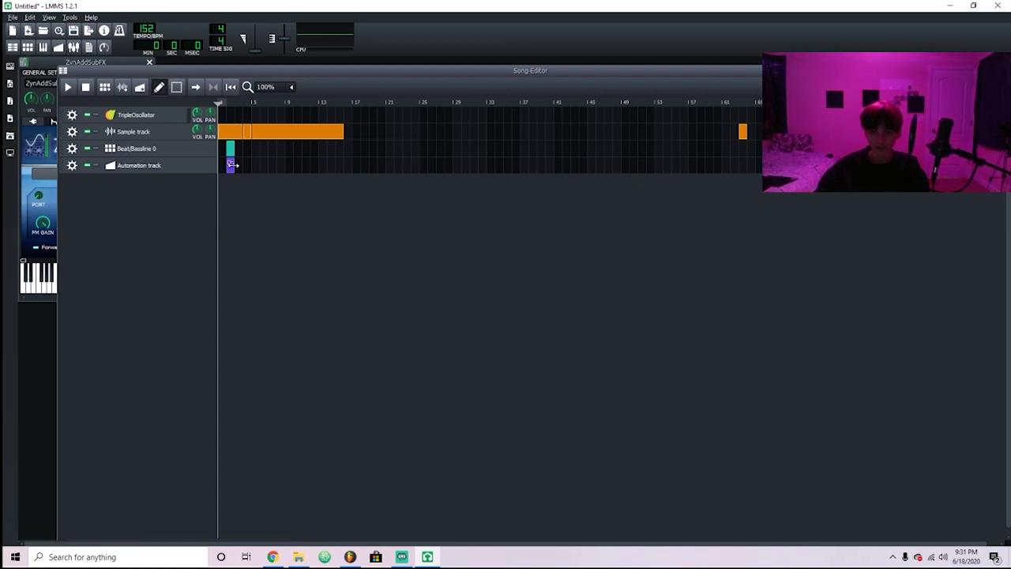
pyautogui.moveTo(233, 165); pyautogui.dragTo(427, 164)
pyautogui.moveTo(231, 149); pyautogui.dragTo(427, 149)
pyautogui.moveTo(259, 163); pyautogui.dragTo(250, 162)
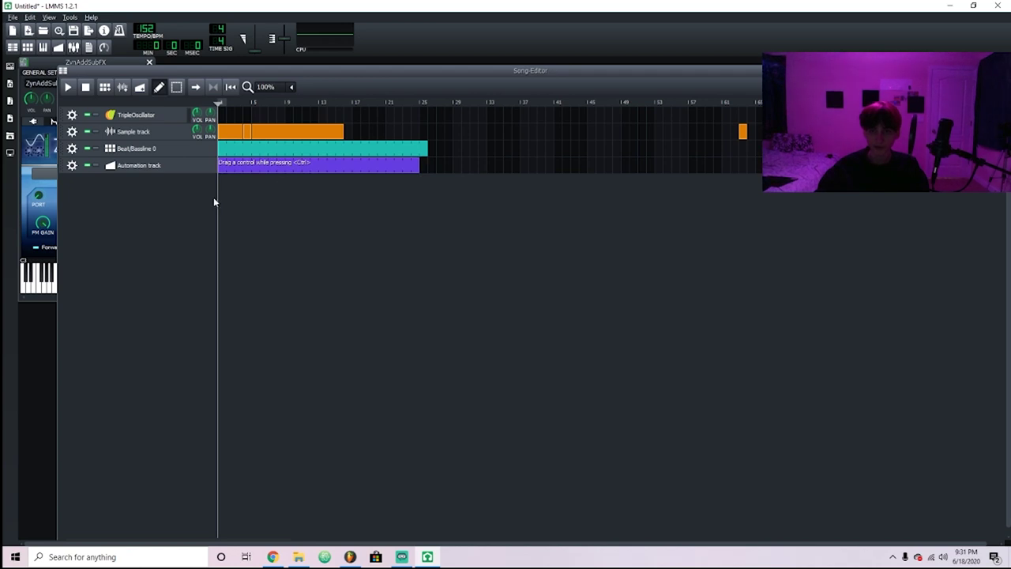
# Go through the project file options, bring up the MIDI export and dismiss it
pyautogui.click(13, 16)
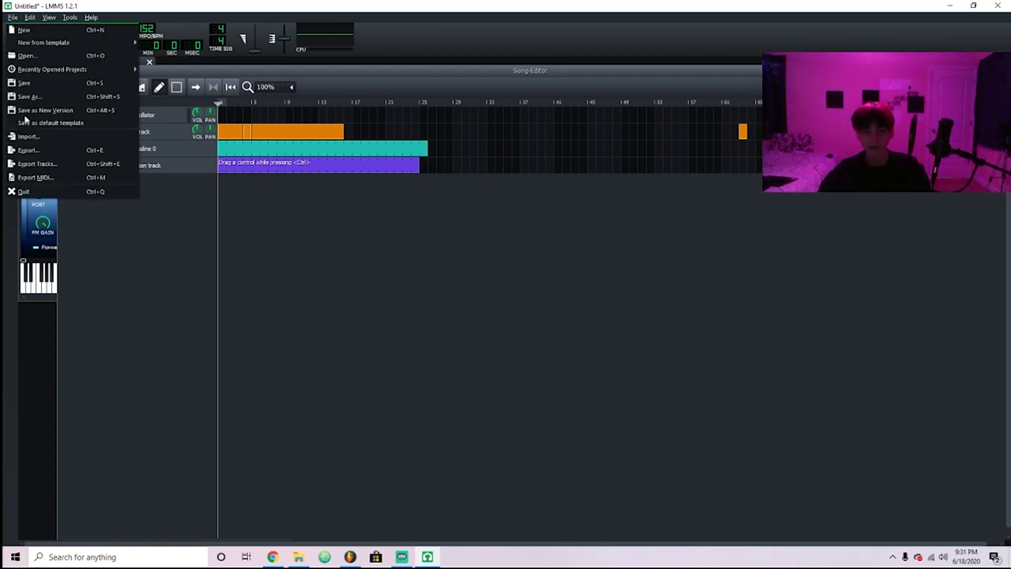
pyautogui.click(112, 179)
pyautogui.click(668, 406)
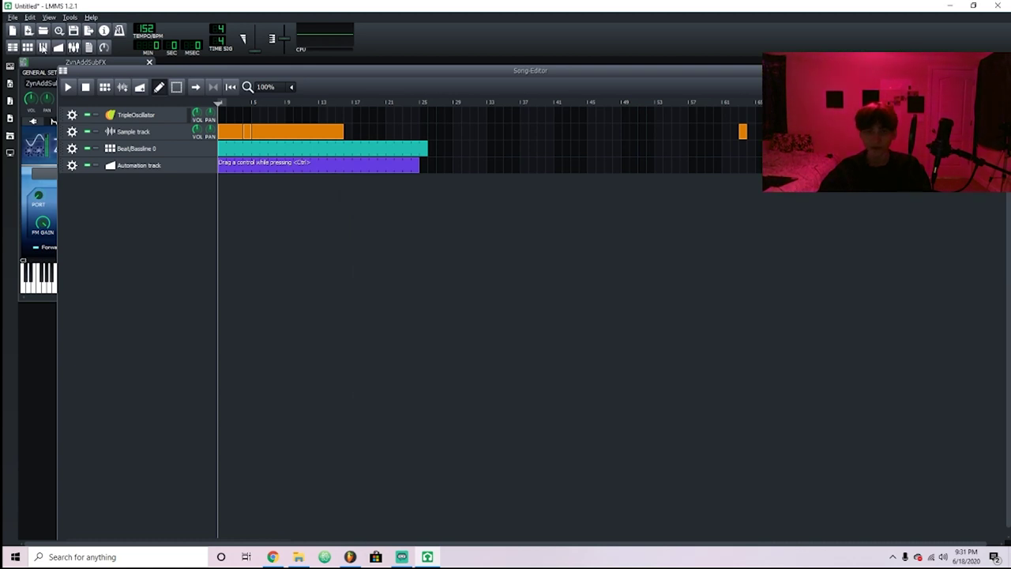
# Draw four one-bar notes at different pitches in the Kicker's Piano-Roll and return to the Song-Editor
pyautogui.click(43, 47)
pyautogui.click(272, 250)
pyautogui.moveTo(271, 250); pyautogui.dragTo(230, 269)
pyautogui.moveTo(258, 230); pyautogui.dragTo(231, 231)
pyautogui.click(293, 194)
pyautogui.moveTo(295, 197); pyautogui.dragTo(271, 194)
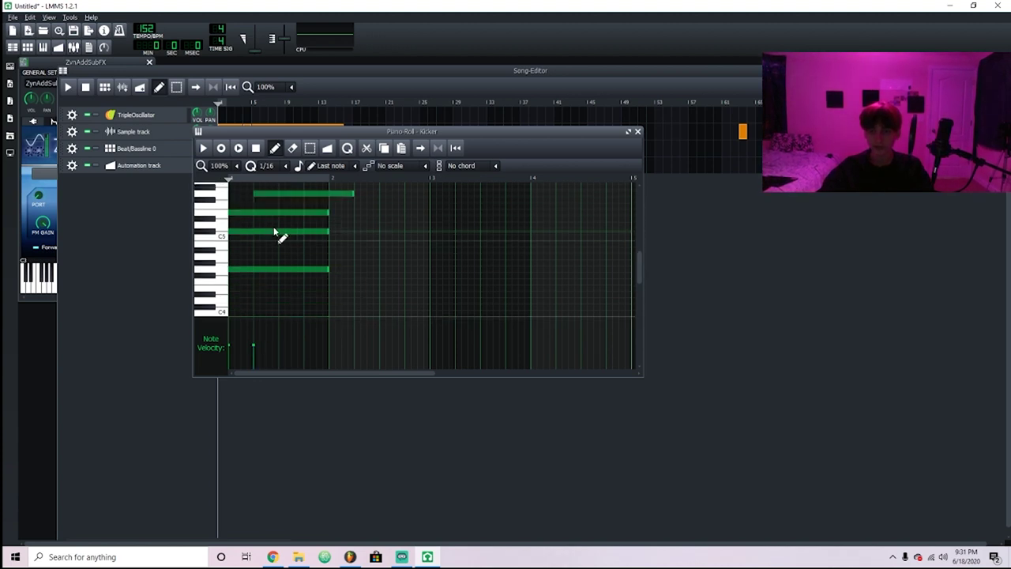
pyautogui.click(140, 249)
# Review the general, directories, performance, audio and MIDI pages of the LMMS settings and close them without changes
pyautogui.click(29, 17)
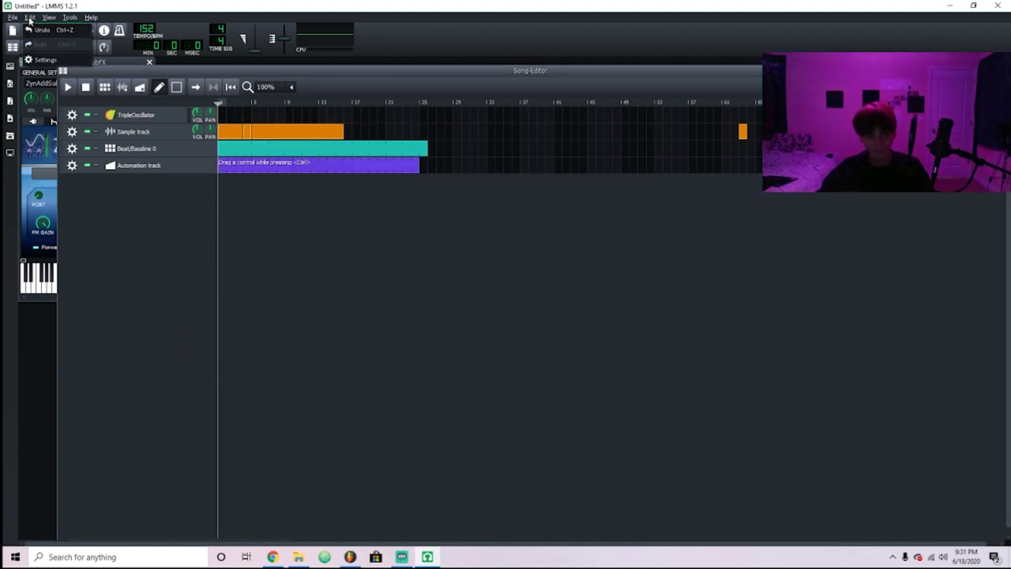
pyautogui.click(46, 61)
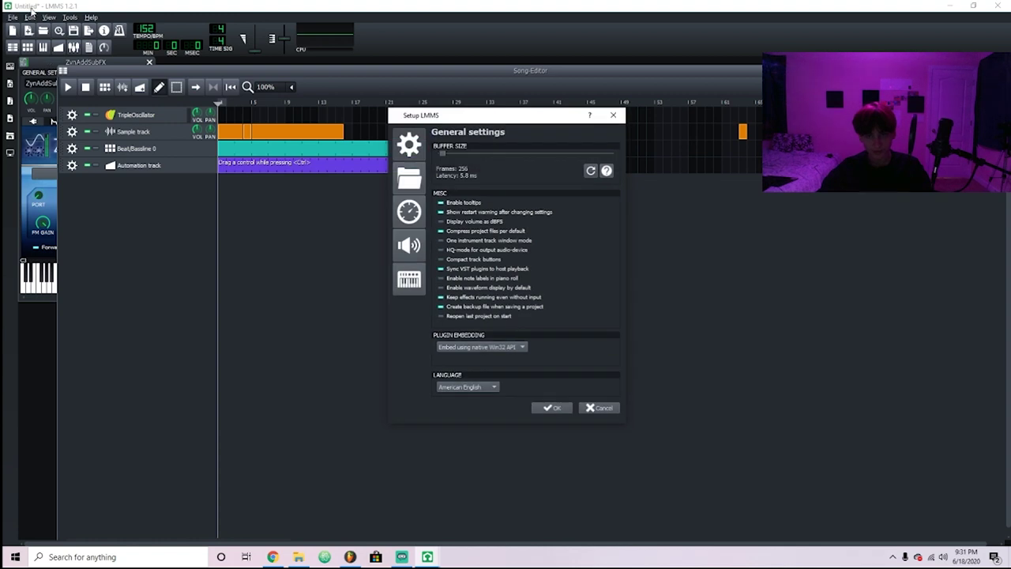
pyautogui.click(408, 211)
pyautogui.click(408, 244)
pyautogui.click(408, 179)
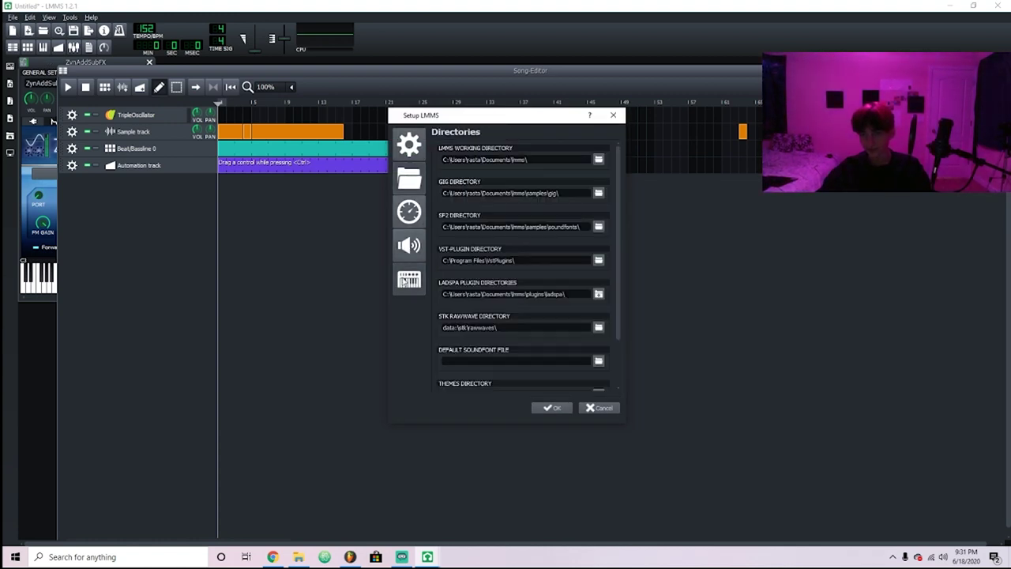
pyautogui.click(397, 269)
pyautogui.click(405, 148)
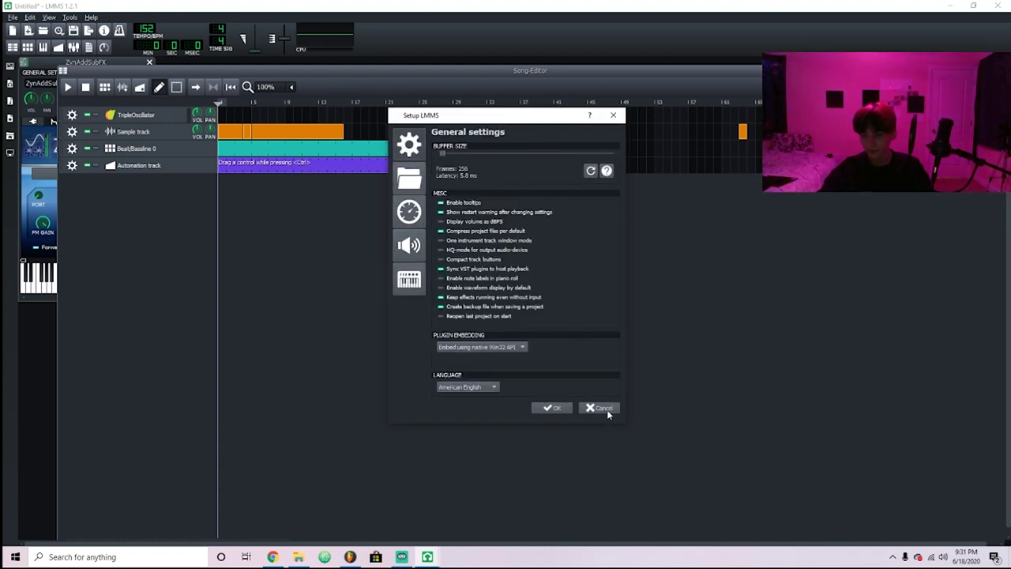
pyautogui.click(602, 408)
# Clear the workspace by hiding all open editors, the Controller Rack, the FX-Mixer and the ZynAddSubFX window
pyautogui.click(66, 18)
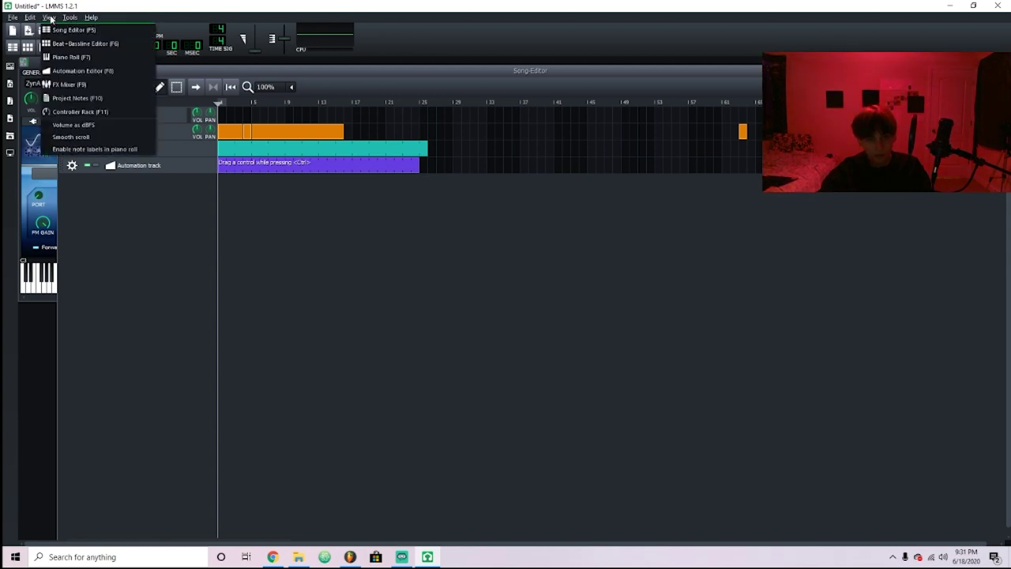
pyautogui.click(69, 43)
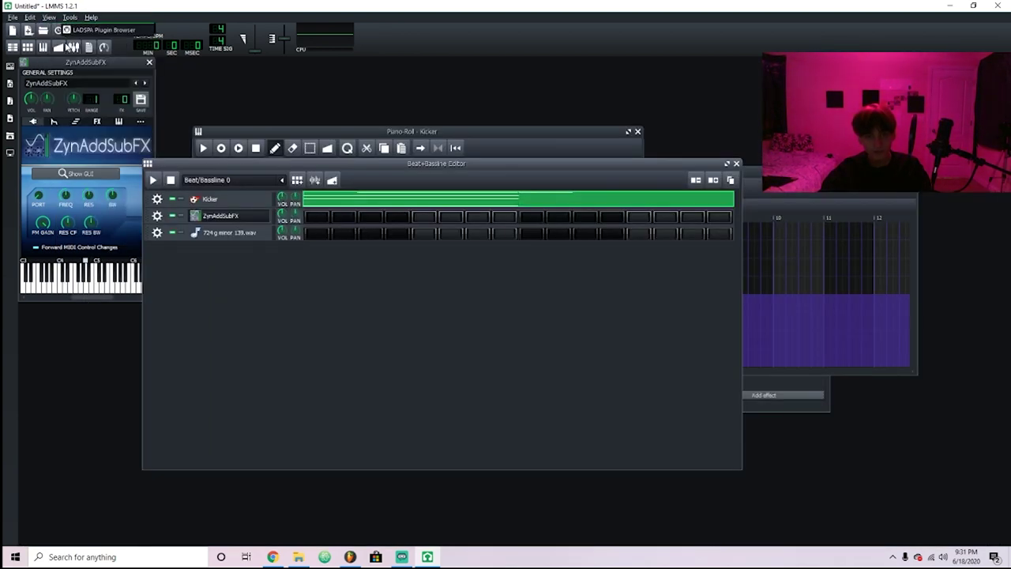
pyautogui.click(49, 17)
pyautogui.click(71, 44)
pyautogui.click(49, 18)
pyautogui.click(75, 56)
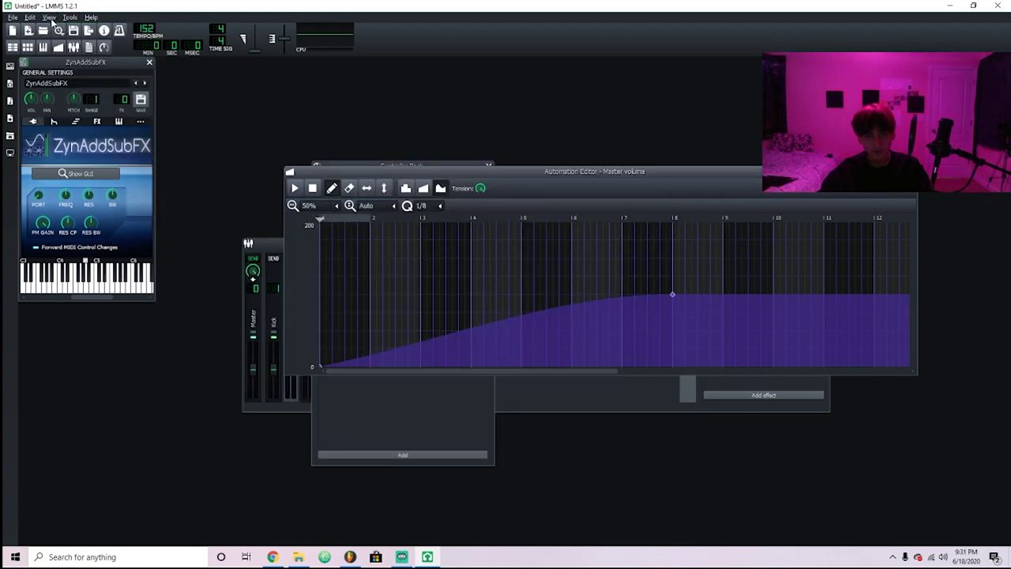
pyautogui.click(49, 17)
pyautogui.click(63, 70)
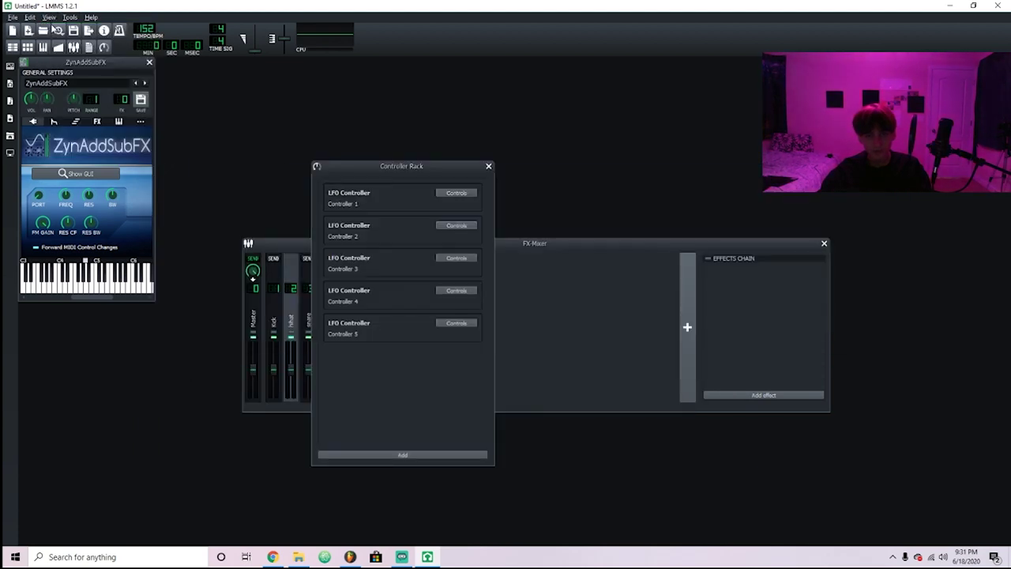
pyautogui.click(489, 168)
pyautogui.click(824, 243)
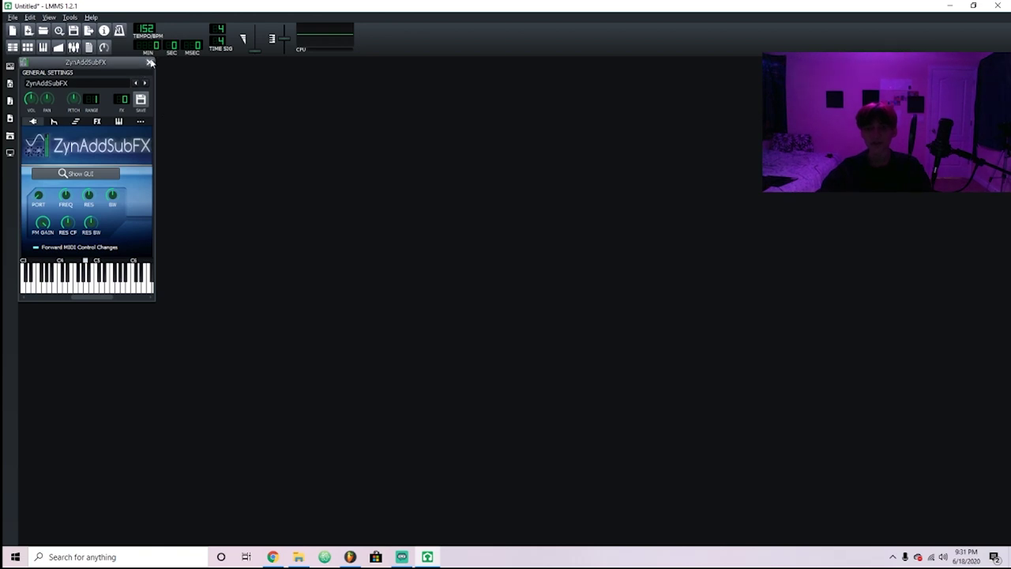
pyautogui.click(151, 63)
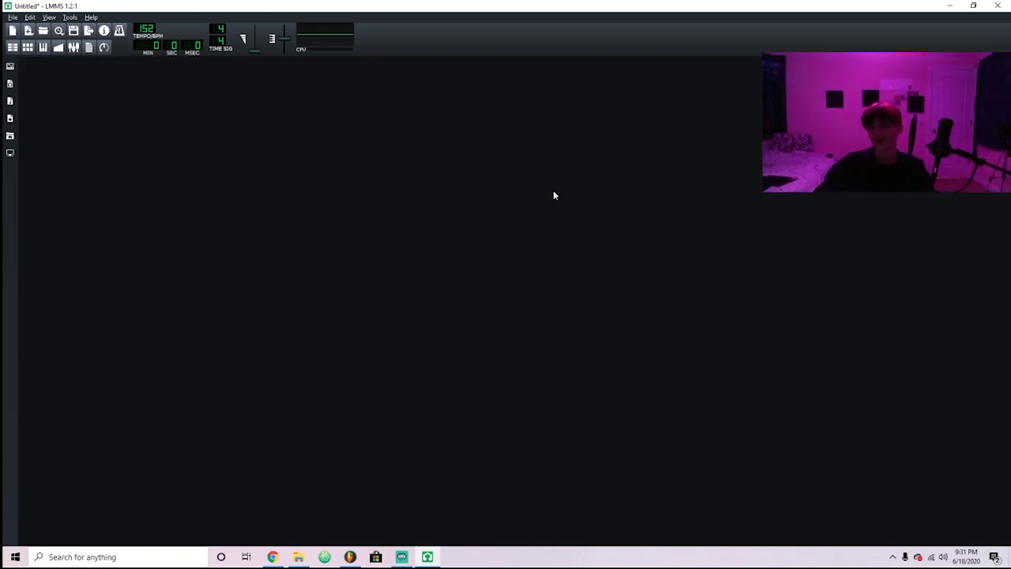
# Bring up the Song-Editor, Beat+Bassline Editor, Automation Editor and Project Notes windows
pyautogui.click(54, 17)
pyautogui.click(79, 30)
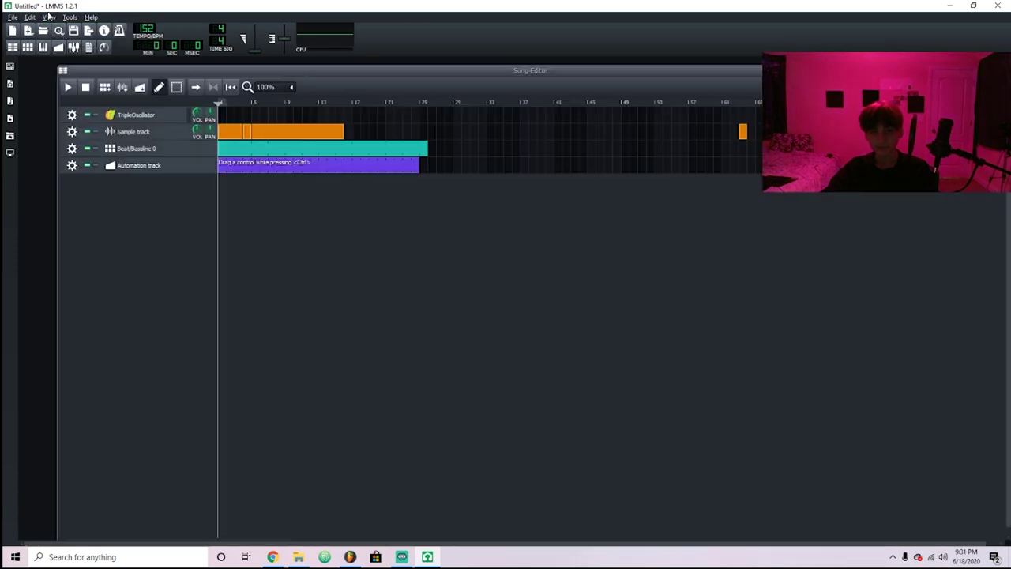
pyautogui.click(49, 18)
pyautogui.click(48, 18)
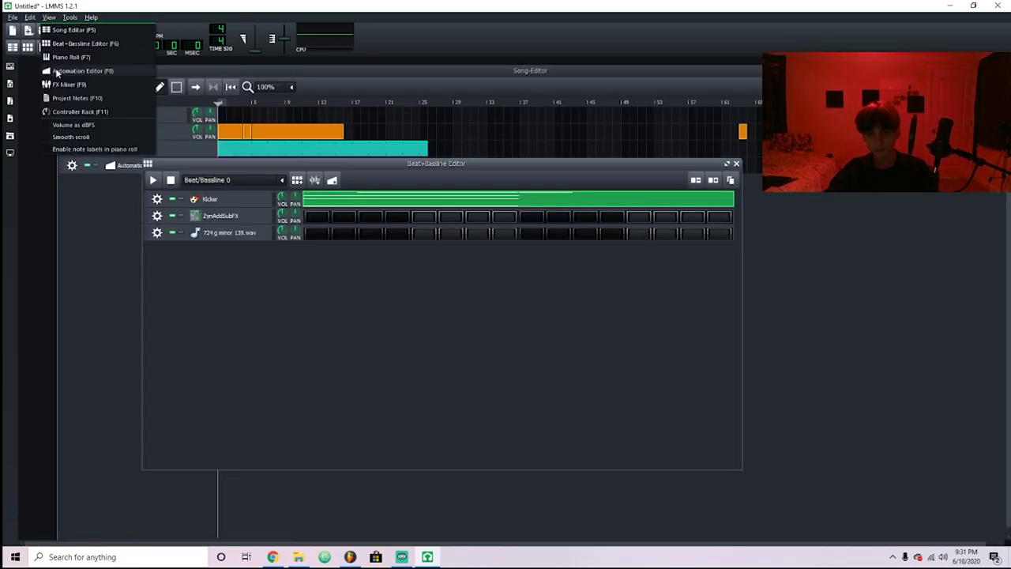
pyautogui.click(48, 68)
pyautogui.click(48, 19)
pyautogui.click(47, 98)
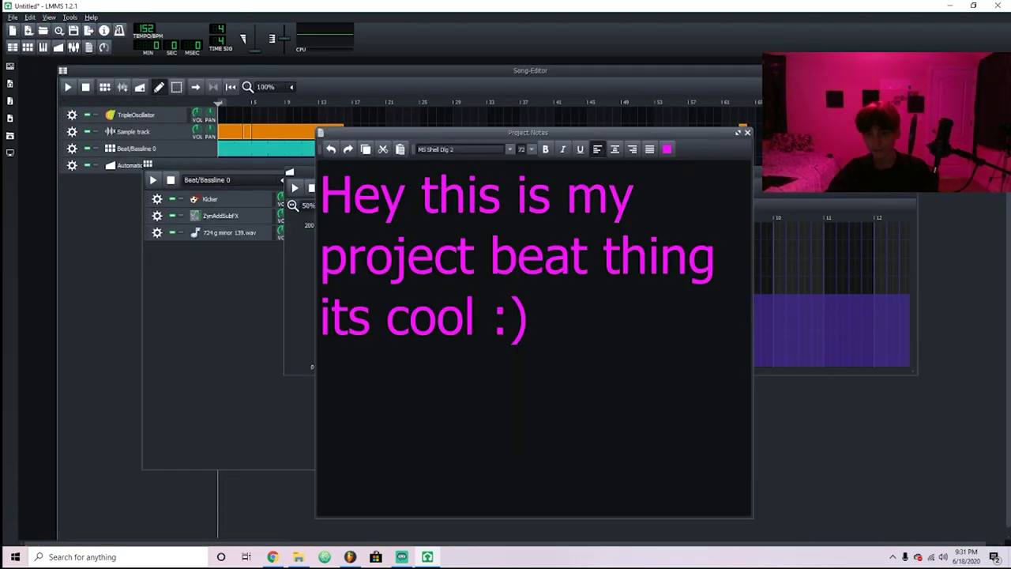
pyautogui.hotkey('ctrl', 'a')
pyautogui.press('F6')
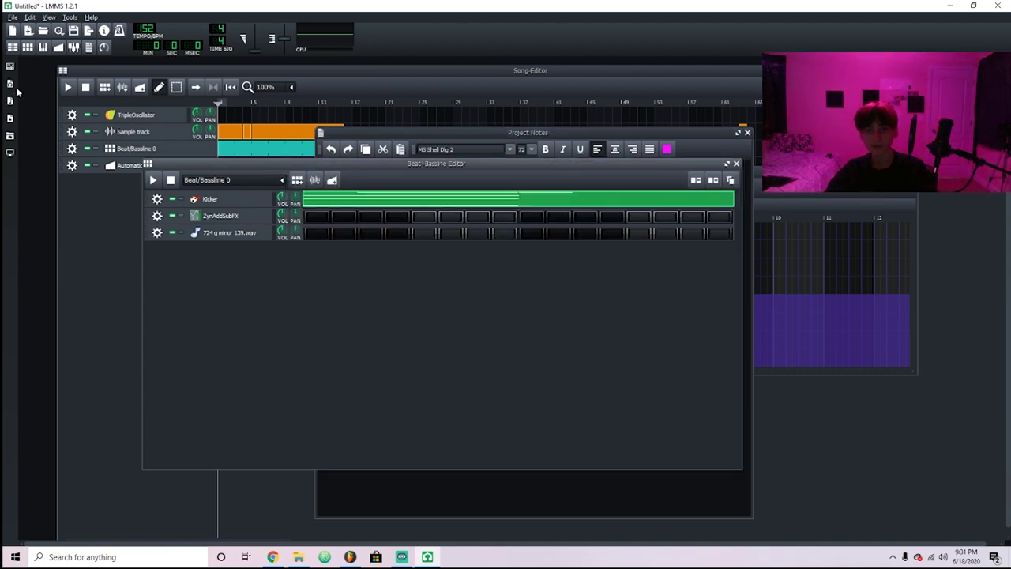
# Toggle the Piano-Roll, FX-Mixer and other editor windows, leaving only the Song-Editor and Automation Editor open
pyautogui.click(15, 49)
pyautogui.click(42, 48)
pyautogui.click(58, 48)
pyautogui.click(74, 49)
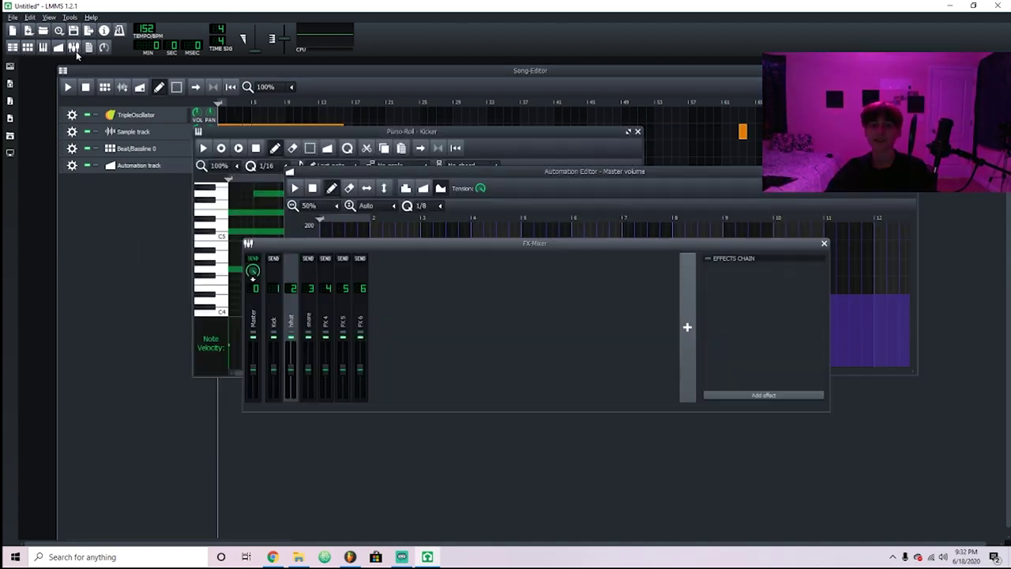
pyautogui.click(43, 49)
pyautogui.click(88, 48)
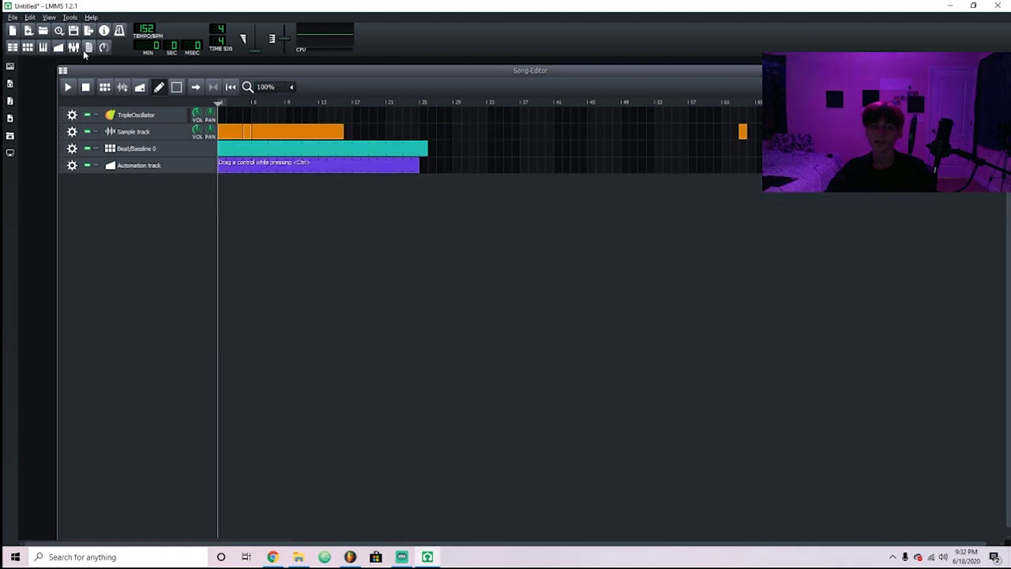
pyautogui.click(73, 47)
pyautogui.click(57, 47)
pyautogui.click(43, 48)
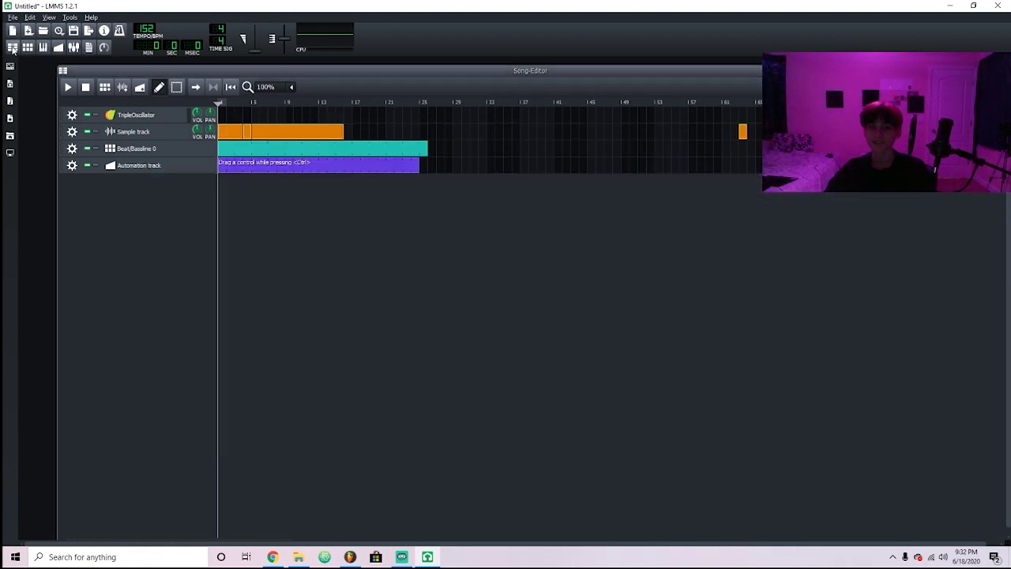
pyautogui.click(57, 47)
# Go through the view options and enable note labels in the piano roll
pyautogui.click(48, 16)
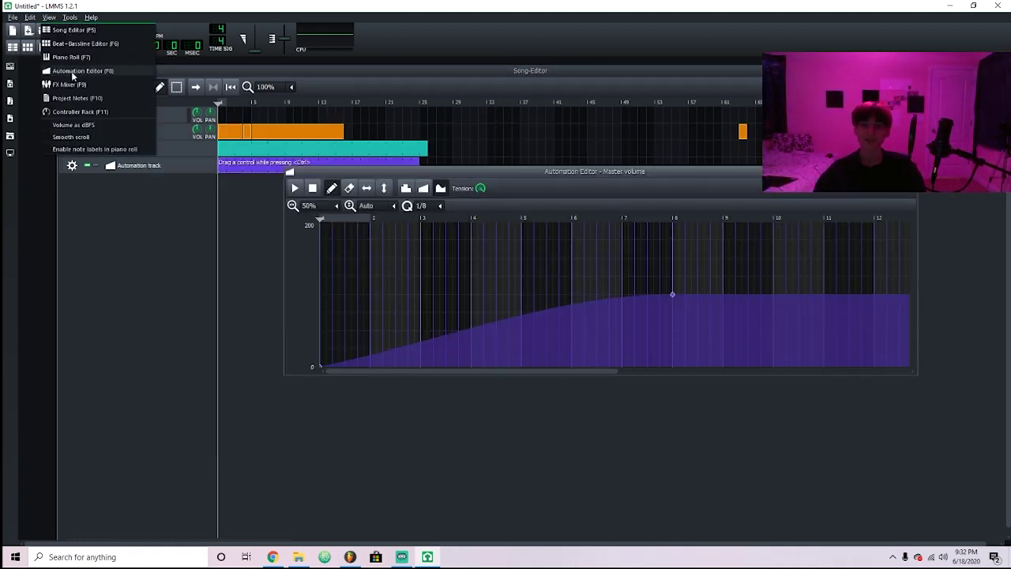
pyautogui.click(101, 137)
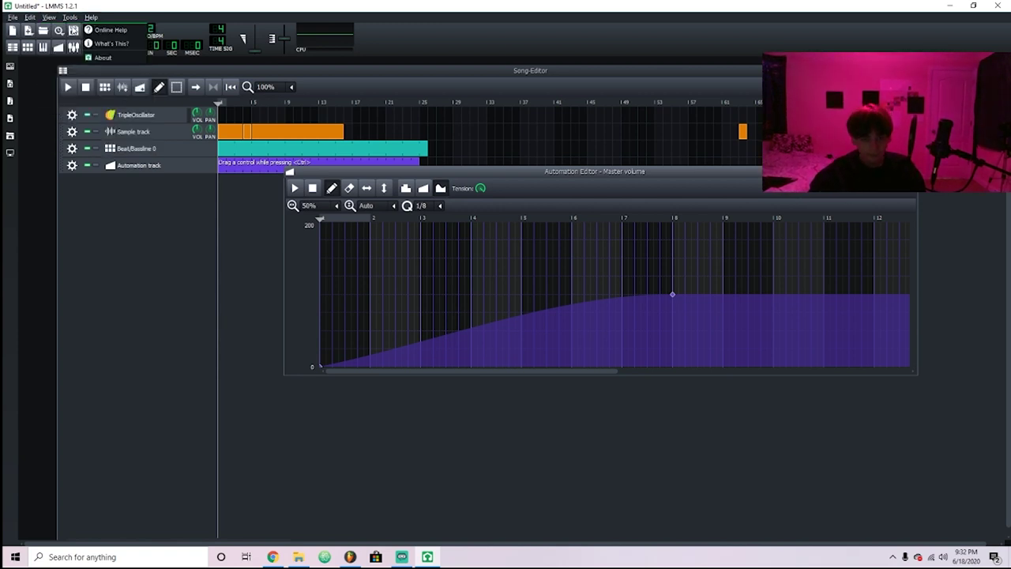
pyautogui.click(50, 16)
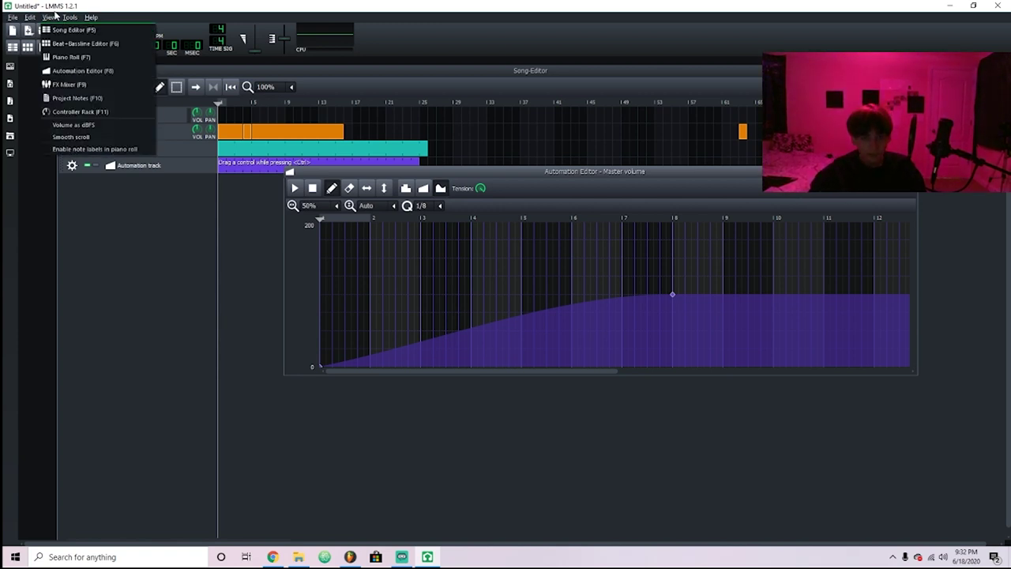
pyautogui.click(45, 148)
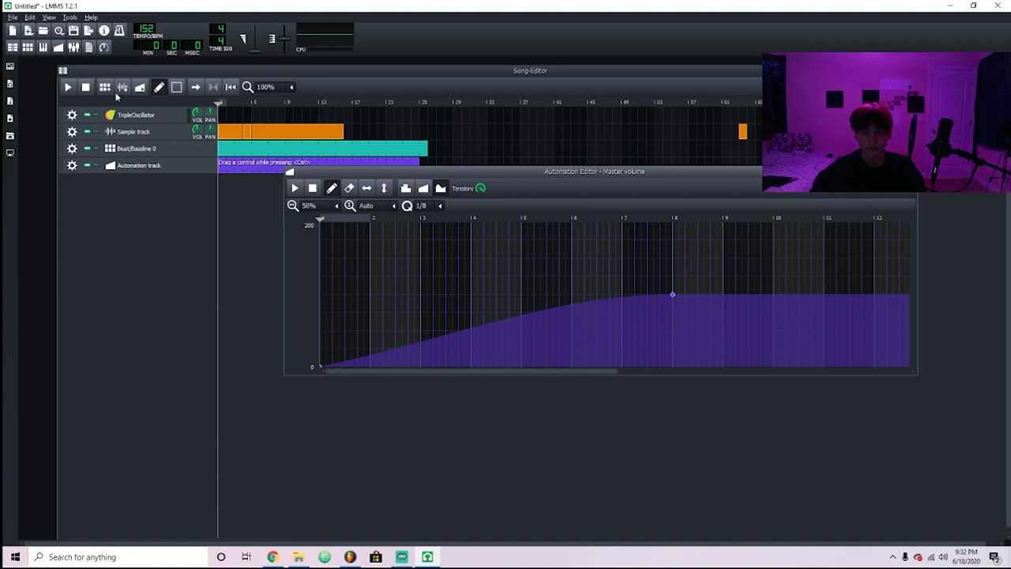
# Show the Kicker's Piano-Roll and enlarge its window to cover more octaves
pyautogui.click(40, 48)
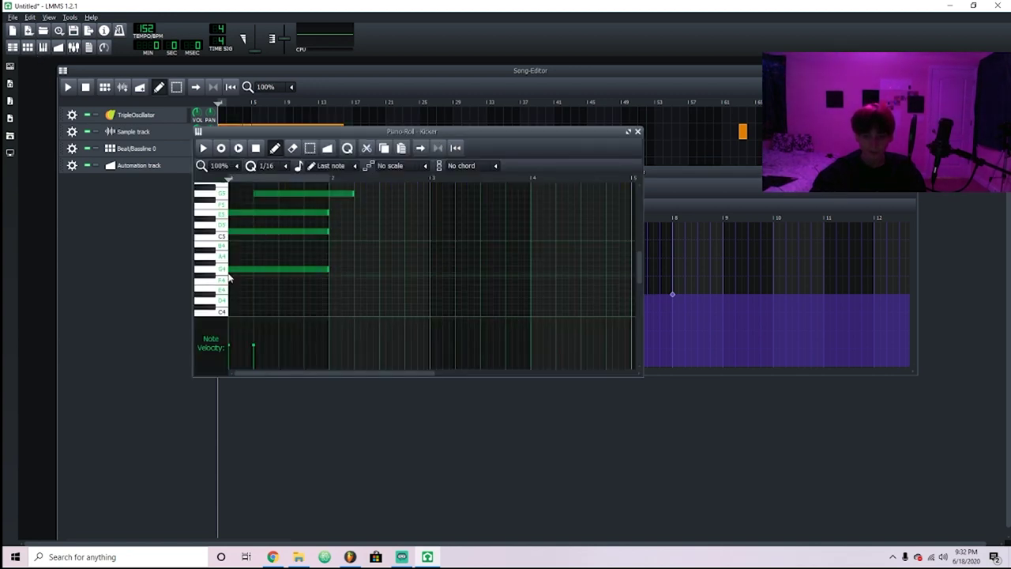
pyautogui.scroll(3, 276, 226)
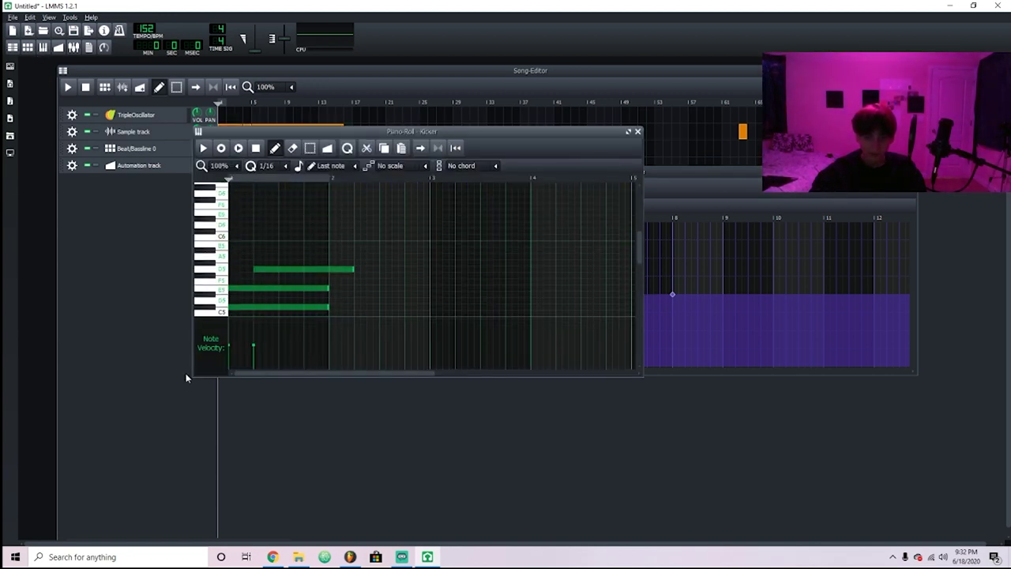
pyautogui.moveTo(192, 377); pyautogui.dragTo(69, 541)
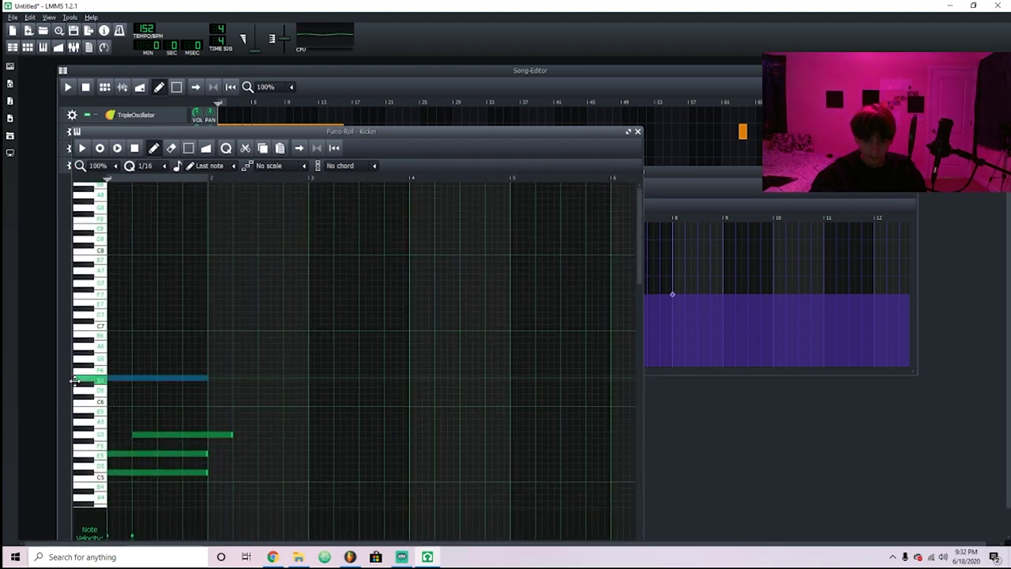
# Delete all existing notes from the Kicker's Piano-Roll
pyautogui.rightClick(136, 434)
pyautogui.rightClick(131, 473)
pyautogui.rightClick(139, 453)
pyautogui.click(99, 399)
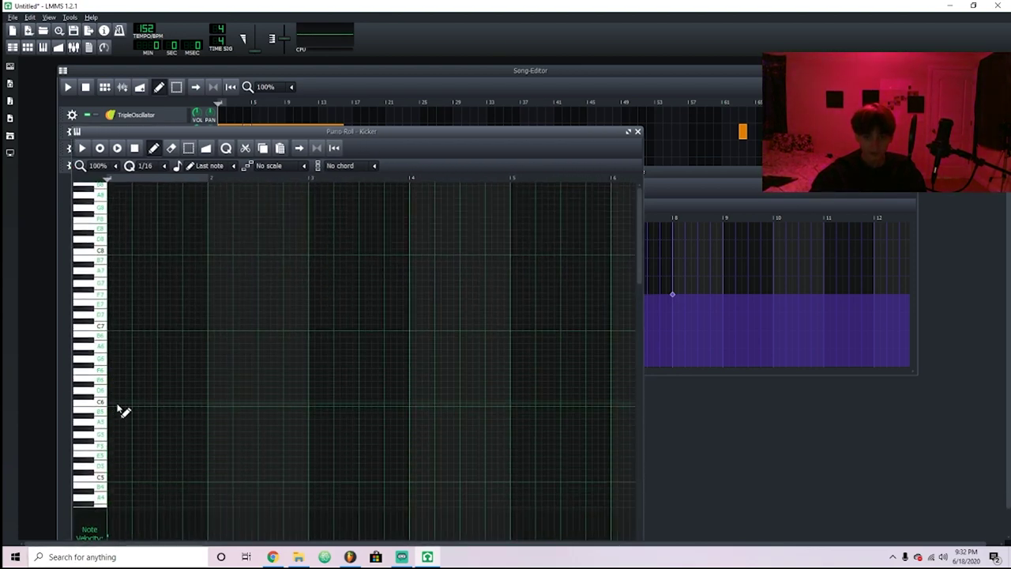
# Stack four one-bar notes at F6, A#6, C#7 and F7 at the start of the Kicker pattern
pyautogui.click(120, 371)
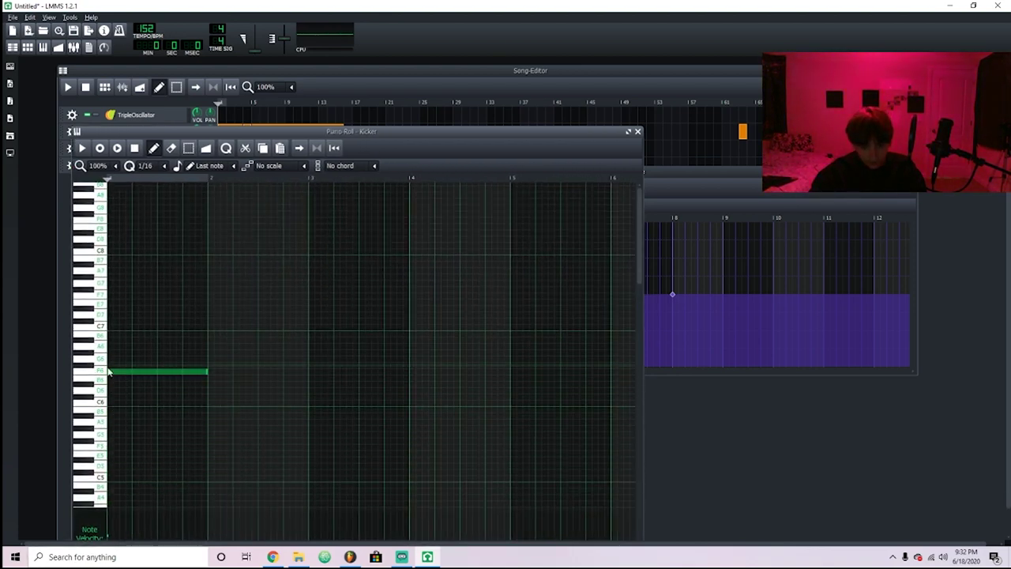
pyautogui.click(117, 348)
pyautogui.moveTo(105, 346); pyautogui.dragTo(97, 340)
pyautogui.moveTo(109, 327); pyautogui.dragTo(108, 321)
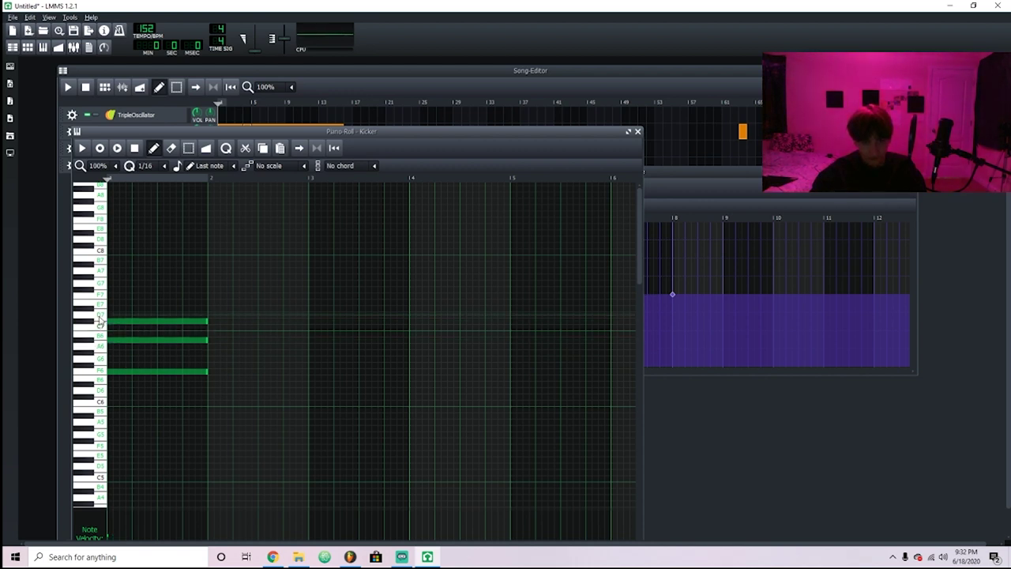
pyautogui.moveTo(111, 284)
pyautogui.mouseDown()
pyautogui.moveTo(56, 281)
pyautogui.moveTo(112, 294)
pyautogui.mouseUp()
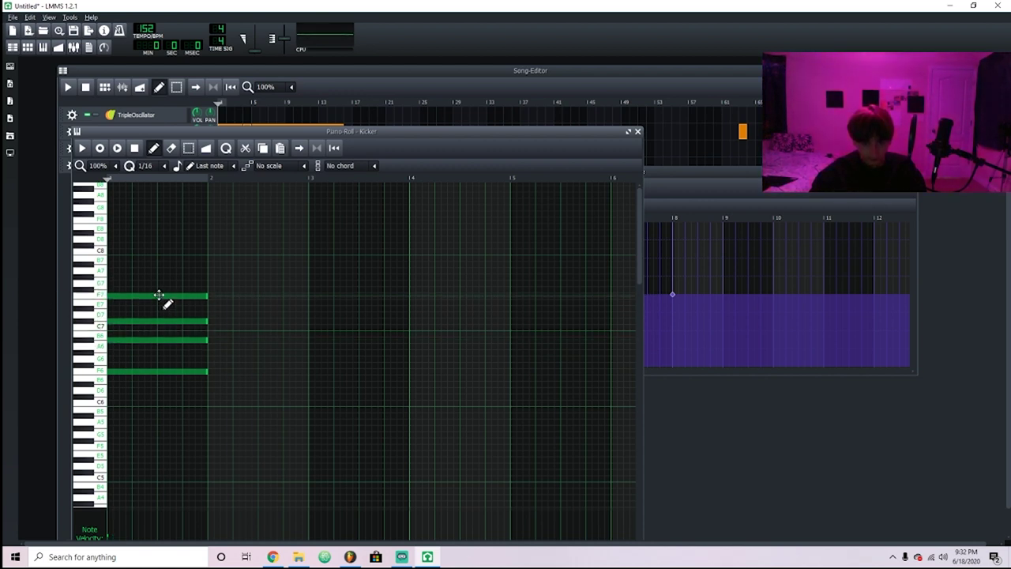
# Delete the four stacked notes from the first bar of the Kicker pattern
pyautogui.rightClick(155, 295)
pyautogui.rightClick(147, 321)
pyautogui.rightClick(149, 339)
pyautogui.rightClick(150, 371)
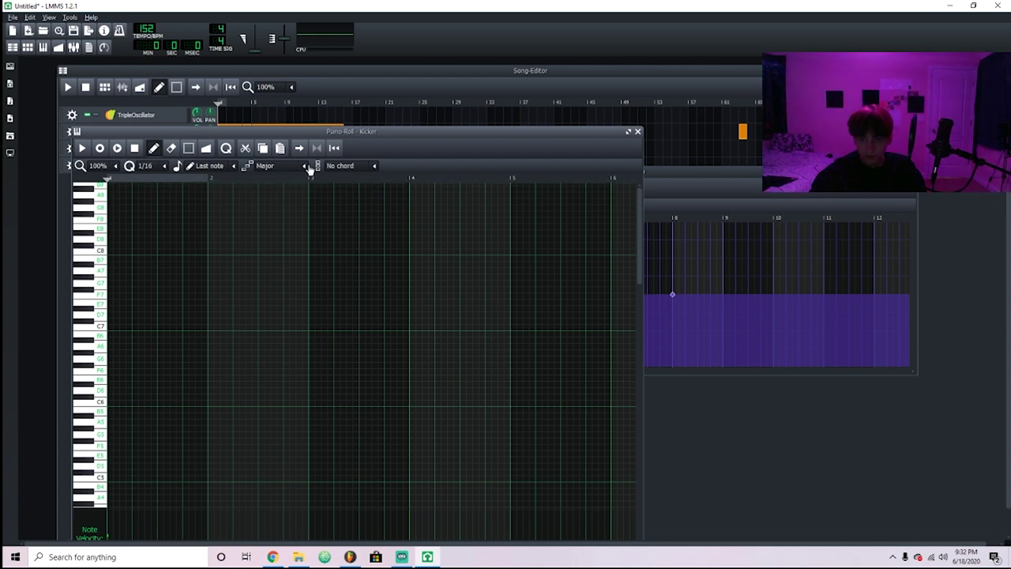
# Set the Piano-Roll's scale to No scale and, after trying chord 7, its chord type to Maj7
pyautogui.click(309, 170)
pyautogui.click(284, 187)
pyautogui.click(373, 166)
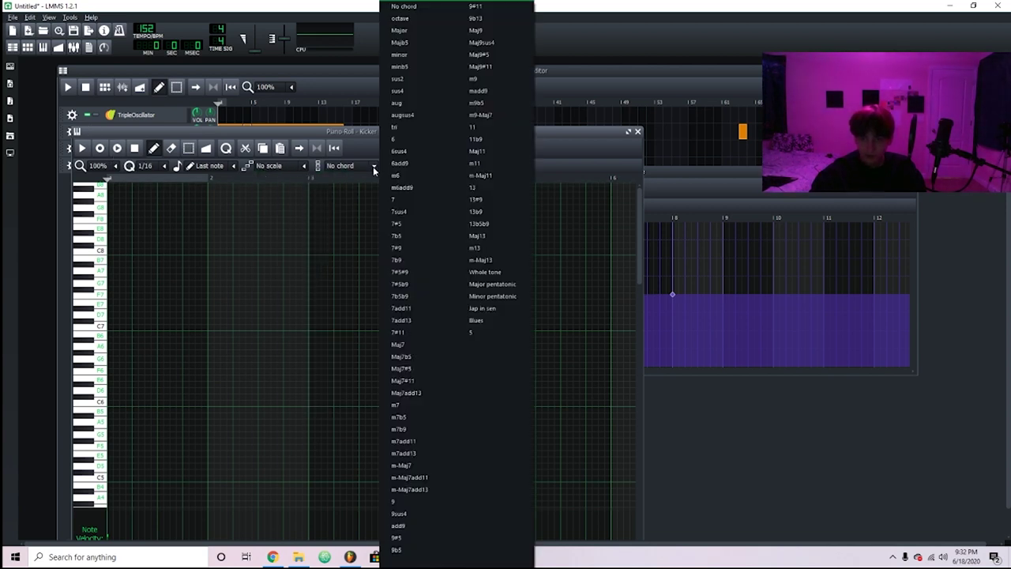
pyautogui.click(417, 201)
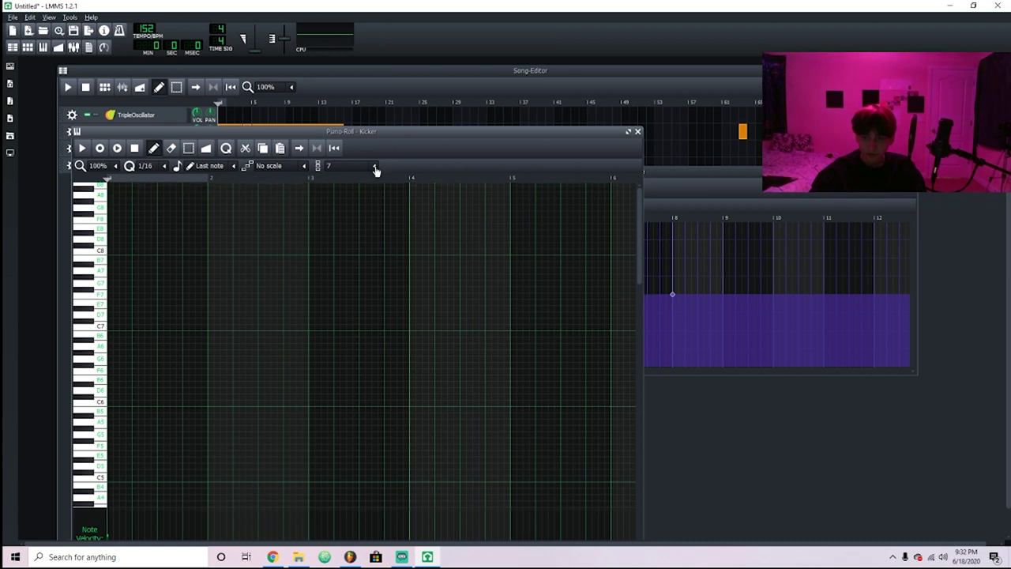
pyautogui.click(376, 170)
pyautogui.click(320, 168)
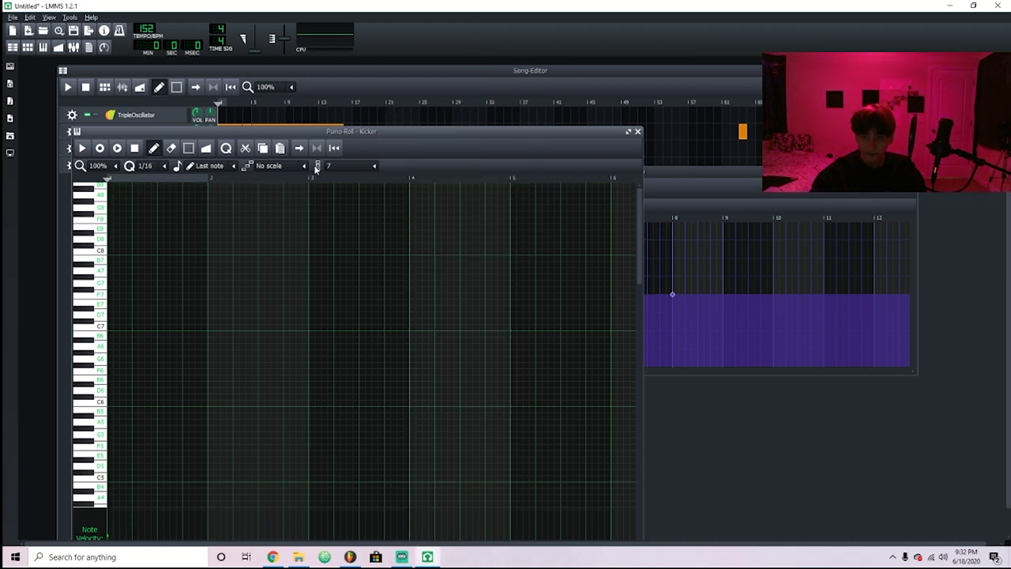
pyautogui.click(375, 170)
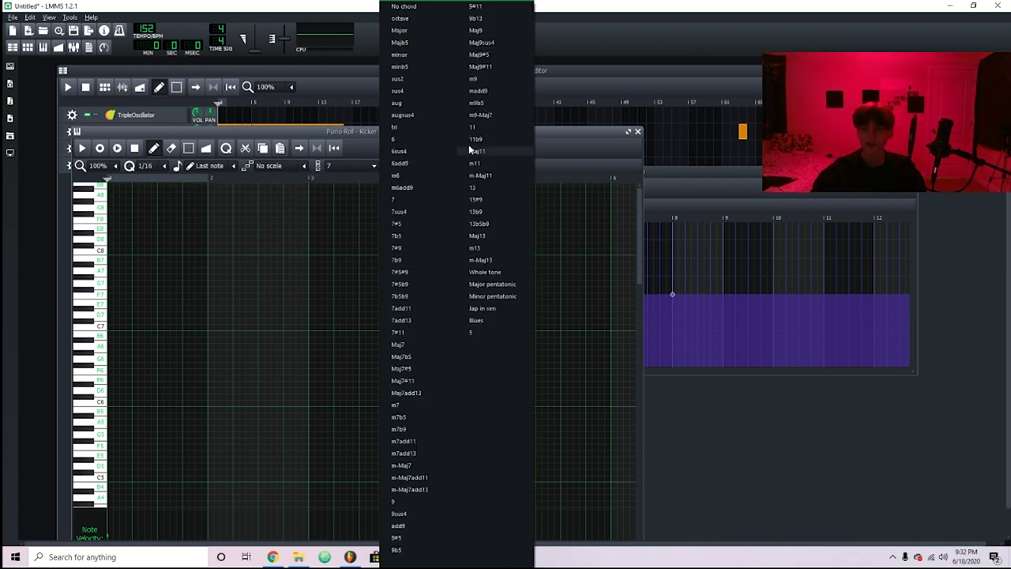
pyautogui.click(419, 346)
# Place a one-bar Maj7 chord rooted on D6 at the start of the pattern, undoing any stray notes
pyautogui.moveTo(198, 388); pyautogui.dragTo(70, 389)
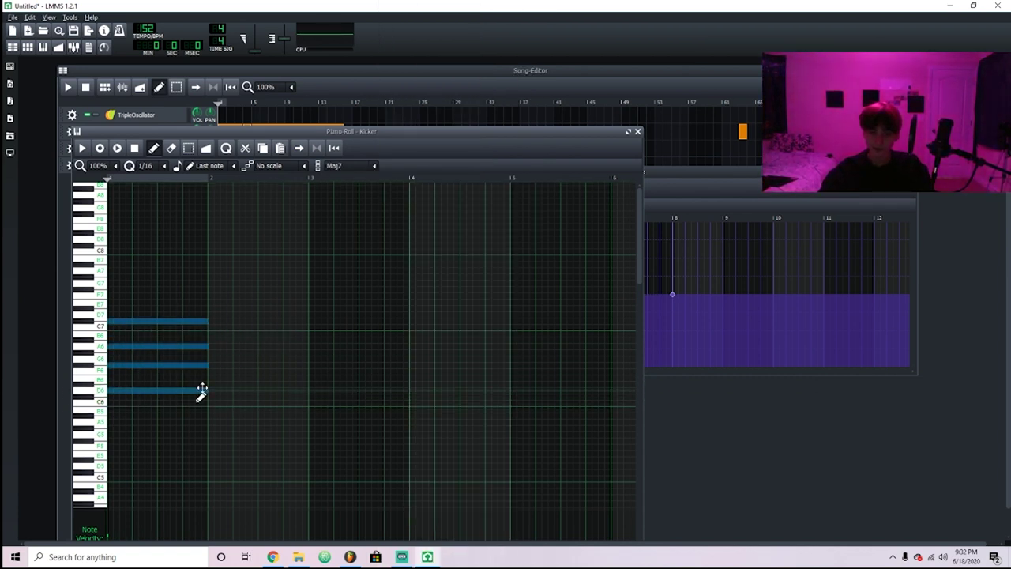
pyautogui.press('space')
pyautogui.press('space')
pyautogui.click(206, 289)
pyautogui.hotkey('ctrl', 'z')
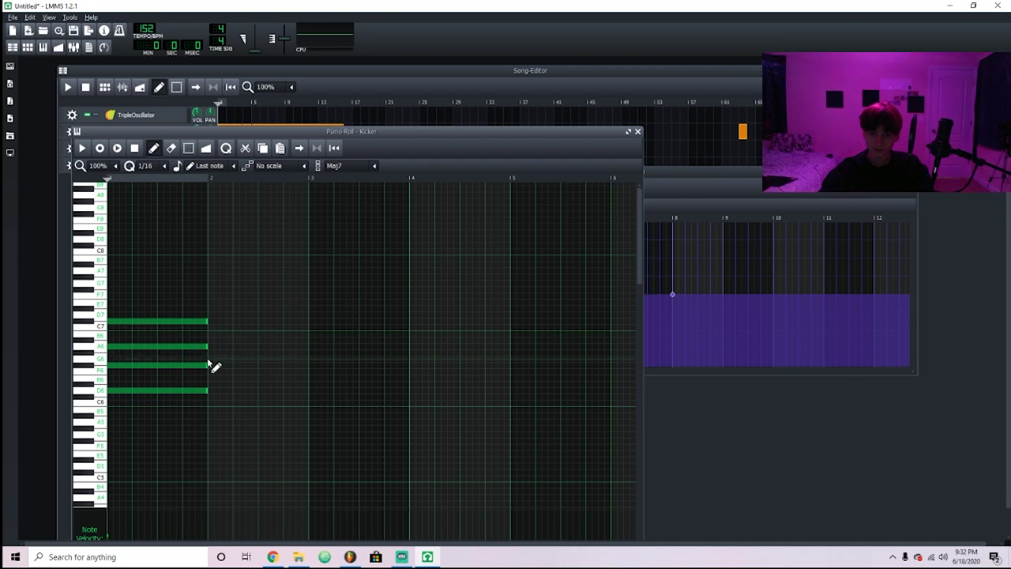
pyautogui.moveTo(196, 360); pyautogui.dragTo(196, 365)
pyautogui.rightClick(251, 296)
# Set the chord type to No chord and raise the chord's A6 note to A#6
pyautogui.click(374, 167)
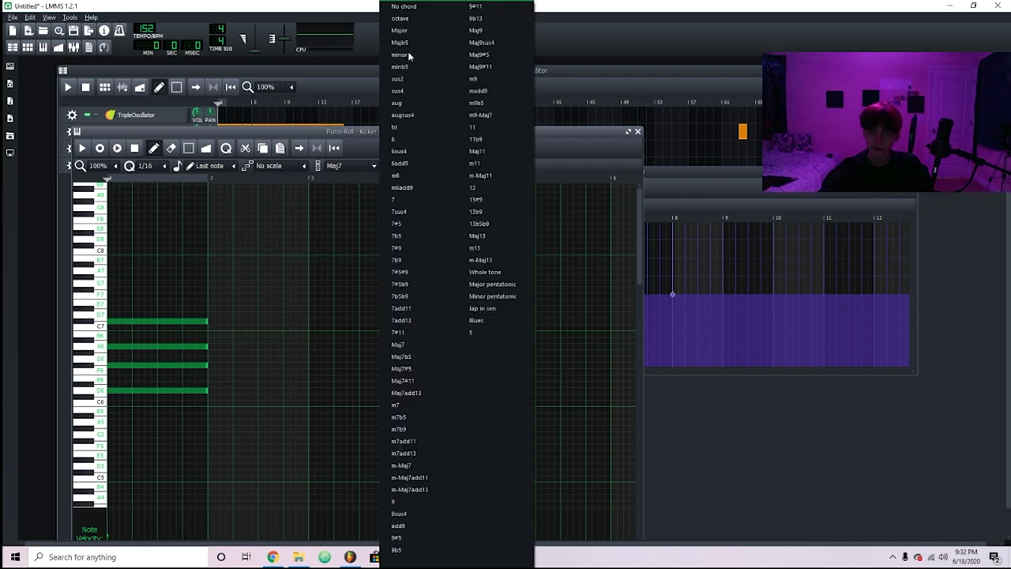
pyautogui.click(423, 8)
pyautogui.click(175, 347)
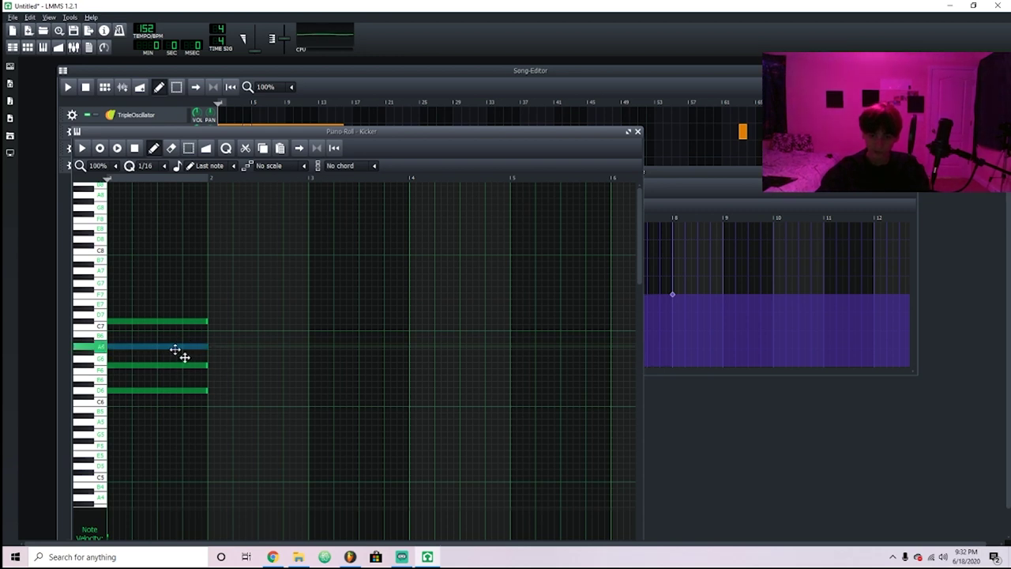
pyautogui.moveTo(175, 349)
pyautogui.mouseDown()
pyautogui.moveTo(160, 340)
pyautogui.moveTo(164, 350)
pyautogui.moveTo(194, 348)
pyautogui.mouseUp()
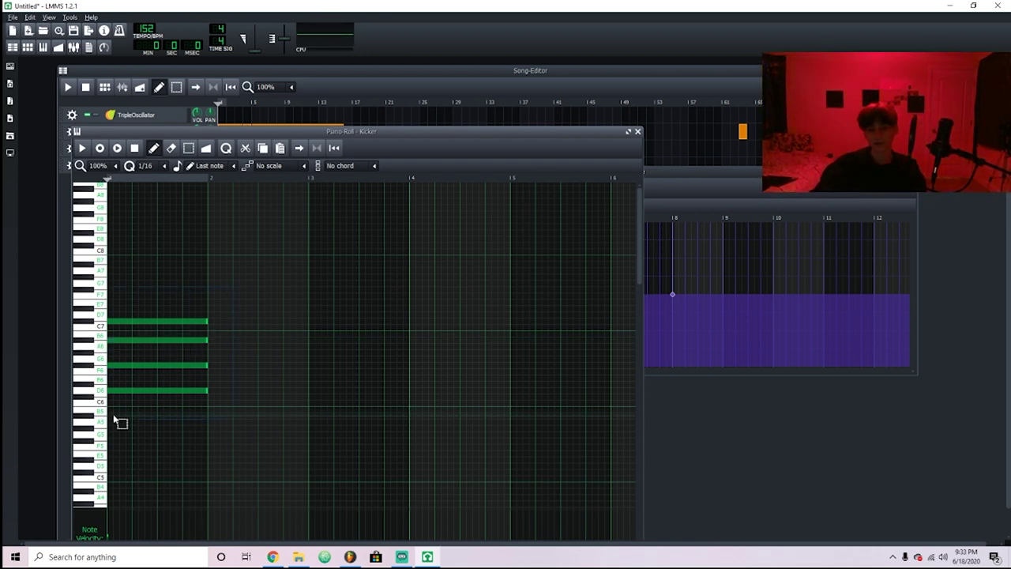
# Select all four notes and transpose them up five semitones so the lowest sits on G6
pyautogui.hotkey('ctrl', 'a')
pyautogui.moveTo(147, 391); pyautogui.dragTo(120, 361)
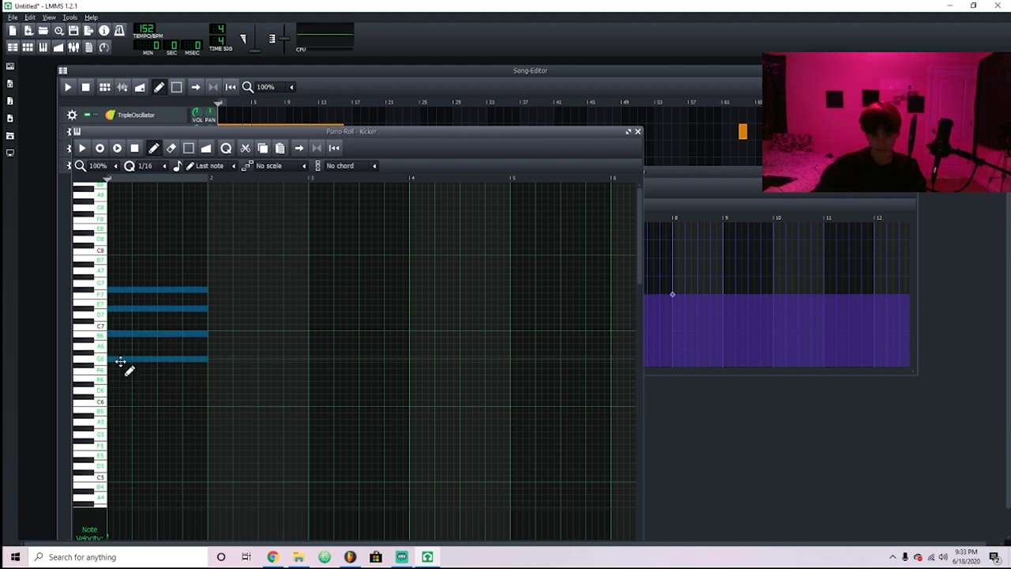
# Try deleting the chord's B6 and G6 notes in the Piano-Roll and undo the deletion
pyautogui.click(281, 346)
pyautogui.rightClick(281, 347)
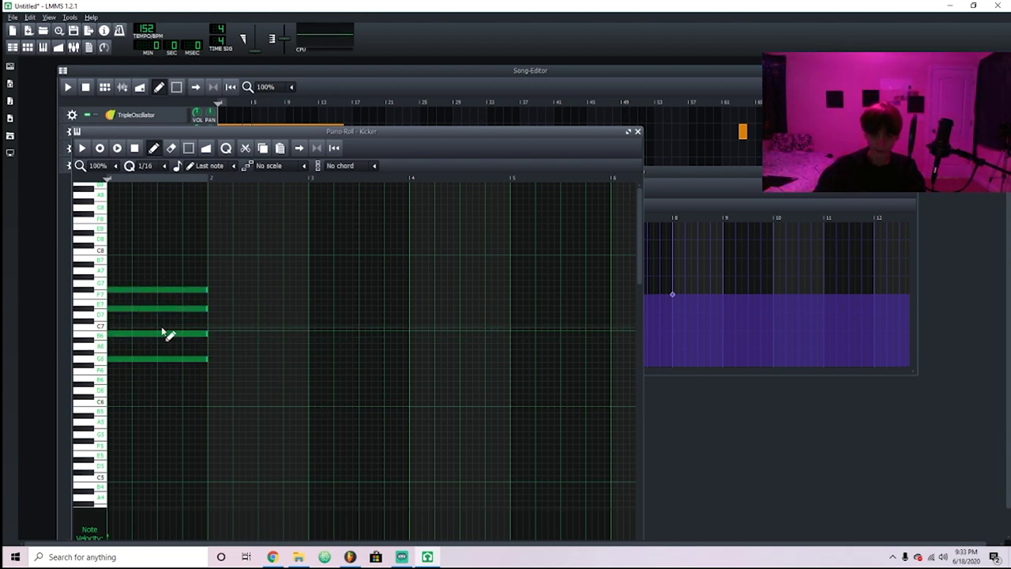
pyautogui.rightClick(162, 333)
pyautogui.rightClick(159, 359)
pyautogui.hotkey('ctrl', 'z')
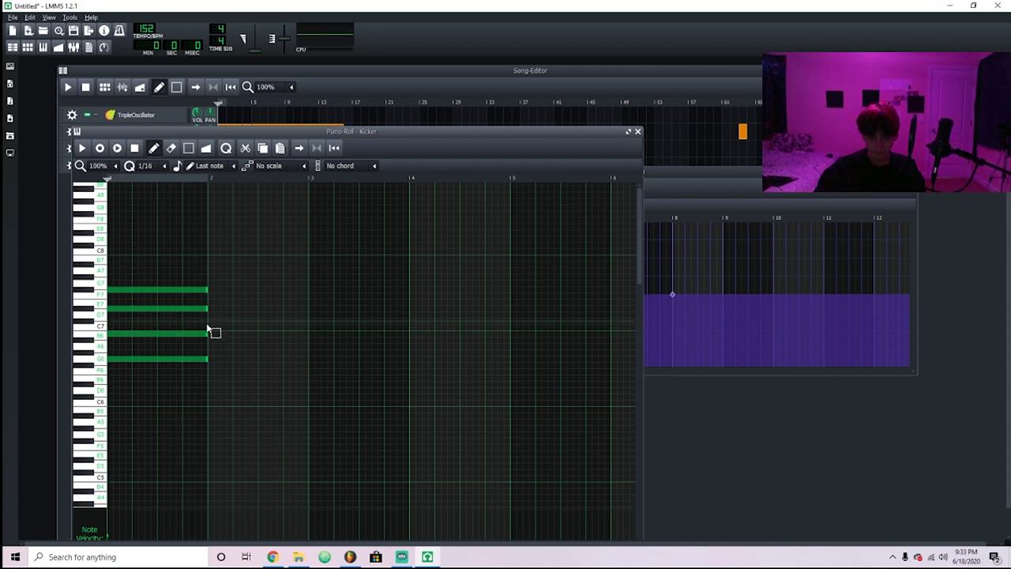
# Select only the chord's B6 note and raise it one octave to B7, removing any stray note
pyautogui.moveTo(209, 326); pyautogui.dragTo(181, 348)
pyautogui.hotkey('ctrl', 'Up')
pyautogui.click(226, 310)
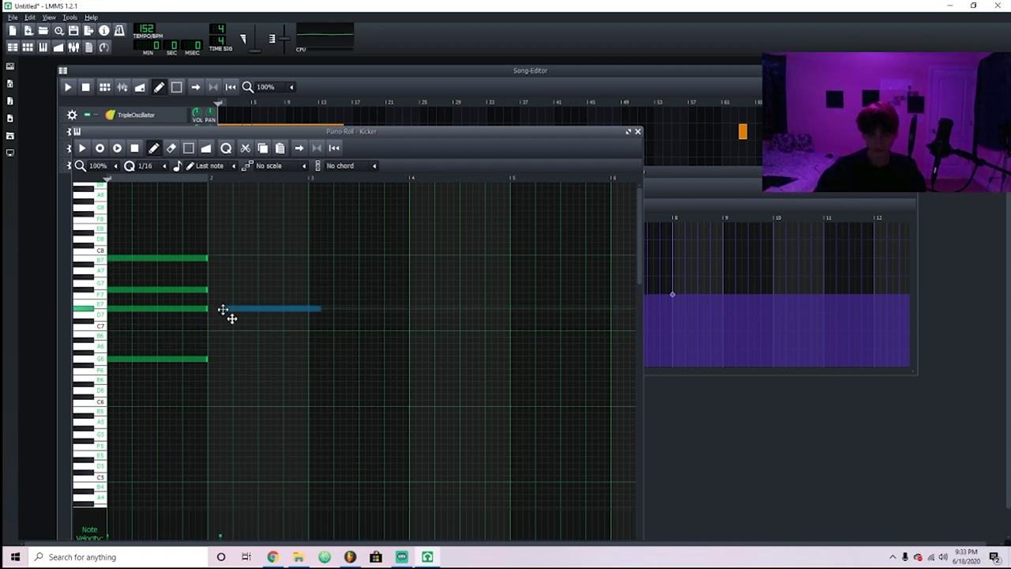
pyautogui.rightClick(262, 312)
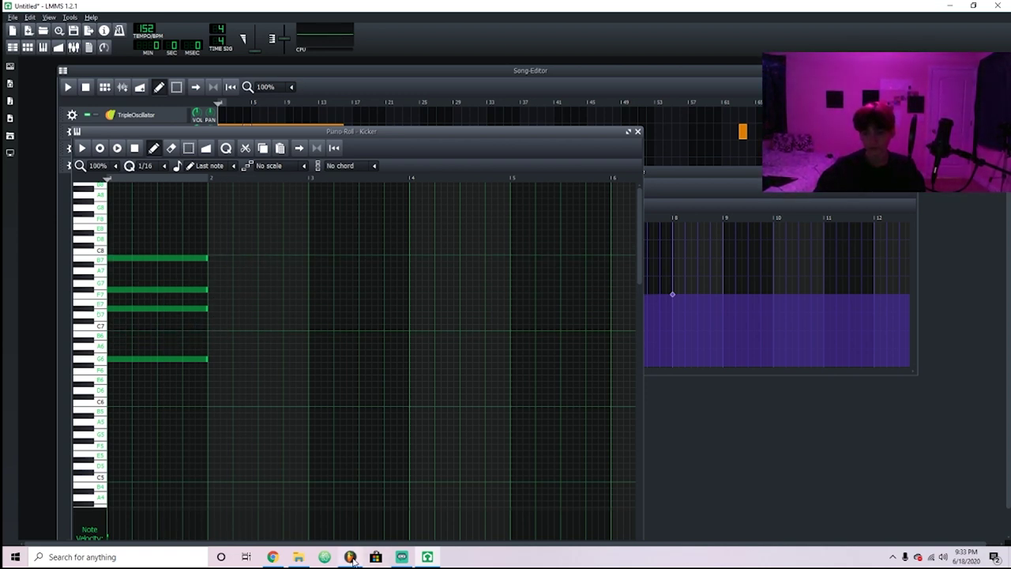
# Switch to FL Studio and open the 808 Snare channel in the Piano roll
pyautogui.click(350, 557)
pyautogui.click(550, 69)
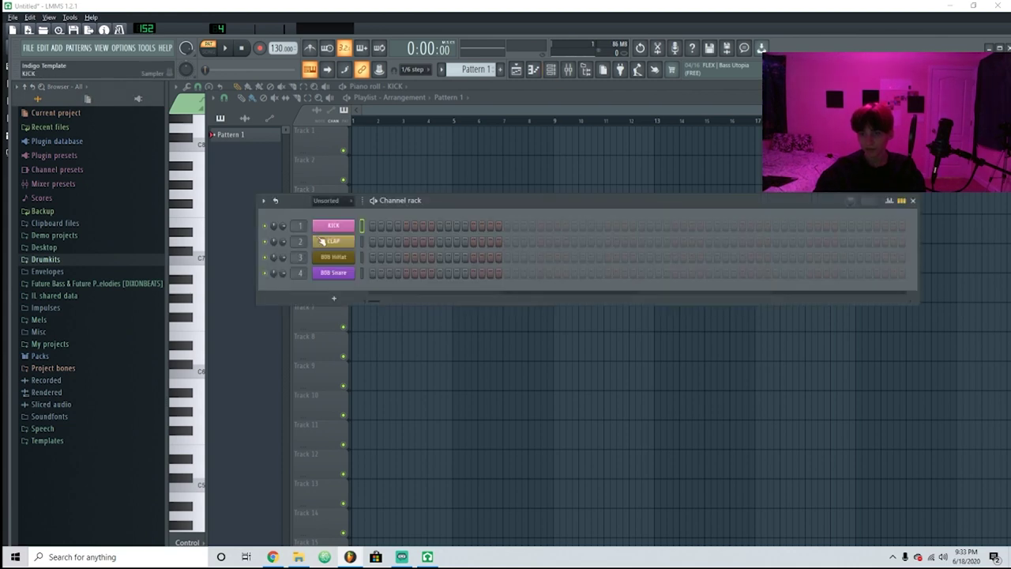
pyautogui.rightClick(334, 272)
pyautogui.click(398, 274)
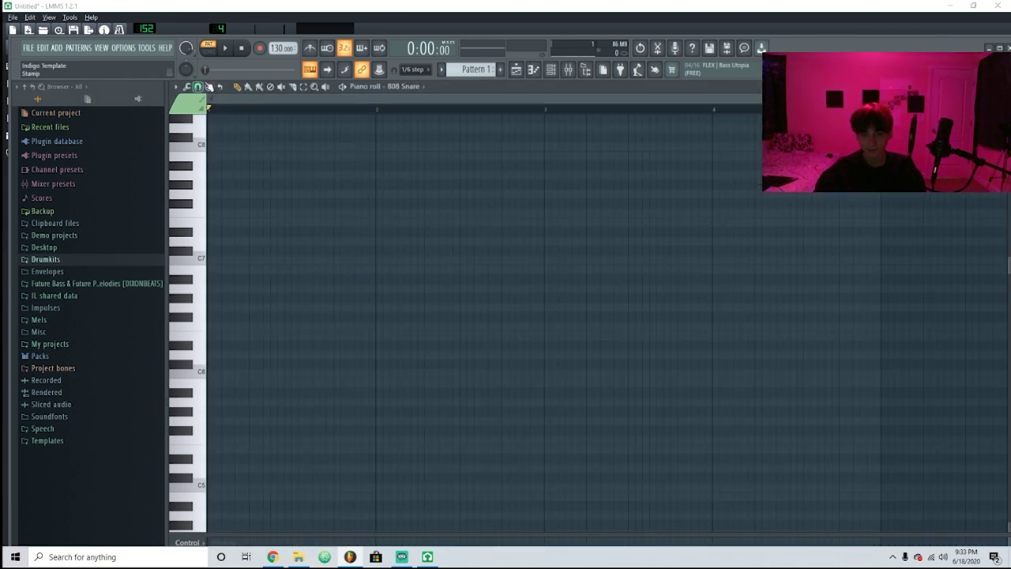
# Stamp a one-bar Minor 9th chord rooted on E6 at the start of the 808 Snare pattern
pyautogui.click(197, 87)
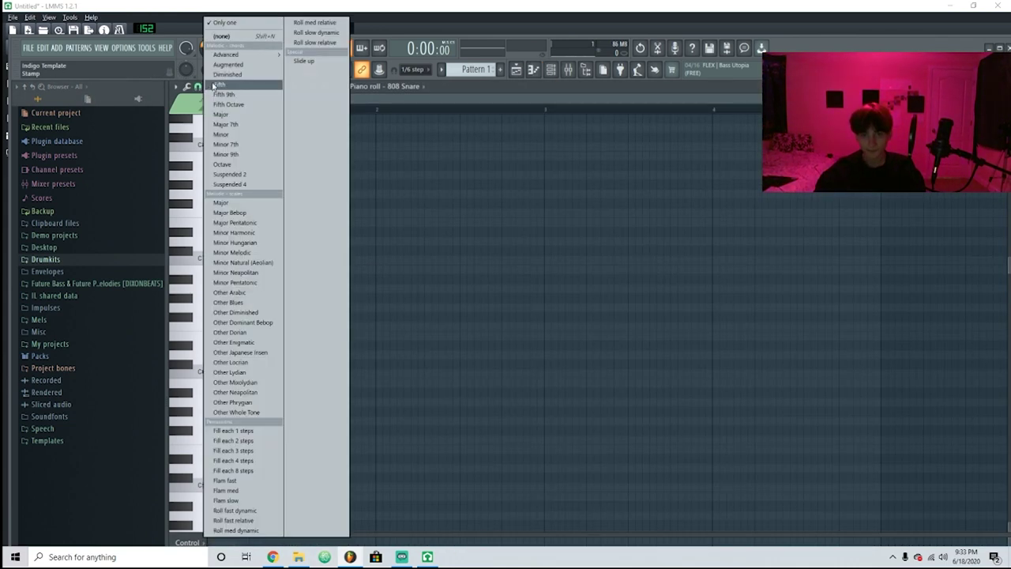
pyautogui.click(251, 154)
pyautogui.moveTo(210, 310); pyautogui.dragTo(209, 337)
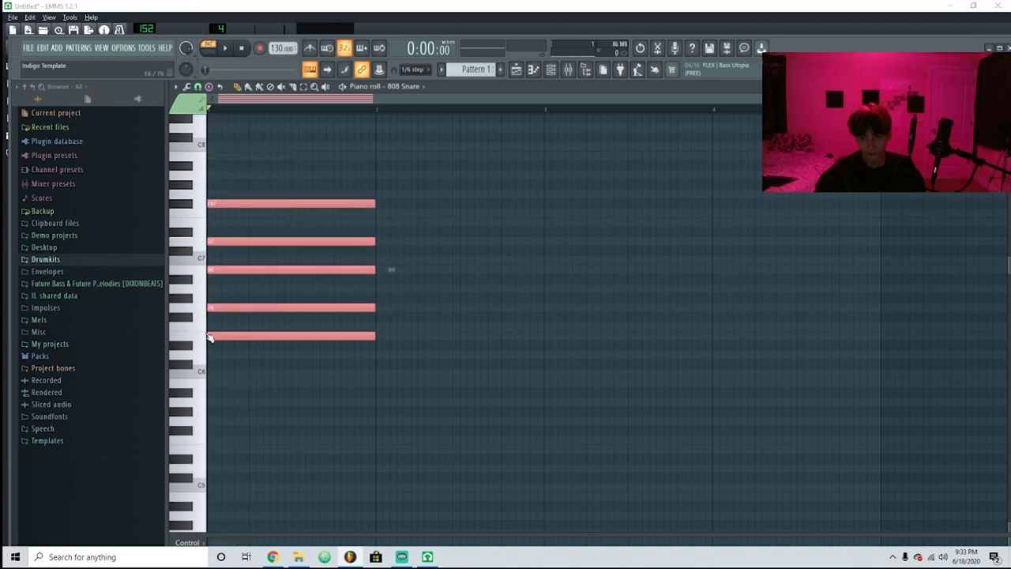
# Look through the Piano roll's snap and stamp options and deselect the stamped chord
pyautogui.click(201, 99)
pyautogui.click(197, 88)
pyautogui.click(209, 102)
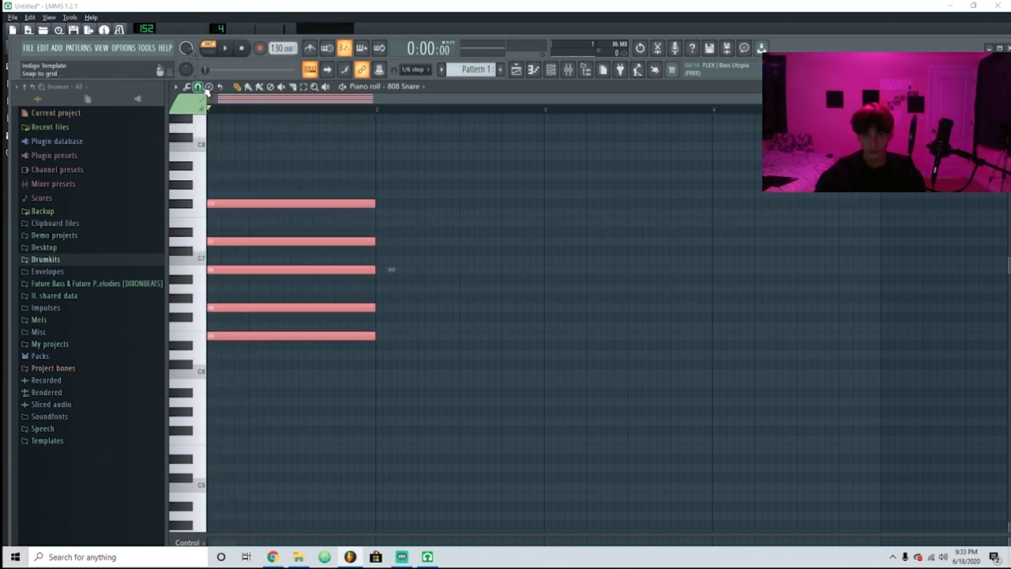
pyautogui.click(209, 87)
pyautogui.click(231, 25)
pyautogui.click(410, 147)
pyautogui.rightClick(411, 148)
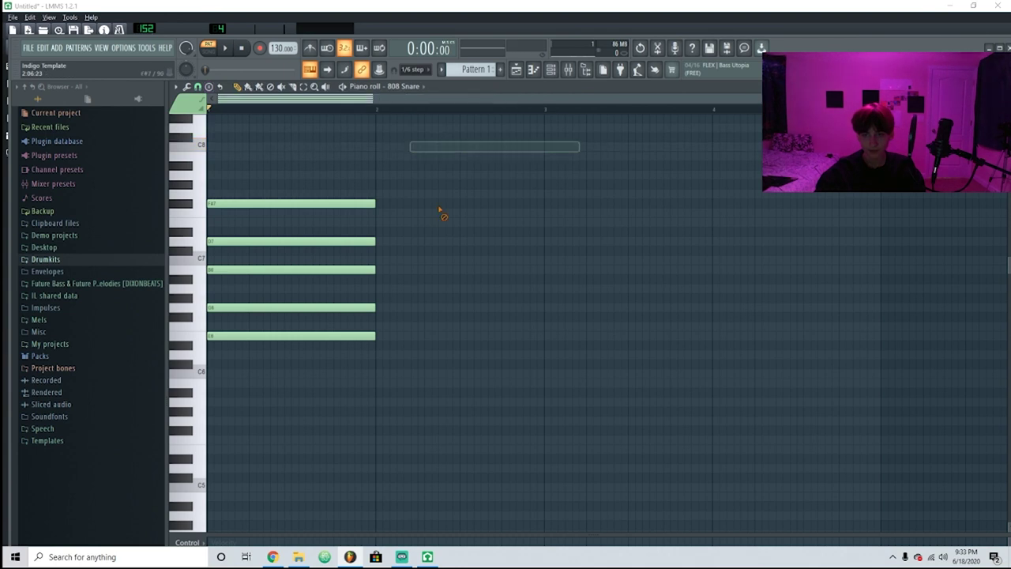
# Try marquee-selecting individual notes in the middle of the stamped chord, removing any stray note
pyautogui.moveTo(387, 226); pyautogui.dragTo(370, 253)
pyautogui.keyDown('ctrl'); pyautogui.click(413, 228); pyautogui.keyUp('ctrl')
pyautogui.moveTo(412, 225); pyautogui.dragTo(357, 274)
pyautogui.keyDown('ctrl'); pyautogui.click(424, 228); pyautogui.keyUp('ctrl')
pyautogui.click(408, 259)
pyautogui.rightClick(414, 260)
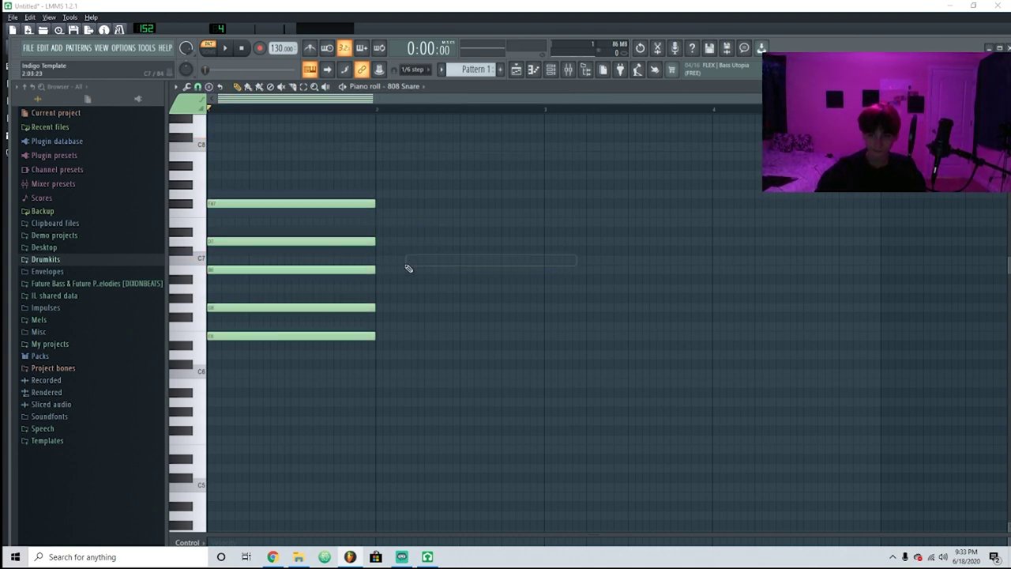
pyautogui.moveTo(429, 246); pyautogui.dragTo(351, 278)
pyautogui.click(405, 267)
# Select all notes of the stamped chord and delete them
pyautogui.hotkey('ctrl', 'a')
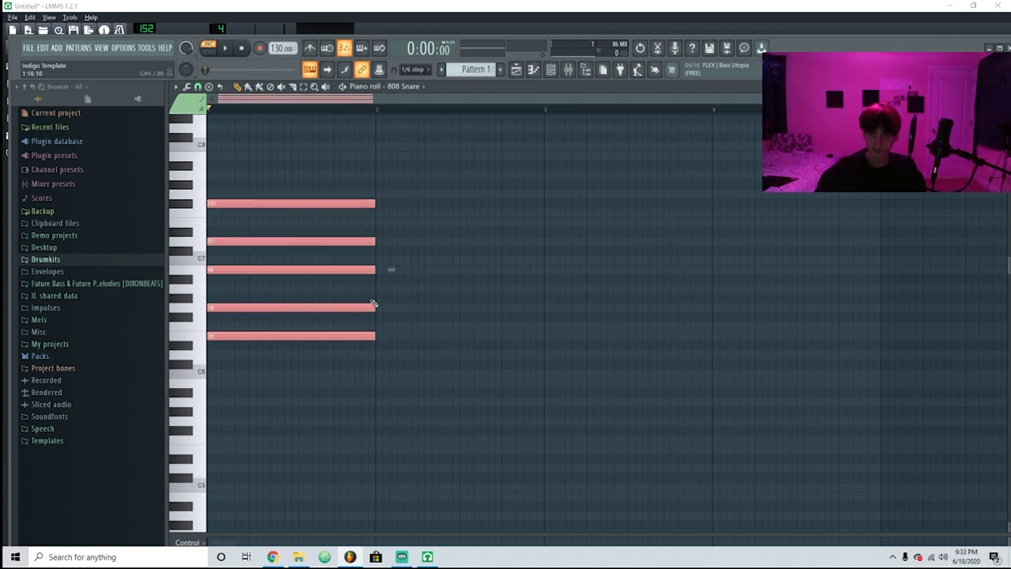
pyautogui.press('Delete')
pyautogui.hotkey('ctrl', 'z')
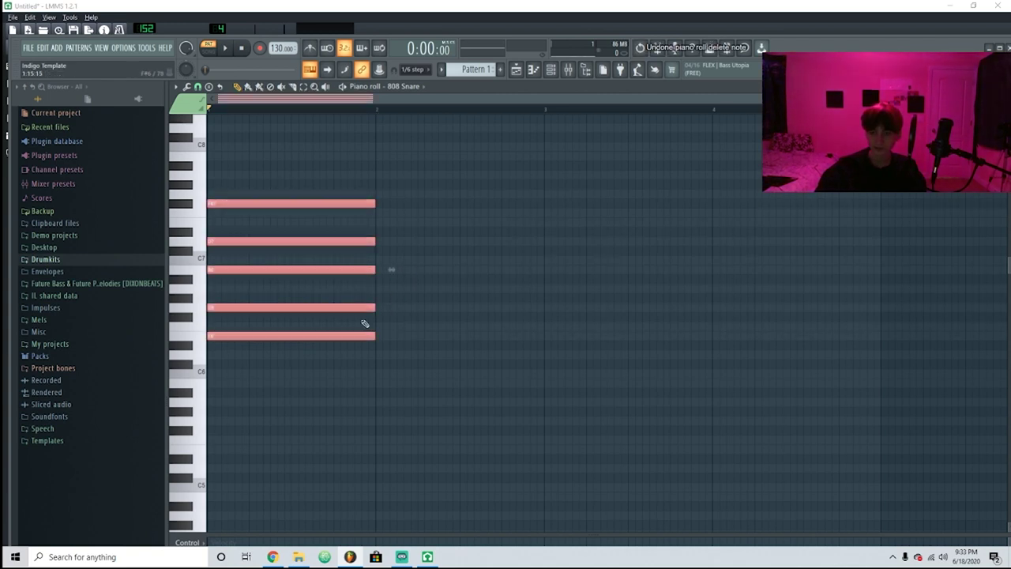
pyautogui.press('Delete')
pyautogui.moveTo(368, 308); pyautogui.dragTo(292, 316)
pyautogui.rightClick(395, 315)
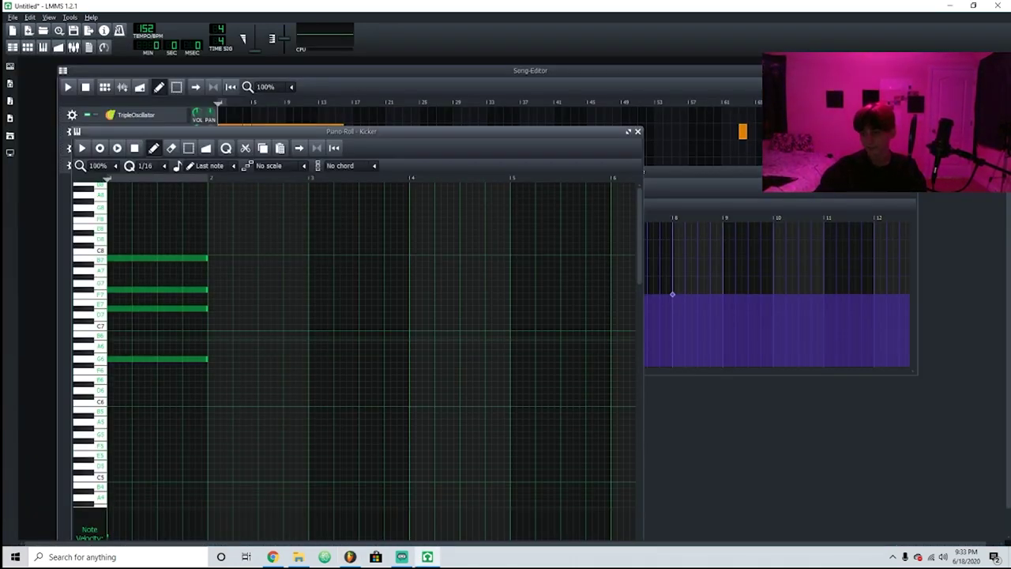
# Return to LMMS and move the Master volume Automation Editor in front of the Song-Editor and Piano-Roll
pyautogui.click(752, 190)
pyautogui.moveTo(755, 172); pyautogui.dragTo(567, 77)
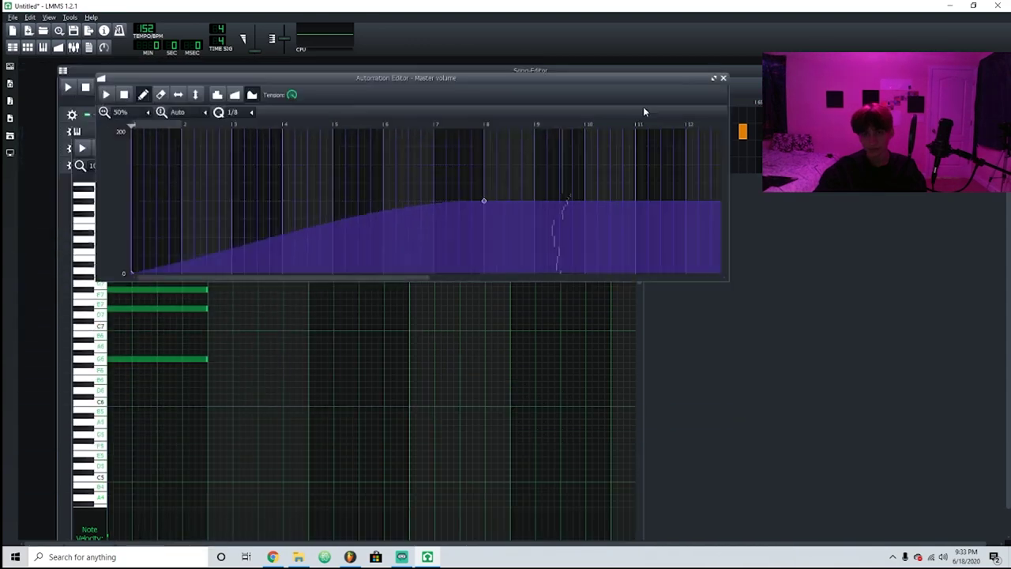
pyautogui.moveTo(643, 77); pyautogui.dragTo(684, 90)
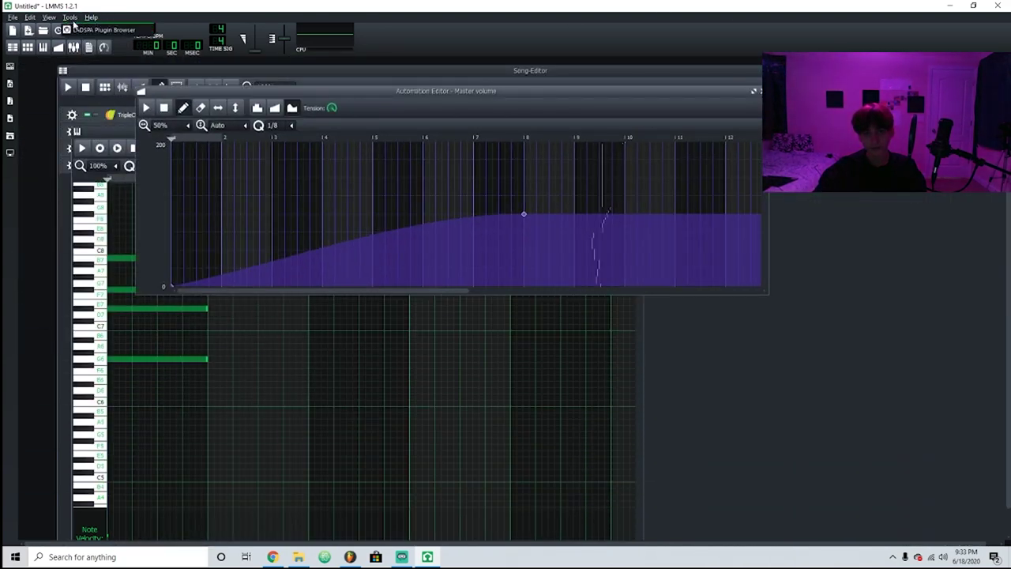
# Browse the available effects in the LADSPA Plugin Browser, view the Vocoder's ports, and bring the Song-Editor forward
pyautogui.click(86, 33)
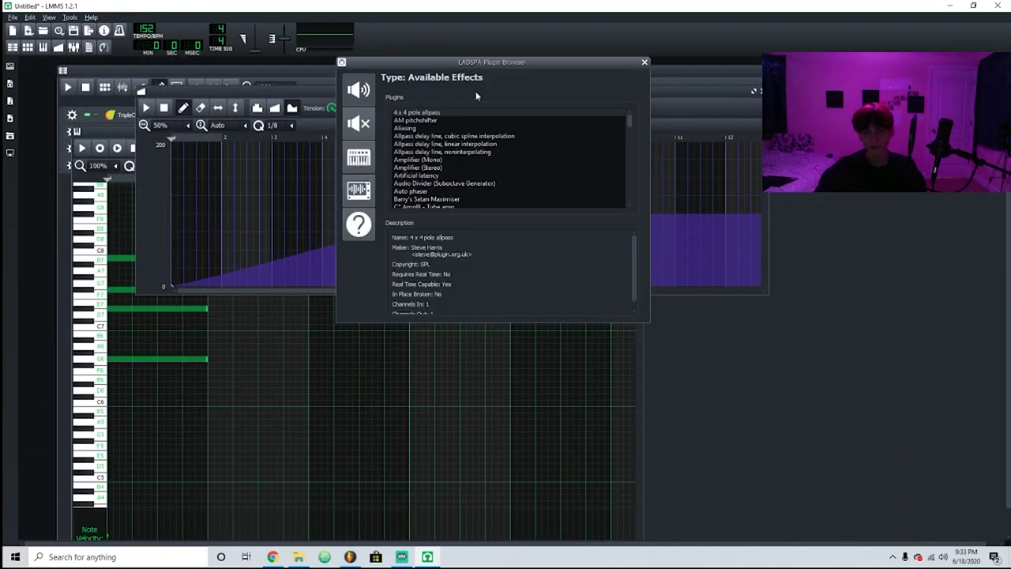
pyautogui.scroll(-15, 469, 115)
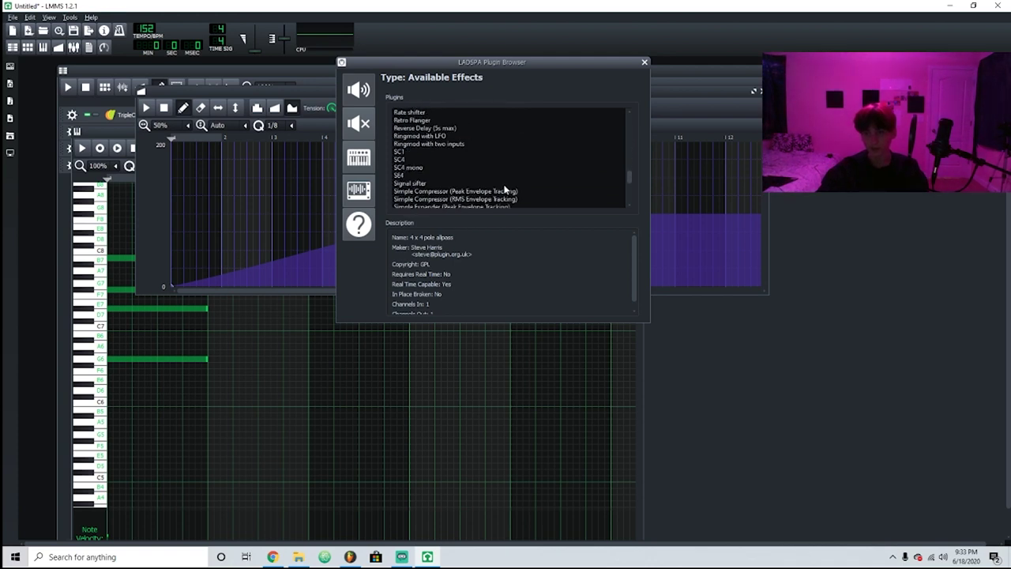
pyautogui.scroll(-5, 505, 190)
pyautogui.doubleClick(415, 190)
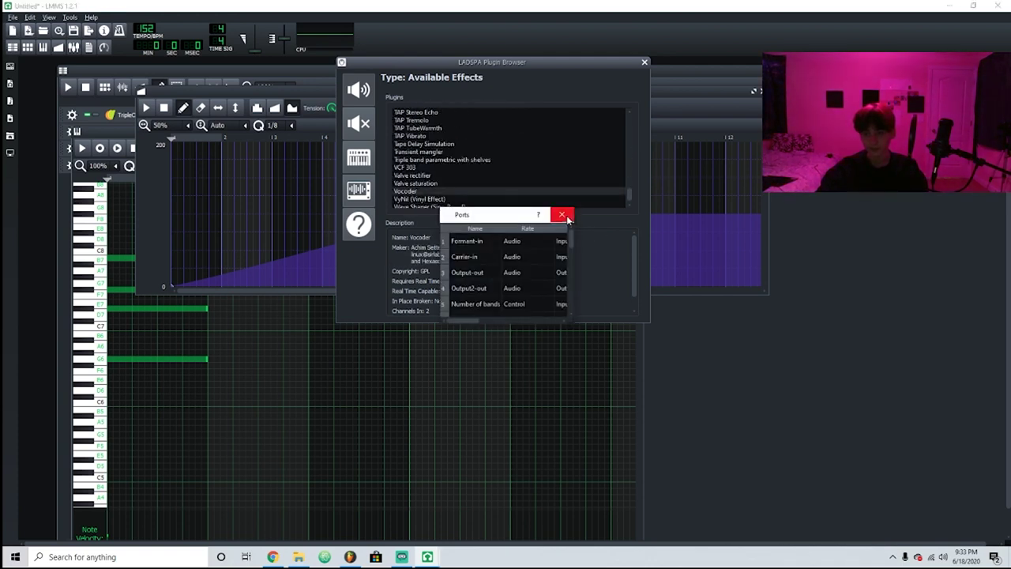
pyautogui.click(563, 215)
pyautogui.scroll(-1, 533, 163)
pyautogui.scroll(10, 522, 150)
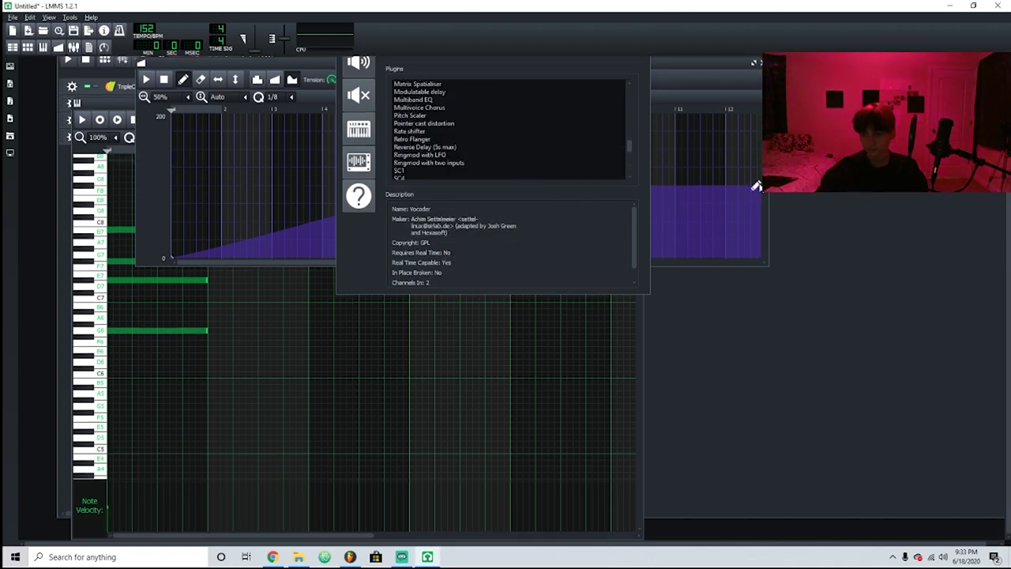
pyautogui.click(790, 188)
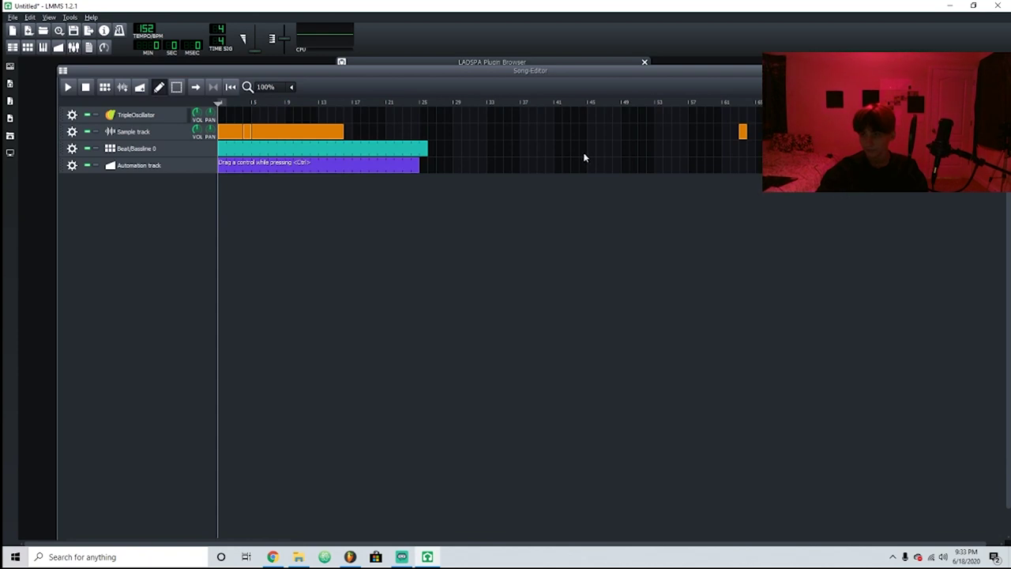
# Open the About LMMS information and read through the list of authors
pyautogui.click(90, 17)
pyautogui.click(104, 58)
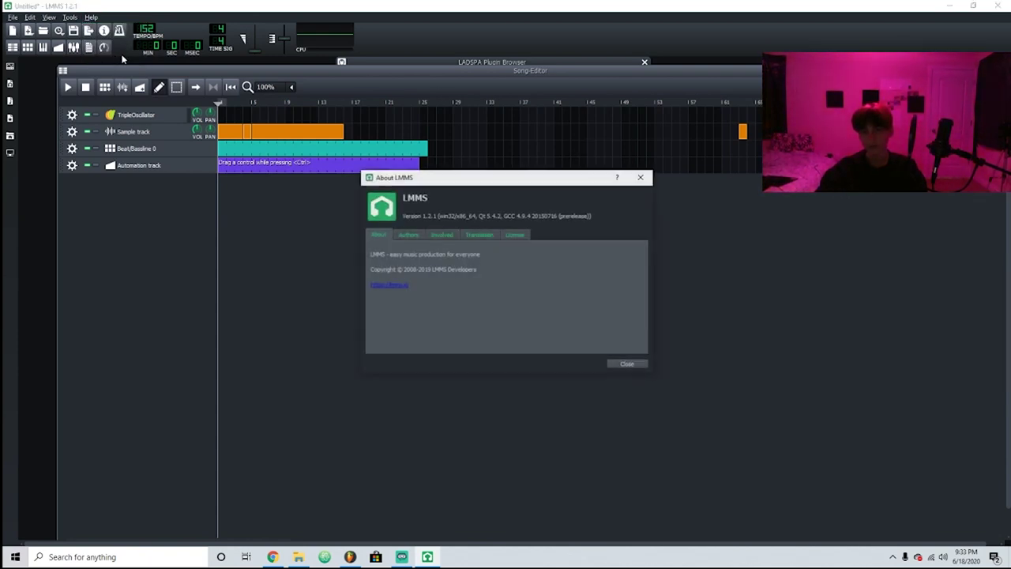
pyautogui.click(418, 235)
pyautogui.scroll(-15, 506, 296)
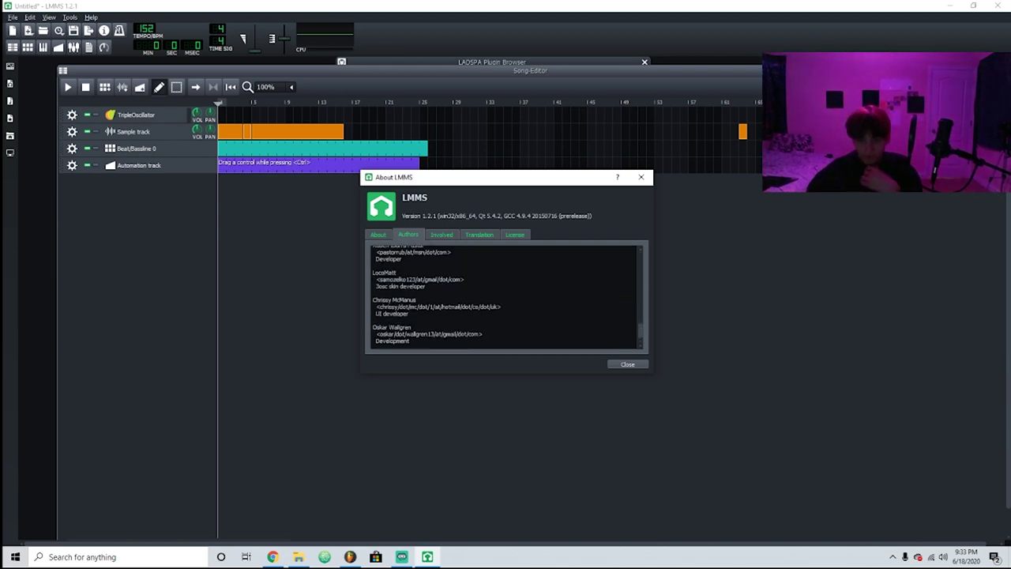
pyautogui.scroll(1, 505, 296)
pyautogui.scroll(-2, 505, 296)
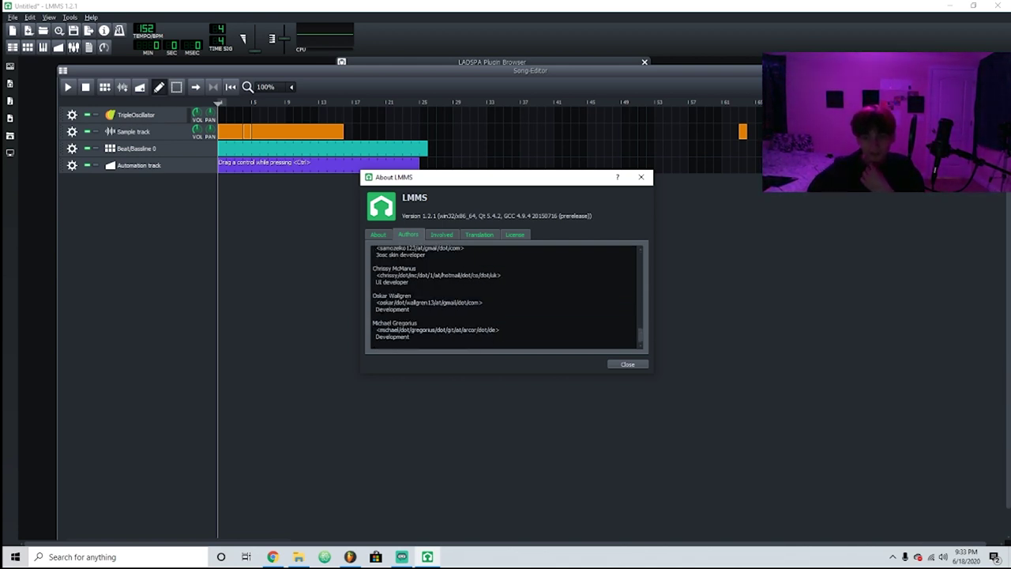
pyautogui.scroll(16, 505, 296)
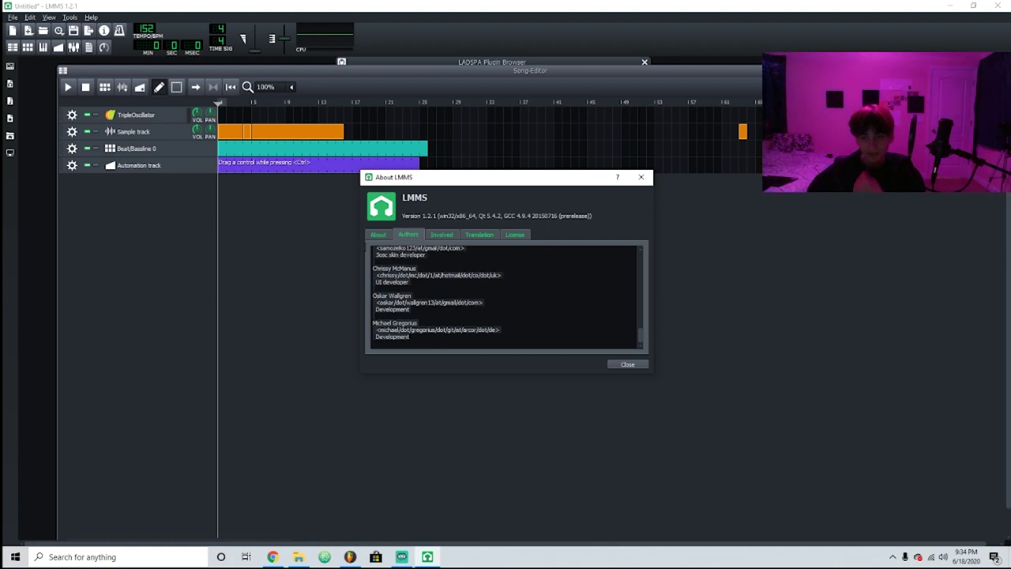
# Review the Involved, Translation and License sections of About LMMS and close it
pyautogui.click(442, 236)
pyautogui.scroll(-2, 505, 296)
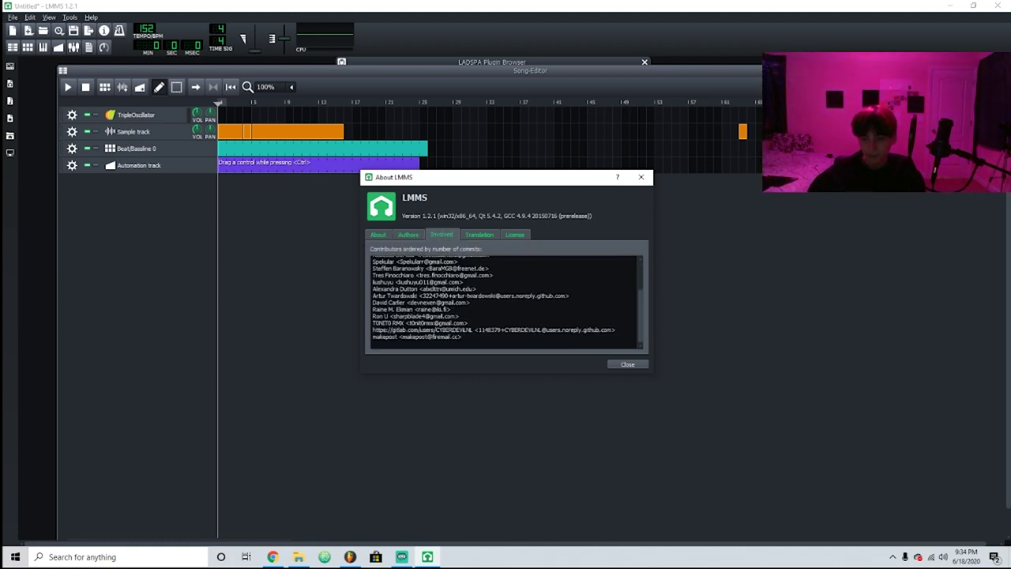
pyautogui.scroll(2, 505, 296)
pyautogui.click(481, 235)
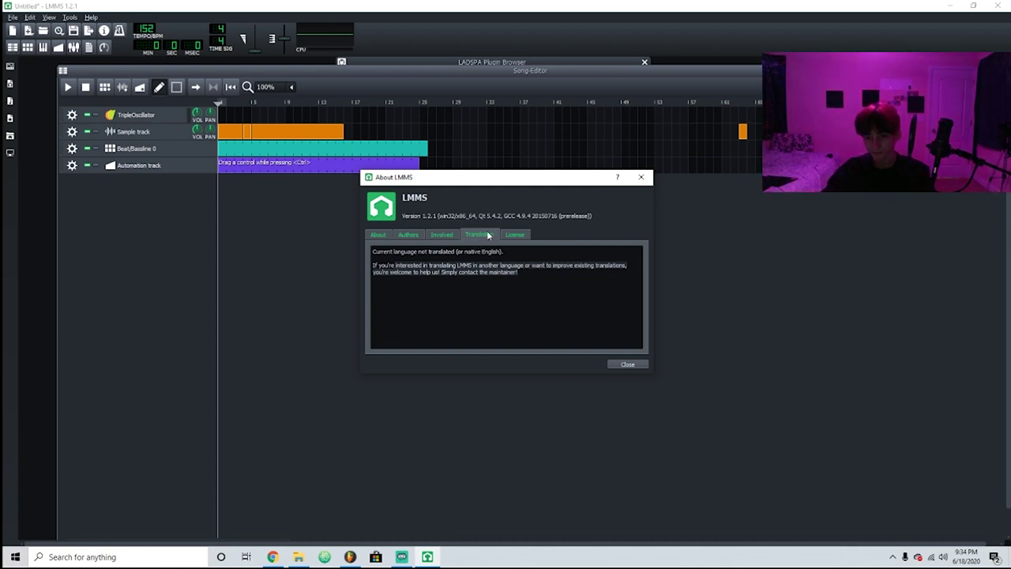
pyautogui.click(514, 235)
pyautogui.scroll(-15, 505, 297)
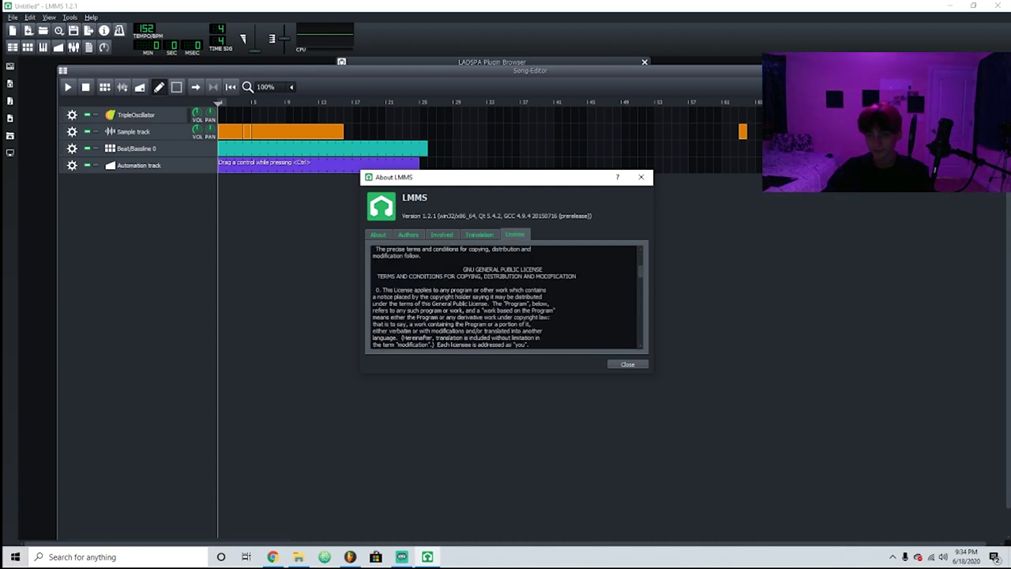
pyautogui.scroll(-6, 505, 296)
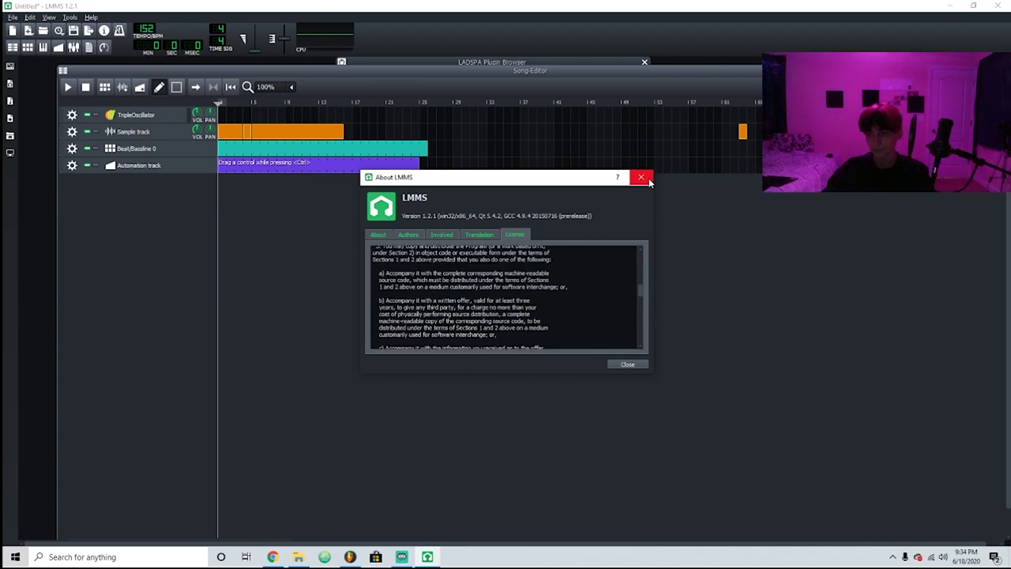
pyautogui.click(642, 177)
# Bring the LADSPA Plugin Browser forward, glance at FL Studio, and close the plugin browser back in LMMS
pyautogui.doubleClick(405, 62)
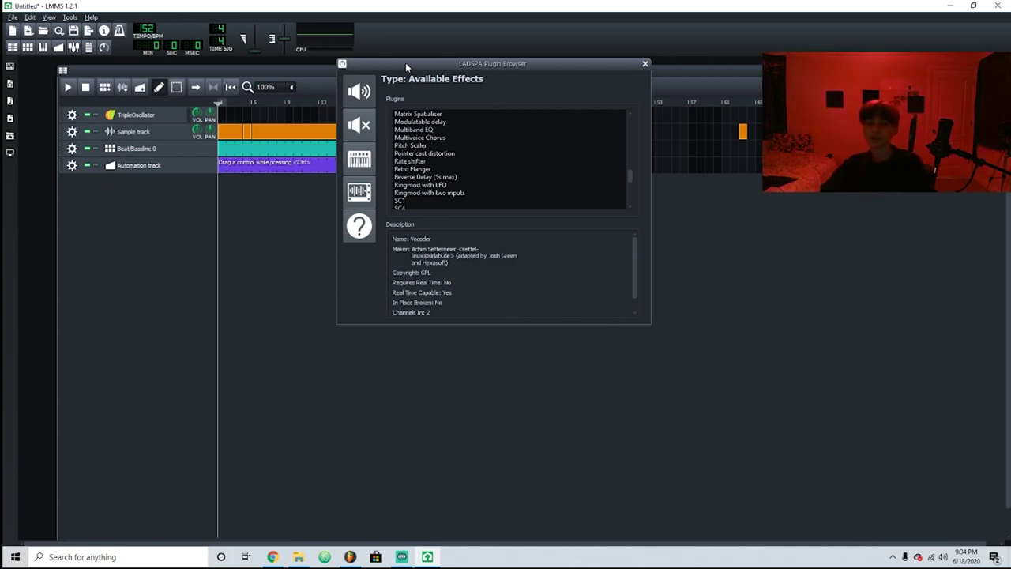
pyautogui.click(326, 557)
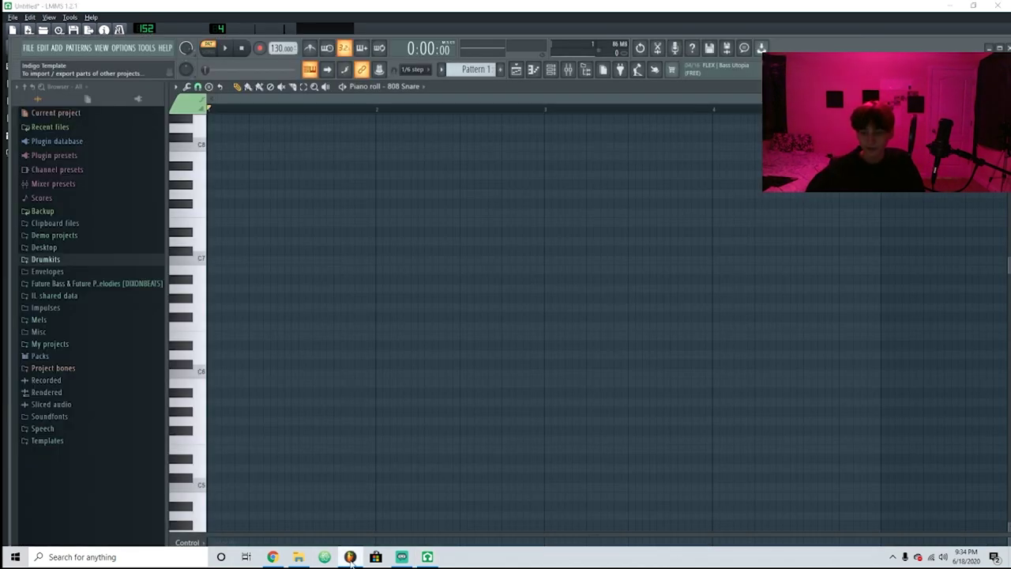
pyautogui.click(427, 557)
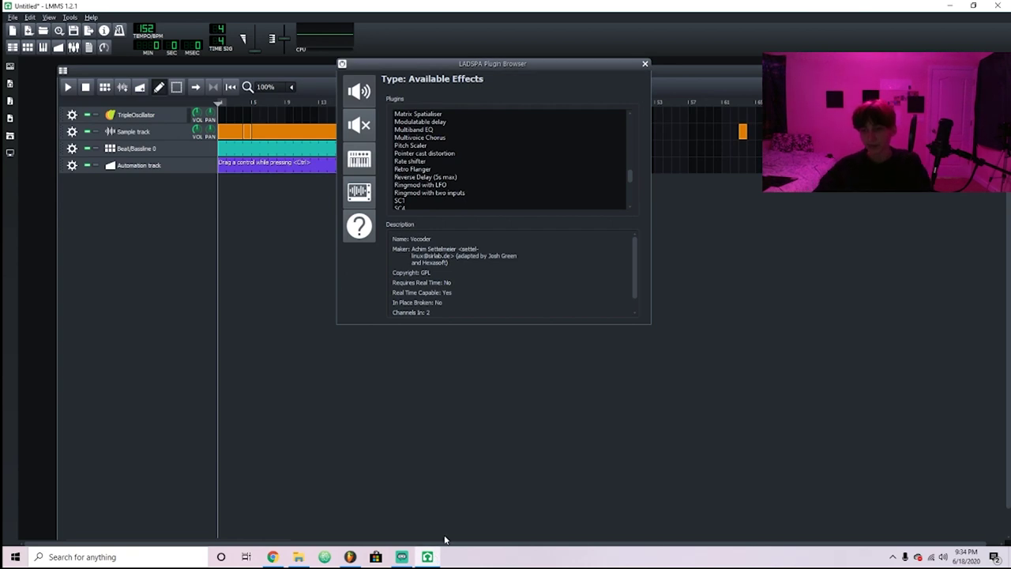
pyautogui.click(646, 64)
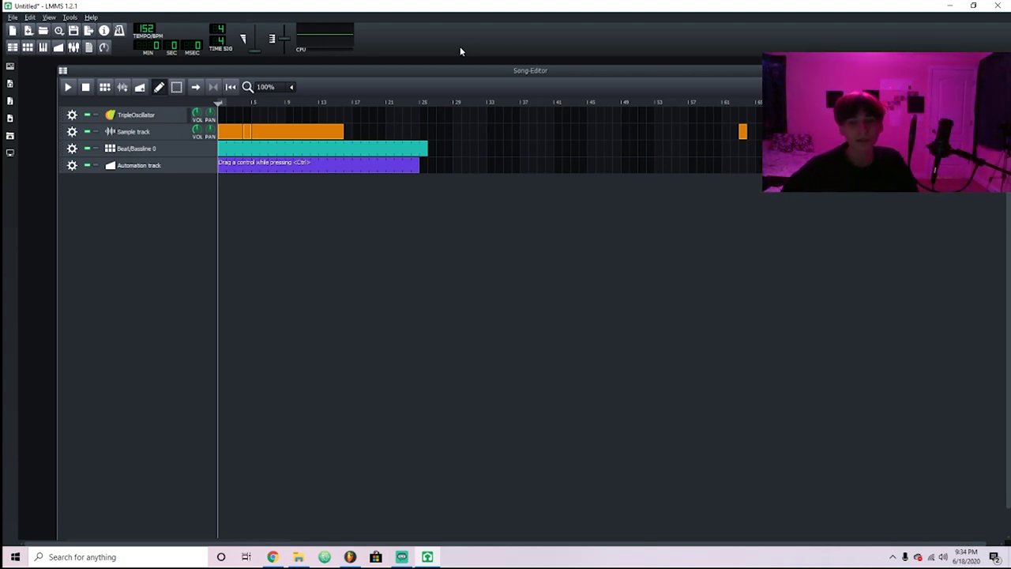
# Delete the long clip and the short overlapping clip near the start of the Sample track
pyautogui.rightClick(241, 132)
pyautogui.click(255, 141)
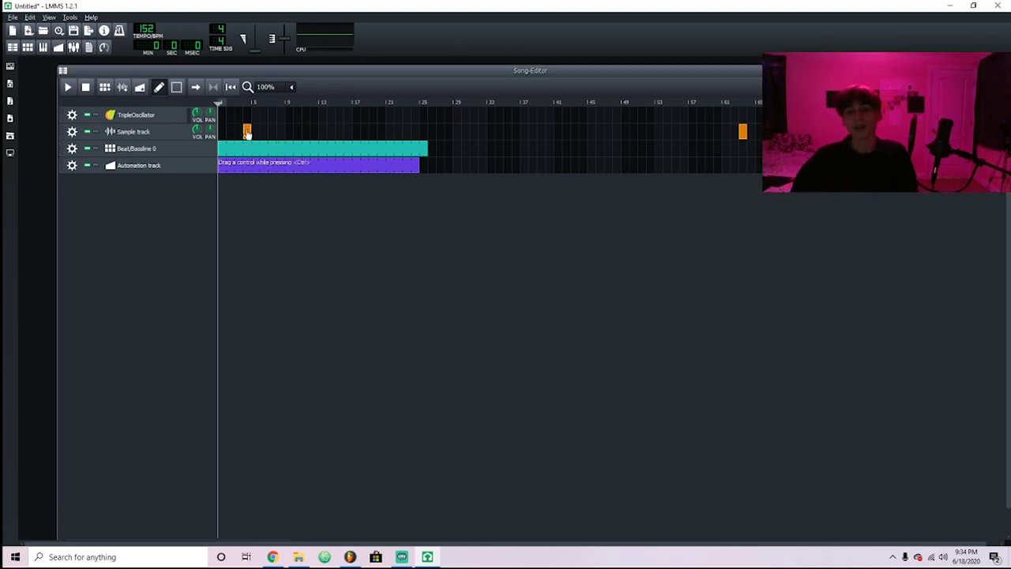
pyautogui.rightClick(245, 131)
pyautogui.click(271, 138)
# Delete the two remaining short clips on the Sample track, near bar 5 and past bar 61
pyautogui.rightClick(269, 151)
pyautogui.rightClick(295, 153)
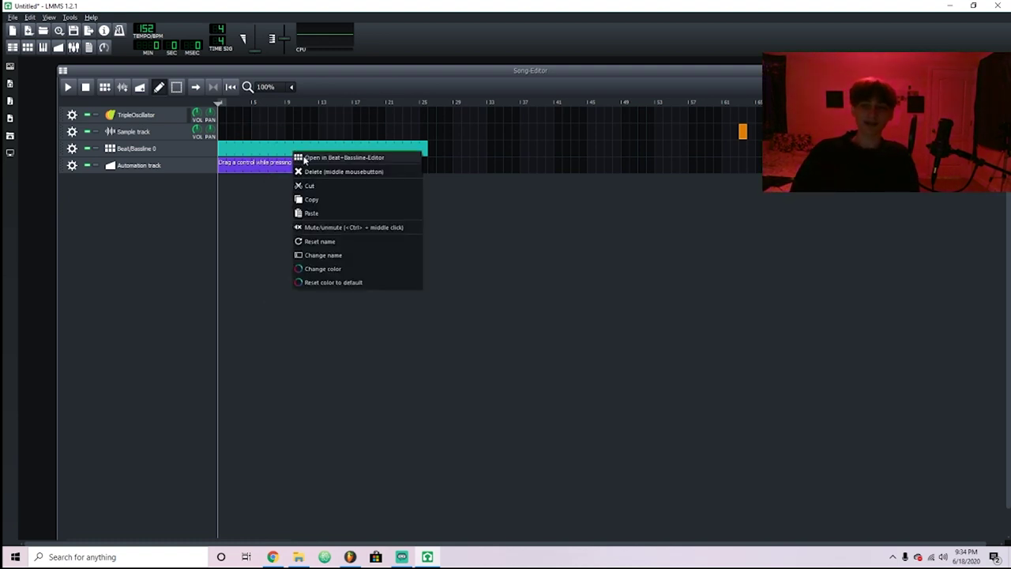
pyautogui.click(308, 158)
pyautogui.click(736, 163)
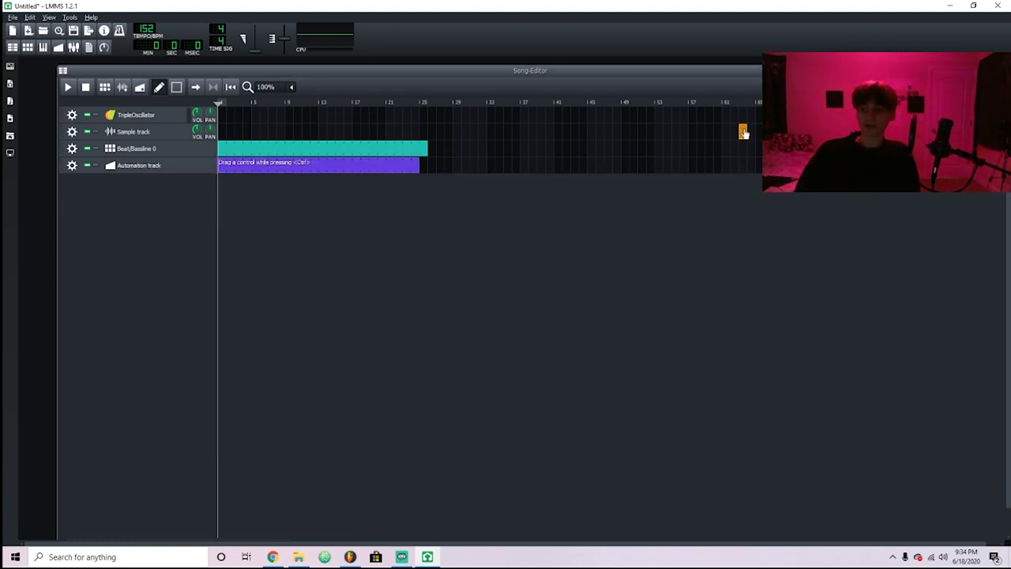
# Delete the long clips on the Automation track and the Beat/Bassline 0 track
pyautogui.rightClick(374, 169)
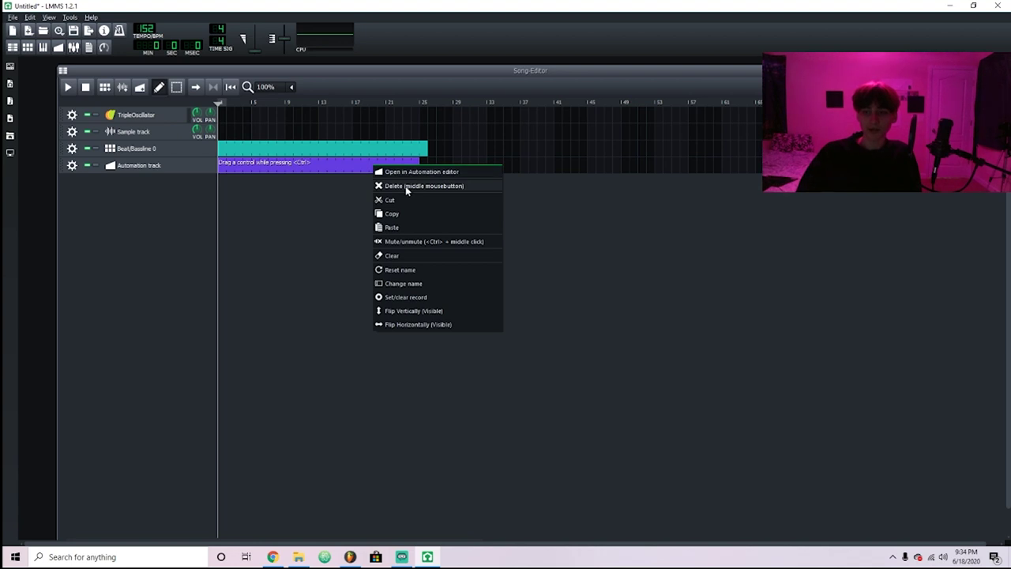
pyautogui.click(405, 184)
pyautogui.middleClick(339, 150)
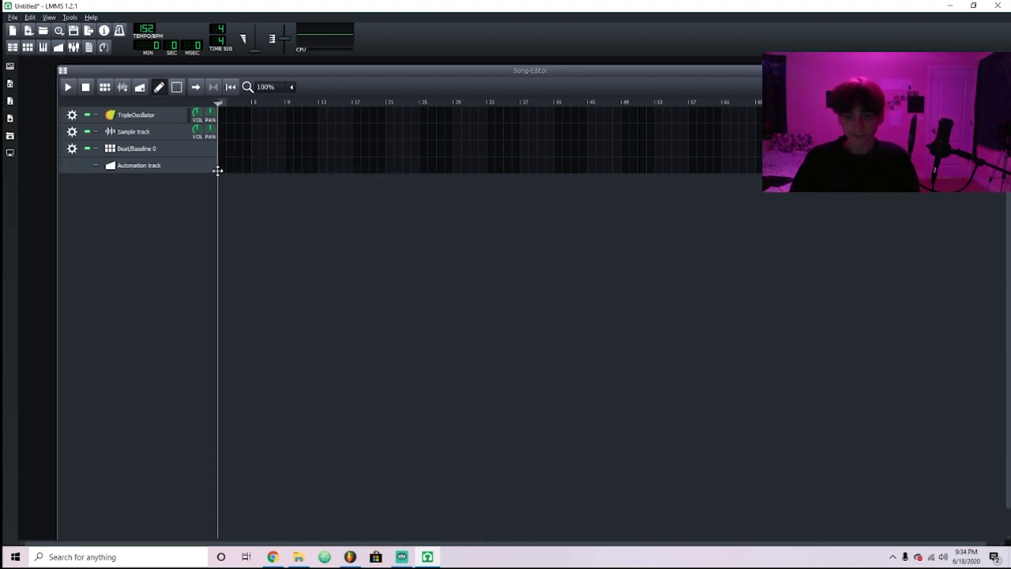
# Place an automation clip on the Automation track spanning about bar 9 to bar 17
pyautogui.rightClick(227, 166)
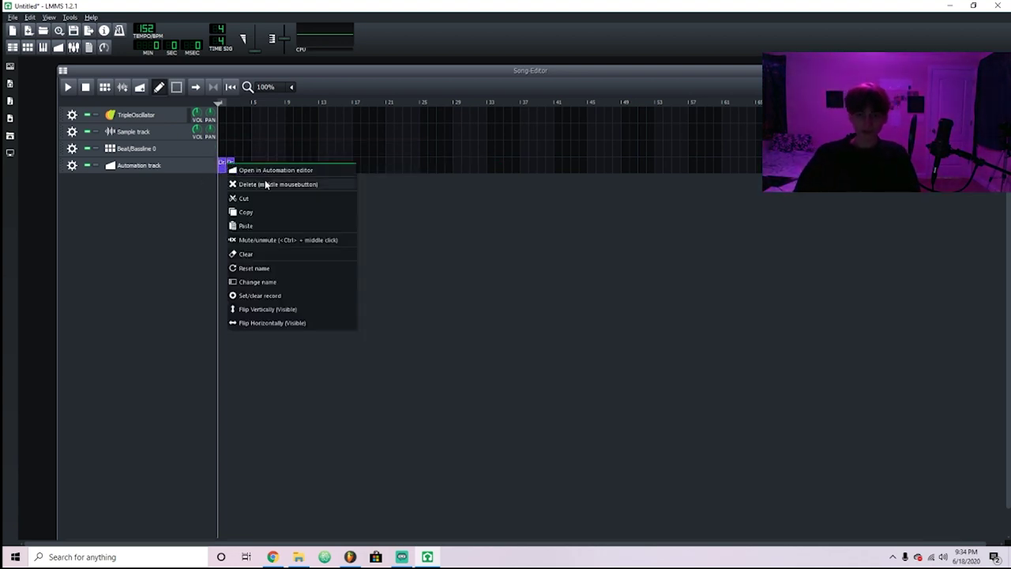
pyautogui.press('Escape')
pyautogui.moveTo(233, 165); pyautogui.dragTo(313, 172)
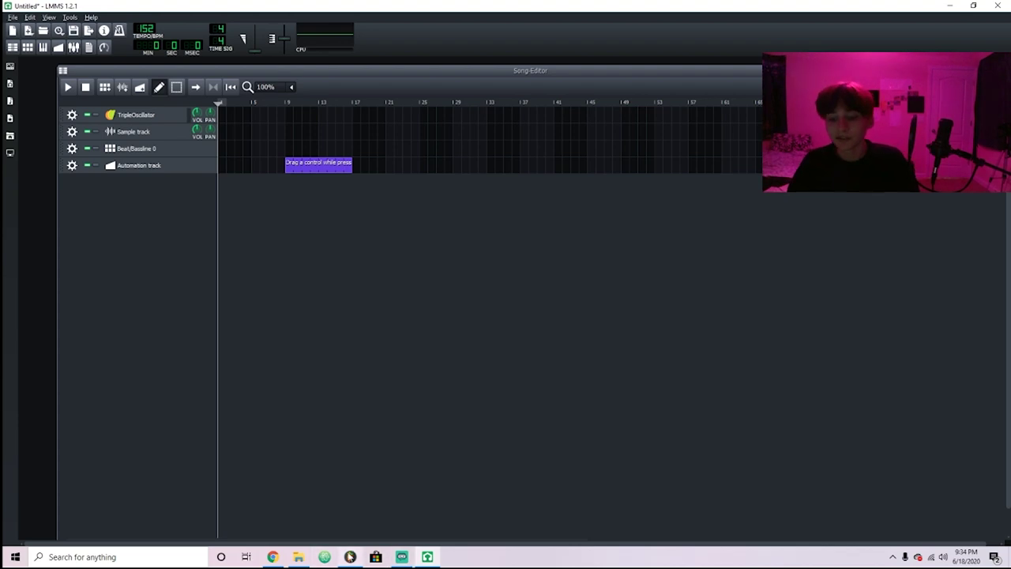
# Minimize LMMS and switch to Streamlabs OBS
pyautogui.click(427, 556)
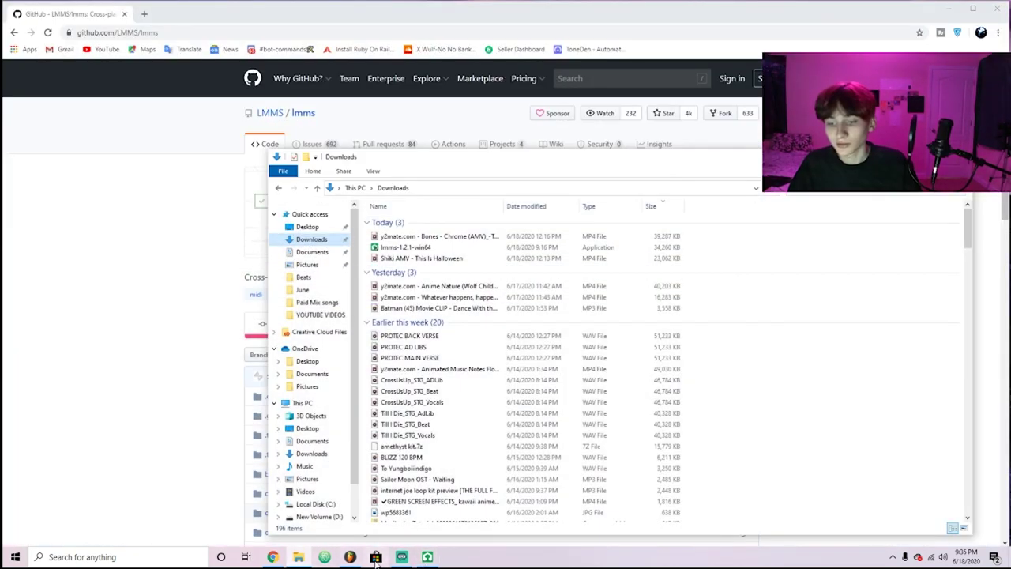
pyautogui.click(401, 556)
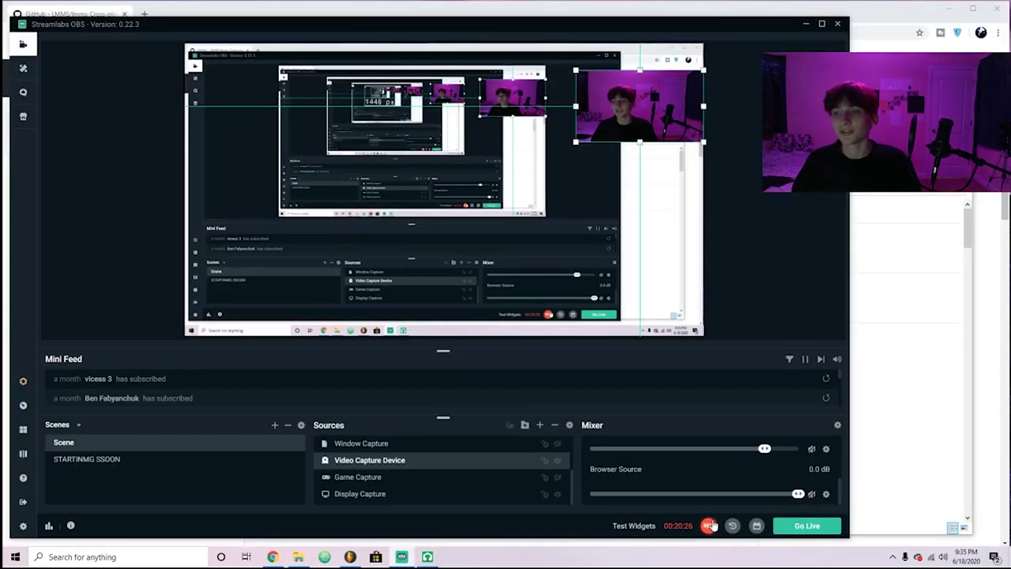